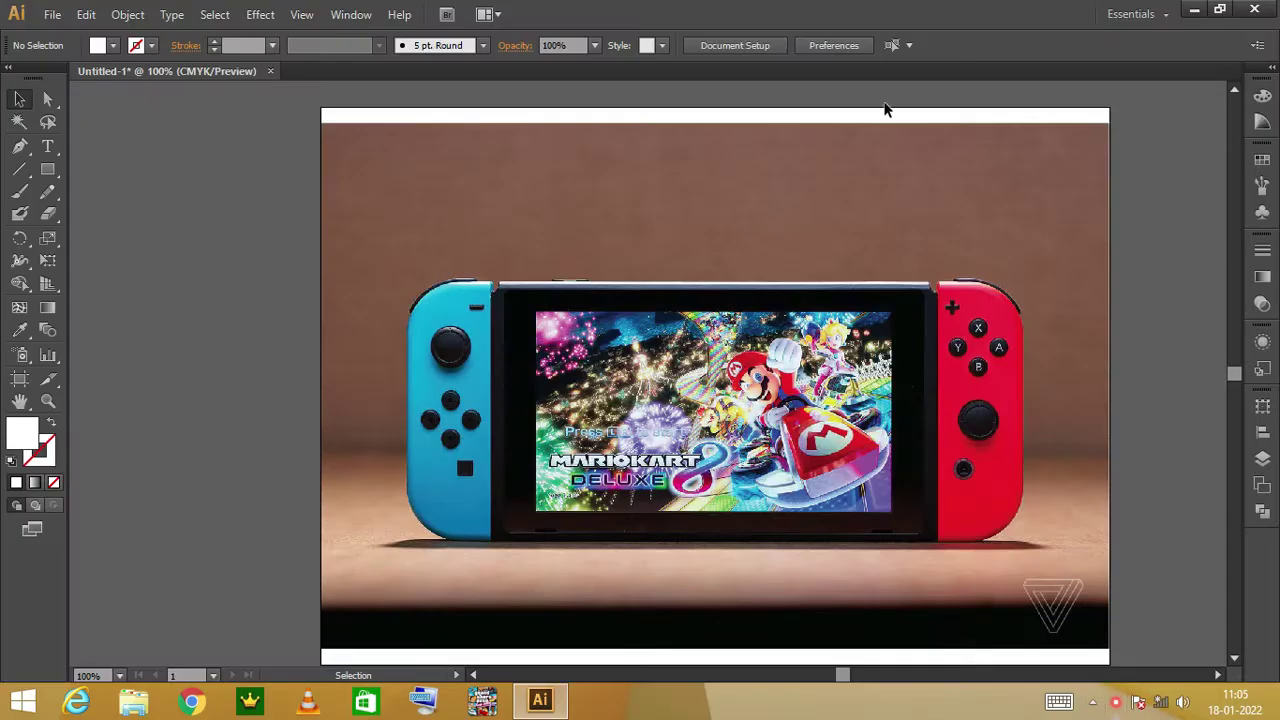
Expand the Layers panel to show locked Layer 1 with the photo and Layer 2.
left_click(1262, 463)
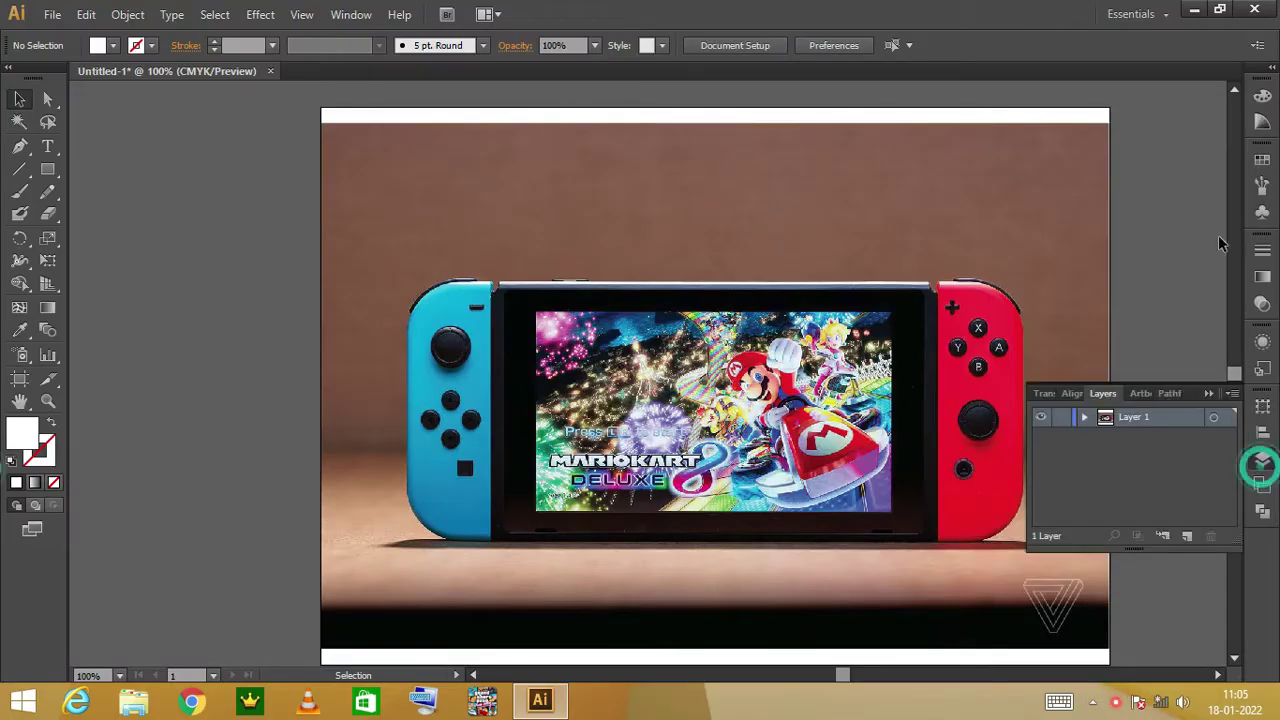
Draw an unfilled outline rectangle stretched to the console's outer edges.
left_click(1208, 393)
key("ctrl+plus")
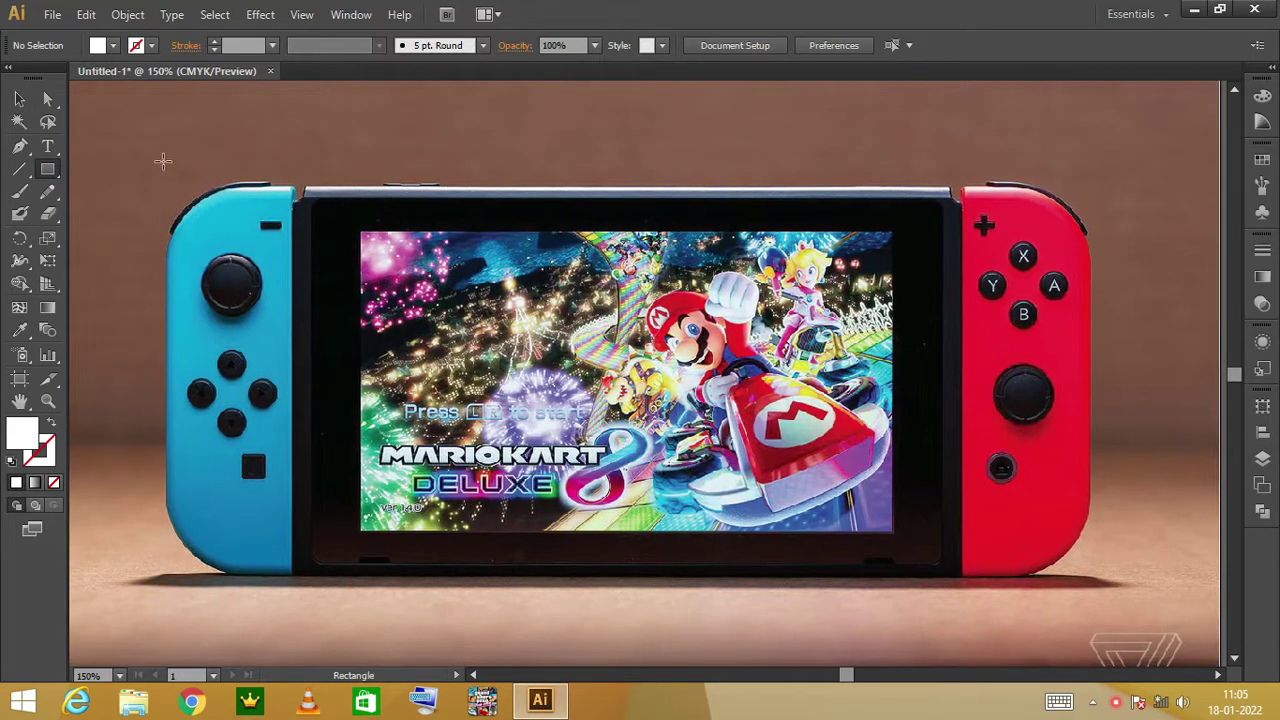
left_click_drag(181, 191, 1093, 580)
key("shift+x")
key("v")
left_click_drag(638, 191, 638, 186)
left_click_drag(180, 385, 166, 383)
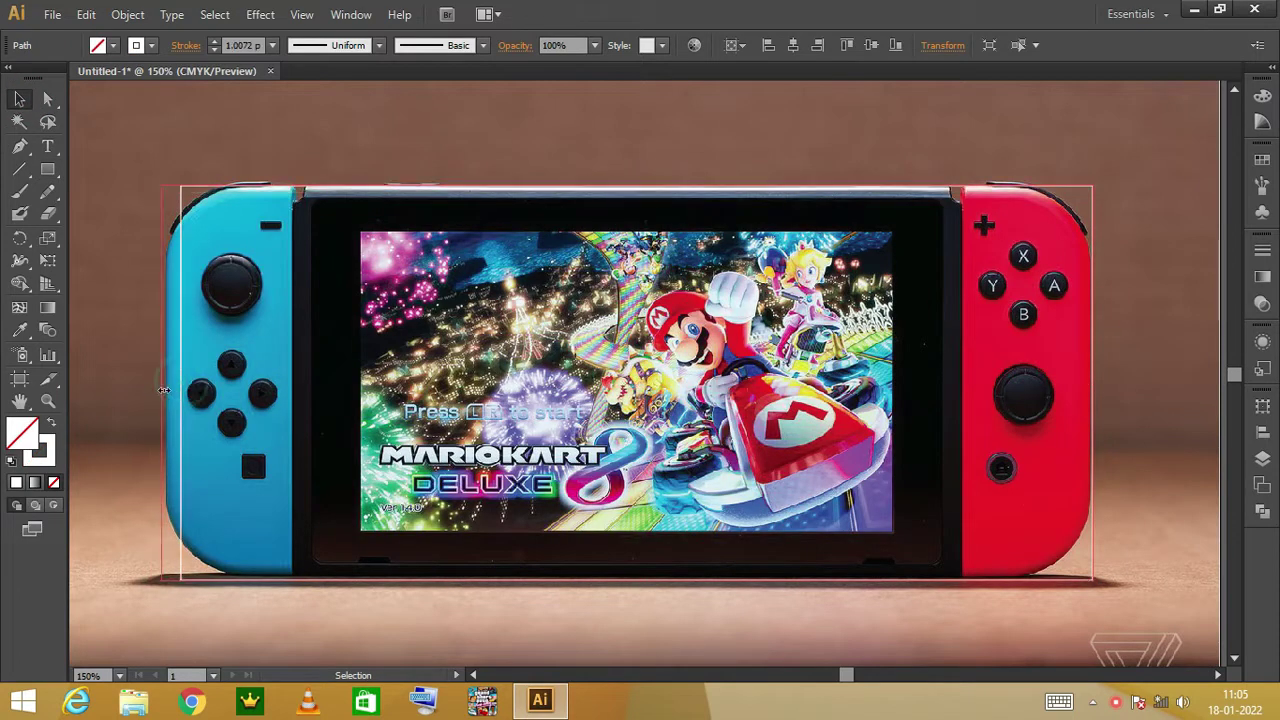
Convert the rectangle to a rounded rectangle with 0 px extra width.
left_click(260, 14)
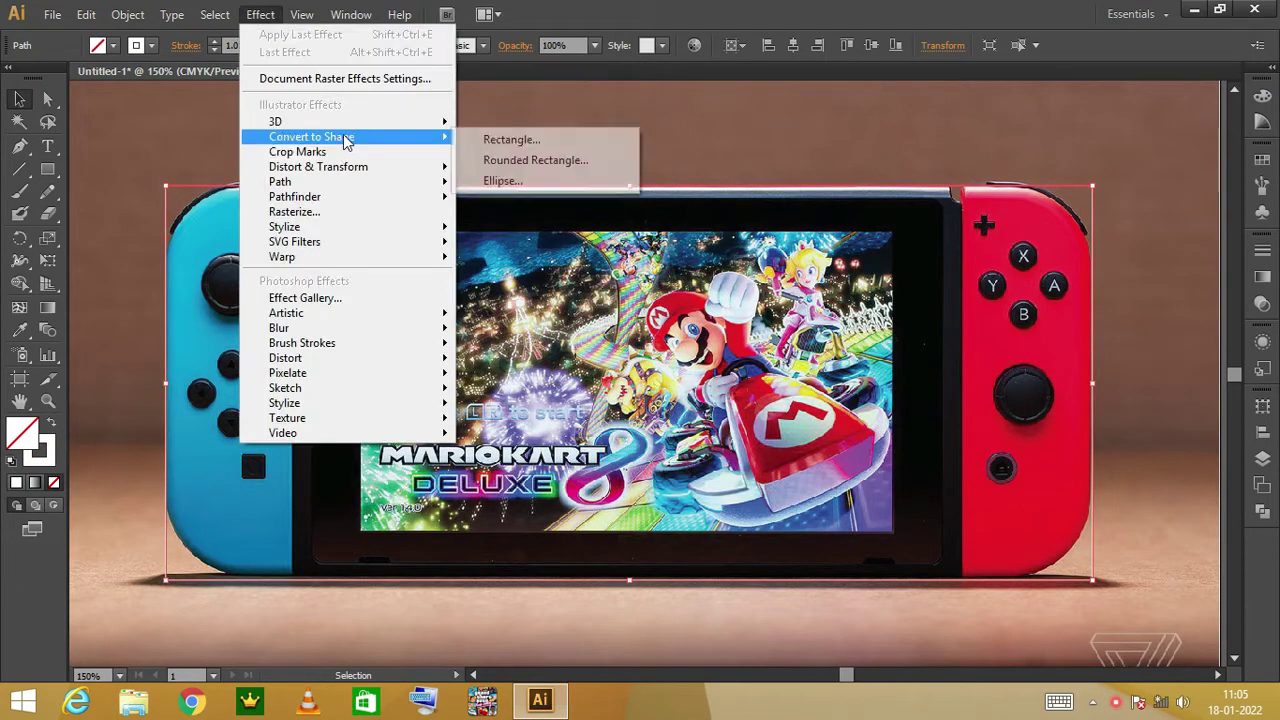
left_click(520, 157)
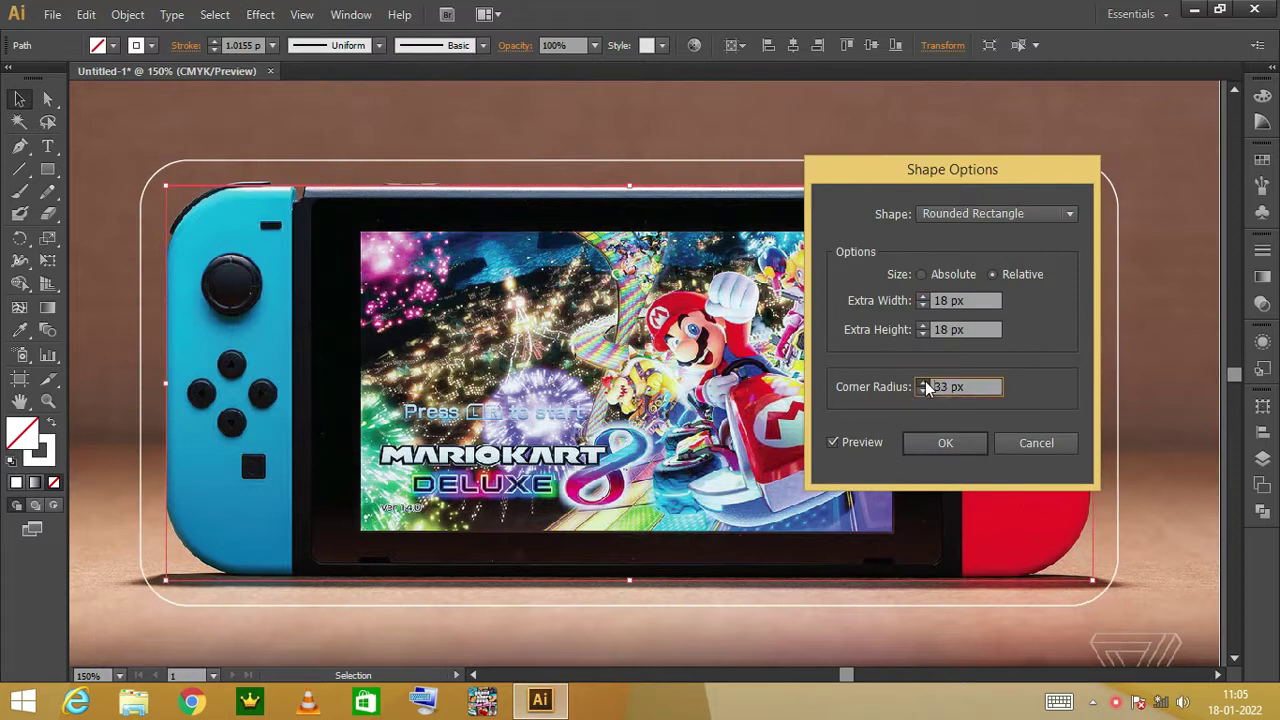
key("Tab")
type("0")
left_click(993, 386)
key("Return")
Give the console outline a black (000000) stroke of 4 pt.
double_click(40, 450)
type("000000")
key("Return")
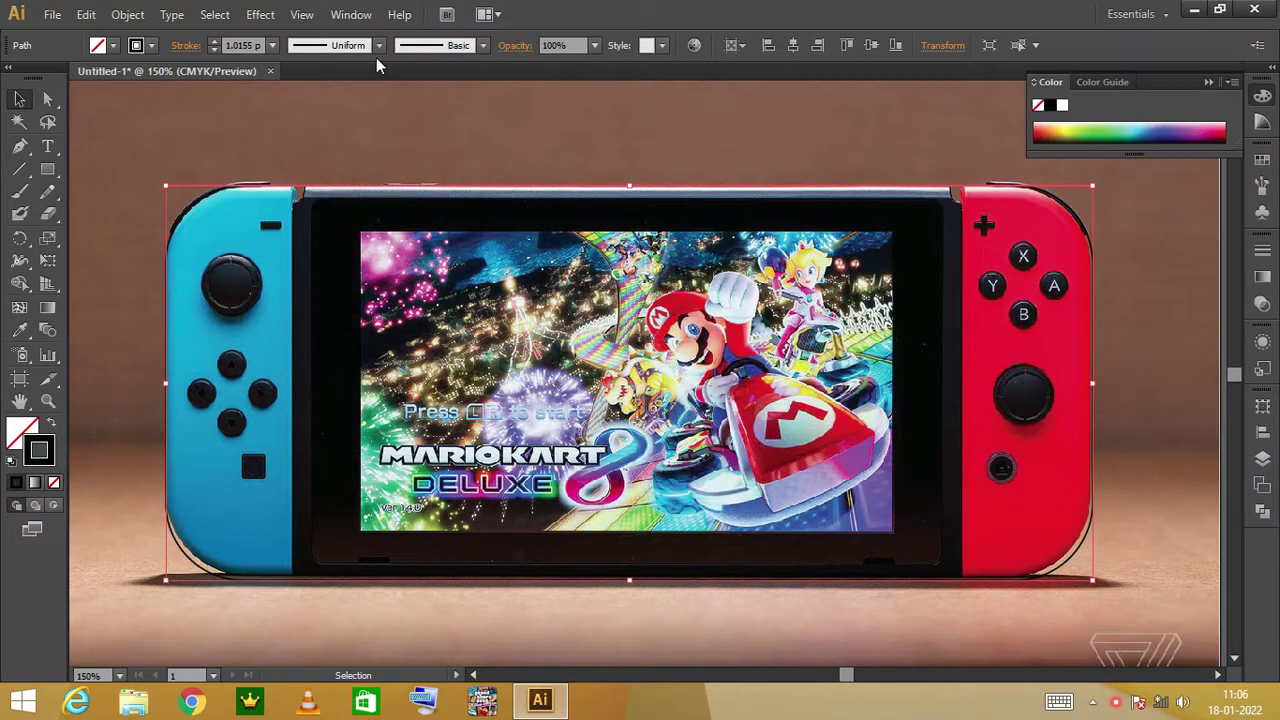
double_click(240, 45)
type("4")
key("Return")
left_click(322, 110)
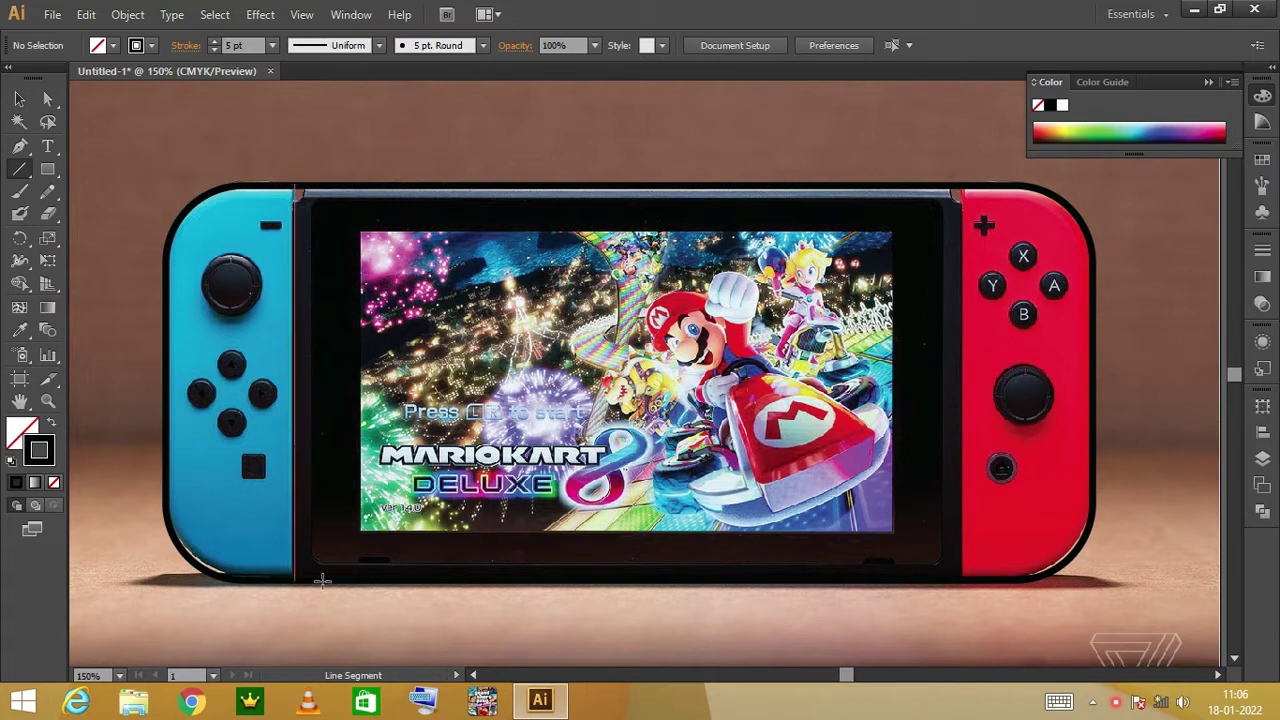
Trace the left divider line, a black minus-button rectangle and the left stick circle.
left_click_drag(294, 578, 294, 188)
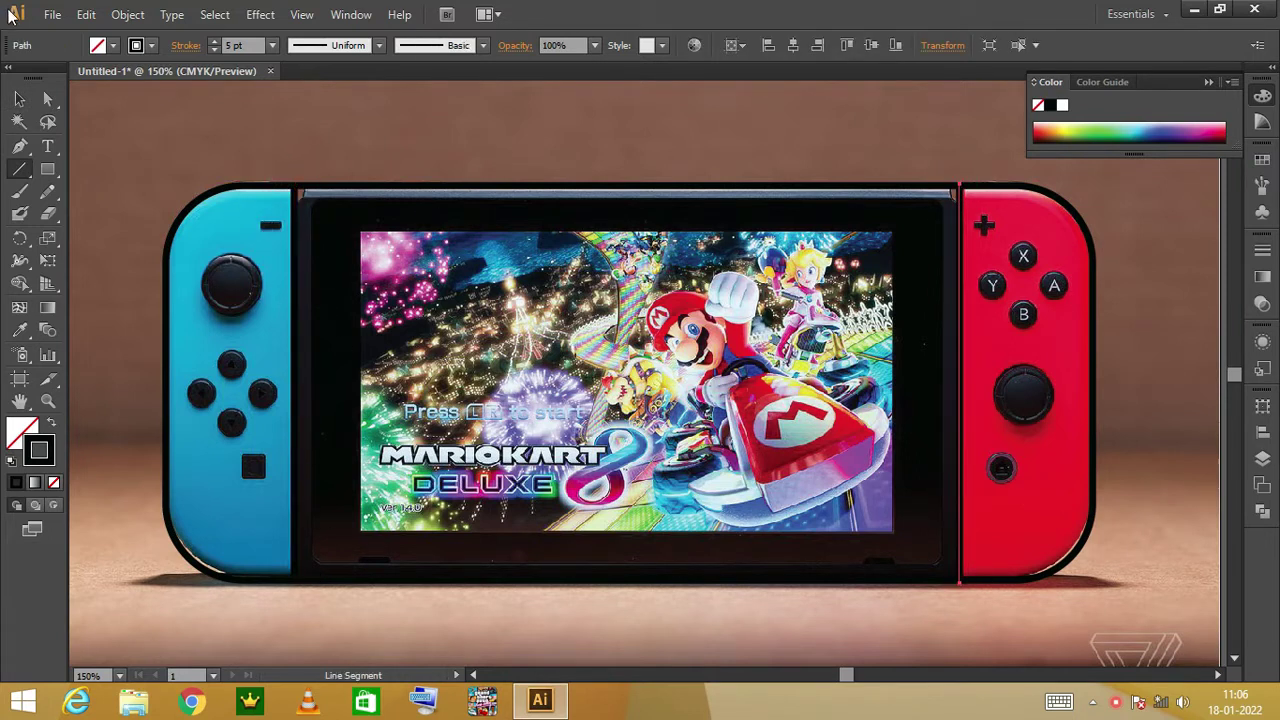
key("ctrl+equal")
key("ctrl+equal")
key("ctrl+equal")
left_click_drag(600, 300, 621, 190)
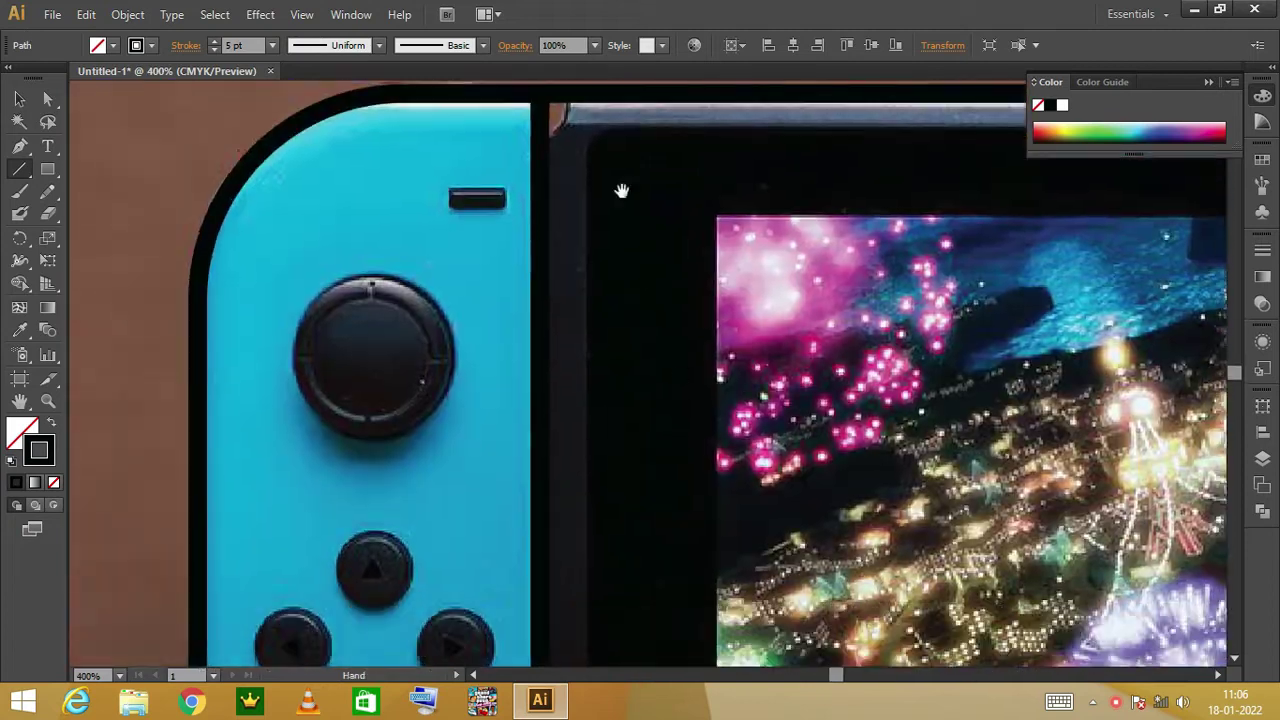
left_click(47, 169)
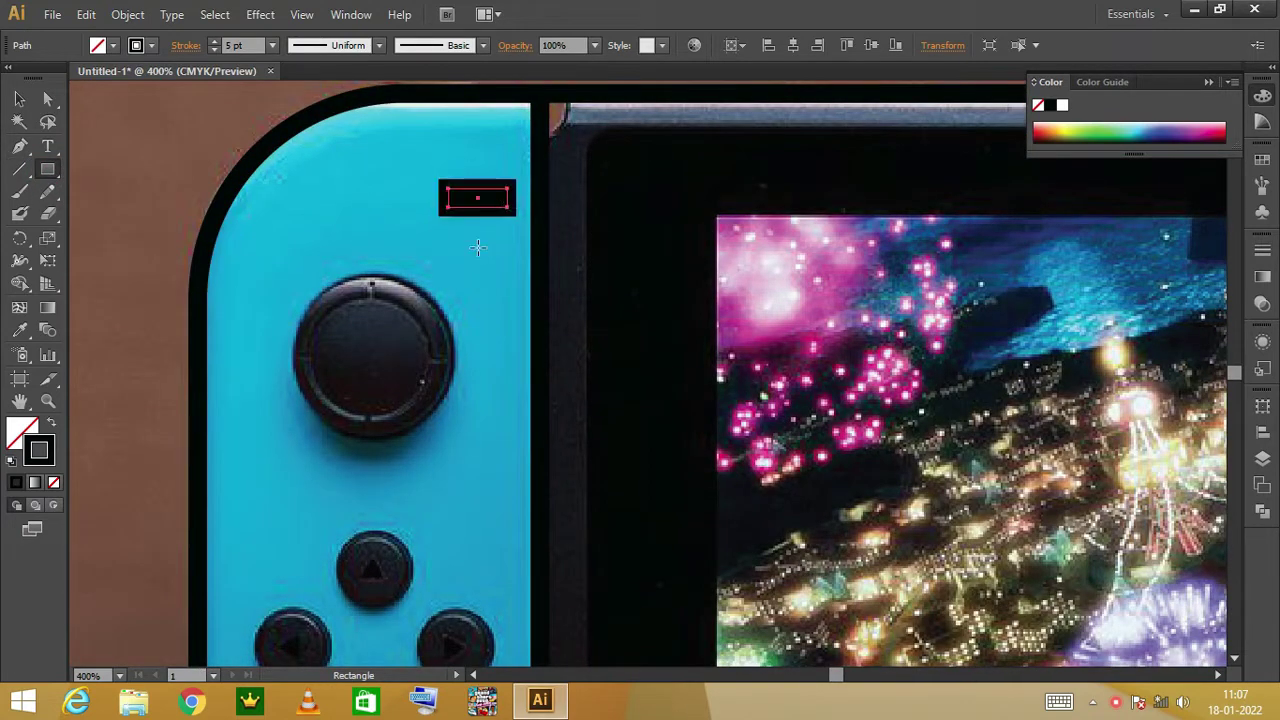
key("shift+x")
scroll(400, 300, "down", 2)
left_click_drag(47, 169, 133, 211)
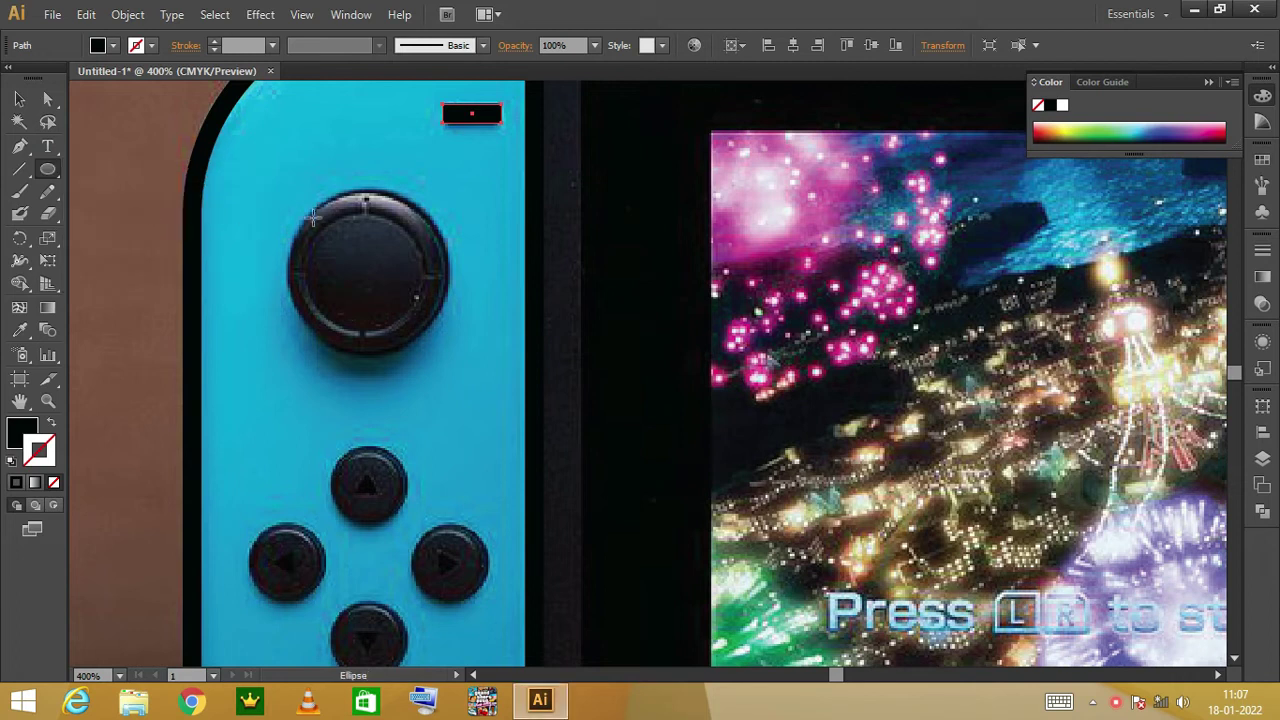
left_click_drag(399, 345, 396, 355)
key("shift+x")
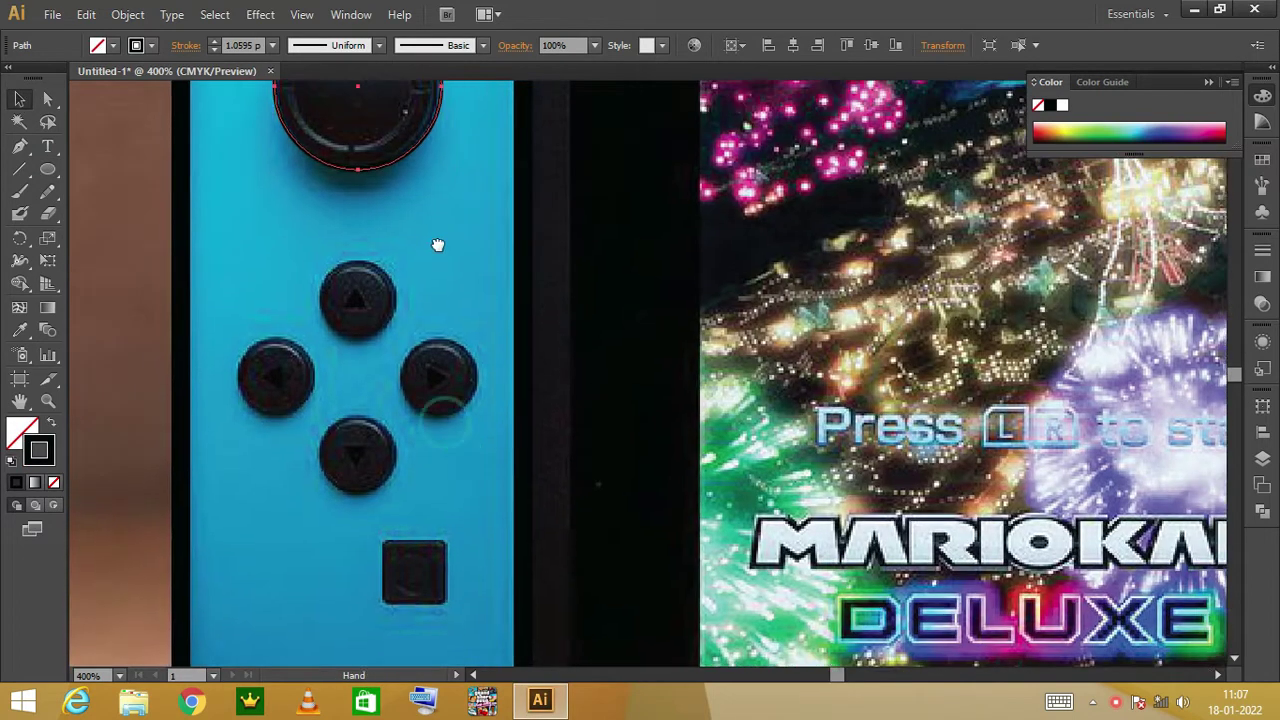
Trace the left Joy-Con's direction buttons, then move over to the right controller.
scroll(437, 243, "down", 3)
left_click(47, 169)
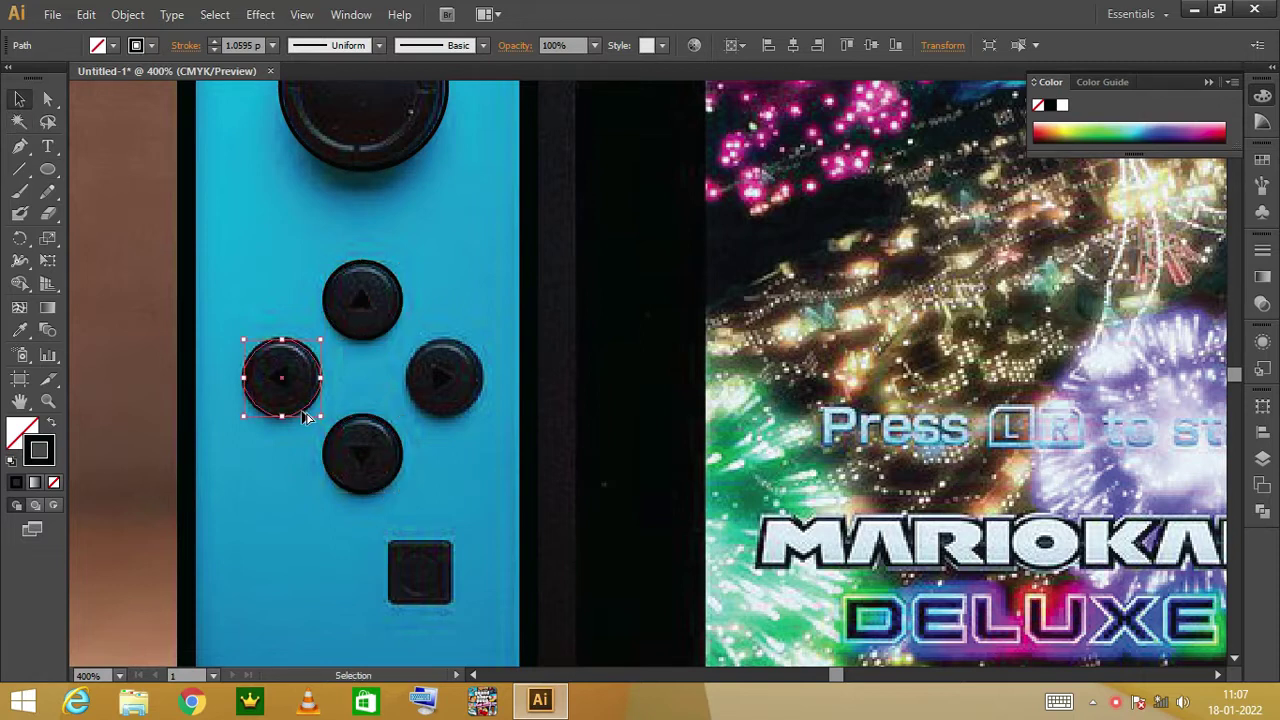
scroll(470, 418, "down", 3)
mouse_move(47, 169)
left_mouse_down()
mouse_move(118, 170)
mouse_move(143, 214)
left_mouse_up()
scroll(432, 365, "right", 5)
scroll(589, 360, "right", 8)
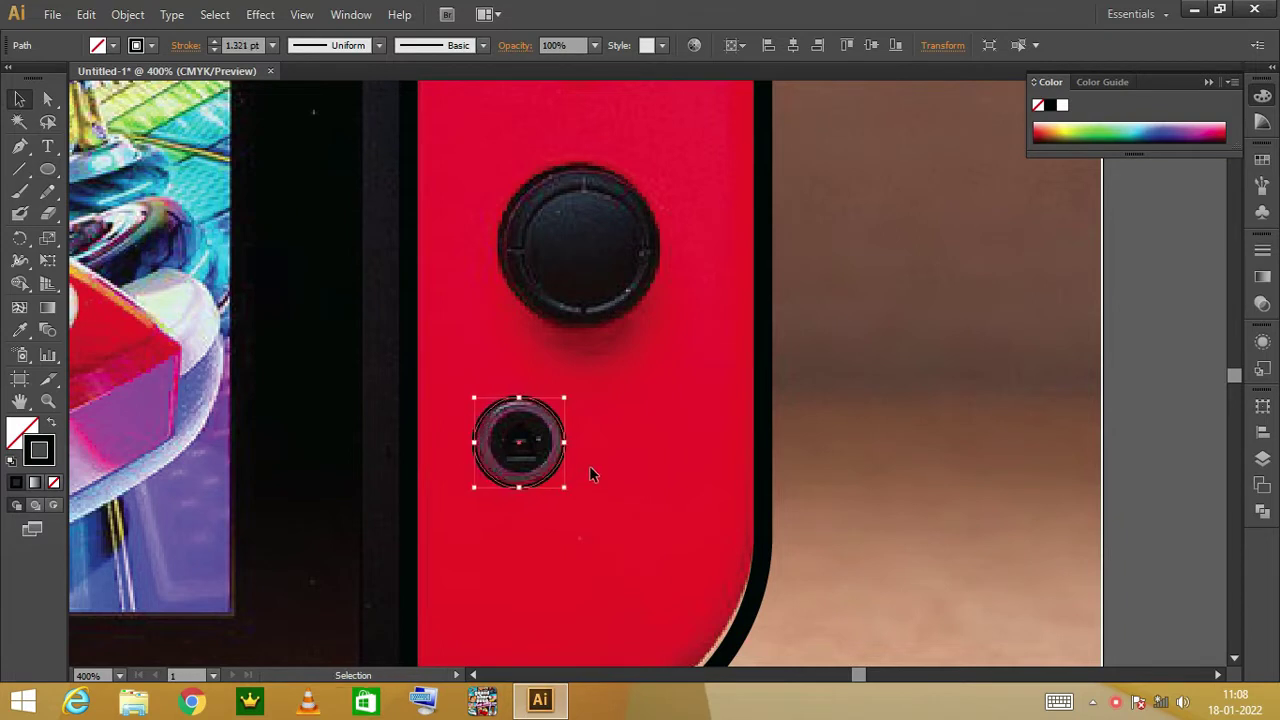
key("h")
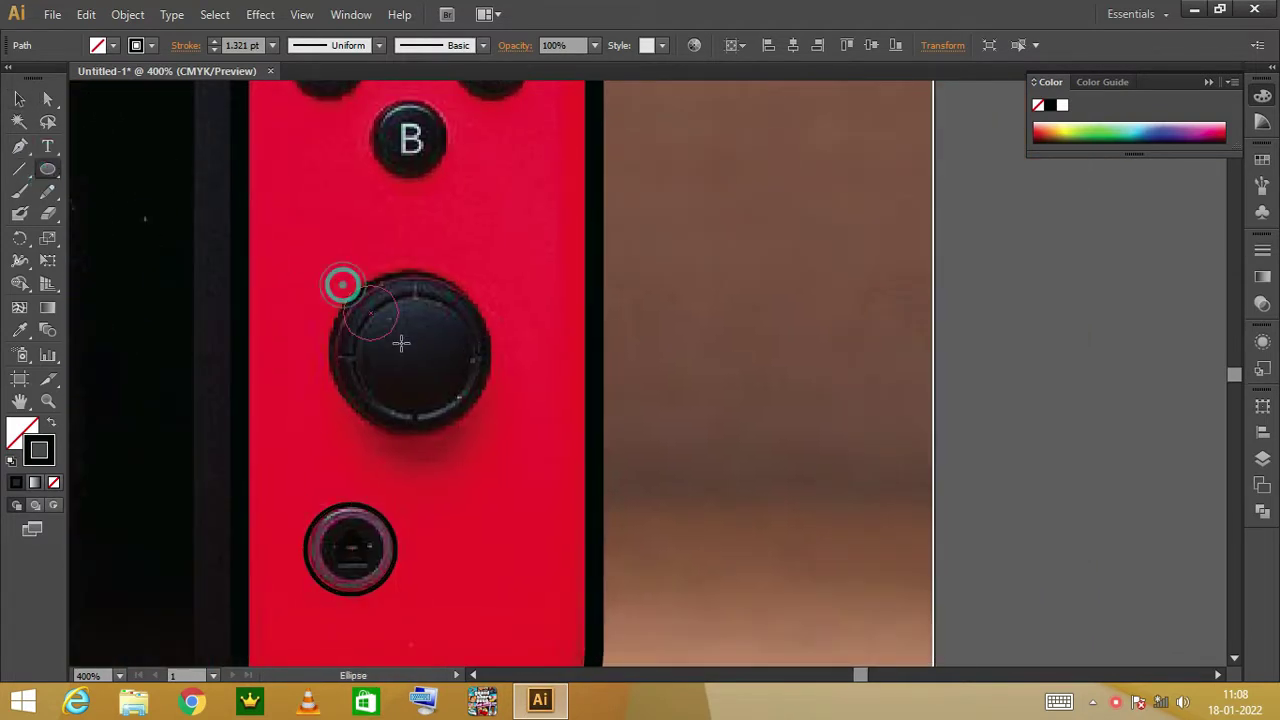
scroll(250, 170, "up", 5)
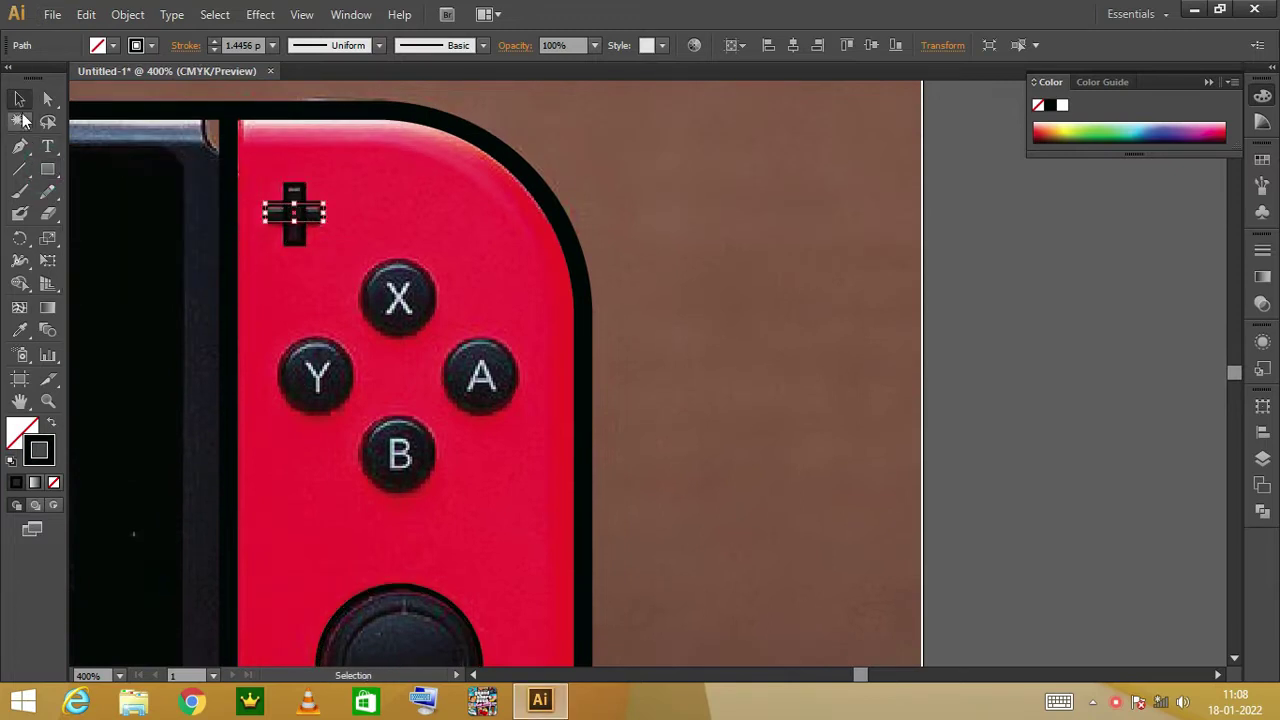
Trace the right controller's plus sign and round X, Y, A, B face buttons.
left_click(296, 240)
key("ctrl+shift+a")
key("o")
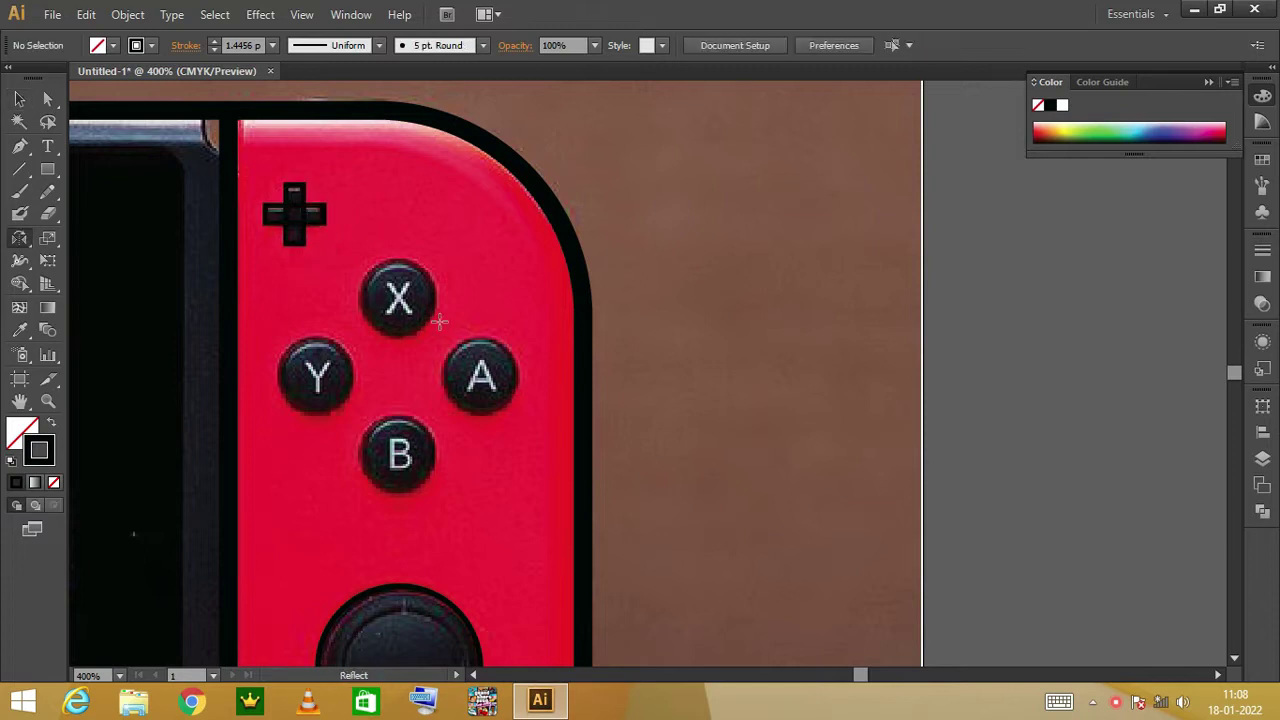
left_click_drag(437, 330, 439, 330)
key("v")
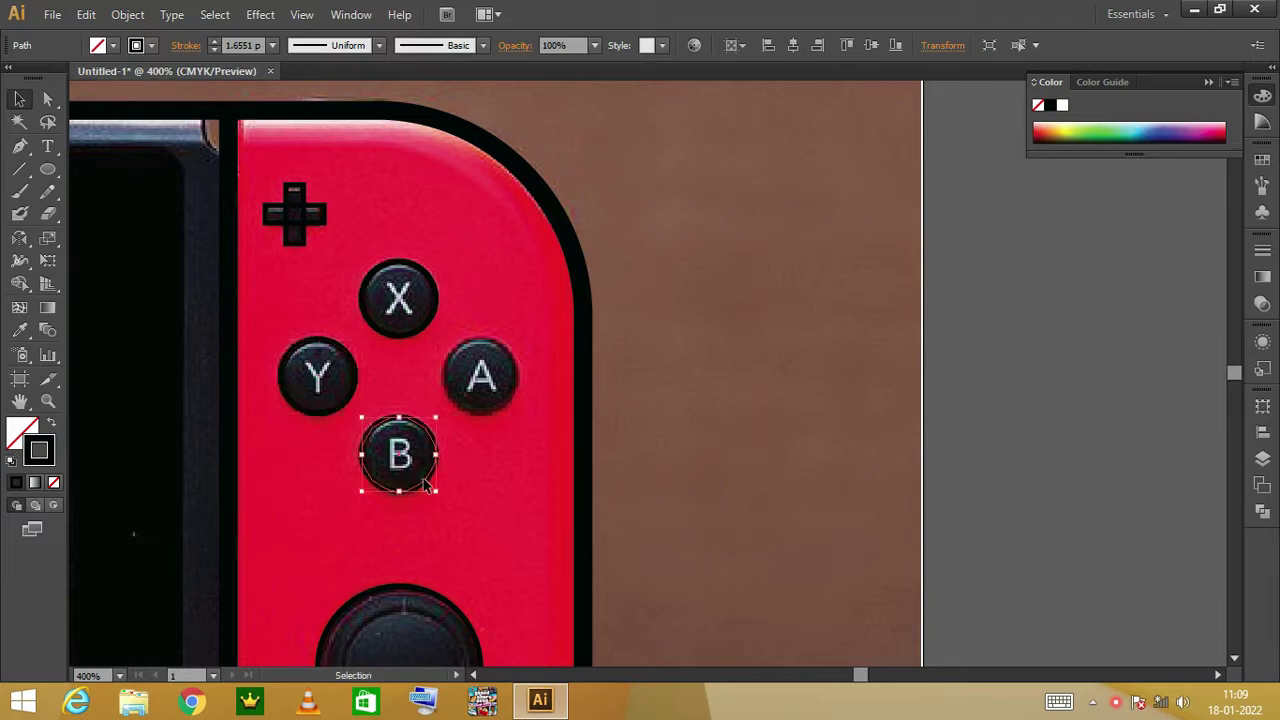
key("ctrl+0")
Hide the reference photo layer.
left_click(879, 501)
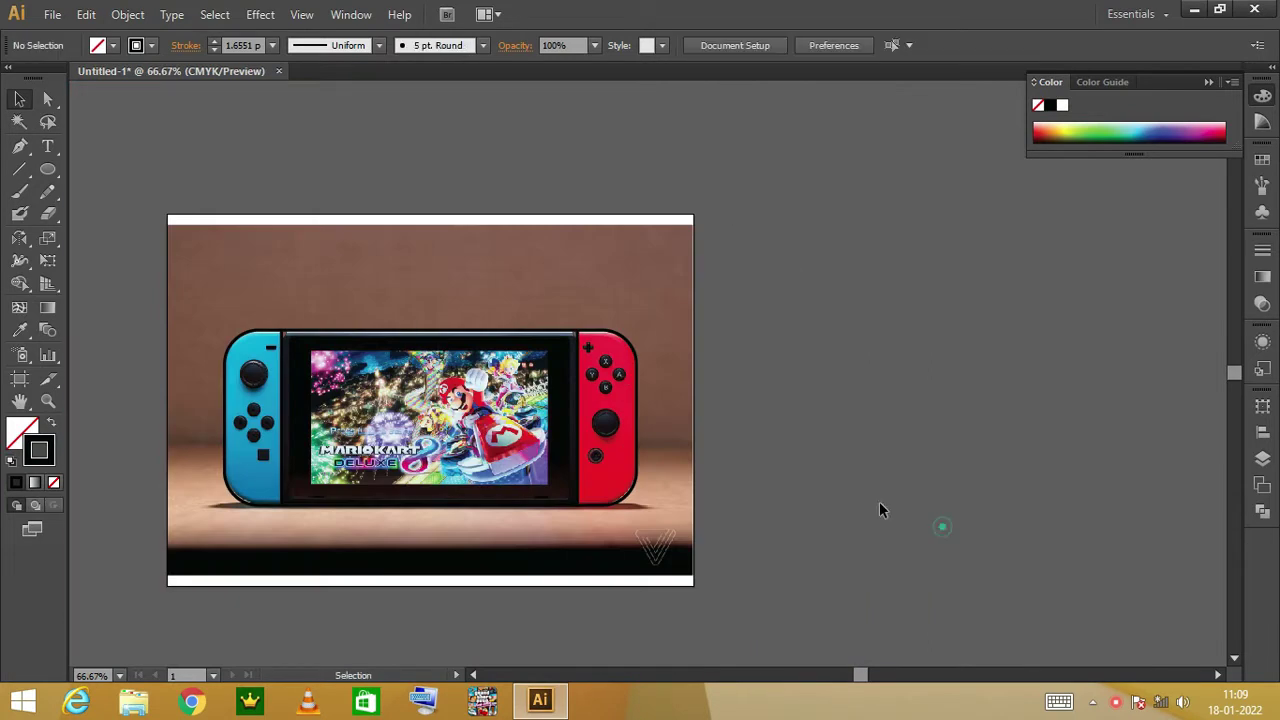
left_click(1262, 458)
left_click(1041, 437)
left_click(1207, 394)
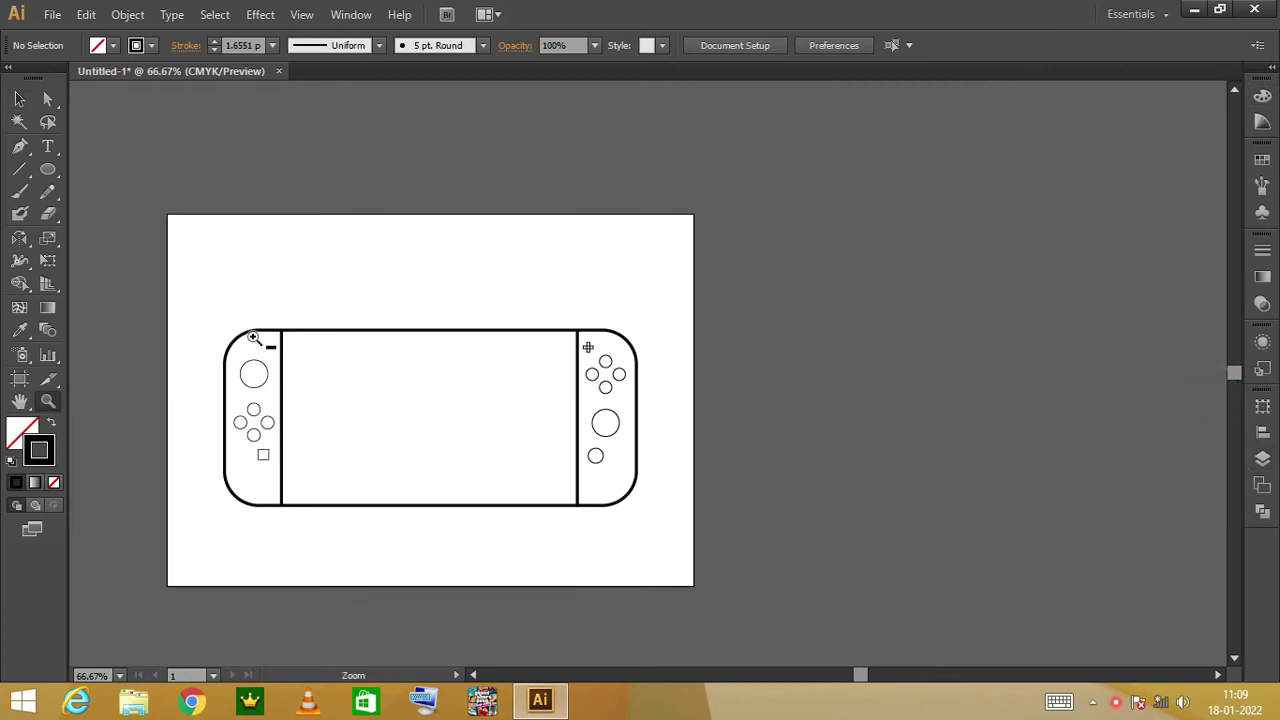
Thicken the left Joy-Con's minus, stick, direction and capture button outlines to 3 pt.
left_click_drag(254, 338, 278, 352)
left_click(786, 466)
key("ctrl+minus")
key("ctrl+minus")
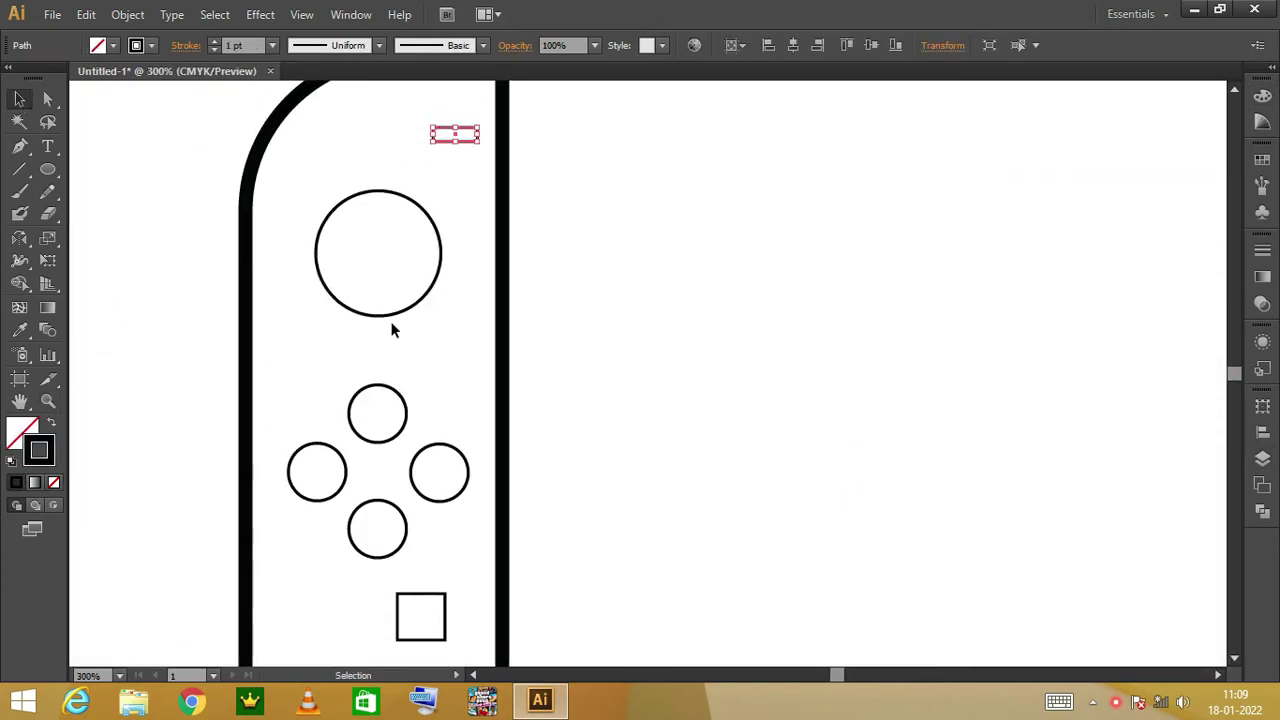
left_click(390, 316)
left_click(397, 430, "shift")
left_click(323, 503, "shift")
left_click(439, 501, "shift")
left_click(377, 556, "shift")
left_click(420, 640, "shift")
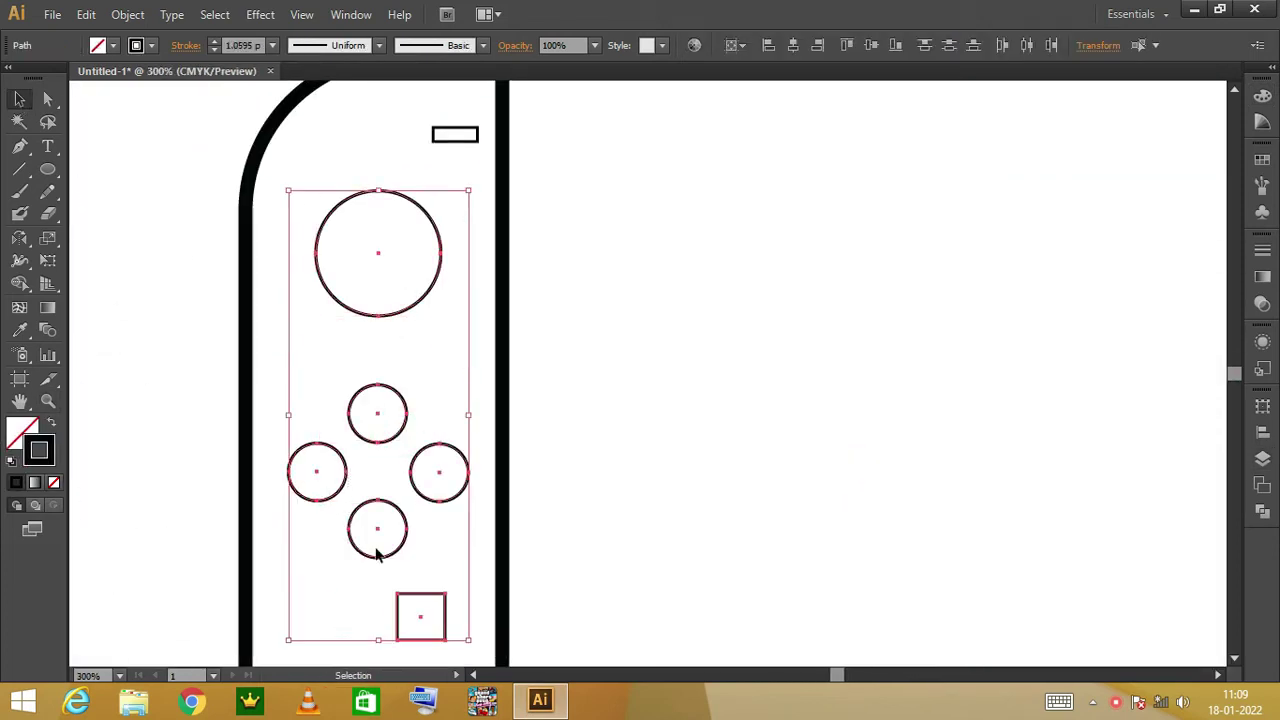
left_click(213, 41)
left_click(213, 41)
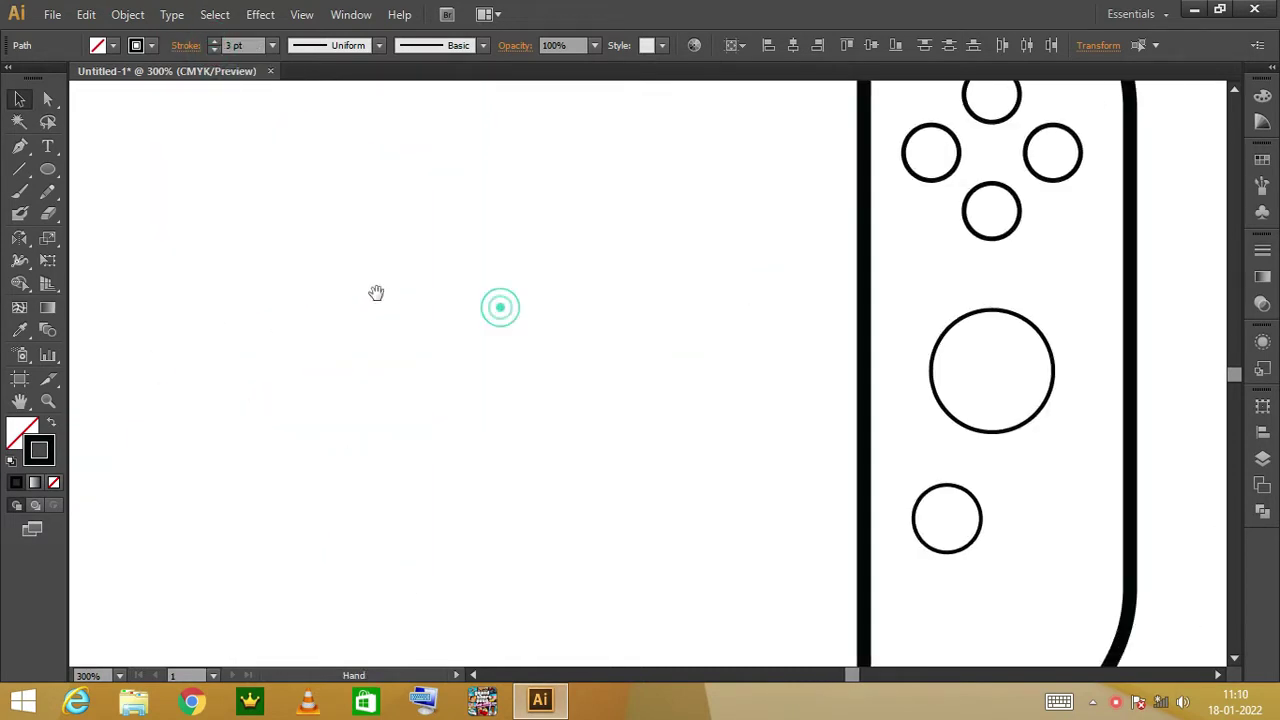
Set the right stick, home and face button outlines to 3 pt, plus sign to 2 pt.
left_click(214, 41)
left_click(216, 40)
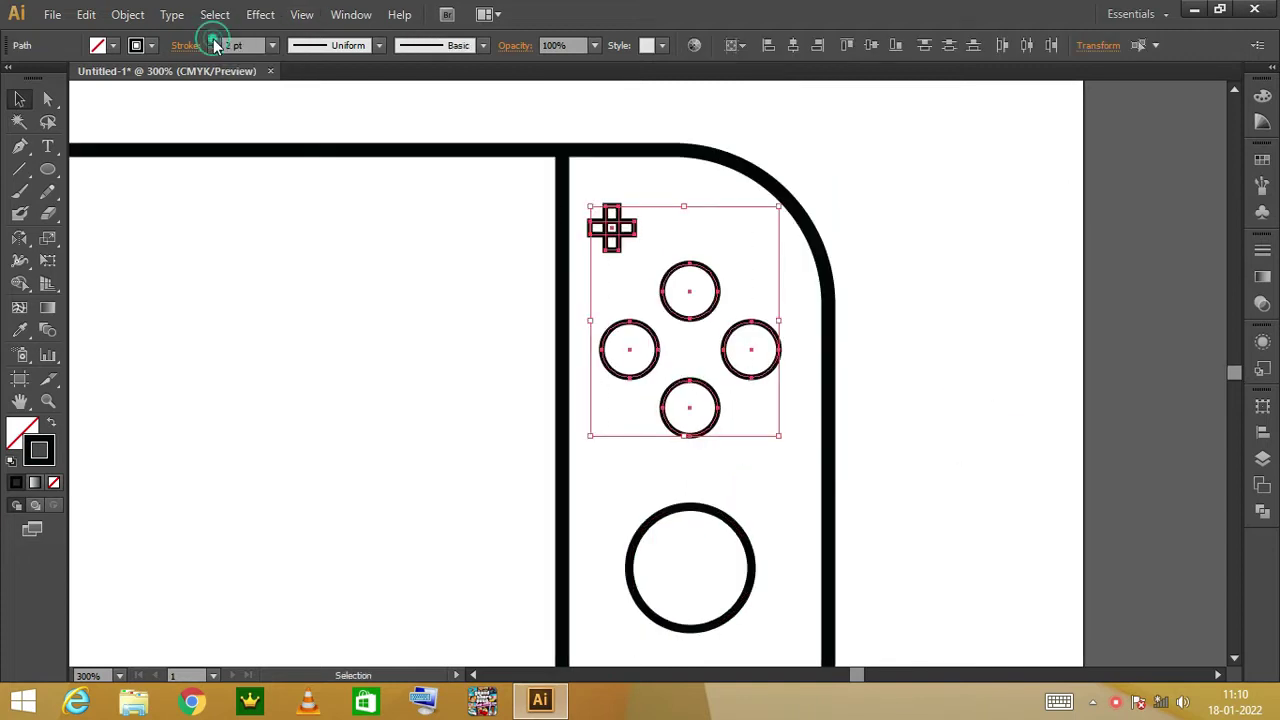
left_click(214, 41)
left_click(1018, 251)
left_click(625, 241)
left_click(214, 45)
left_click(289, 105)
Fit the artboard in the window and copy all the line art.
key("ctrl+1")
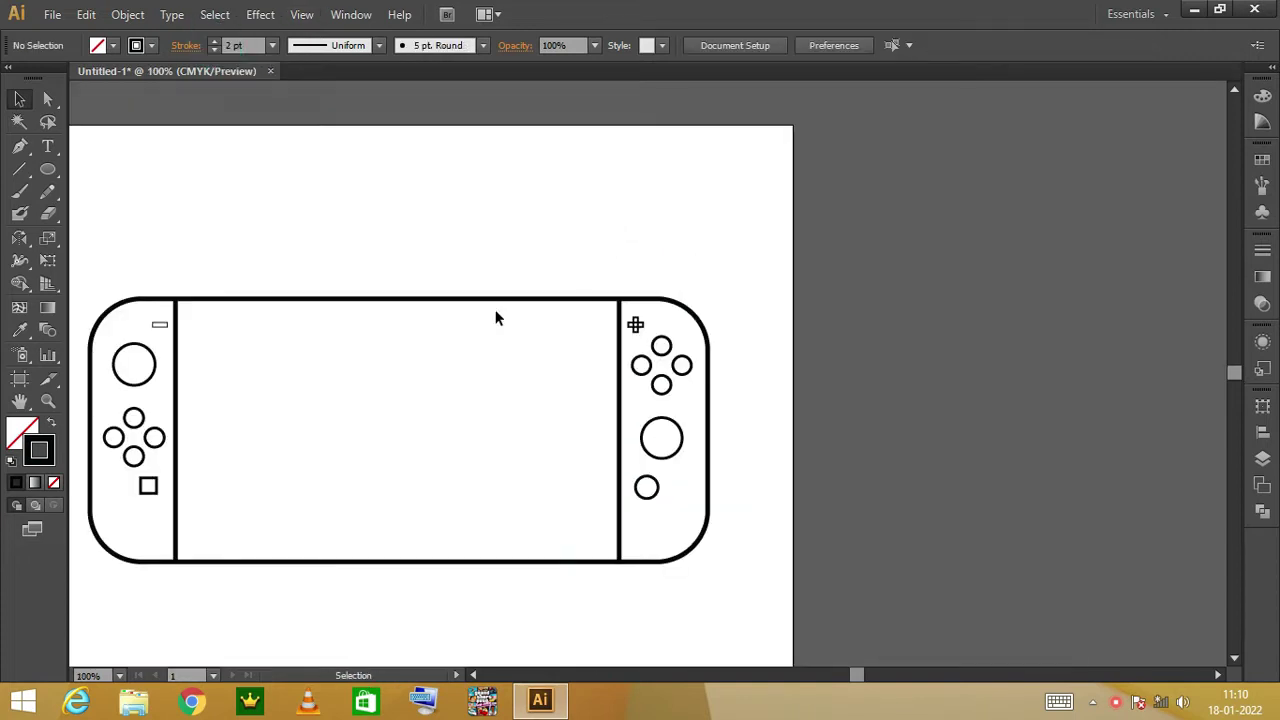
left_click_drag(402, 198, 272, 132)
key("ctrl+0")
key("ctrl+a")
left_click(86, 14)
left_click(106, 104)
Add a new layer and paste the line art behind in place.
left_click(1262, 458)
left_click(1189, 535)
left_click(1262, 458)
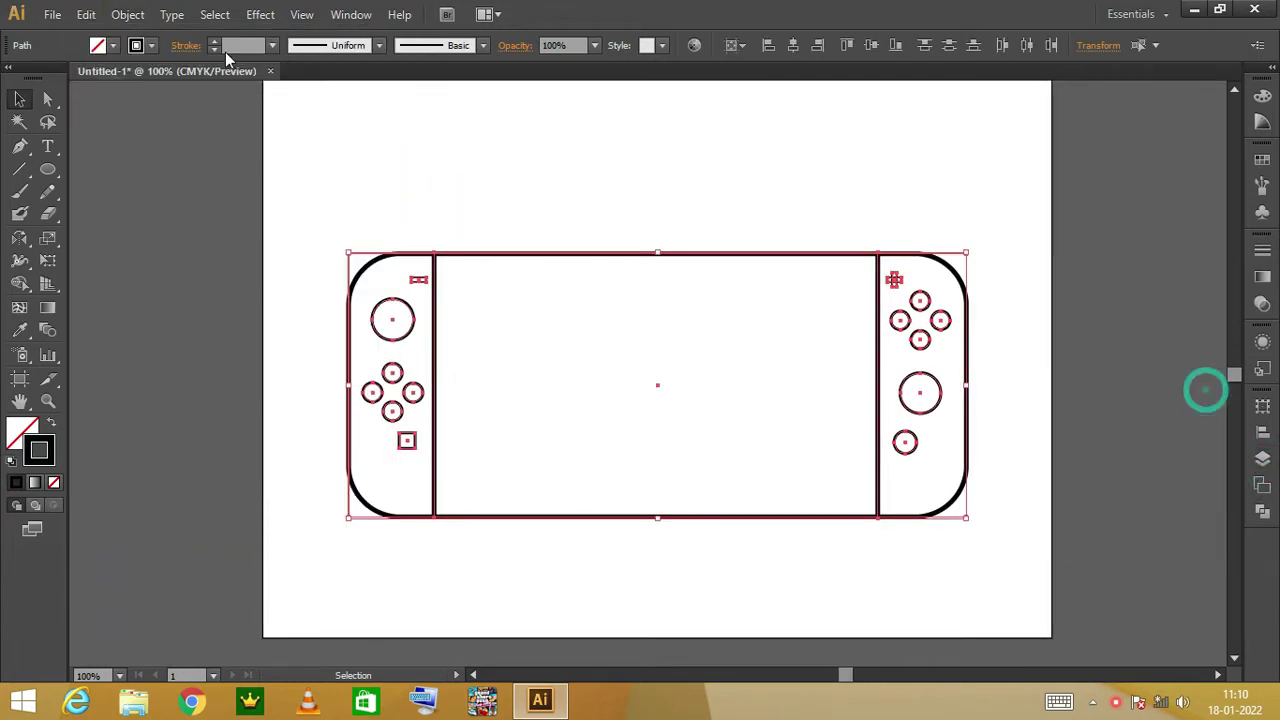
left_click(894, 525)
left_click(86, 14)
left_click(118, 167)
Make Layer 2 the active layer and turn its artwork visible.
left_click(1262, 458)
left_click(1134, 436)
left_click(1208, 394)
left_click(1262, 458)
left_click(1041, 436)
Select all the line art and bring up Object > Expand.
left_click(14, 100)
left_click_drag(262, 166, 1002, 538)
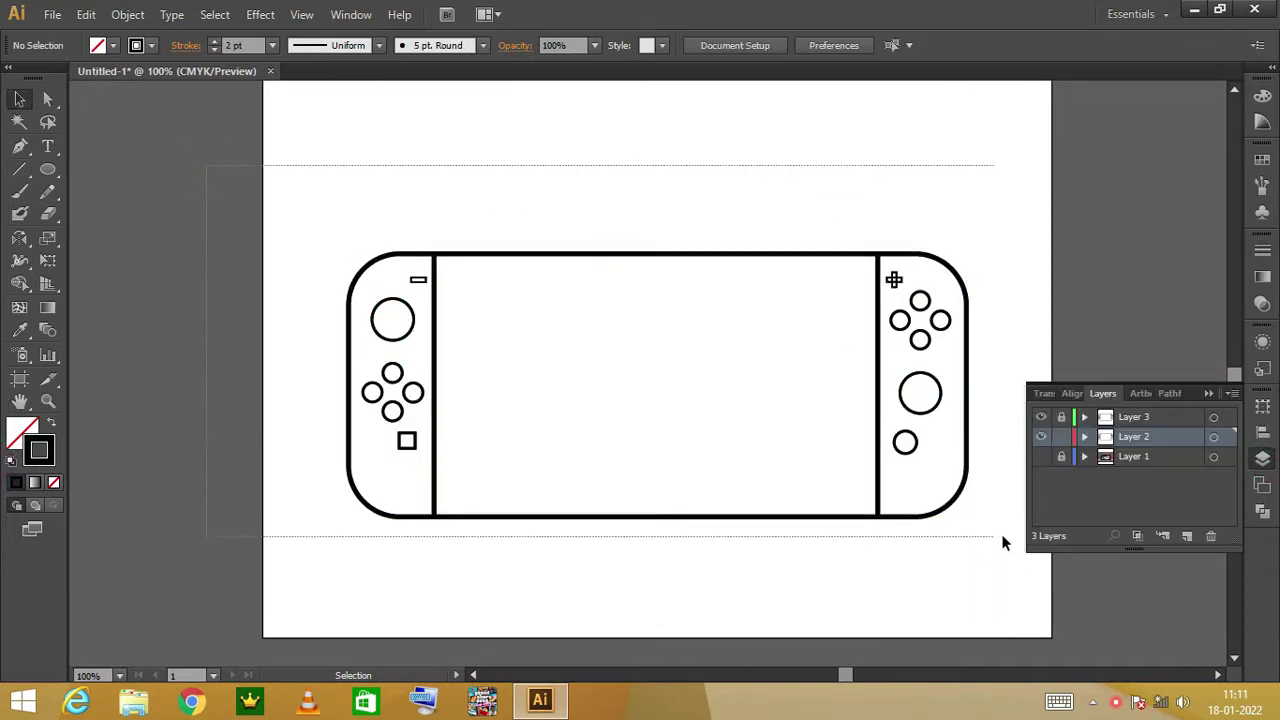
left_click(128, 14)
left_click(157, 229)
Expand the line art with both Fill and Stroke included.
left_click(128, 14)
left_click(197, 211)
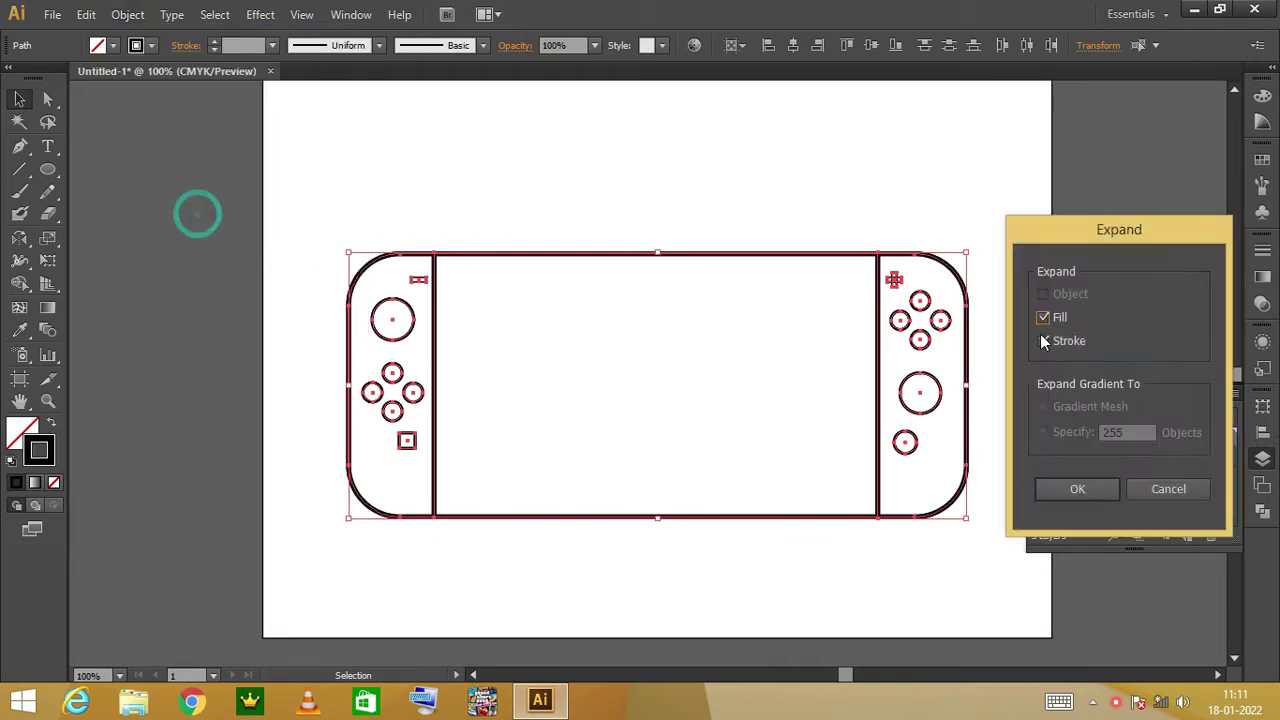
key("Return")
left_click(160, 200)
Draw a green-filled rectangle extending past the whole console.
left_click_drag(54, 170, 84, 170)
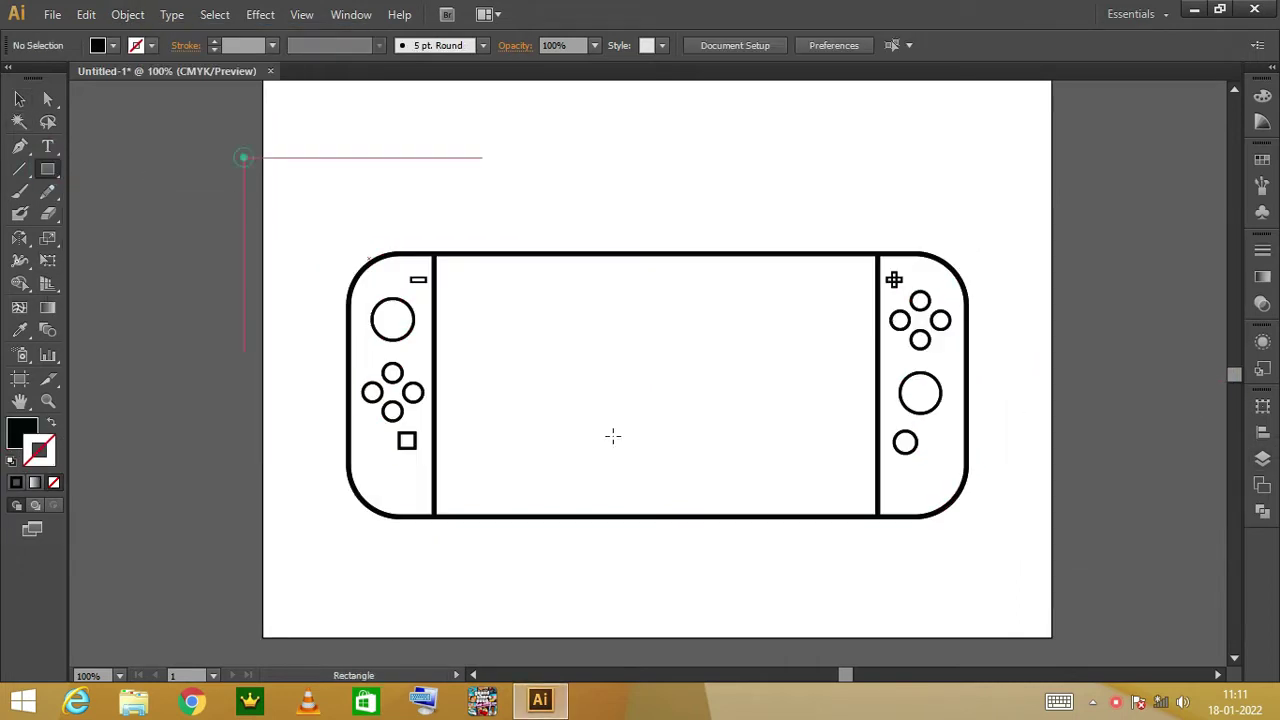
left_click_drag(243, 157, 1062, 596)
double_click(20, 430)
left_click(1074, 224)
left_click(128, 14)
left_click(169, 217)
Divide the artwork with Pathfinder, ungroup it, and delete the leftover green border.
left_click(18, 99)
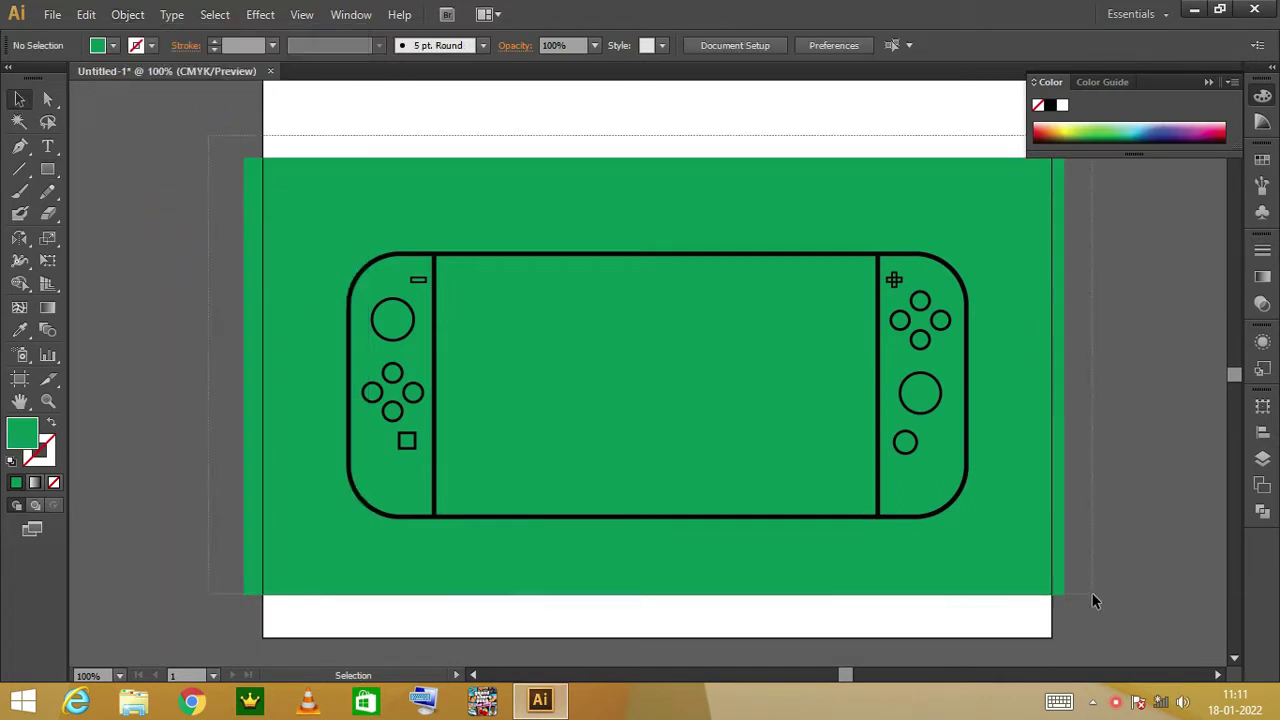
left_click_drag(191, 251, 1094, 600)
left_click(1262, 457)
left_click(1262, 509)
left_click(1043, 482)
right_click(855, 325)
left_click(934, 446)
left_click(981, 232)
key("Delete")
Fill the centre screen area dark grey.
left_click(586, 342)
double_click(22, 433)
left_click(663, 391)
left_click(1080, 222)
left_click(513, 118)
Fill the left analog stick dark and select the right Joy-Con face buttons.
left_click(380, 318)
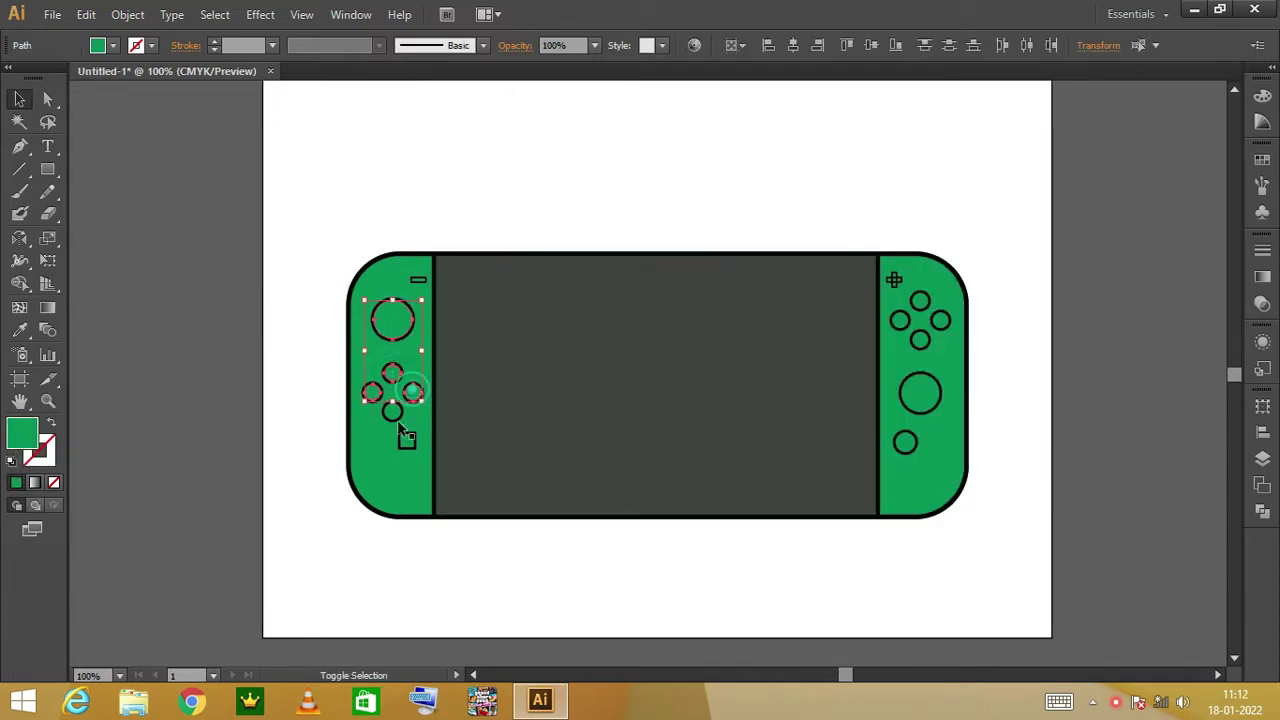
double_click(22, 433)
left_click(660, 420)
left_click(1120, 222)
left_click(1010, 250)
left_click(920, 300)
left_click(900, 320, "shift")
Copy the dark button fill onto the right stick circle with the Eyedropper.
left_click(22, 93)
left_click(920, 395)
key("i")
left_click(392, 316)
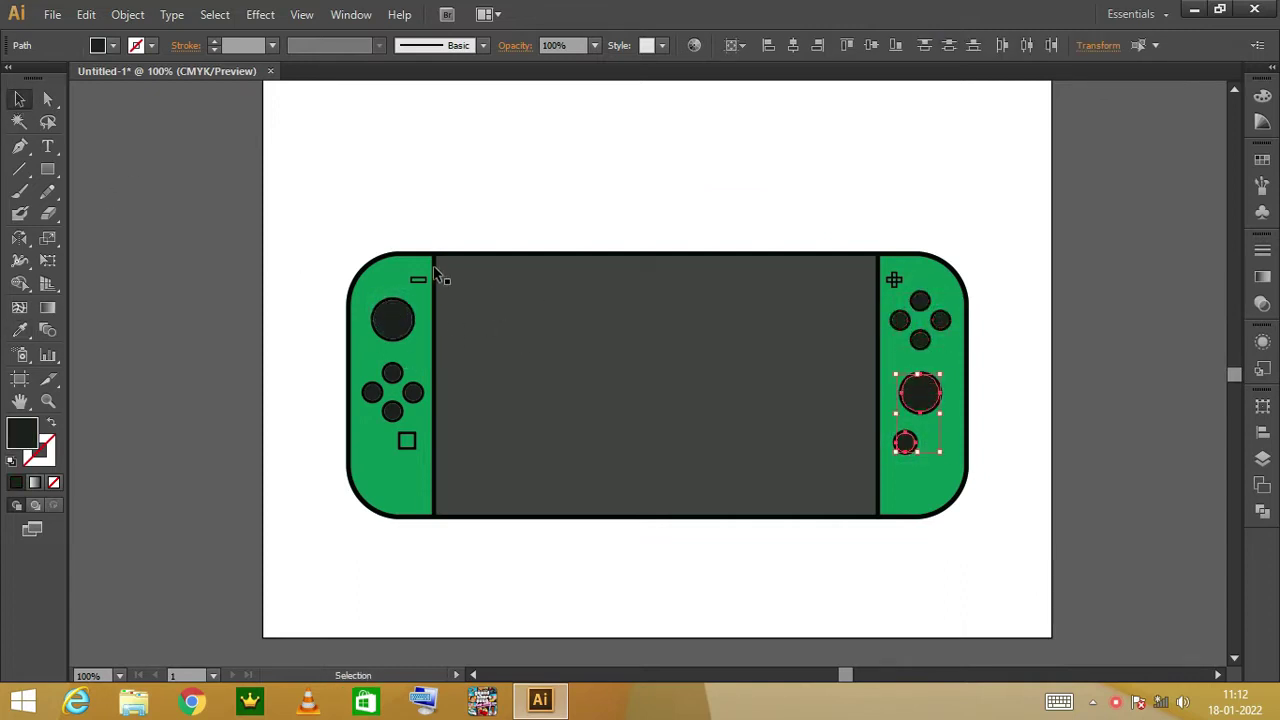
Zoom in and select the minus bar to edit its fill colour.
key("z")
left_click_drag(330, 180, 978, 545)
left_click(276, 238)
double_click(22, 432)
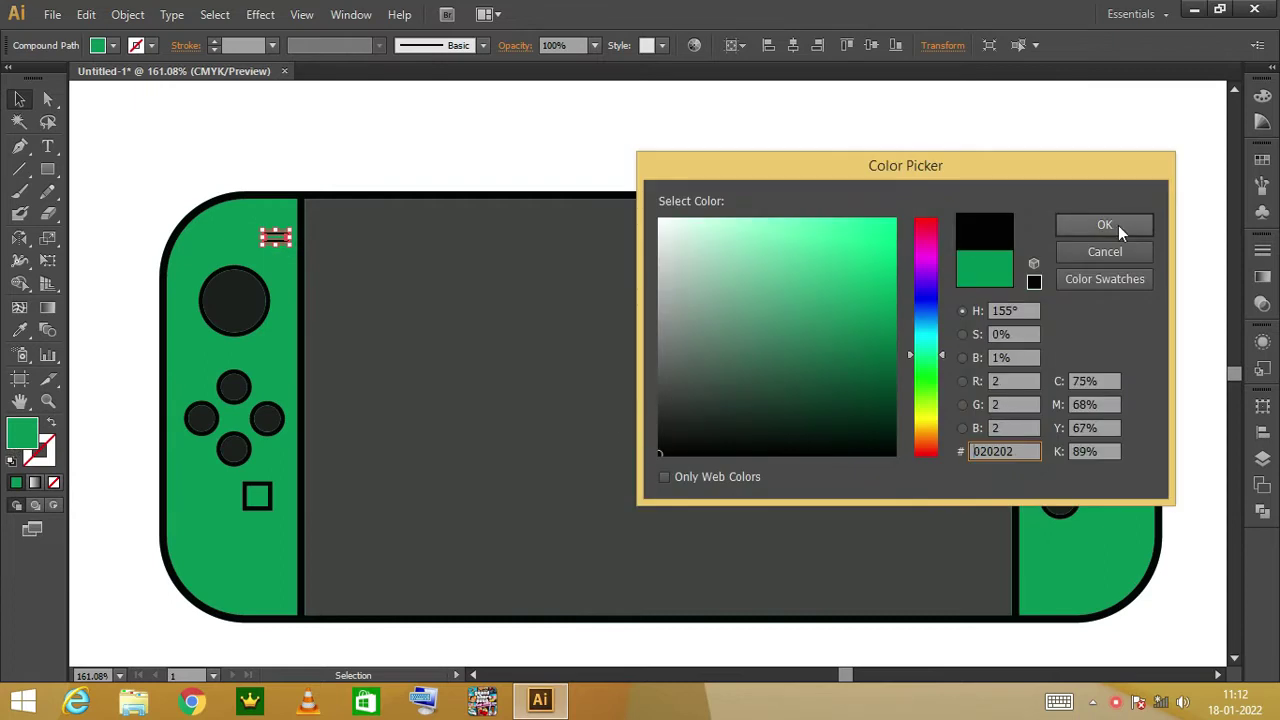
Confirm the black minus bar, then fill the D-pad cross with black (000000).
left_click(1118, 225)
left_click(928, 128)
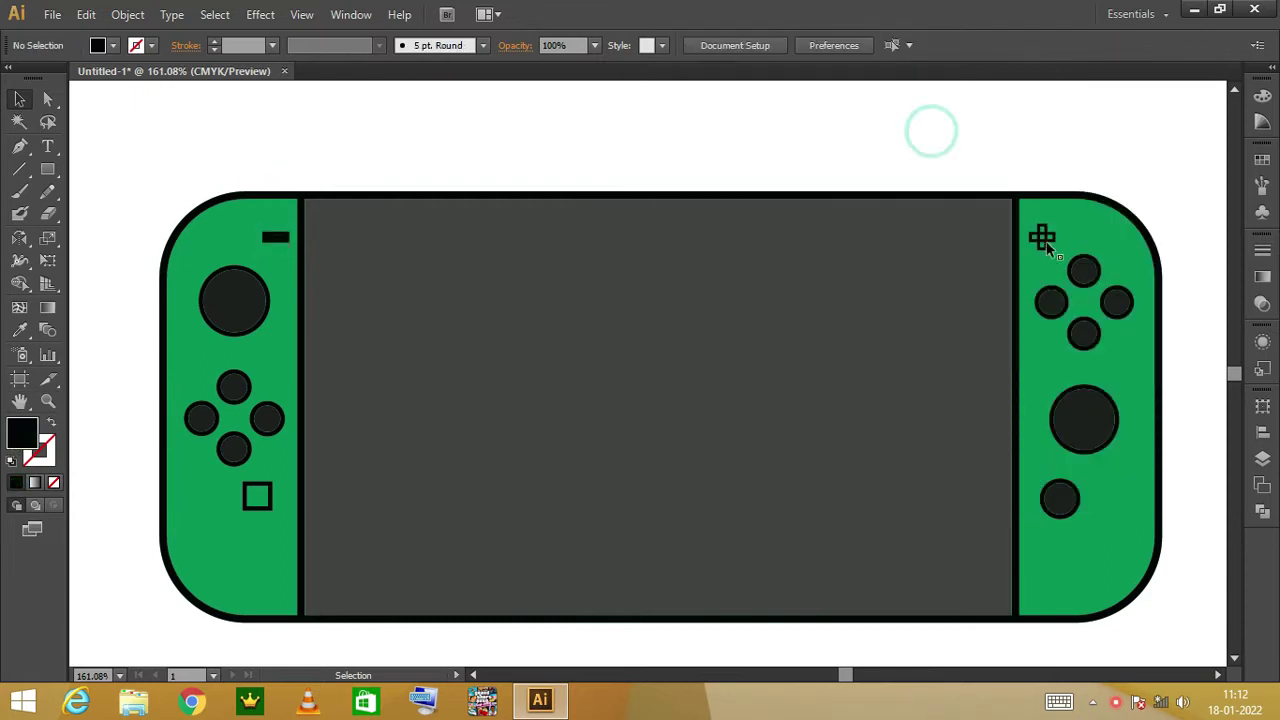
key("z")
left_click_drag(995, 155, 1178, 461)
left_click(569, 252)
left_click(546, 134)
left_click(560, 155)
left_click(468, 214)
left_click(420, 218)
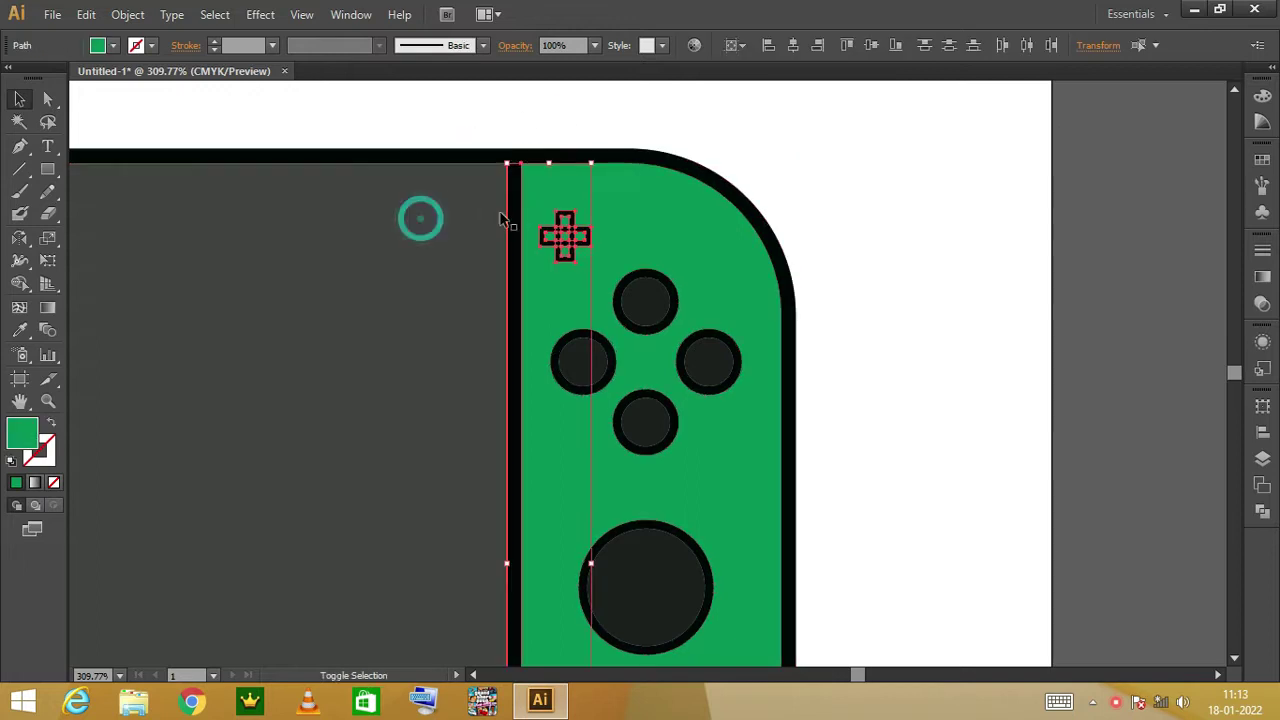
double_click(22, 432)
type("000000")
left_click(1100, 223)
Fill the left Joy-Con's square button with black (000000).
mouse_move(1048, 240)
left_mouse_down()
mouse_move(783, 318)
mouse_move(741, 201)
left_mouse_up()
left_click(446, 463)
double_click(22, 432)
type("000000")
left_click(1097, 226)
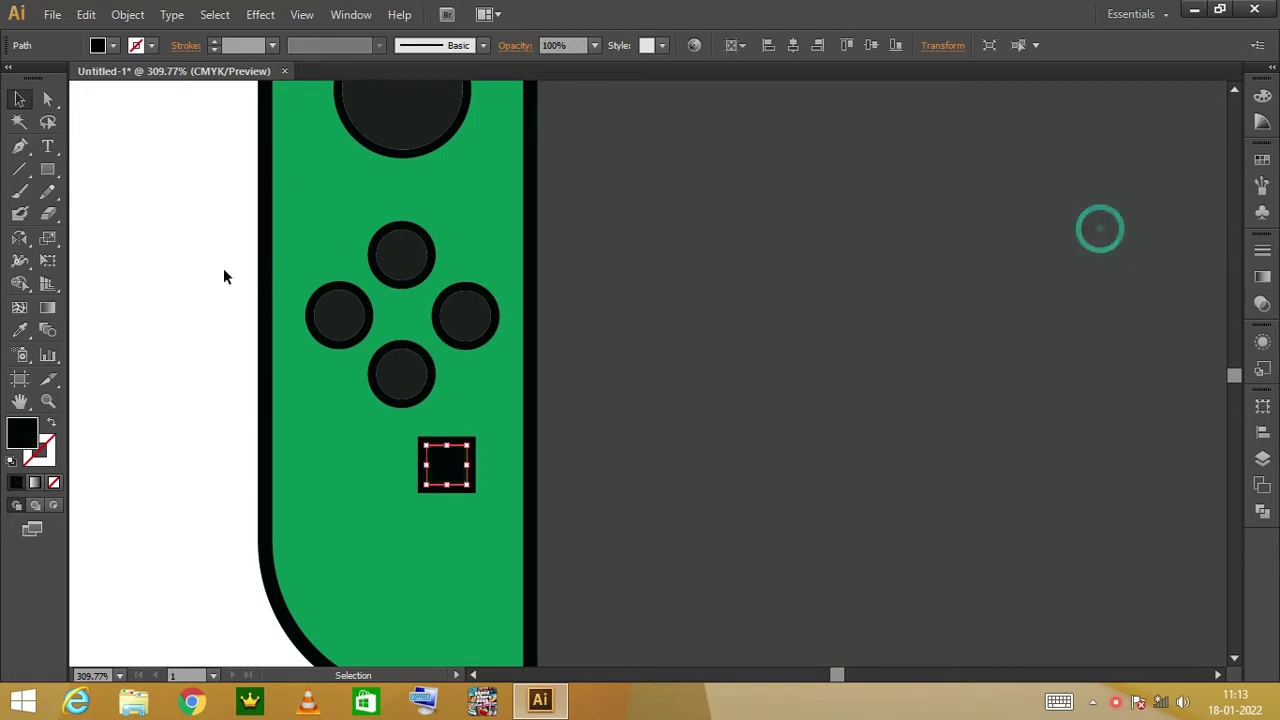
key("ctrl+=")
key("ctrl+=")
key("ctrl+minus")
key("ctrl+minus")
key("ctrl+minus")
Recolour the left Joy-Con body from green to cyan-blue (#0093b5).
left_click(194, 491)
double_click(22, 432)
left_click(928, 328)
left_click(1100, 224)
double_click(32, 432)
left_click(894, 289)
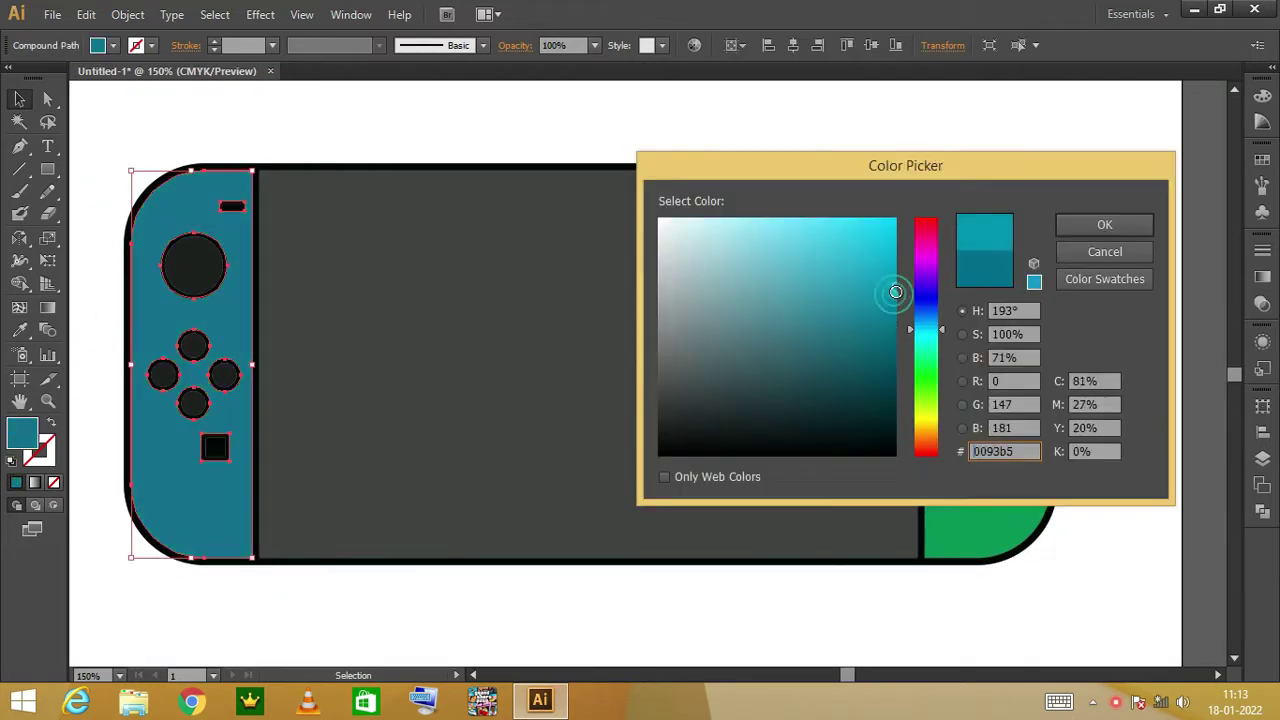
left_click(1104, 224)
Fill the right Joy-Con body with red (d30202).
left_click(980, 500)
double_click(22, 432)
left_click(935, 272)
left_click(926, 224)
left_click(894, 257)
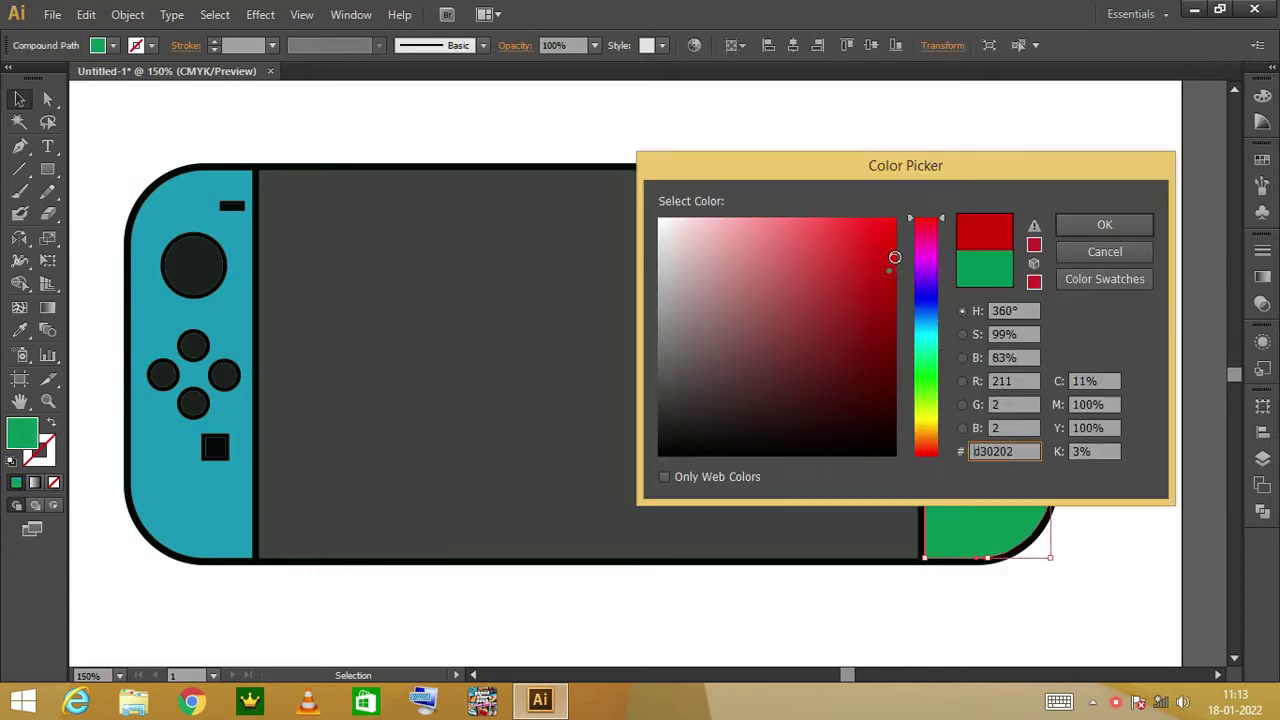
left_click(1104, 224)
Fill the console's centre area with dark grey (2d2d2d).
left_click(346, 260)
double_click(22, 432)
left_click(660, 410)
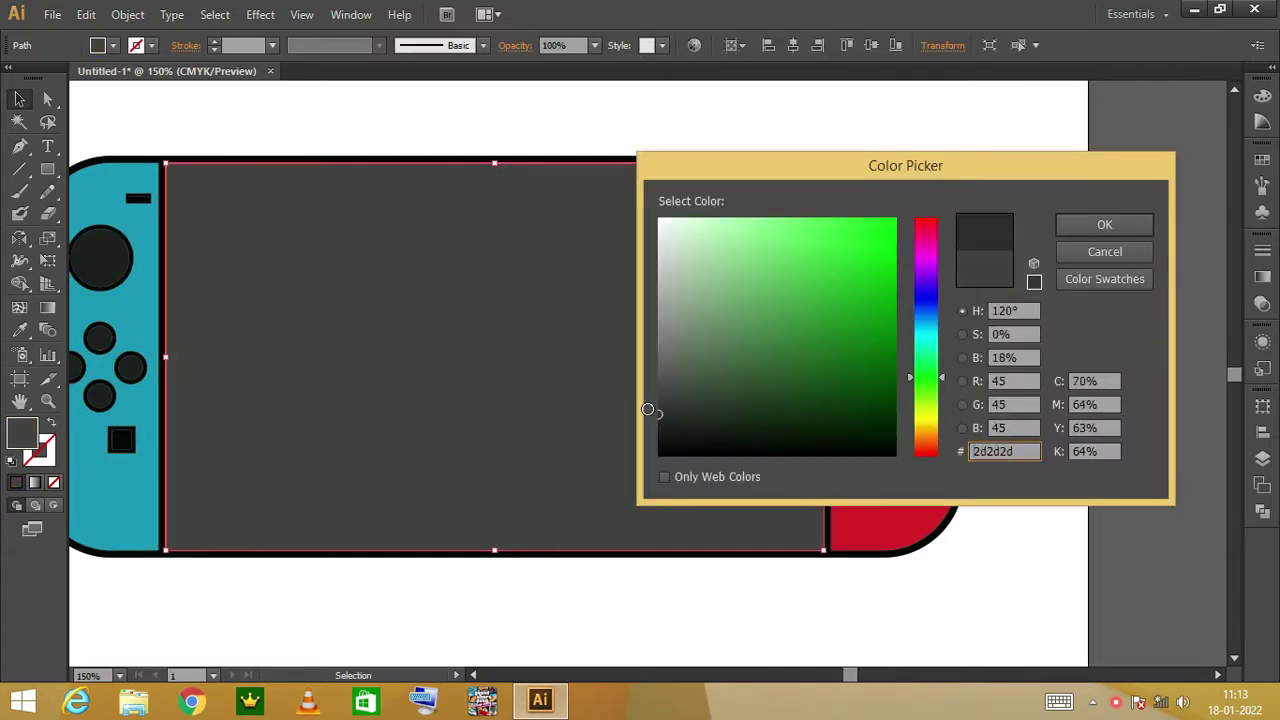
left_click(1104, 224)
left_click(780, 157)
key("ctrl+0")
key("m")
left_click(148, 210)
Draw a rectangle, convert it to a rounded rectangle, expand its appearance and fill it black.
key("Escape")
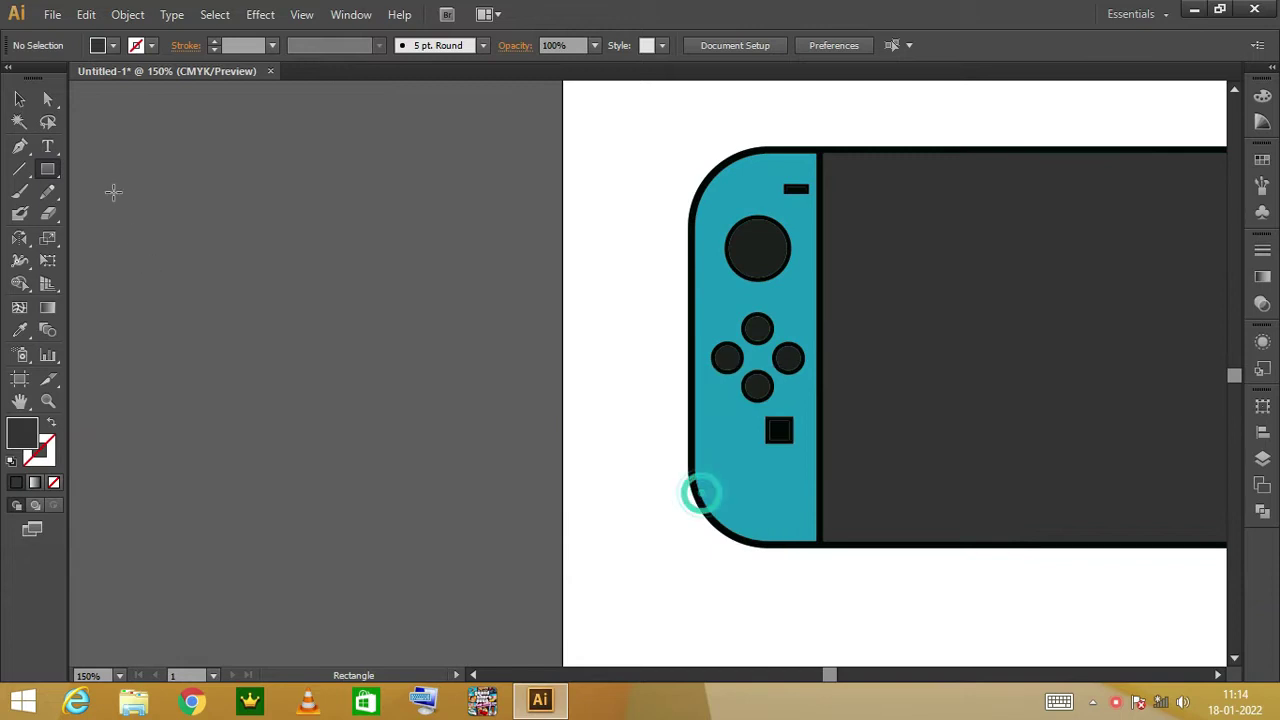
left_click_drag(114, 191, 522, 454)
key("/")
left_click(260, 14)
left_click(595, 163)
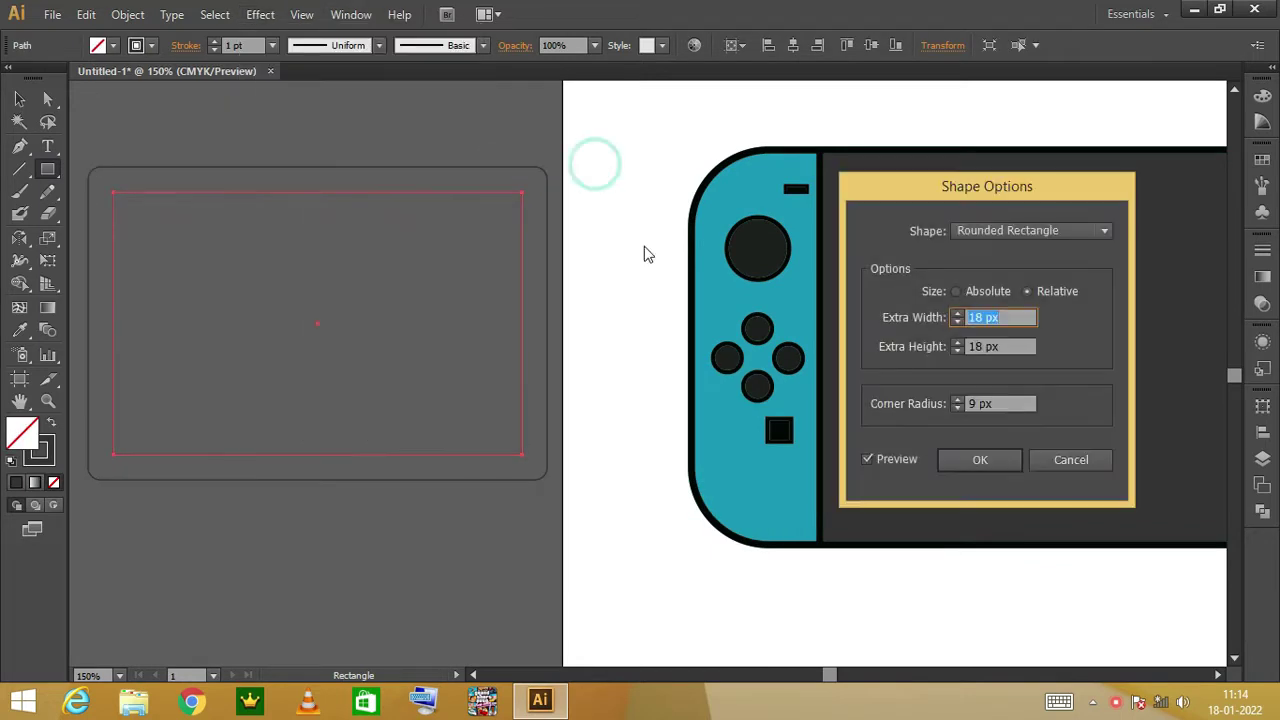
key("Return")
key("v")
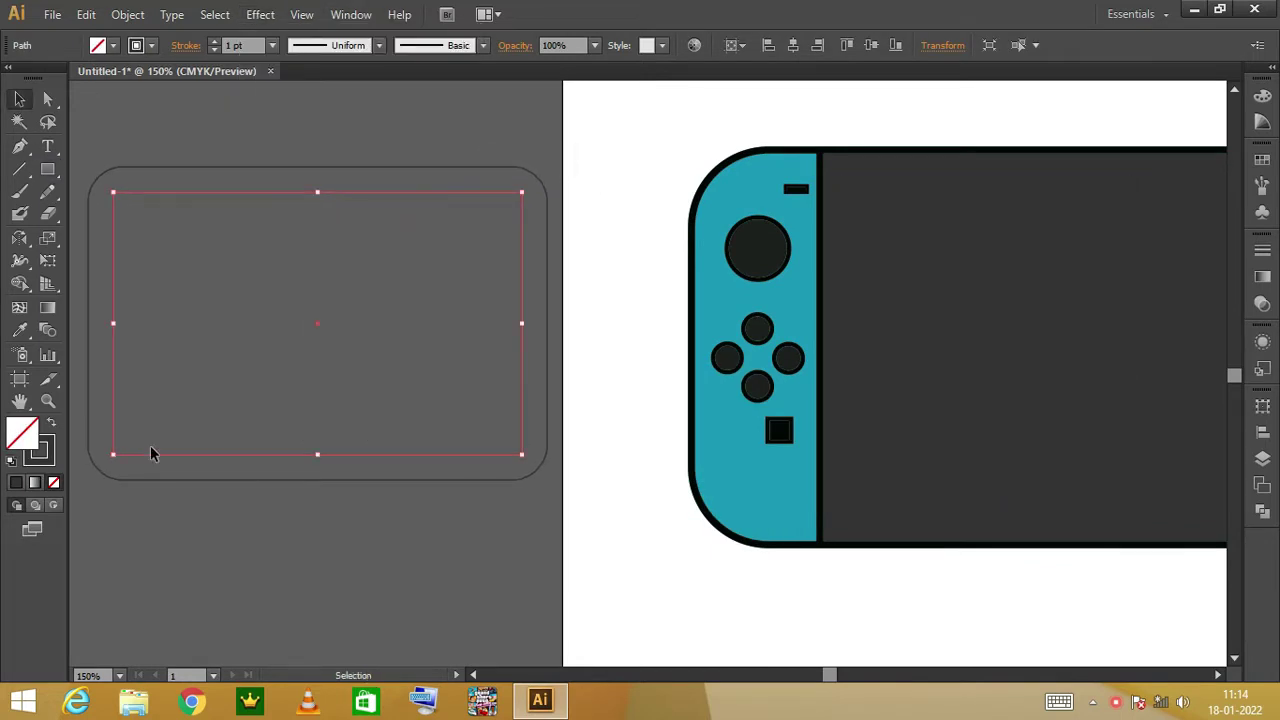
left_click(128, 14)
left_click(170, 238)
double_click(22, 432)
left_click(654, 446)
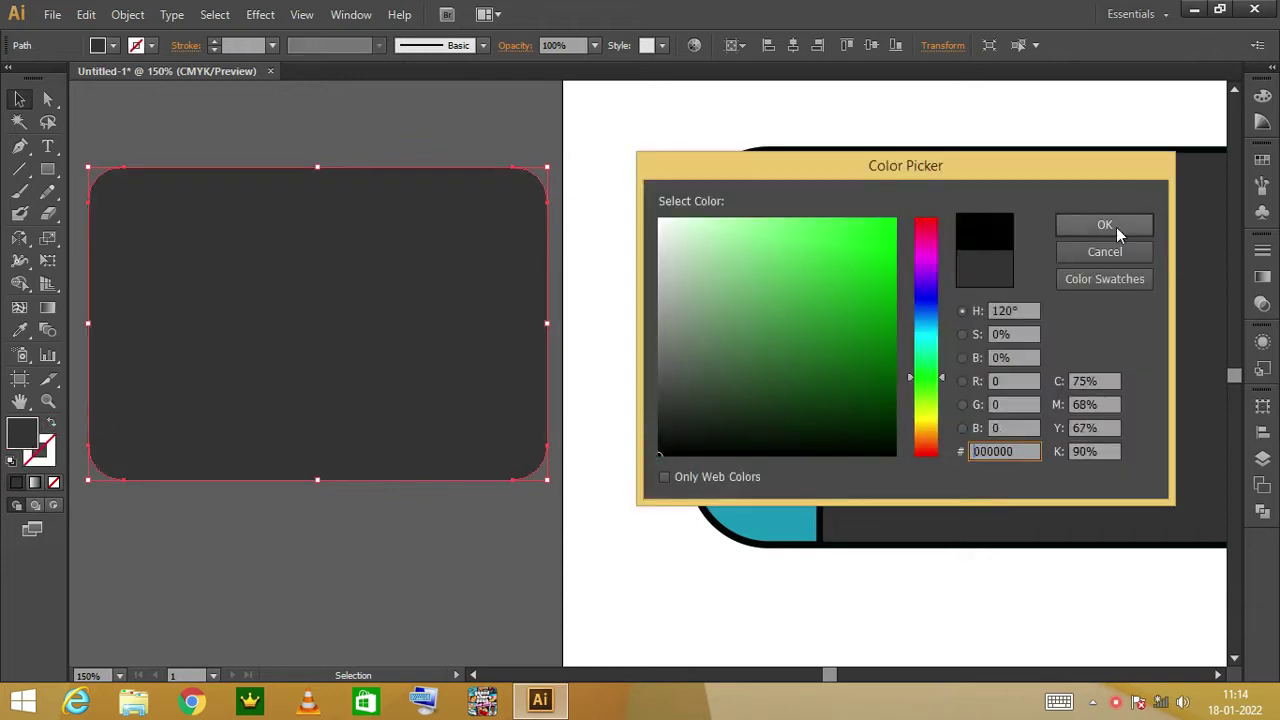
left_click(1114, 226)
Move and resize the black rounded rectangle to fit the console's centre as the screen.
left_click_drag(1252, 384, 984, 317)
left_click_drag(826, 368, 951, 368)
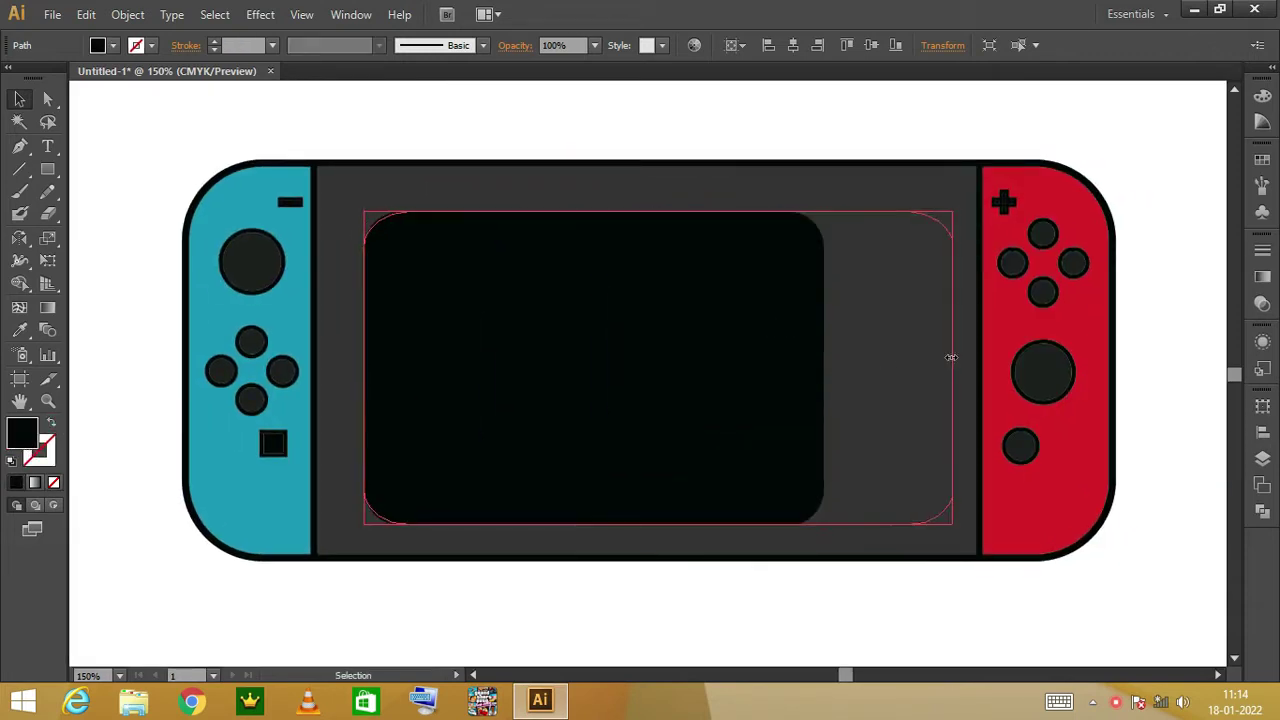
left_click_drag(657, 211, 657, 186)
key("Left")
key("Left")
key("Left")
key("Left")
key("Left")
key("Left")
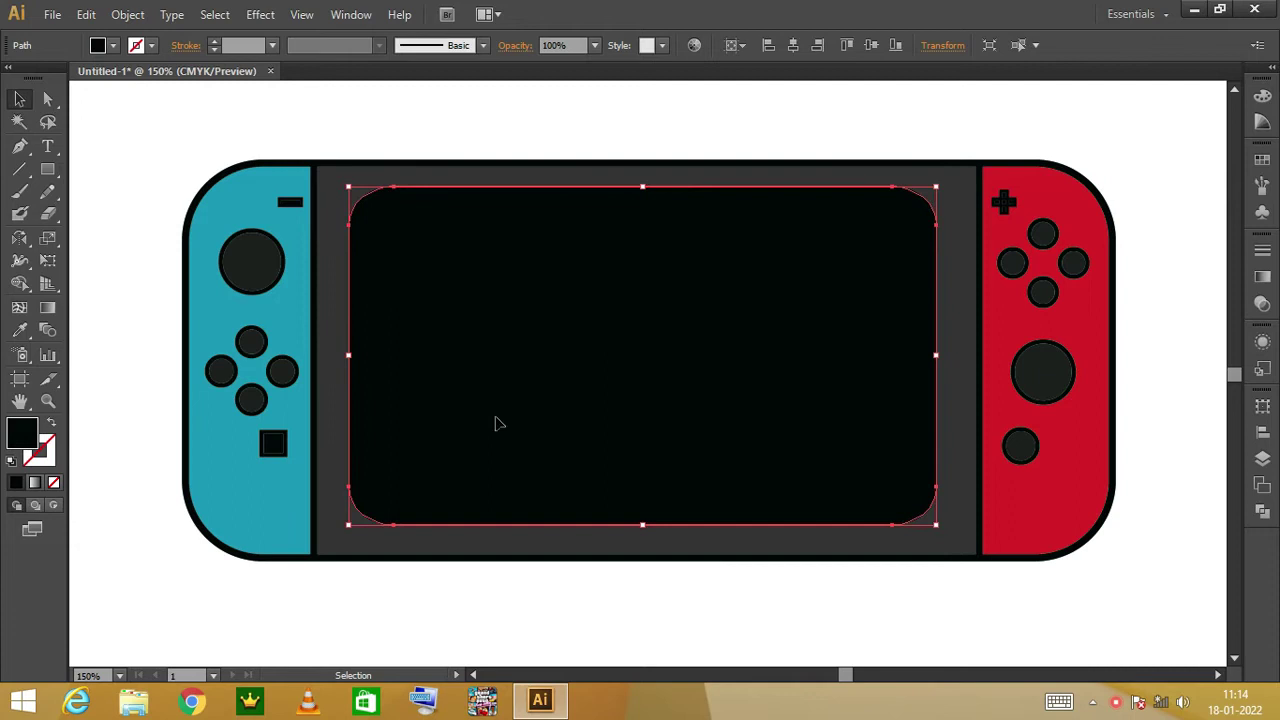
left_click_drag(643, 524, 643, 526)
left_click_drag(348, 355, 354, 356)
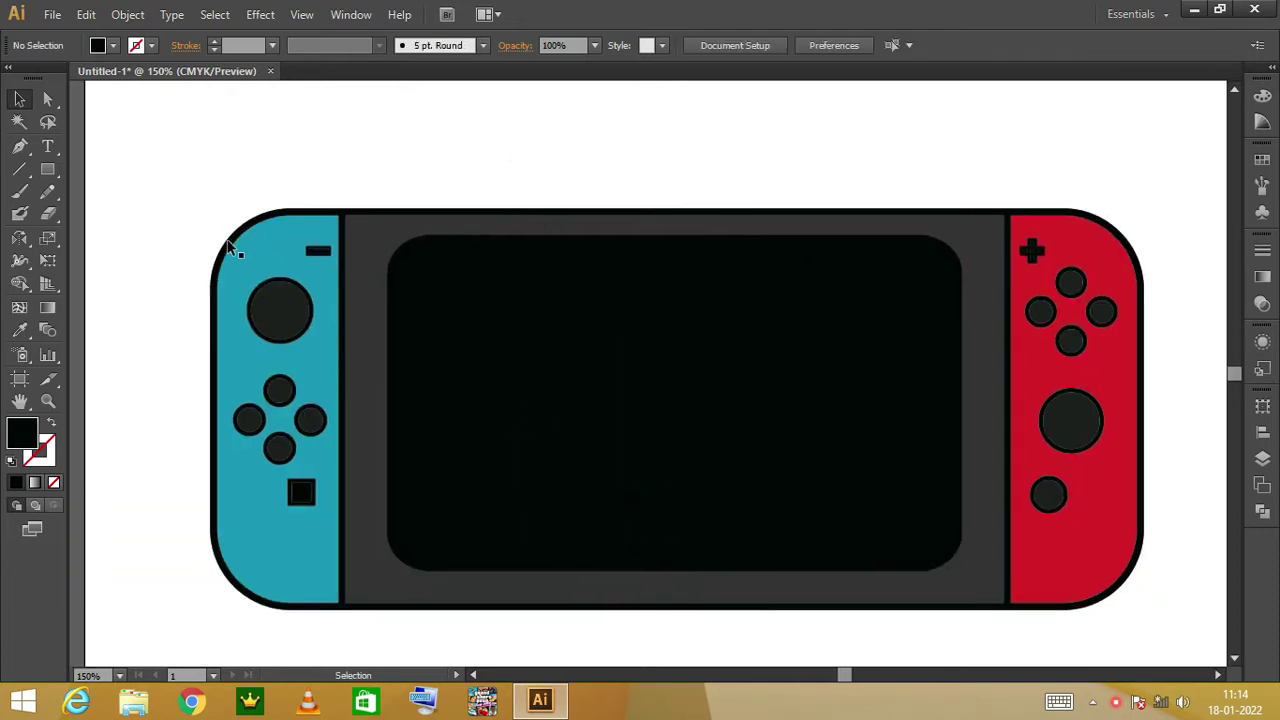
left_click(224, 263)
key("ctrl+shift+a")
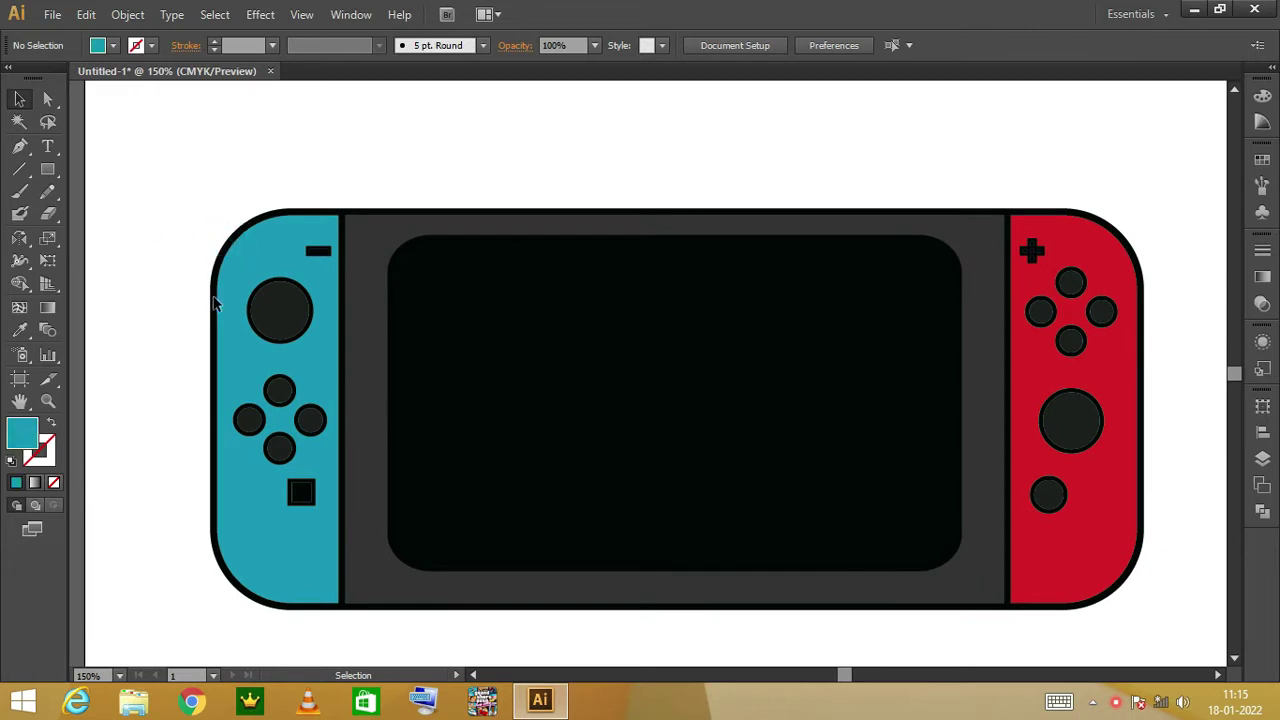
left_click(236, 160)
left_click(590, 340)
key("ctrl+shift+a")
Draw a white bar across the screen and duplicate it into three taller bars.
key("m")
left_click_drag(390, 182, 372, 164)
left_click(19, 98)
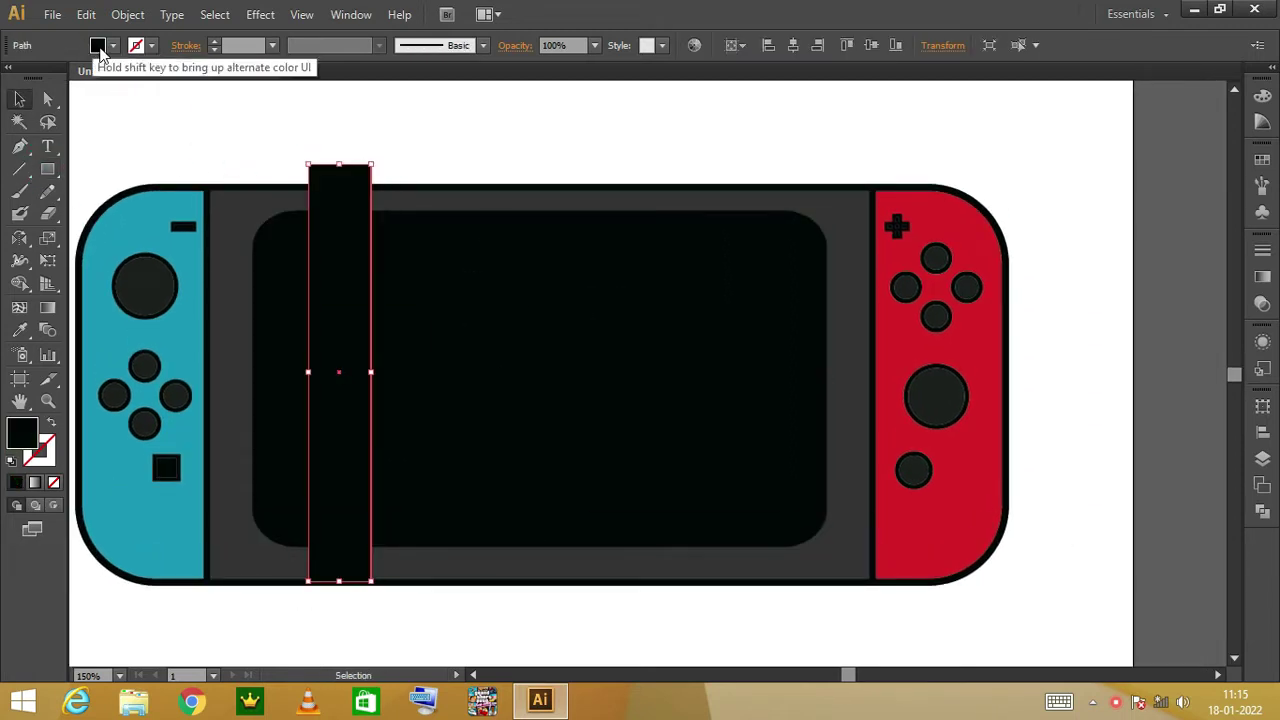
left_click(97, 45)
left_click(24, 75)
left_click_drag(336, 312, 494, 292)
mouse_move(523, 366)
left_mouse_down()
mouse_move(487, 366)
mouse_move(683, 410)
mouse_move(677, 369)
mouse_move(717, 372)
left_mouse_up()
left_click(406, 374)
left_click(466, 371, "shift")
left_click_drag(466, 371, 480, 371)
left_click(691, 409, "shift")
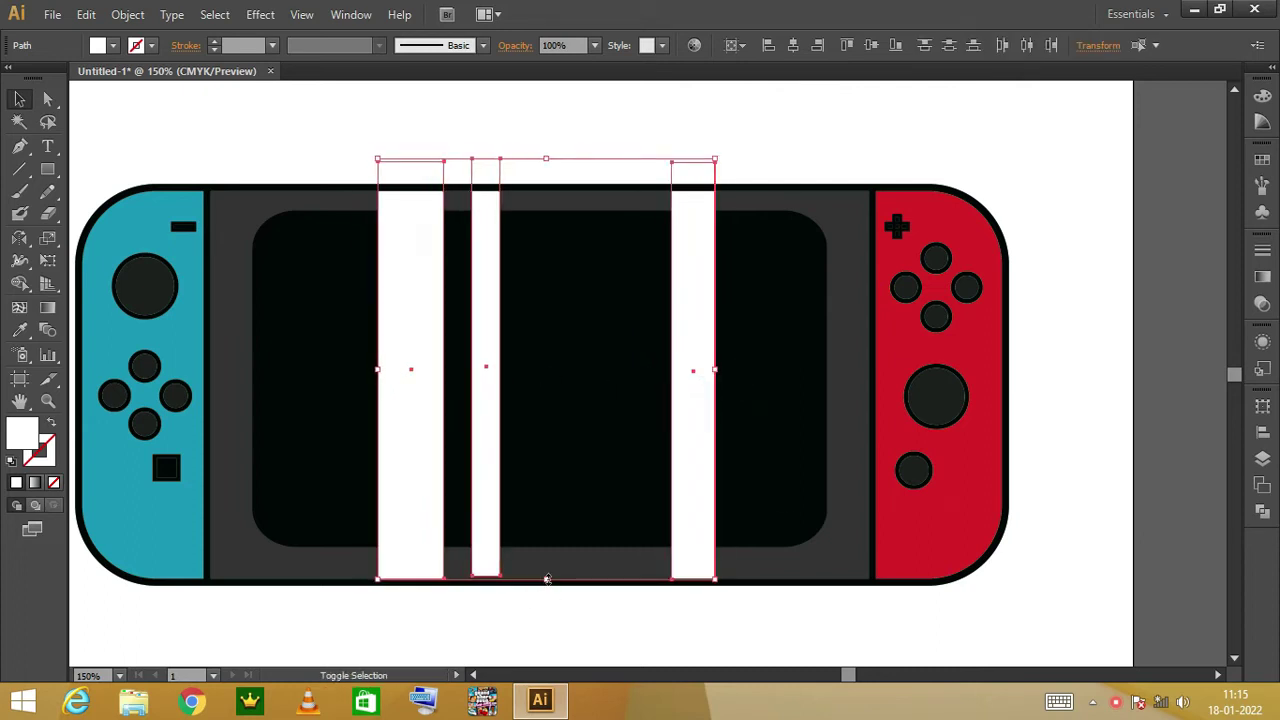
left_click_drag(547, 579, 547, 609)
Set the three bars to 80% opacity and shear them diagonally.
left_click(594, 45)
left_click_drag(600, 68, 614, 166)
left_click_drag(47, 237, 110, 260)
left_click_drag(390, 153, 548, 152)
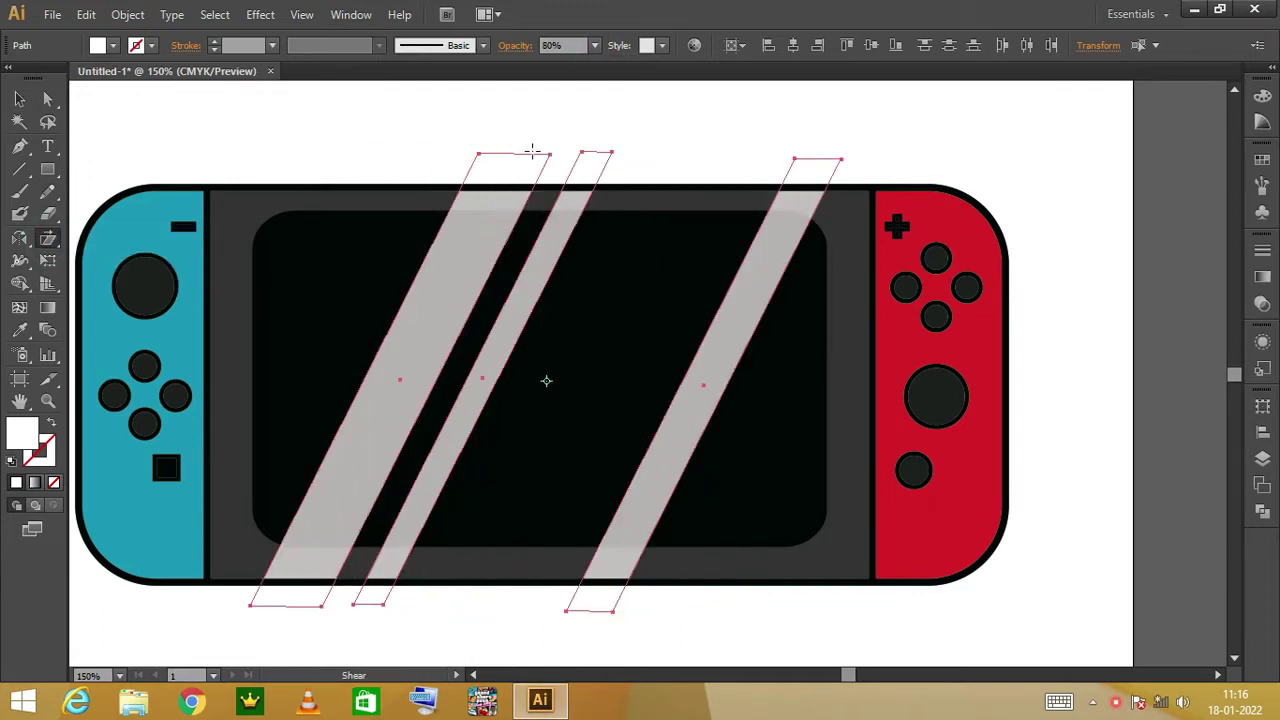
Trim the bar ends overhanging the screen edges with the Shape Builder.
left_click(254, 430, "ctrl+shift")
key("shift+m")
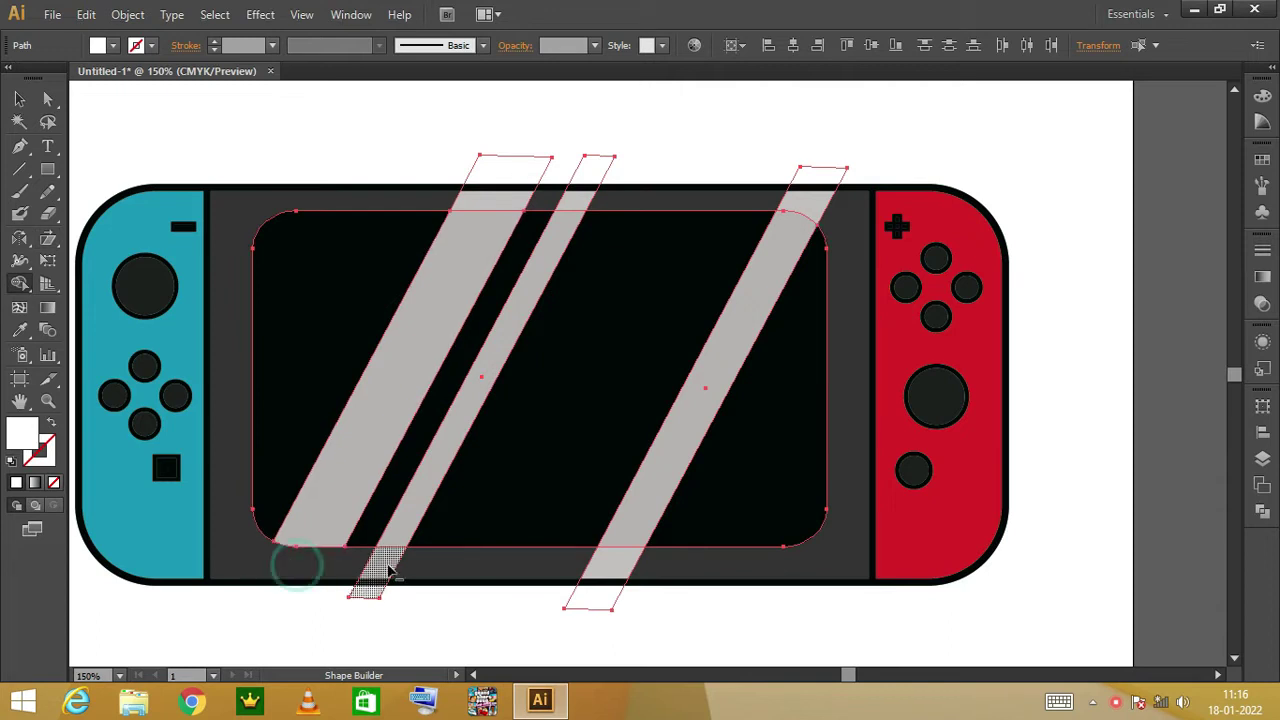
left_click_drag(388, 570, 600, 590)
left_click(815, 180, "alt")
left_click(505, 168, "alt")
left_click(585, 168, "alt")
key("v")
left_click_drag(637, 157, 876, 157)
Try 90% opacity on the glare stripes, then return them to 80%.
left_click(651, 324)
left_click(921, 446, "shift")
left_click(594, 45)
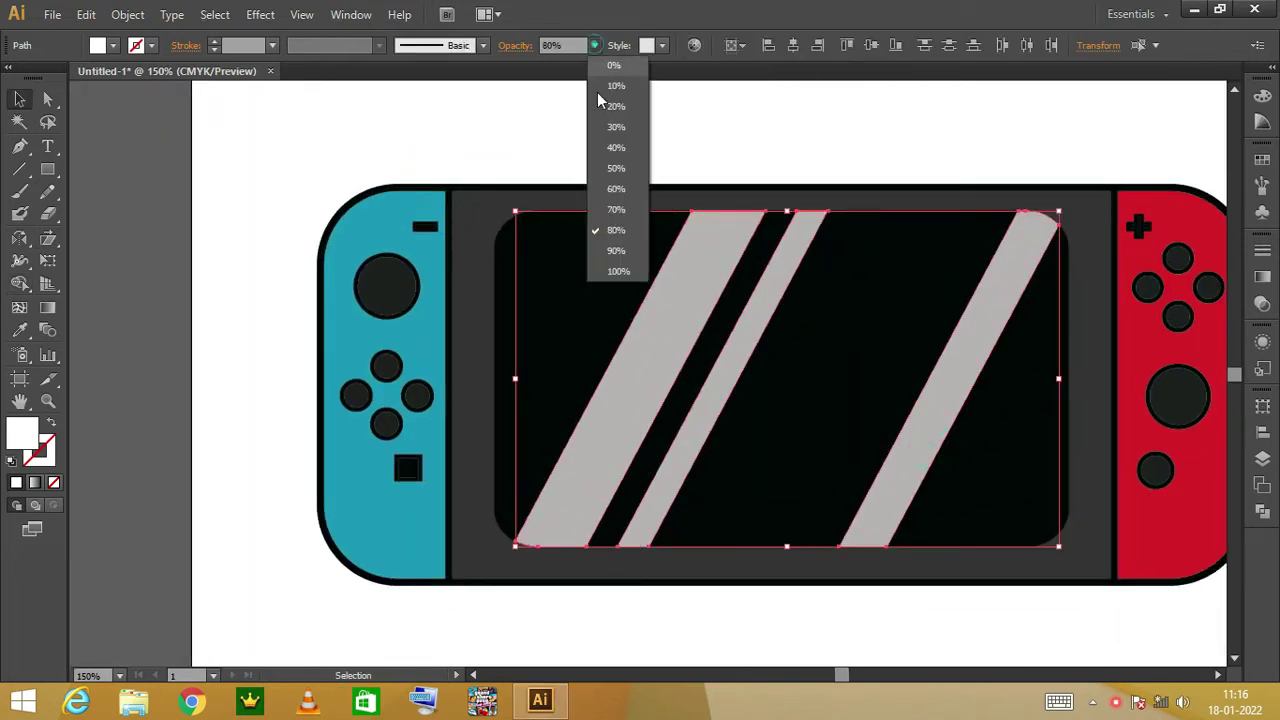
left_click(616, 250)
left_click(594, 45)
mouse_move(389, 86)
left_mouse_down()
mouse_move(566, 203)
mouse_move(421, 142)
left_mouse_up()
key("ctrl+z")
left_click_drag(311, 142, 603, 110)
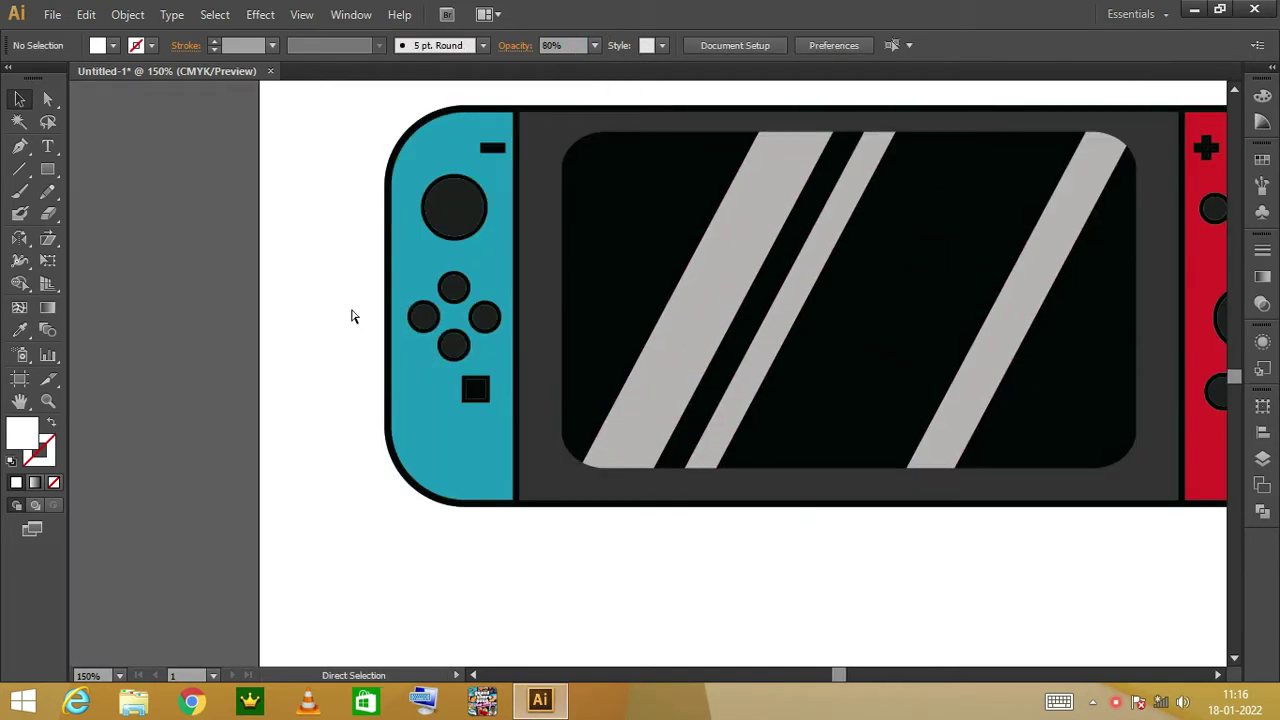
key("ctrl+equal")
key("ctrl+equal")
left_click_drag(460, 117, 514, 288)
left_click(352, 571)
double_click(24, 432)
left_click(1104, 251)
left_click(21, 99)
scroll(424, 182, "up", 2)
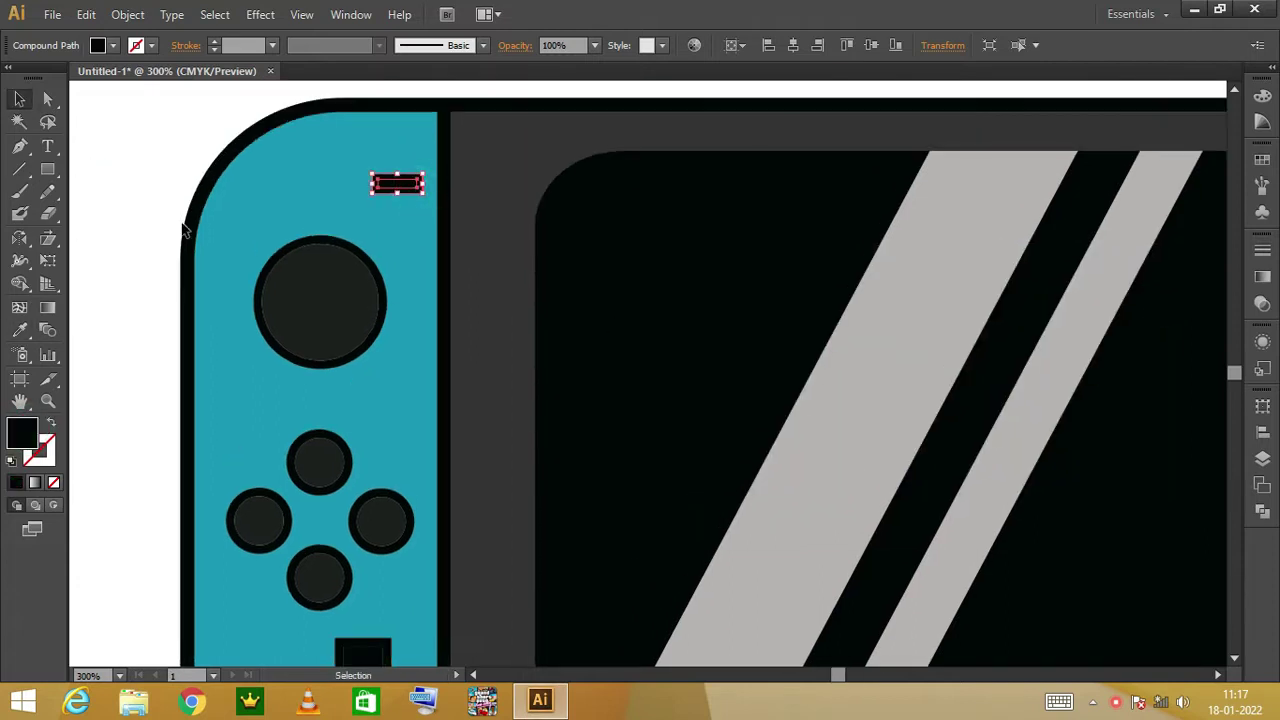
scroll(184, 230, "down", 2)
left_click(294, 234)
left_click(232, 447)
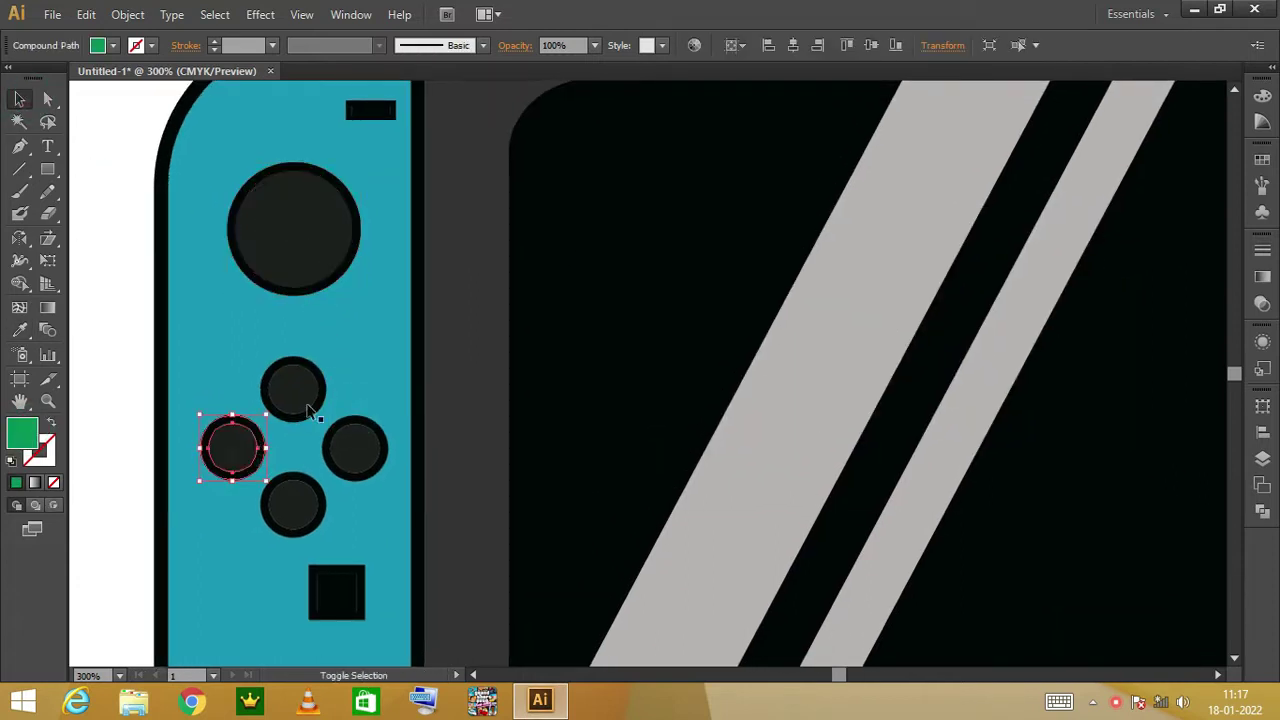
left_click(310, 410, "shift")
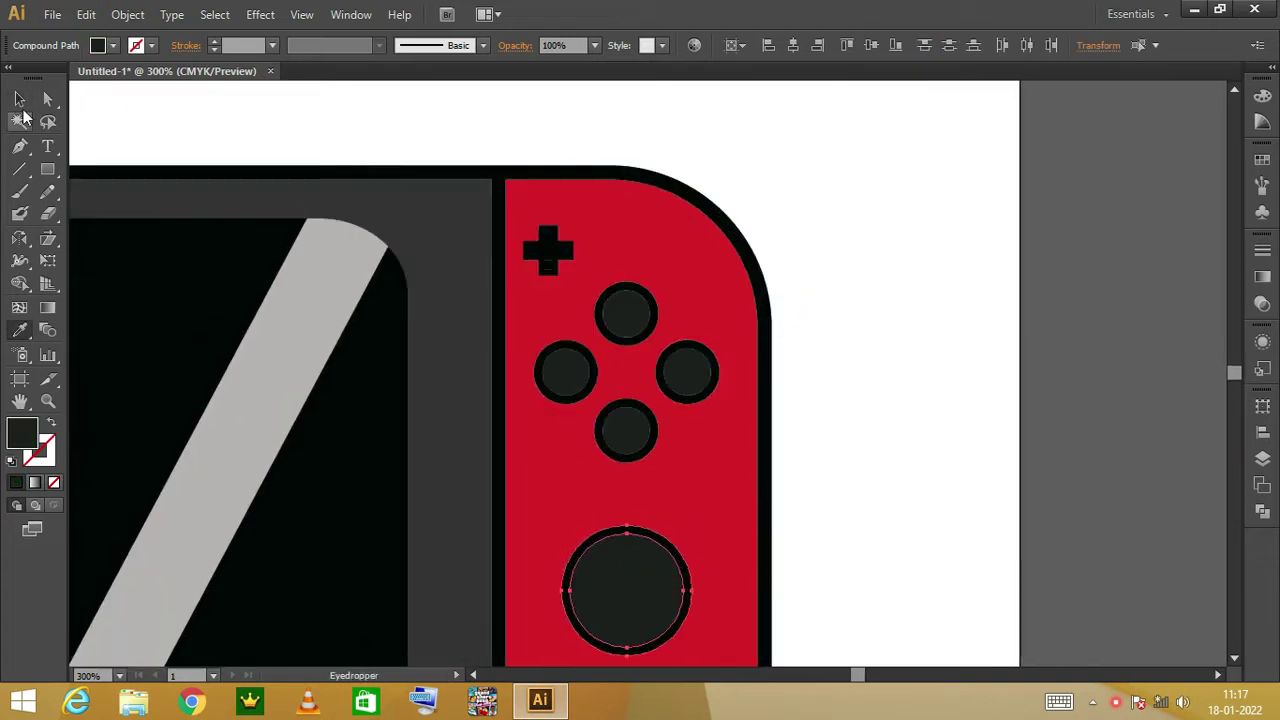
left_click(20, 99)
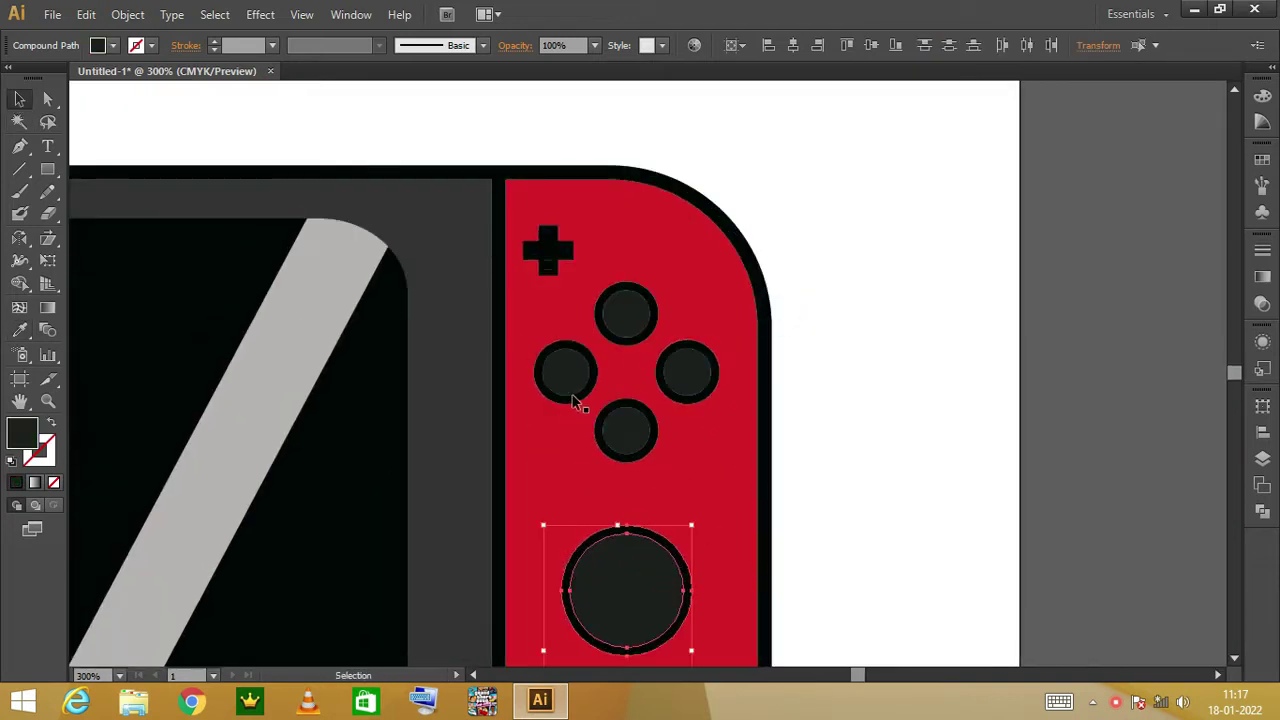
left_click(566, 376)
left_click(627, 316, "shift")
left_click(642, 453, "shift")
left_click(957, 294)
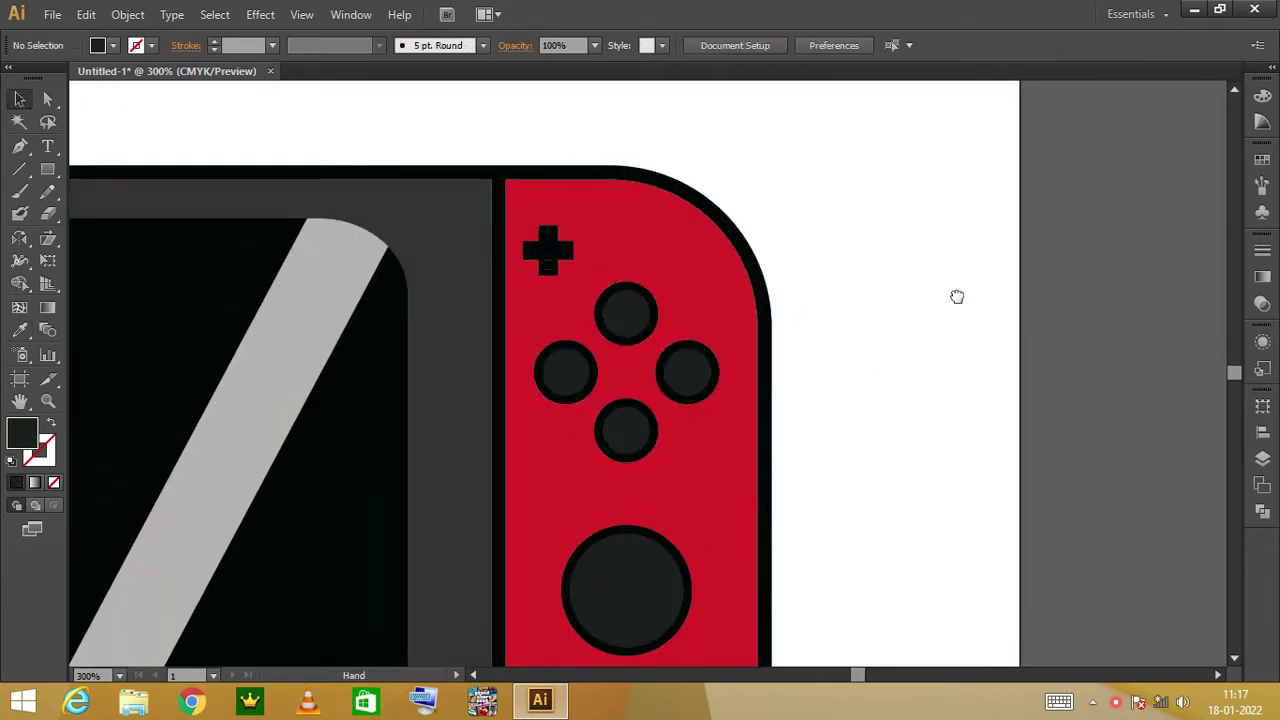
left_click(453, 291)
Try erasing a band along the console's top, then undo the erase.
key("ctrl+minus")
key("ctrl+minus")
mouse_move(523, 435)
left_mouse_down()
mouse_move(203, 323)
mouse_move(1152, 301)
left_mouse_up()
key("shift+e")
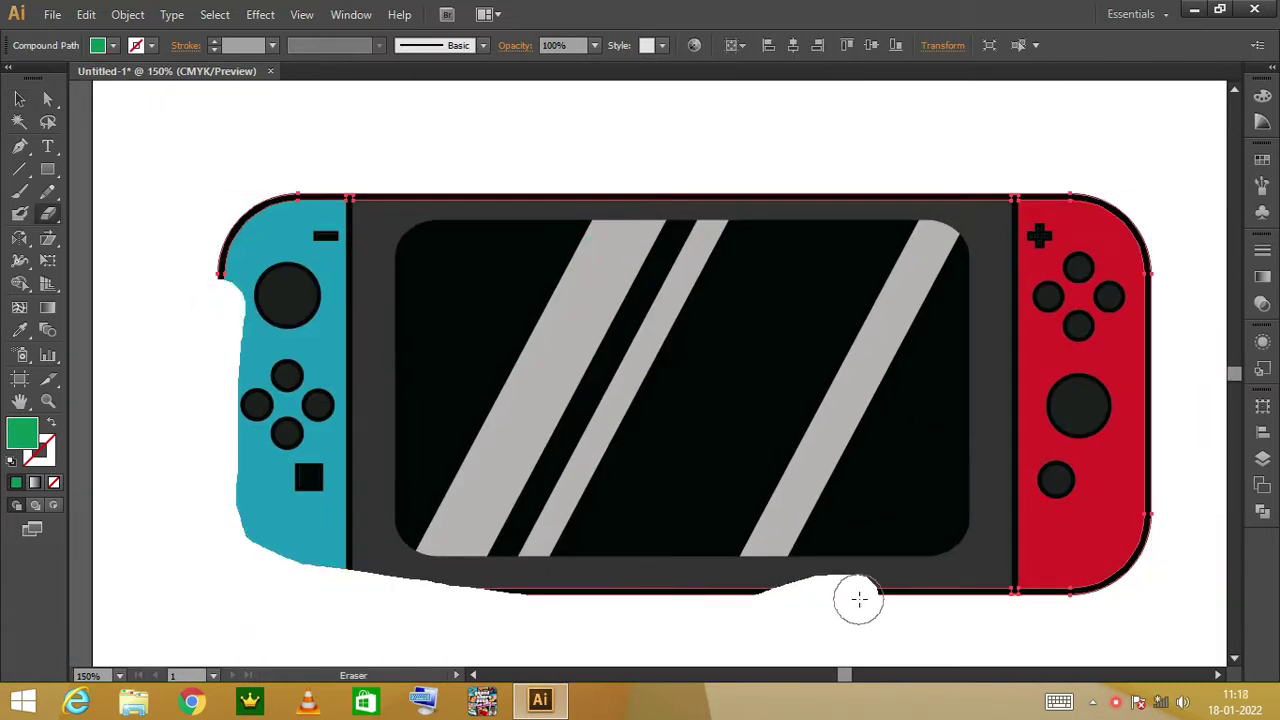
left_click_drag(389, 225, 1016, 192)
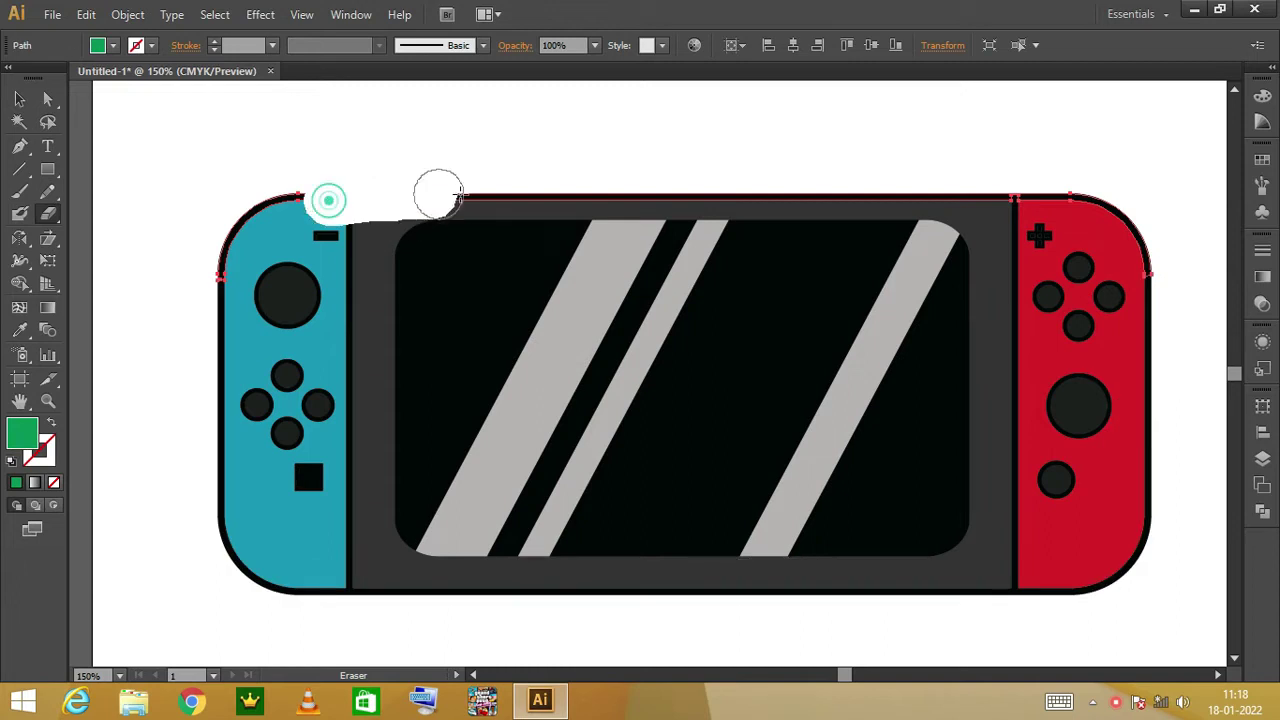
key("ctrl+z")
Give the top edge path a dark #1e1e1e stroke.
left_click(22, 100)
double_click(40, 452)
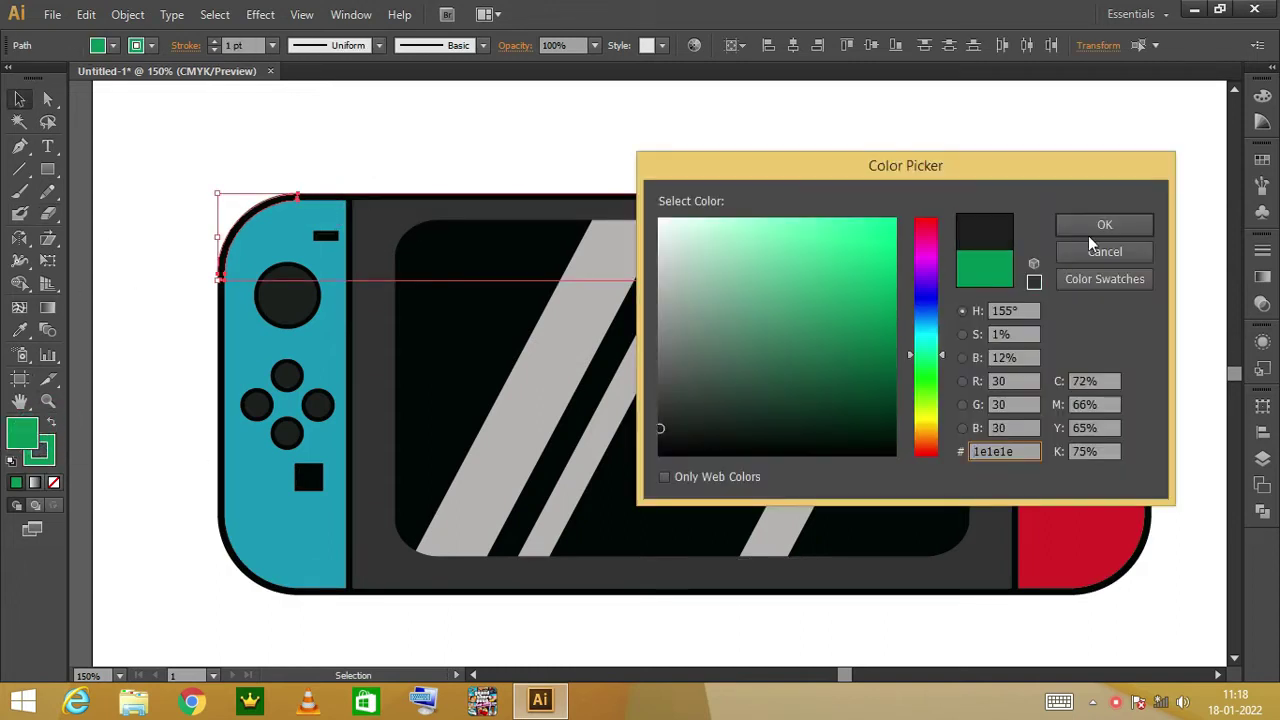
left_click(1095, 230)
left_click(189, 189)
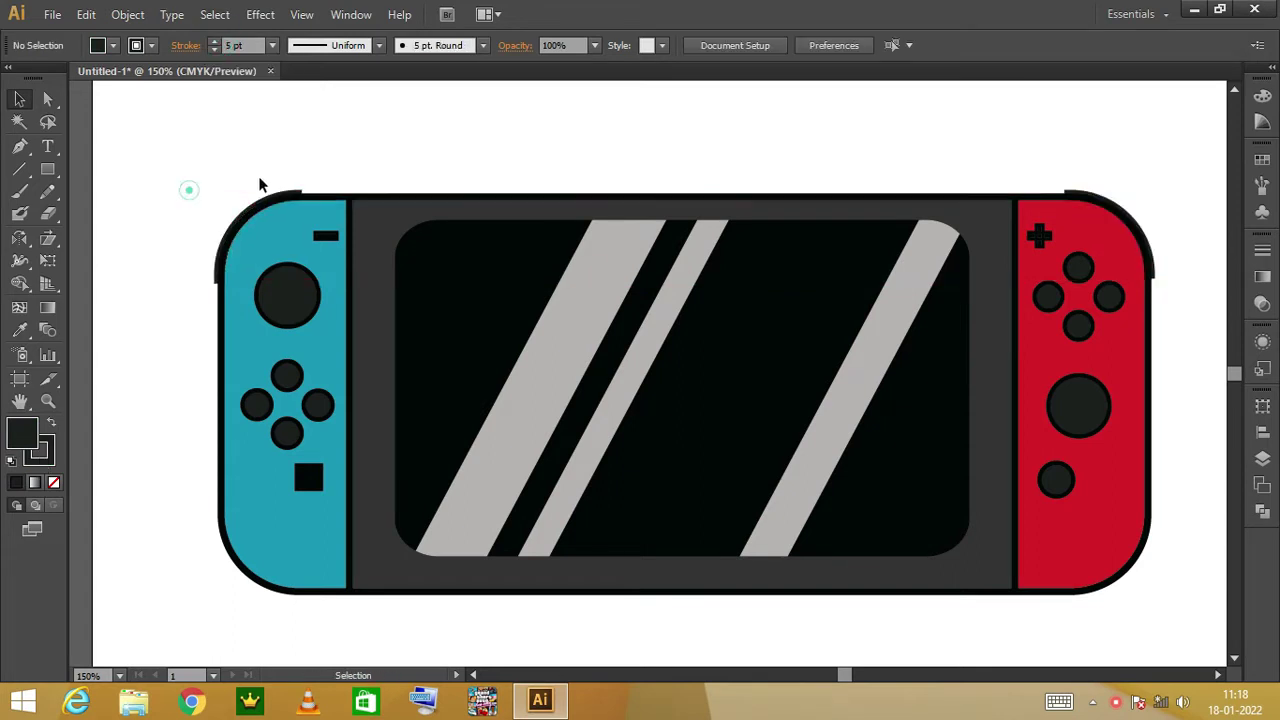
scroll(1068, 500, "right", 2)
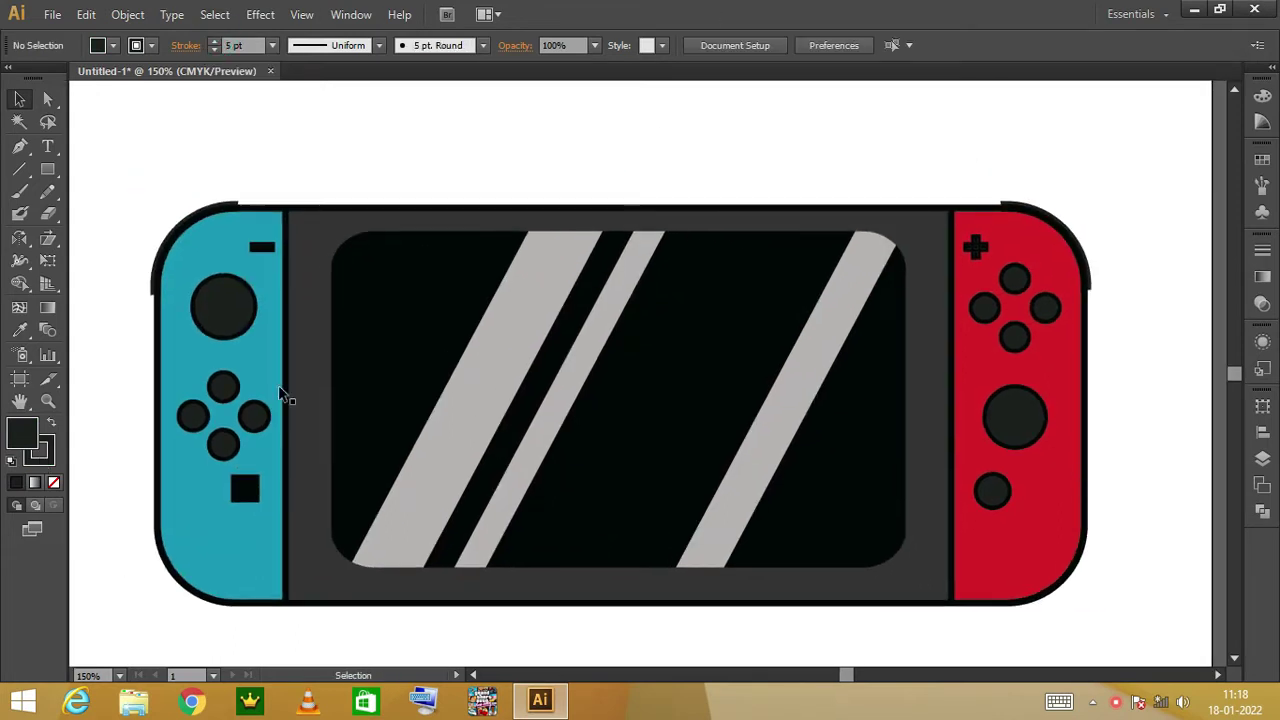
key("ctrl+plus")
key("ctrl+plus")
Fill the copied joystick circle black (000000) and shift it down and right.
scroll(434, 306, "left", 10)
key("ctrl+plus")
left_click(447, 394)
double_click(22, 432)
type("000000")
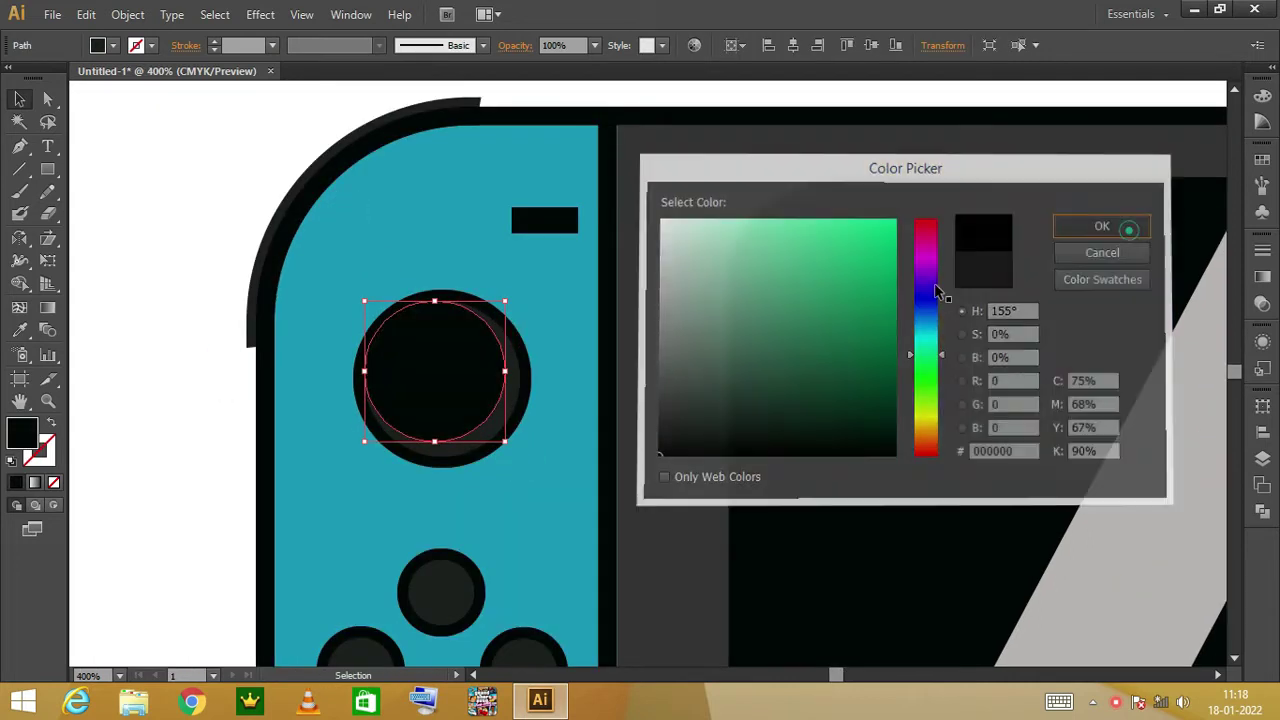
left_click(1086, 226)
scroll(484, 390, "right", 3)
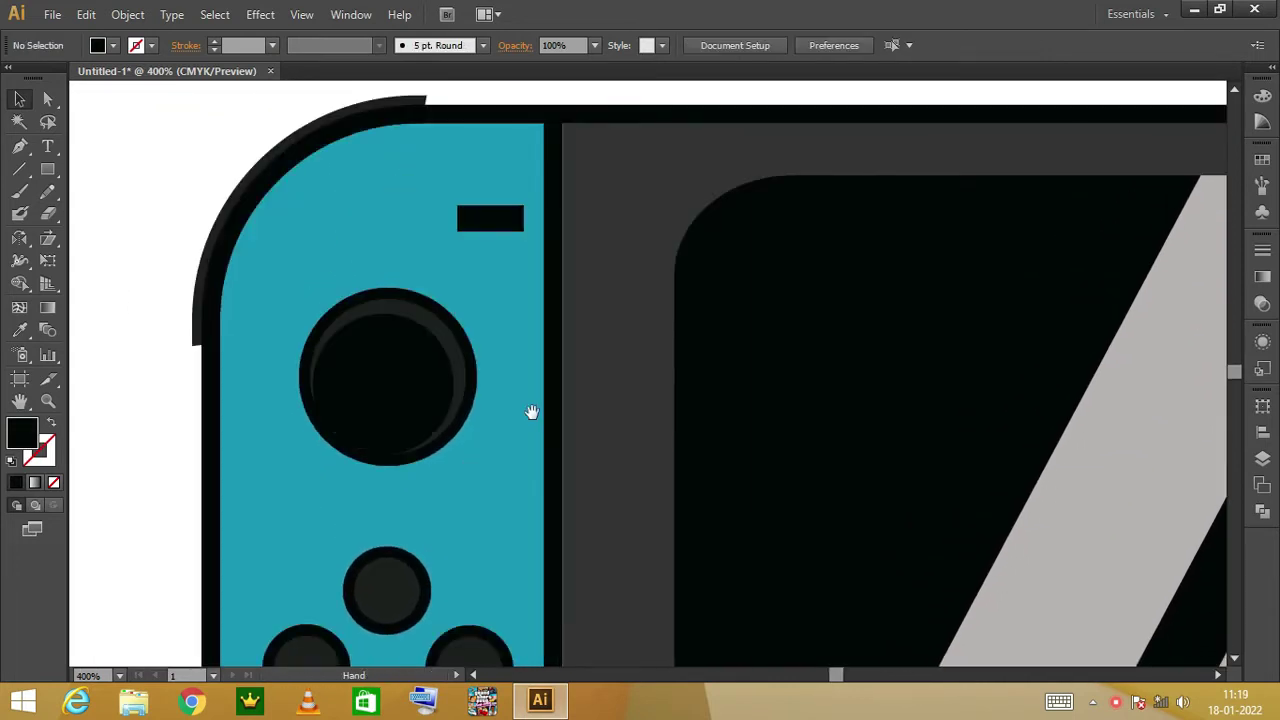
left_click_drag(414, 386, 480, 380)
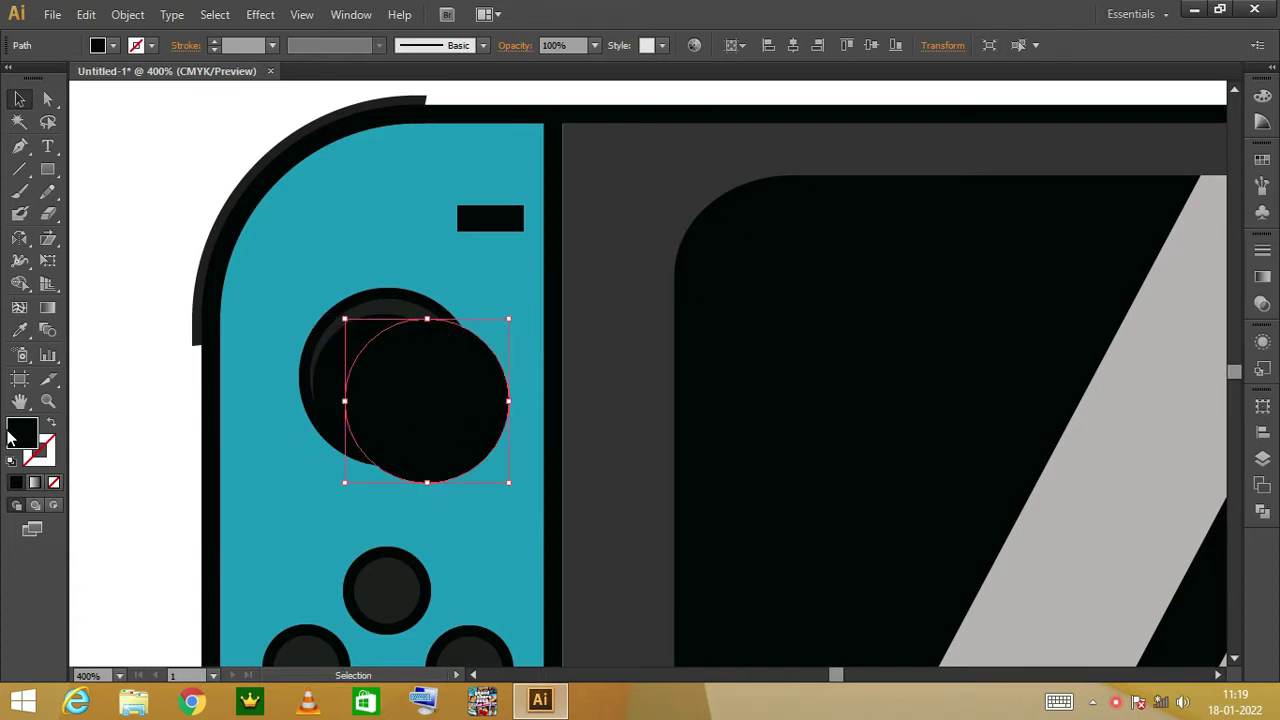
Recolour the offset circle with a darkened version of the sampled Joy-Con teal.
key("i")
left_click(306, 457)
double_click(22, 432)
left_click(1120, 228)
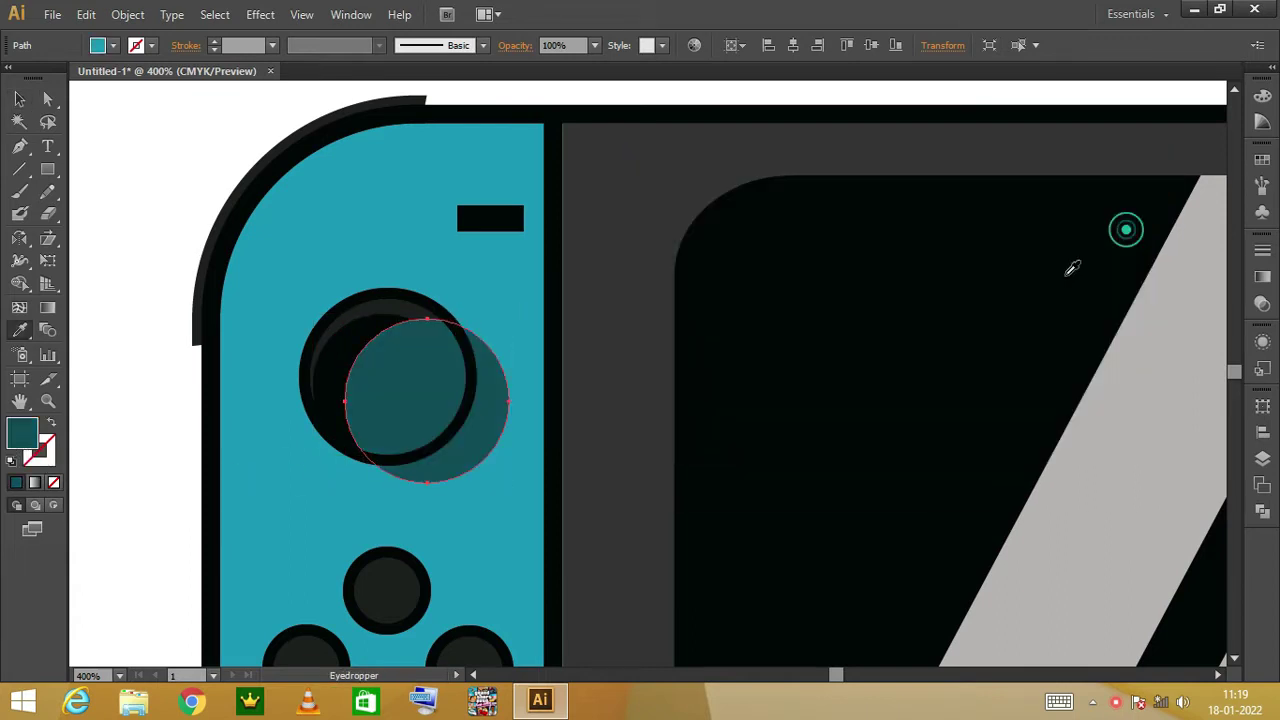
left_click_drag(460, 413, 457, 420)
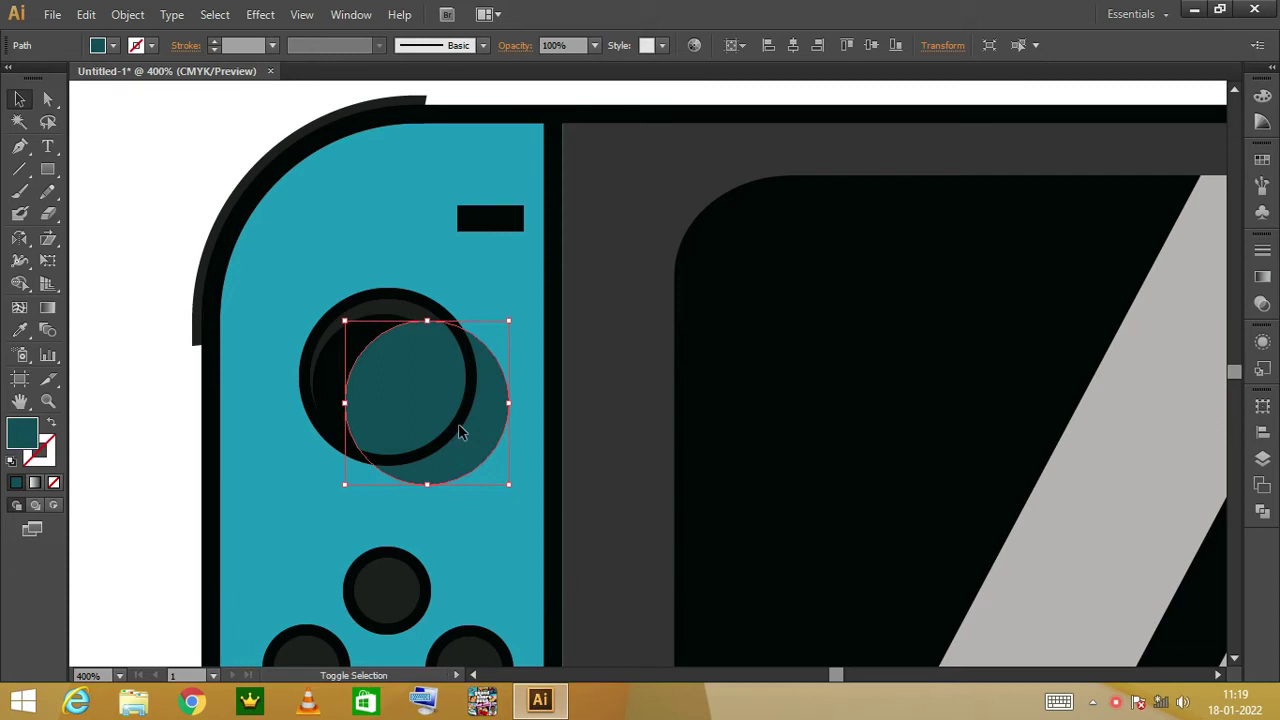
Merge the overlap into the black joystick with Shape Builder, leaving the teal shadow peeking out.
left_click(414, 300, "shift")
key("shift+m")
left_click(429, 386)
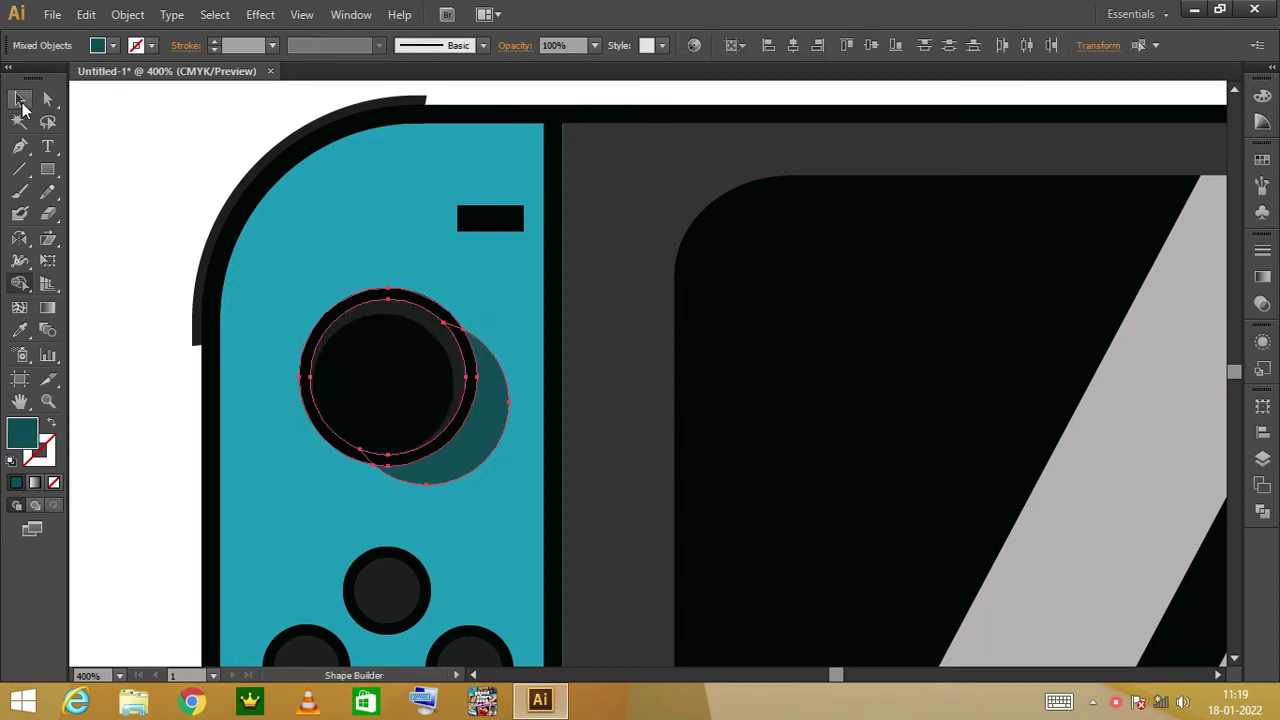
left_click(22, 100)
left_click(134, 229)
left_click(571, 297)
left_click(183, 240)
left_click(476, 312)
left_click(131, 249)
scroll(131, 249, "down", 2)
scroll(465, 251, "up", 3)
Pen-draw a straight line across the small black rectangle above the joystick.
key("ctrl+equal")
key("ctrl+equal")
key("ctrl+equal")
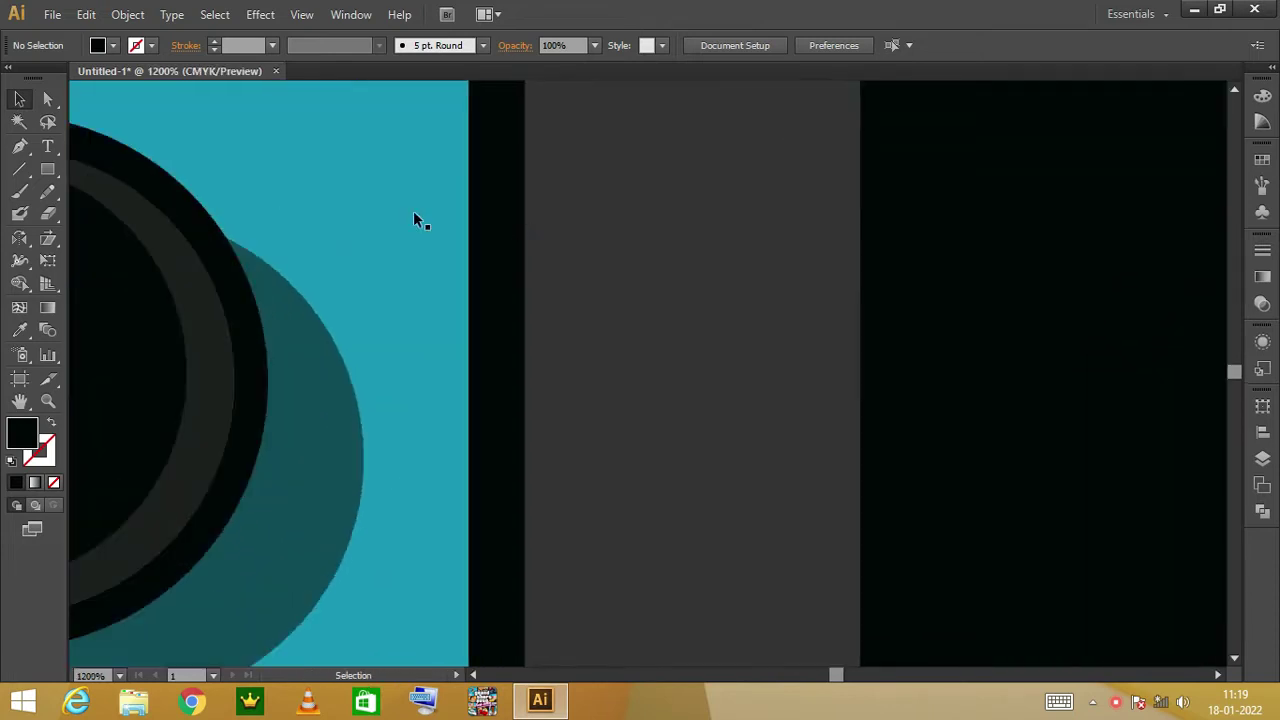
left_click_drag(415, 220, 596, 560)
left_click(391, 245)
left_click(620, 340)
left_click(704, 333)
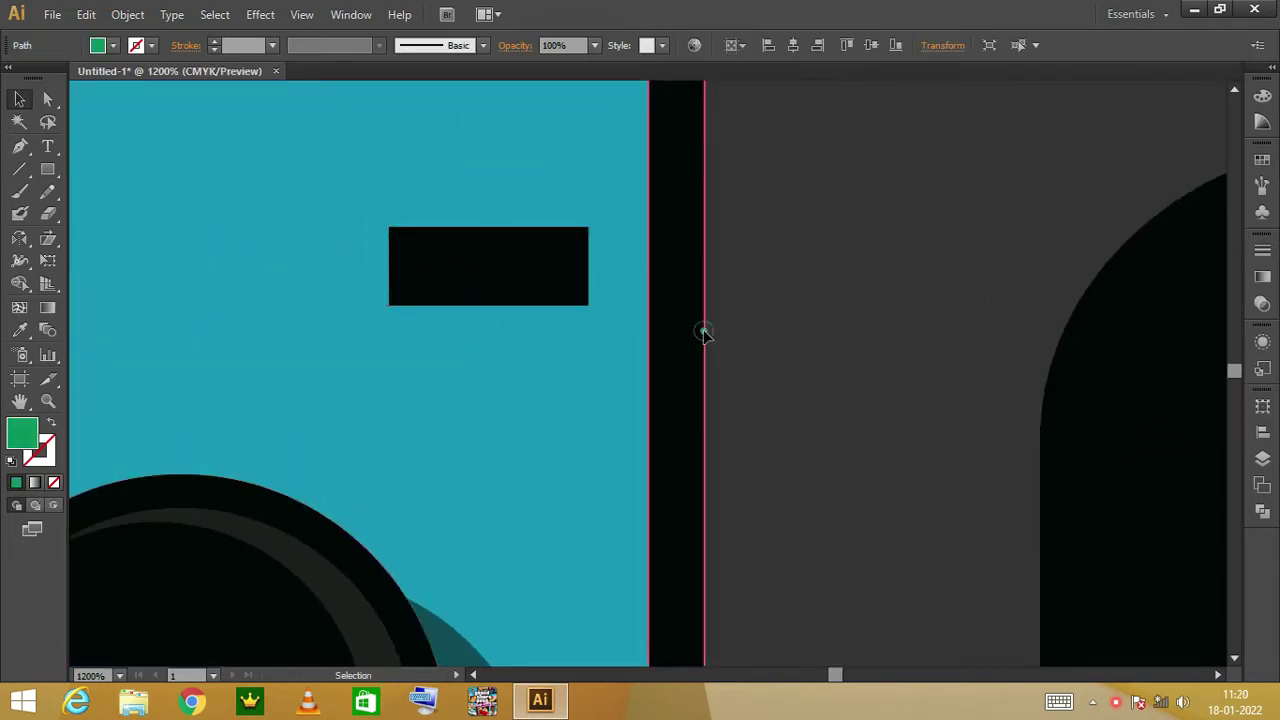
key("p")
left_click(567, 275)
left_click(728, 277)
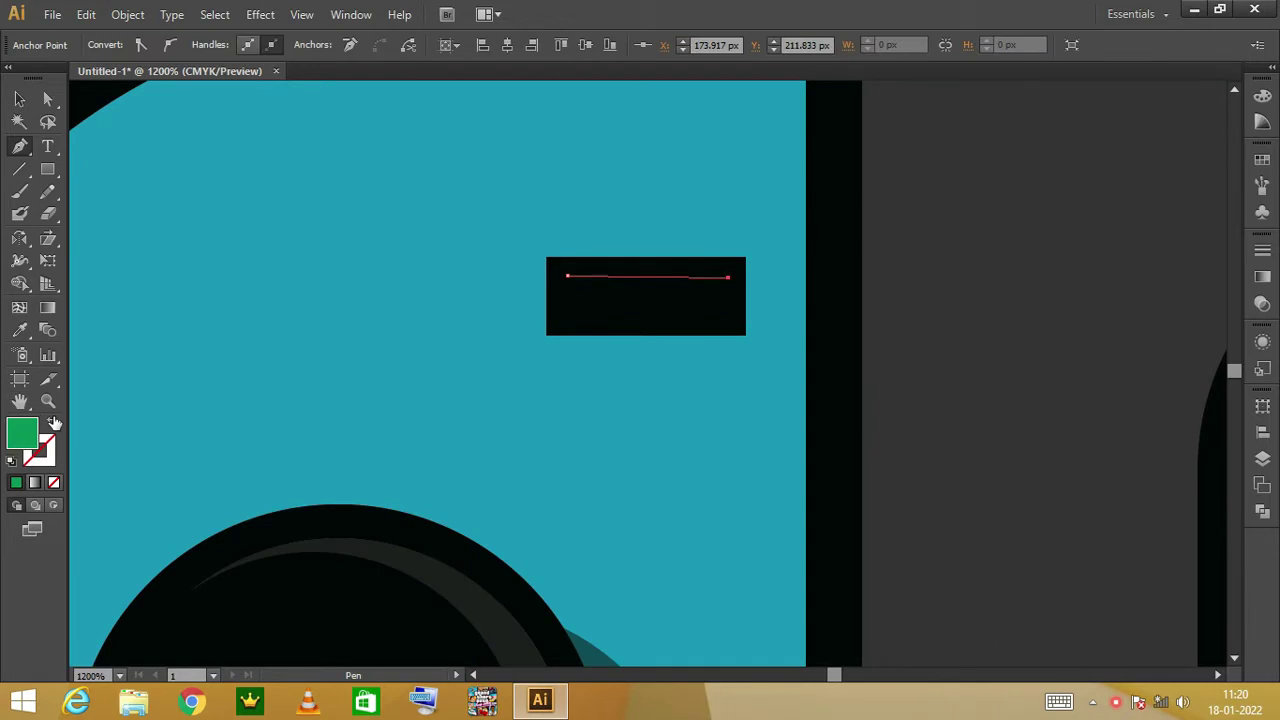
Make the line a white 0.5 pt stroke with the lens-shaped width profile.
left_click(48, 425)
key("v")
left_click(686, 285, "shift")
key("ctrl+8")
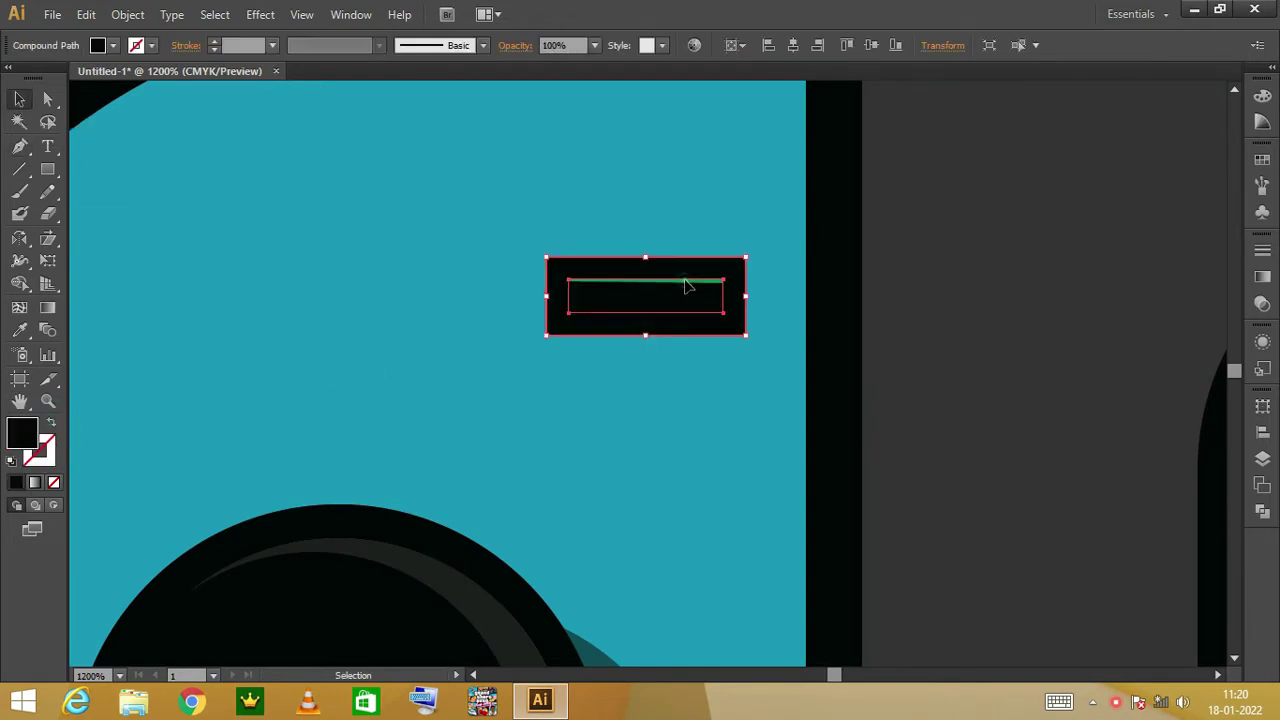
key("ctrl+z")
double_click(38, 450)
left_click(1100, 223)
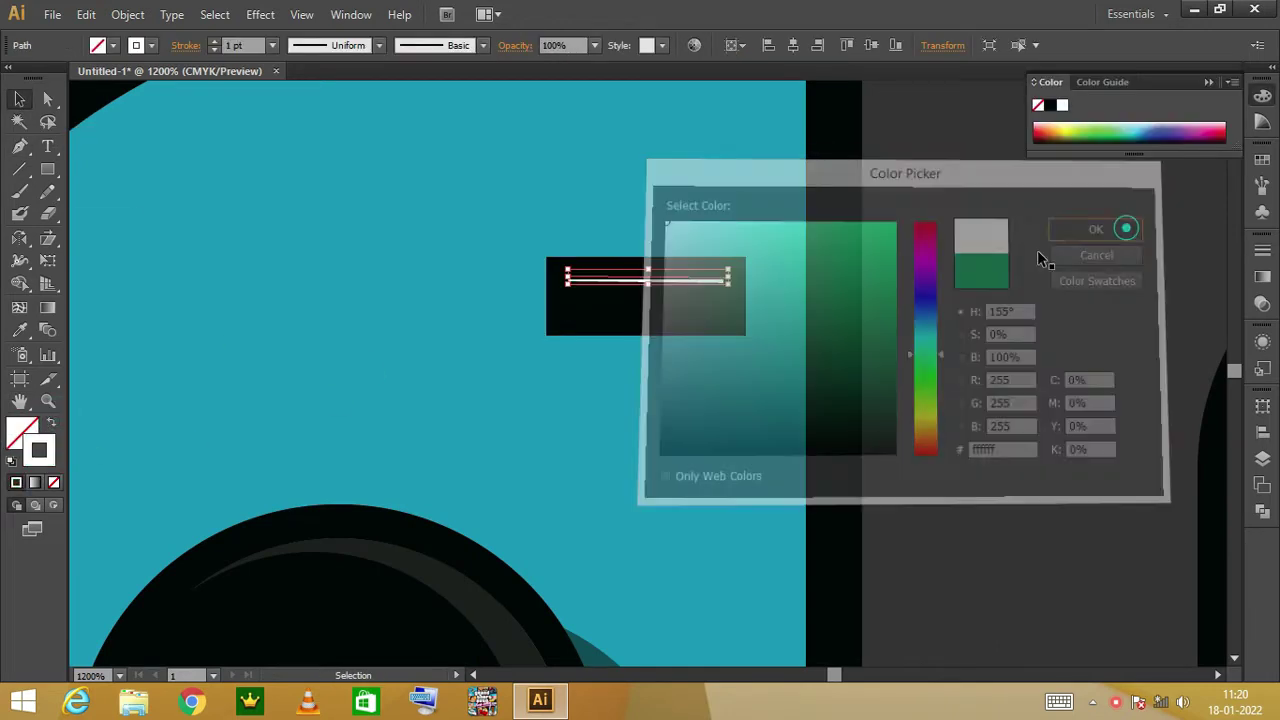
left_click(350, 45)
left_click(330, 82)
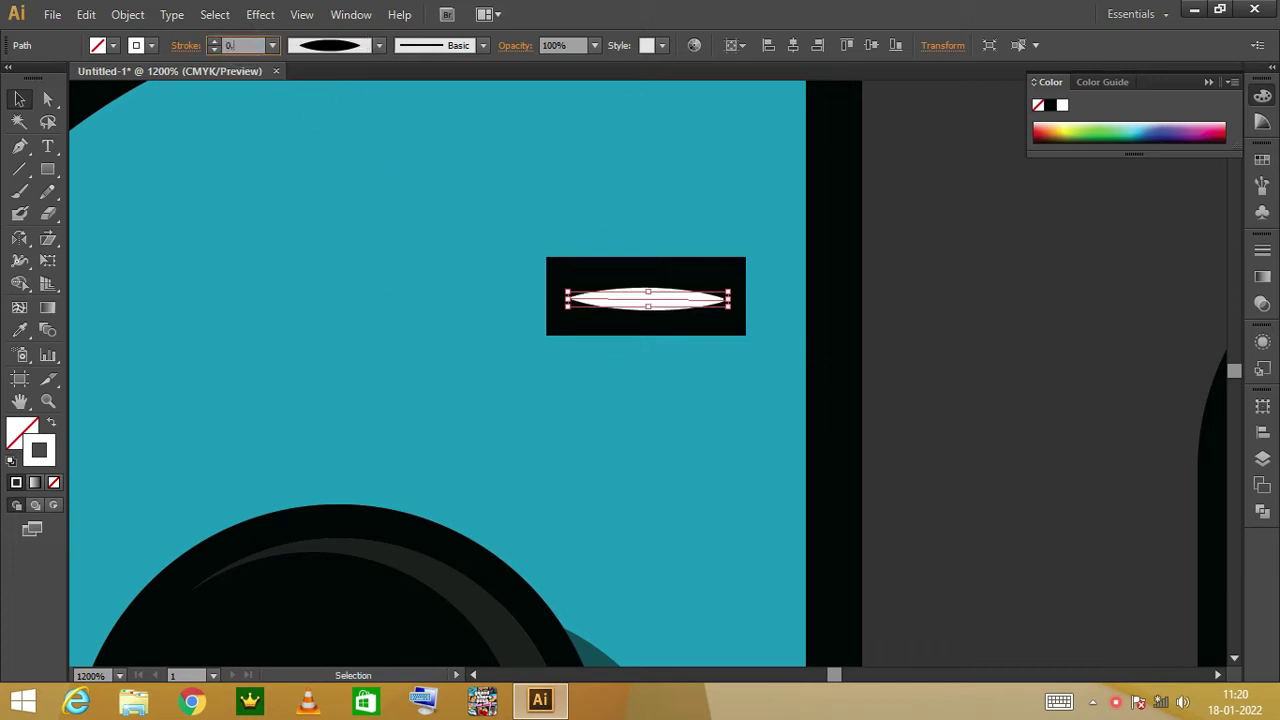
type("5")
key("Return")
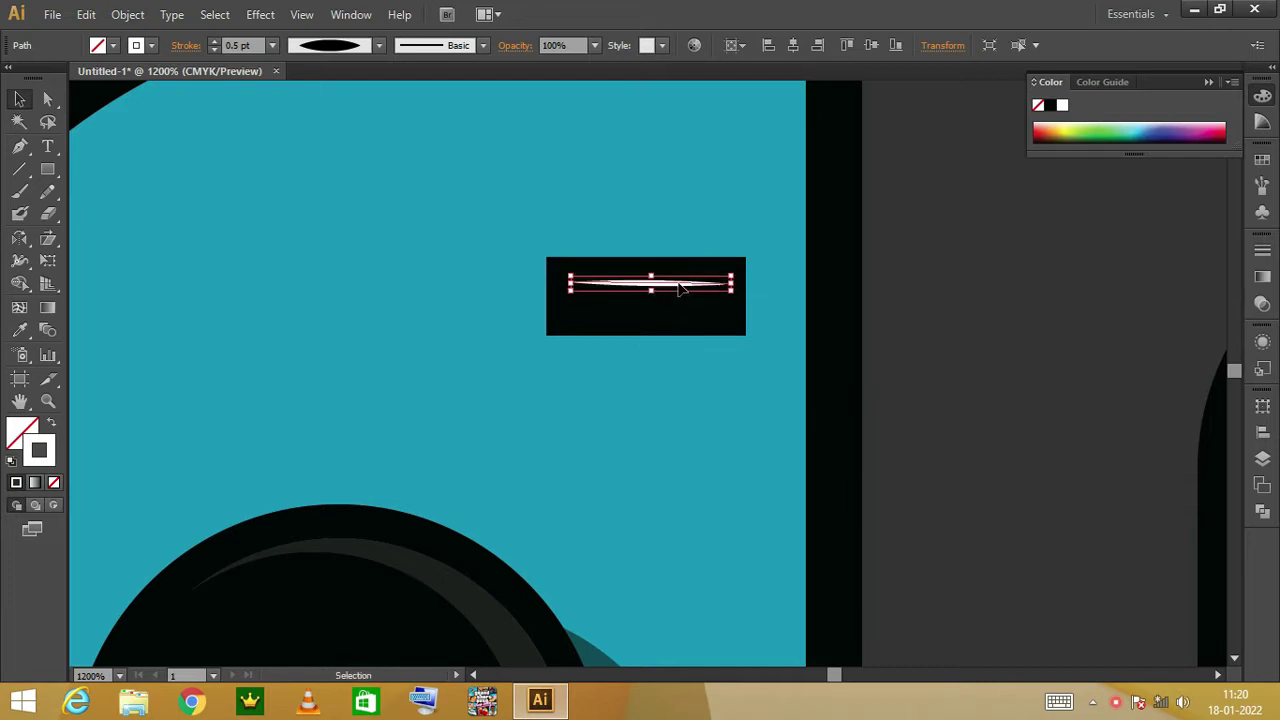
Draw a second short highlight stroke near the black rectangle's lower edge.
scroll(457, 286, "down", 2)
key("ctrl+shift+a")
scroll(406, 260, "down", 1)
scroll(451, 250, "up", 1)
scroll(451, 250, "up", 3)
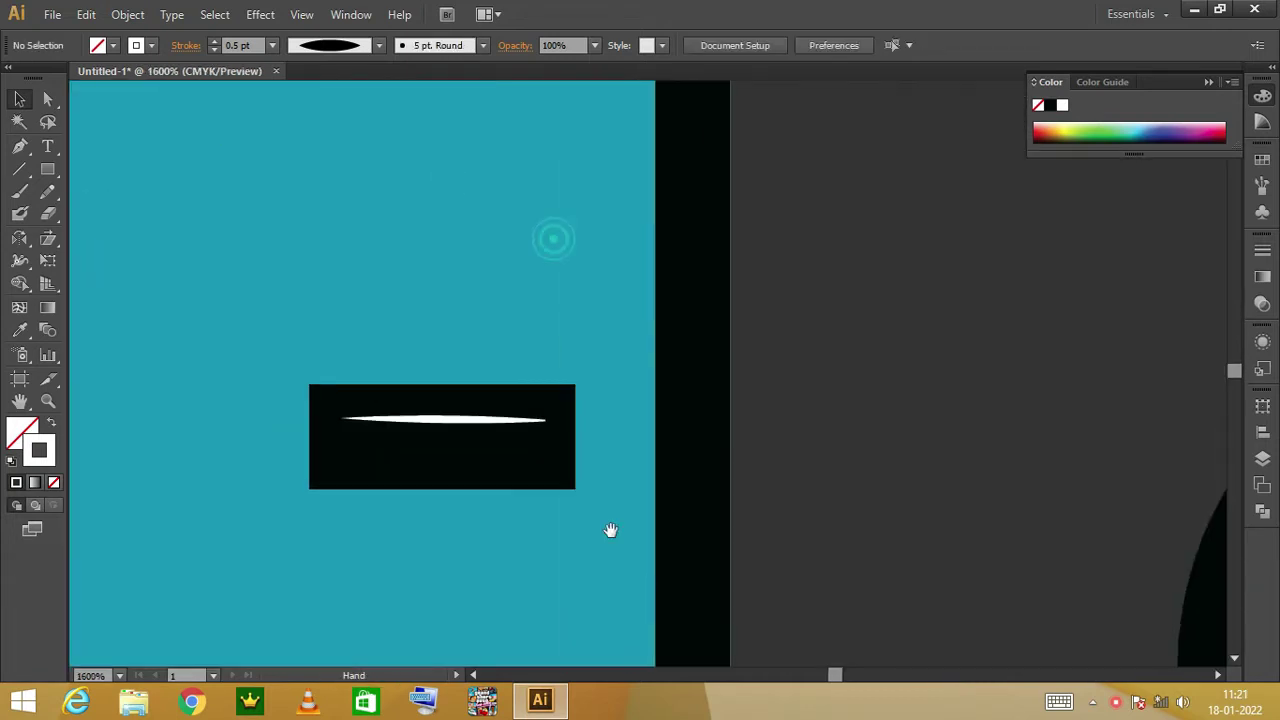
left_click(491, 420)
left_click(593, 539)
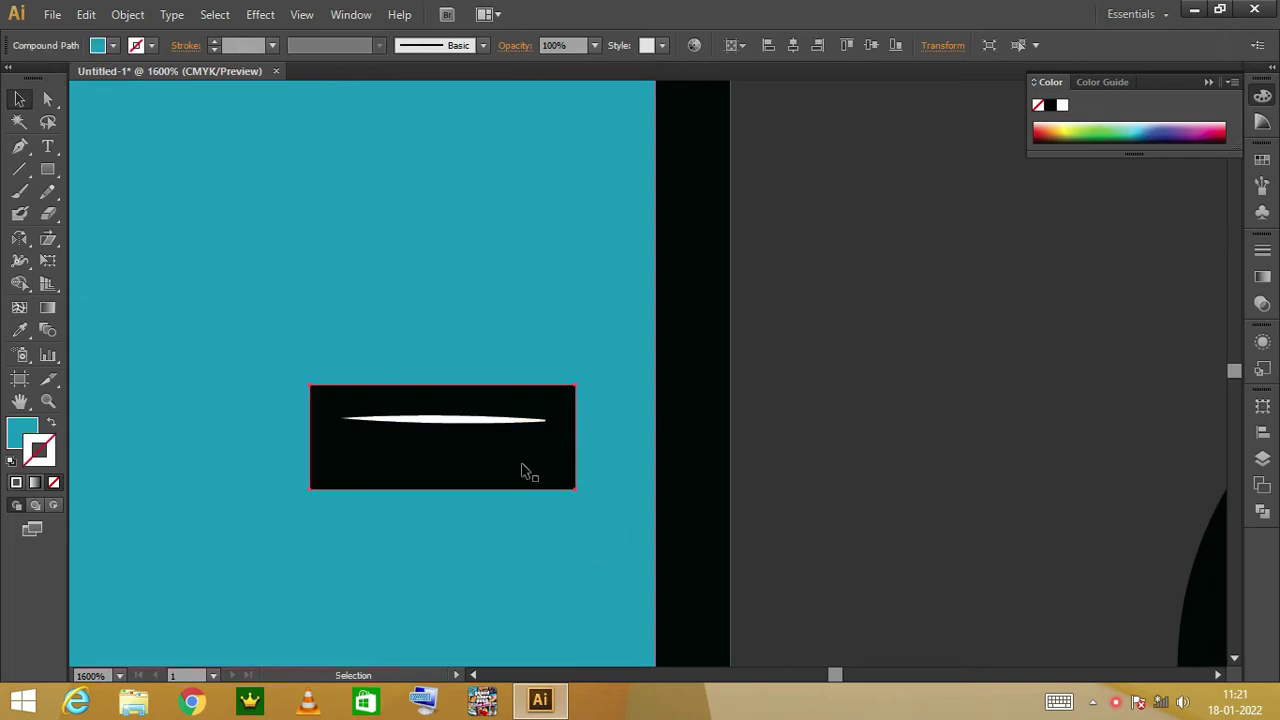
left_click(456, 474)
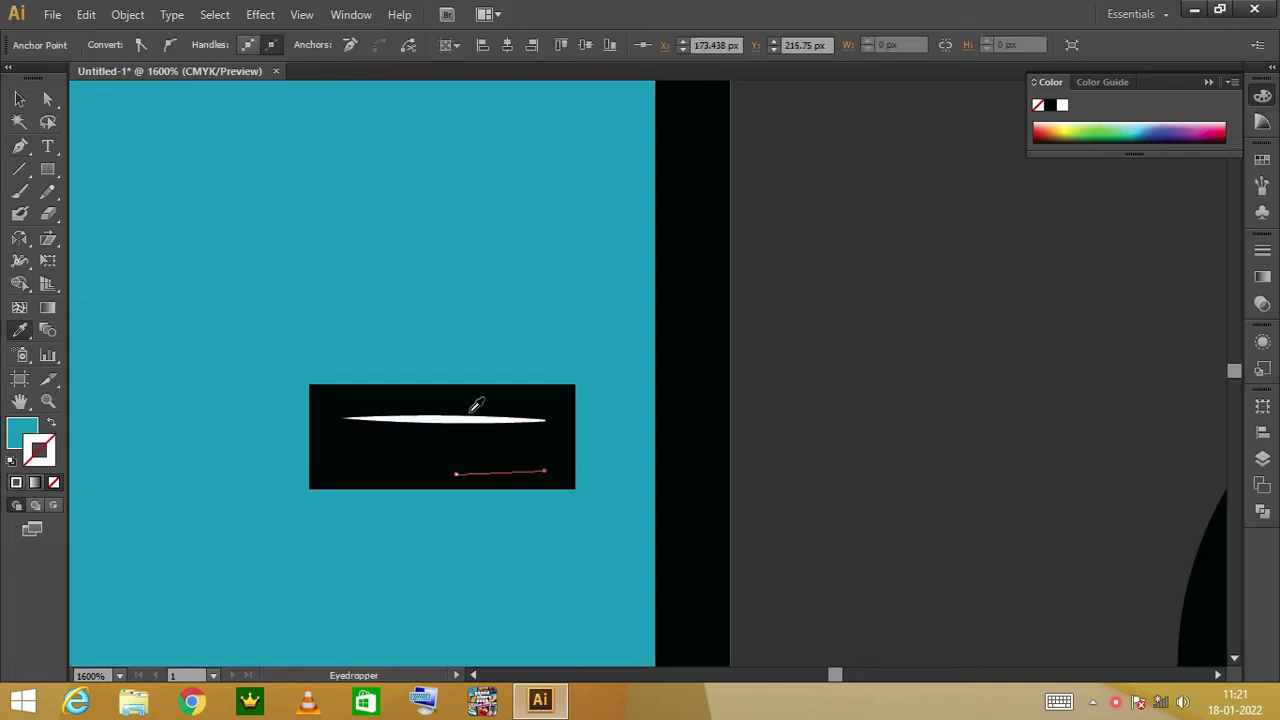
left_click(19, 99)
left_click(510, 477)
left_click(494, 486)
key("a")
left_click_drag(494, 486, 457, 478)
key("ctrl+minus")
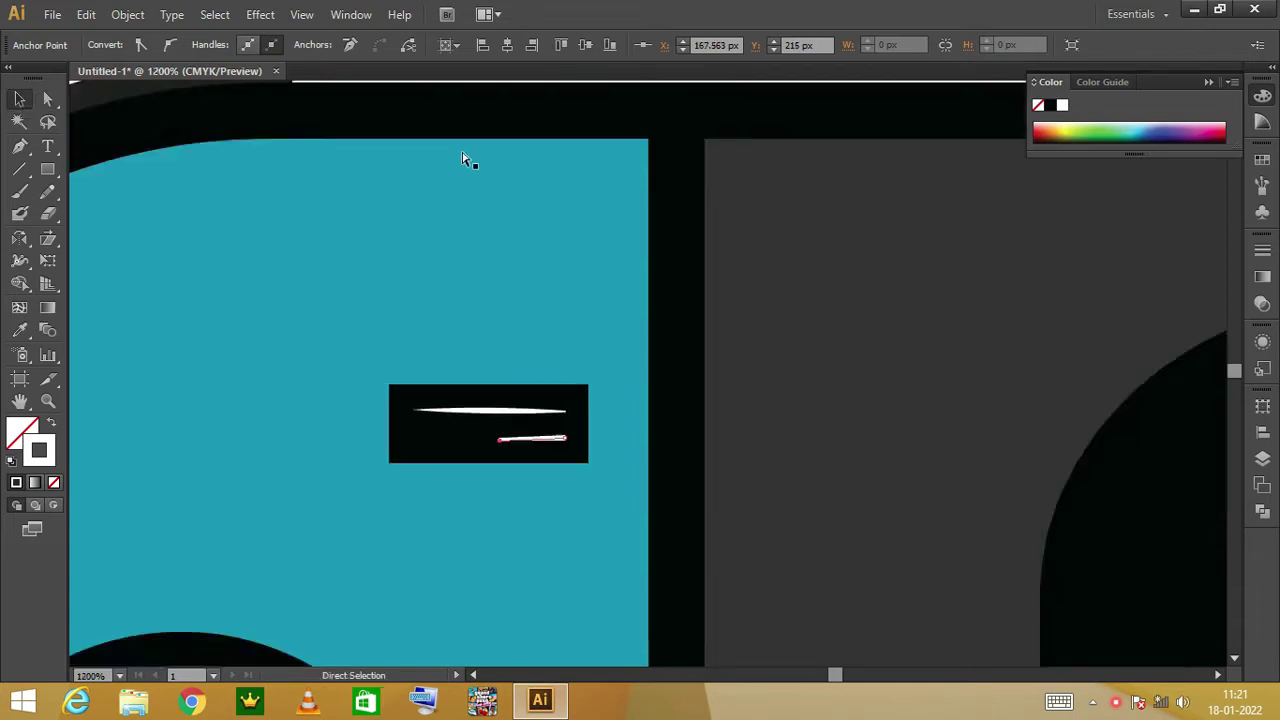
key("ctrl+minus")
key("ctrl+minus")
key("ctrl+minus")
Make a small 3-point star triangle, scaled down and reflected to point up over a face button.
left_click(504, 236)
scroll(504, 236, "down", 4)
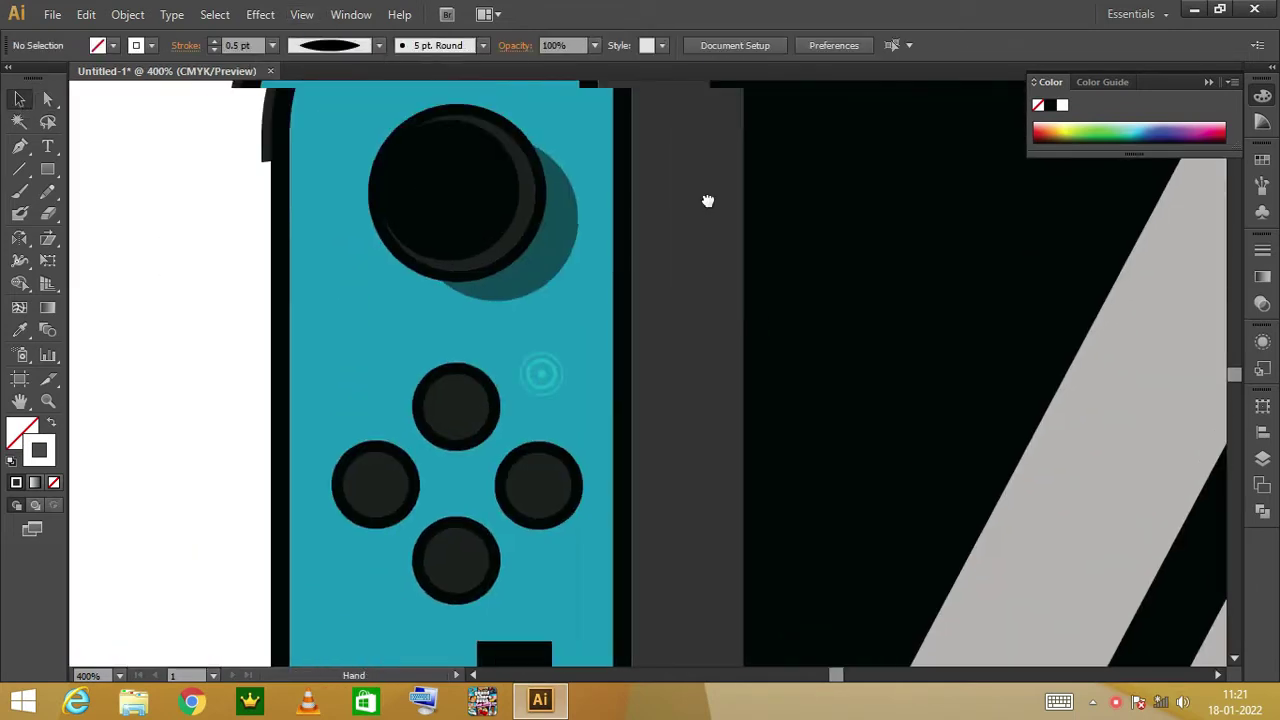
key("ctrl+plus")
key("ctrl+plus")
left_click(47, 169)
left_click(137, 258)
left_click(144, 253)
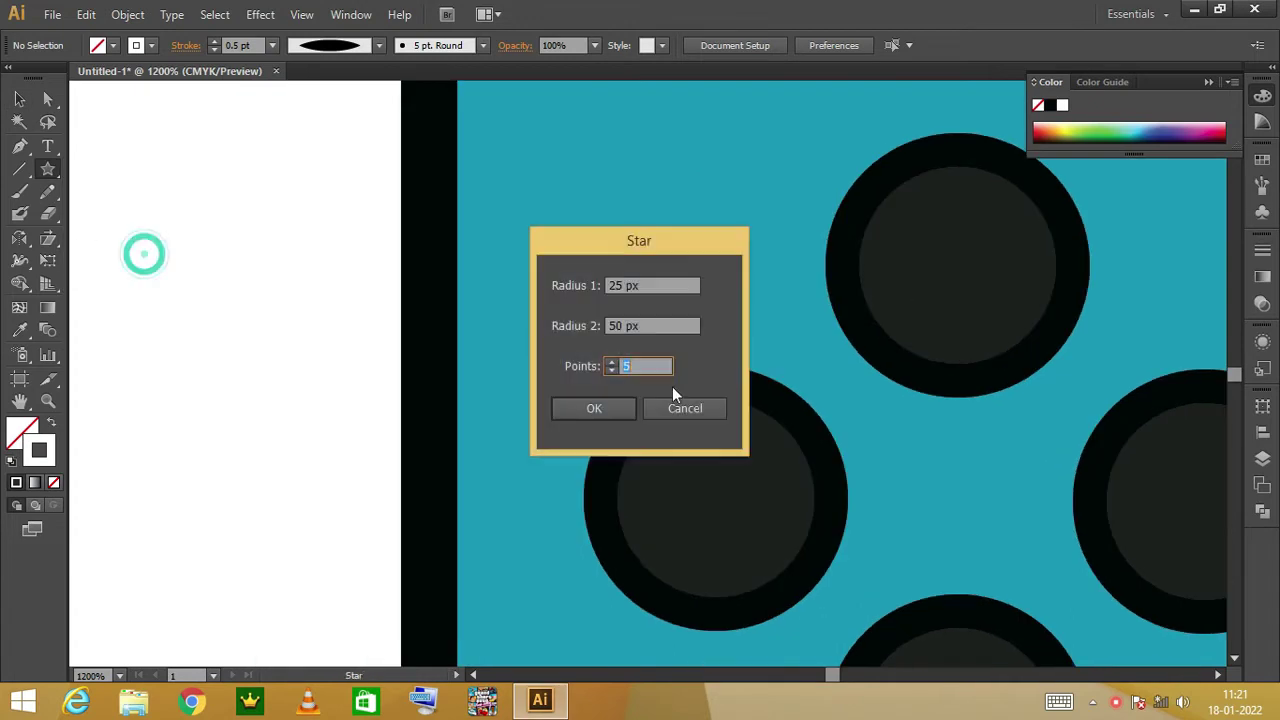
key("Return")
left_click_drag(290, 520, 371, 366)
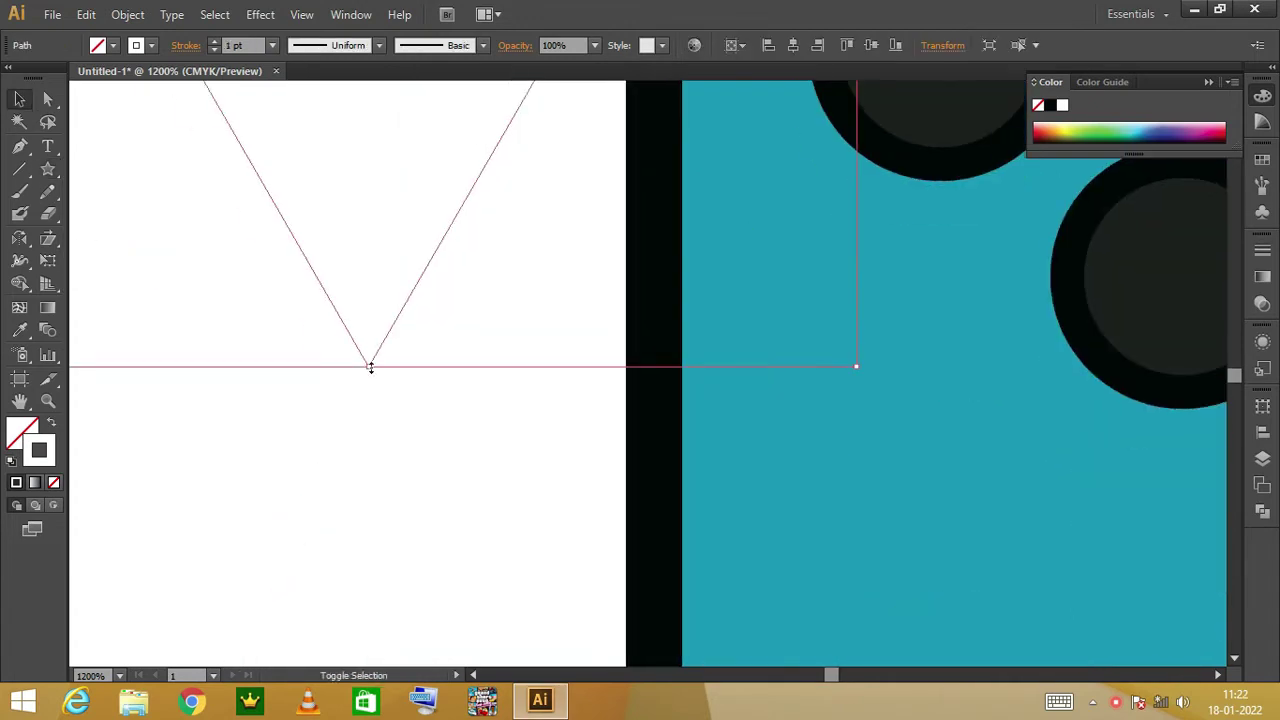
left_click_drag(306, 400, 313, 140)
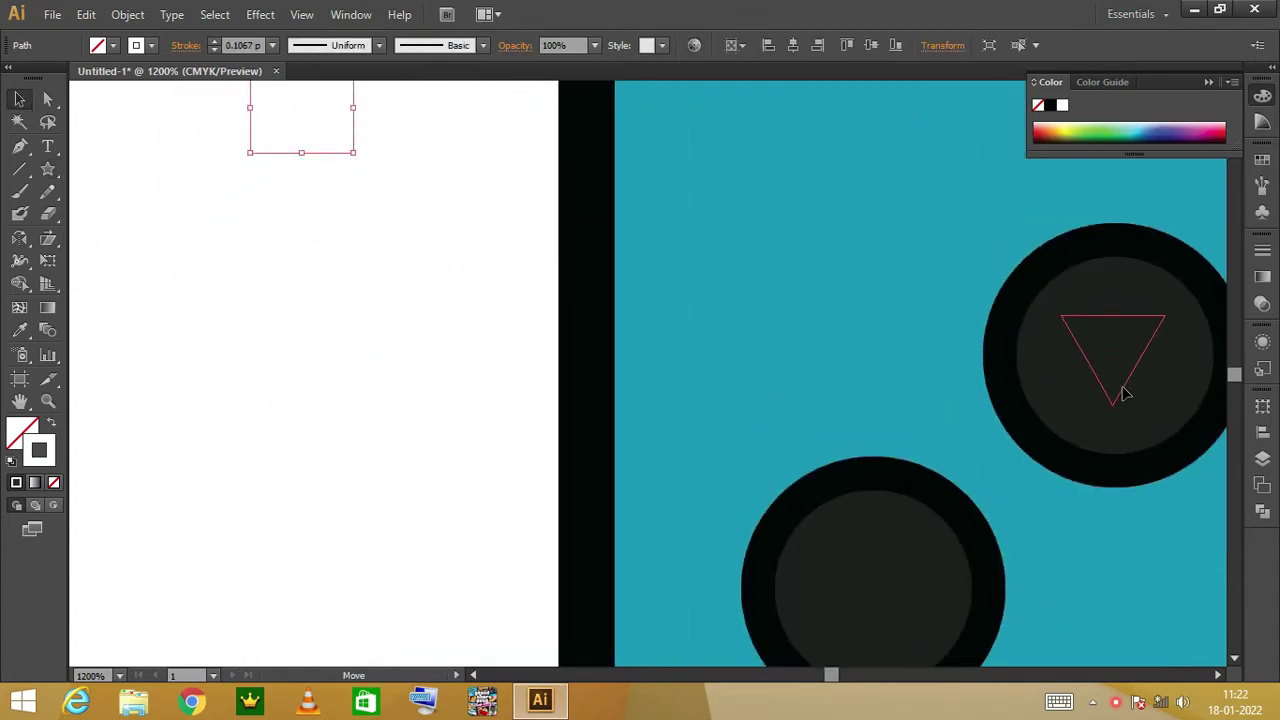
key("Return")
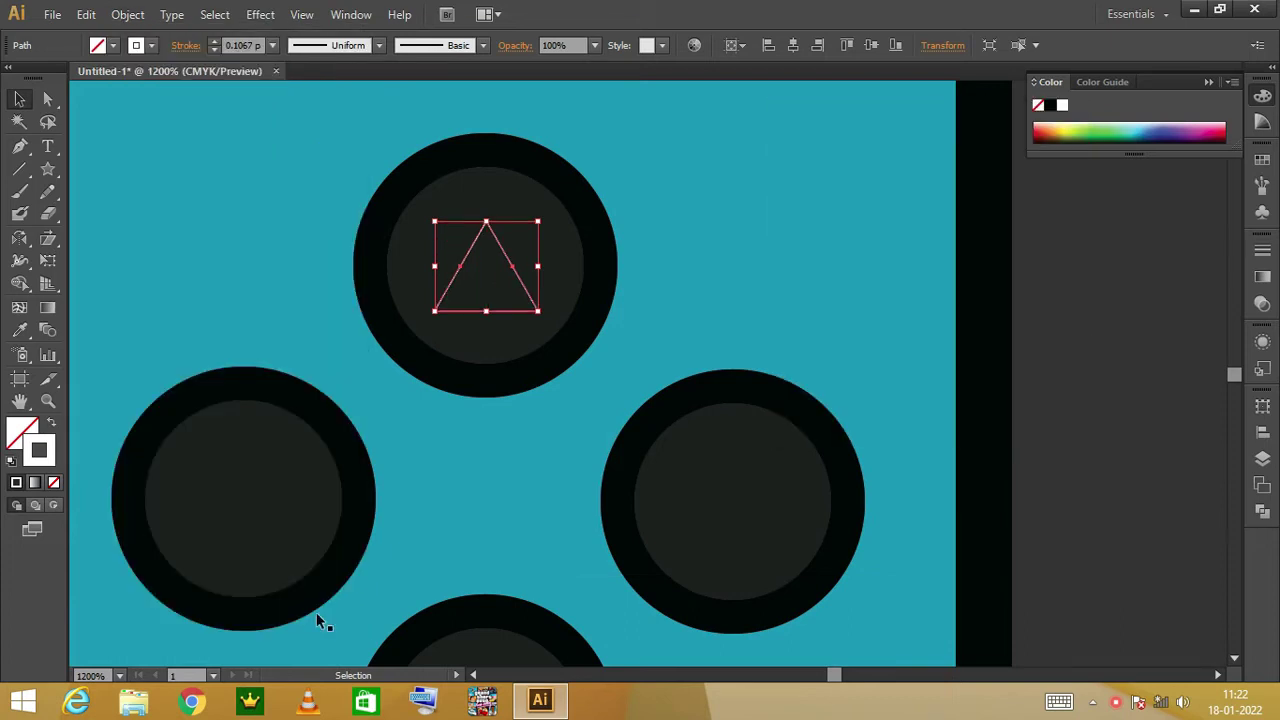
Fill the triangle black and centre it in the top button.
left_click(52, 424)
double_click(22, 430)
left_click(672, 470)
left_click(1120, 220)
left_click_drag(497, 272, 497, 262)
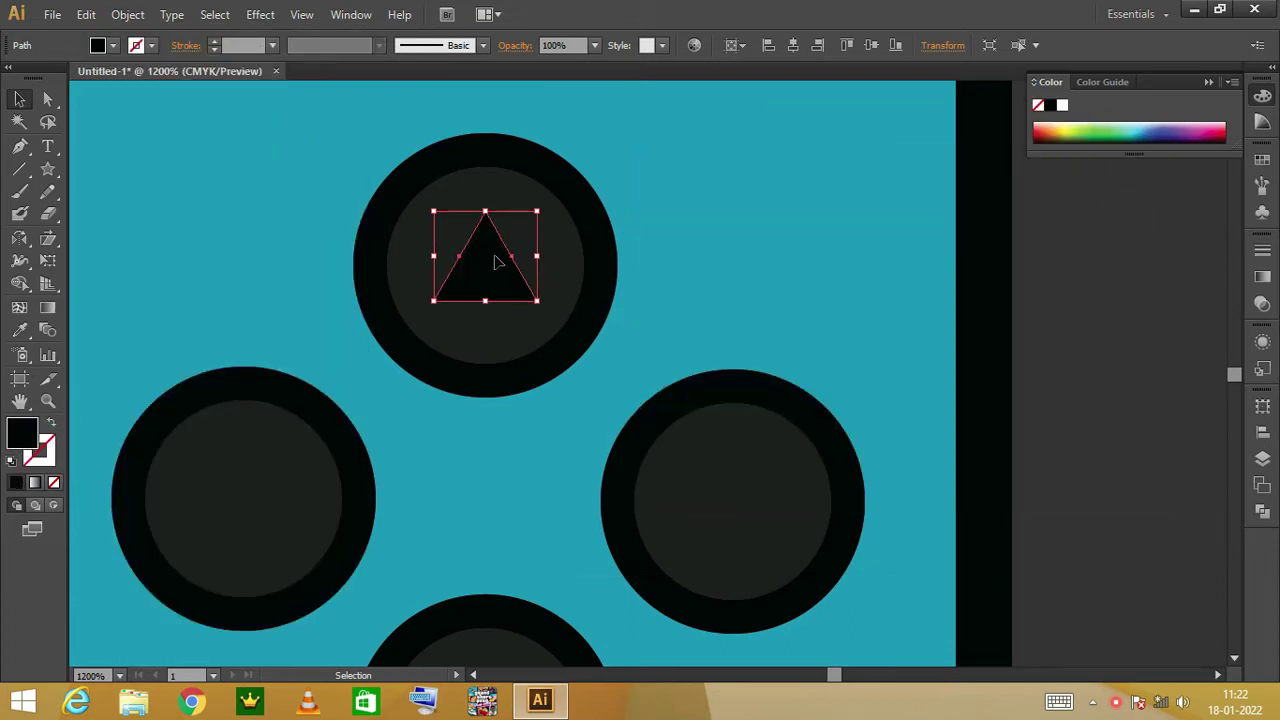
Copy the triangle into the left, bottom and right buttons, reflecting or rotating each copy.
scroll(500, 258, "down", 3)
mouse_move(508, 130)
left_mouse_down()
mouse_move(265, 355)
mouse_move(510, 590)
left_mouse_up()
left_click_drag(510, 590, 760, 368)
left_click(514, 600)
key("alt+o")
key("t")
key("e")
key("Return")
left_click(300, 371)
left_click_drag(326, 295, 403, 456)
left_click(755, 350)
left_click_drag(701, 299, 707, 411)
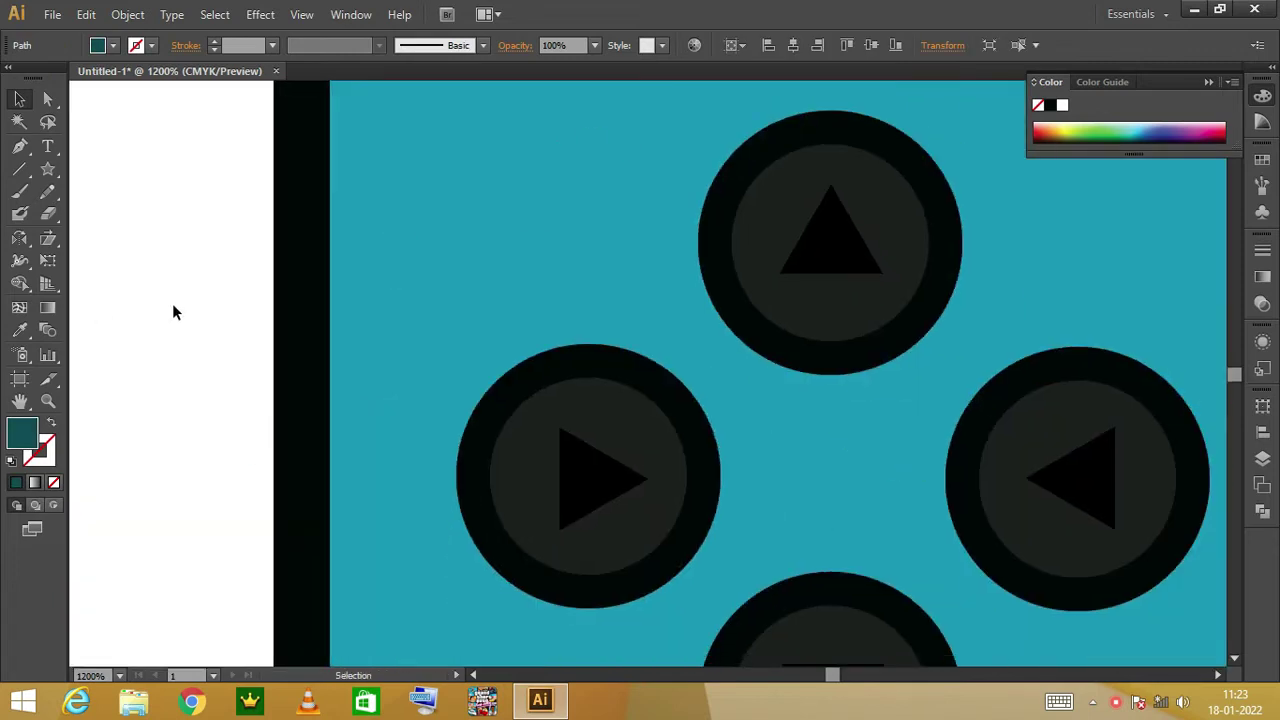
Draw a dark-teal circle and place it behind the top button.
left_click(172, 313)
key("o")
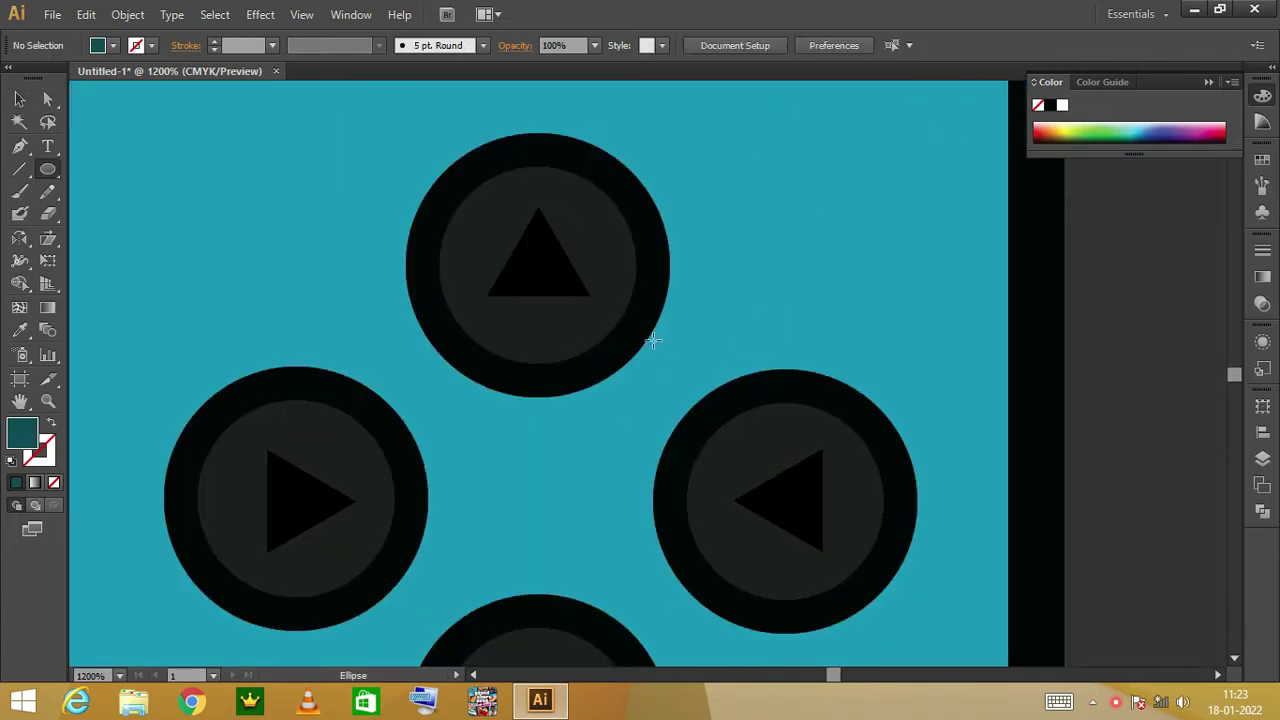
left_click_drag(728, 398, 728, 398)
key("v")
left_click_drag(689, 332, 678, 282)
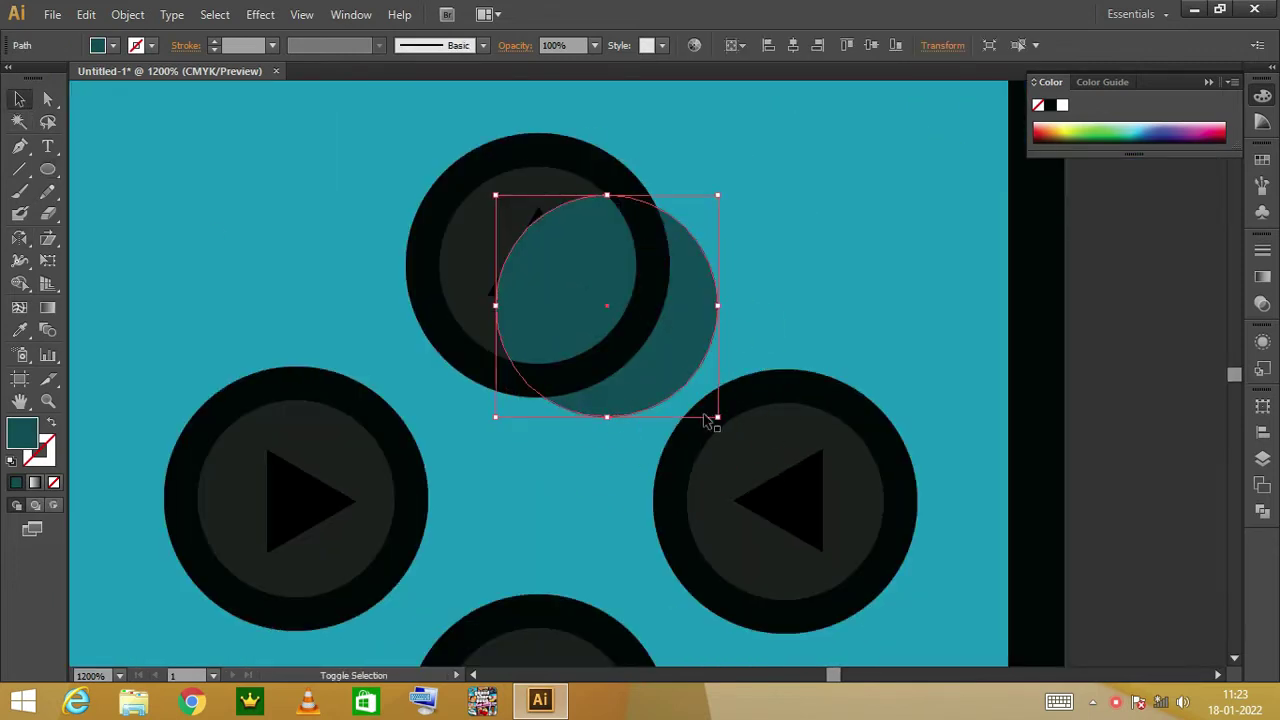
left_click_drag(704, 415, 711, 436)
left_click(449, 343)
Finish the top button's dark-teal shadow, offset behind the button.
key("ctrl+shift+bracketright")
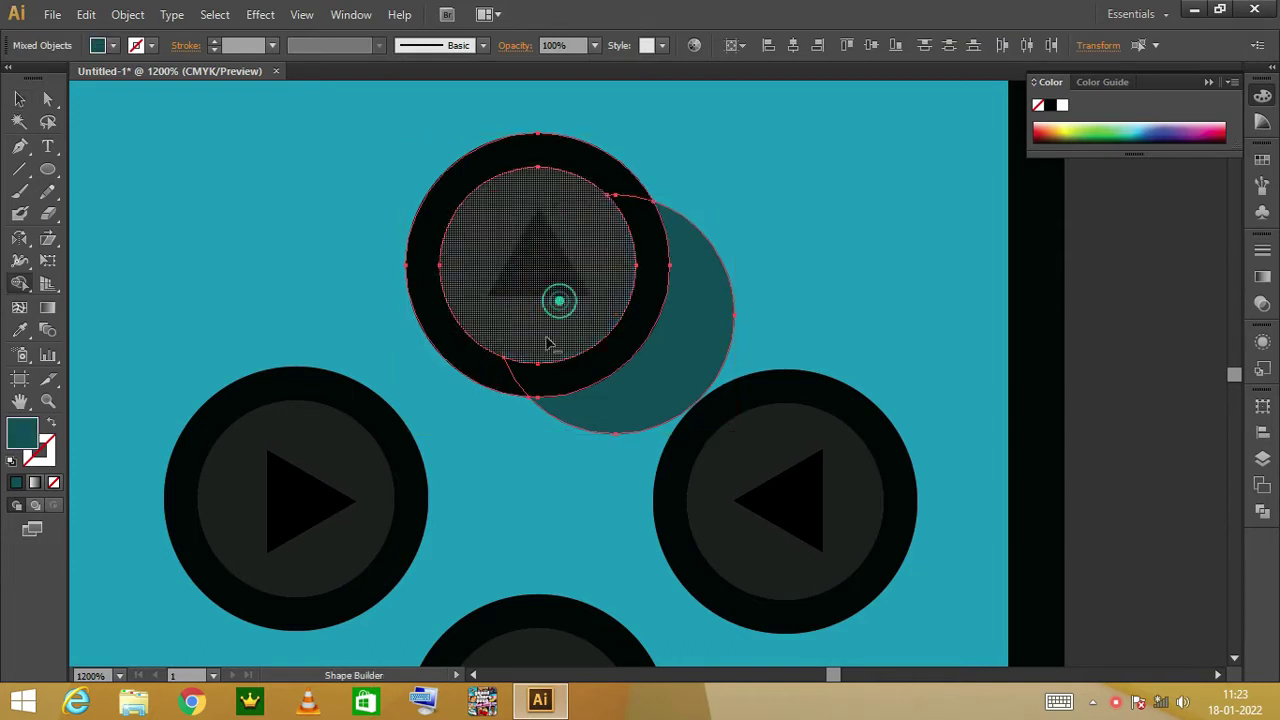
left_click(733, 395)
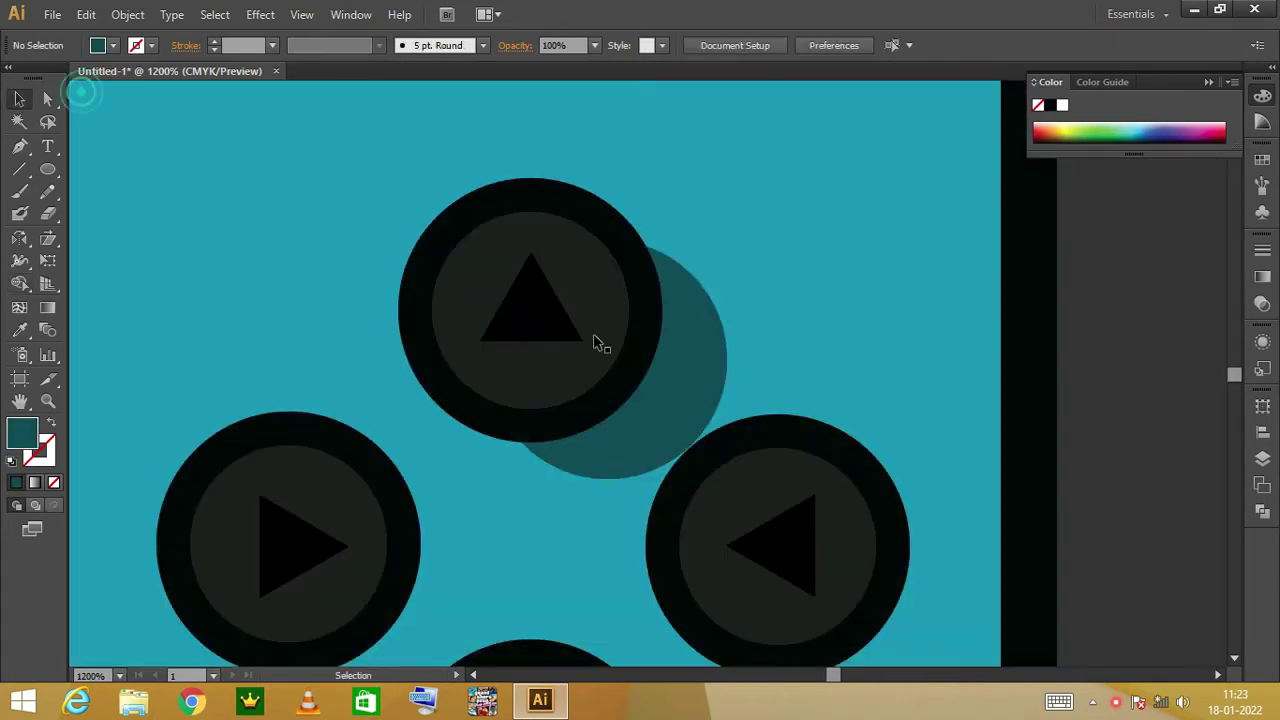
left_click_drag(660, 366, 535, 350)
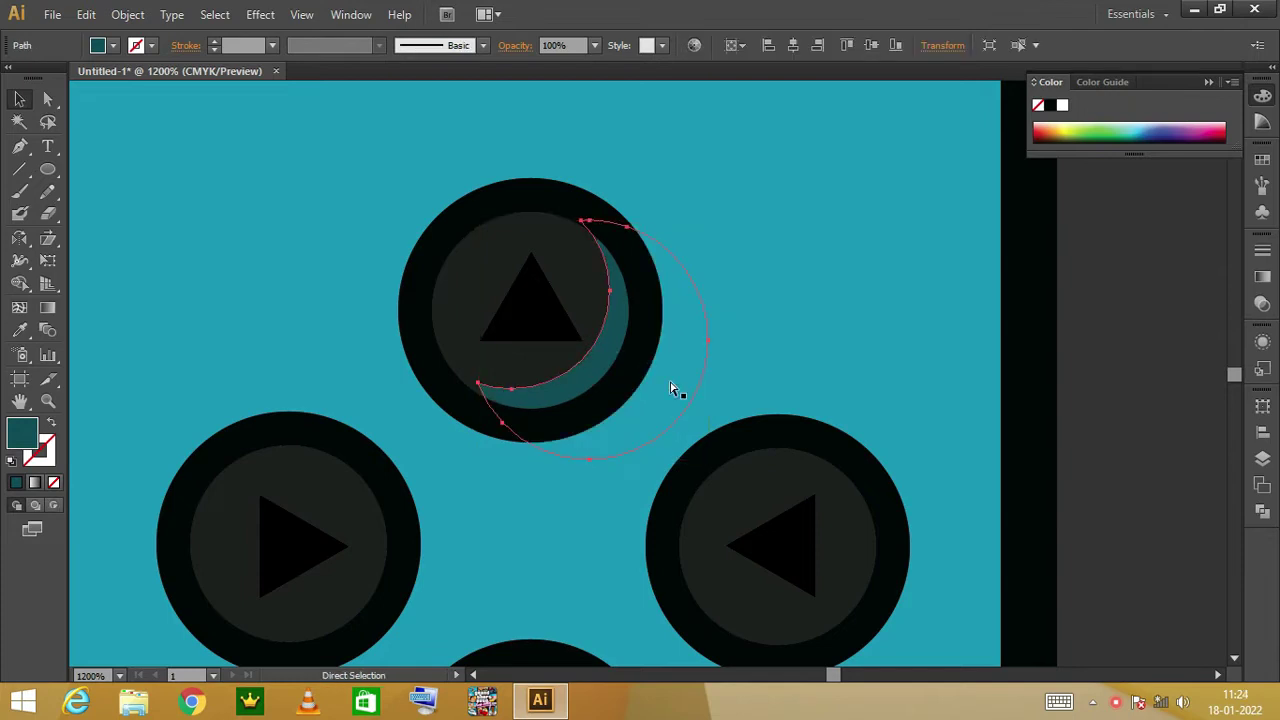
left_click(505, 333, "ctrl")
scroll(505, 333, "left", 5)
left_click(344, 361)
scroll(344, 361, "right", 3)
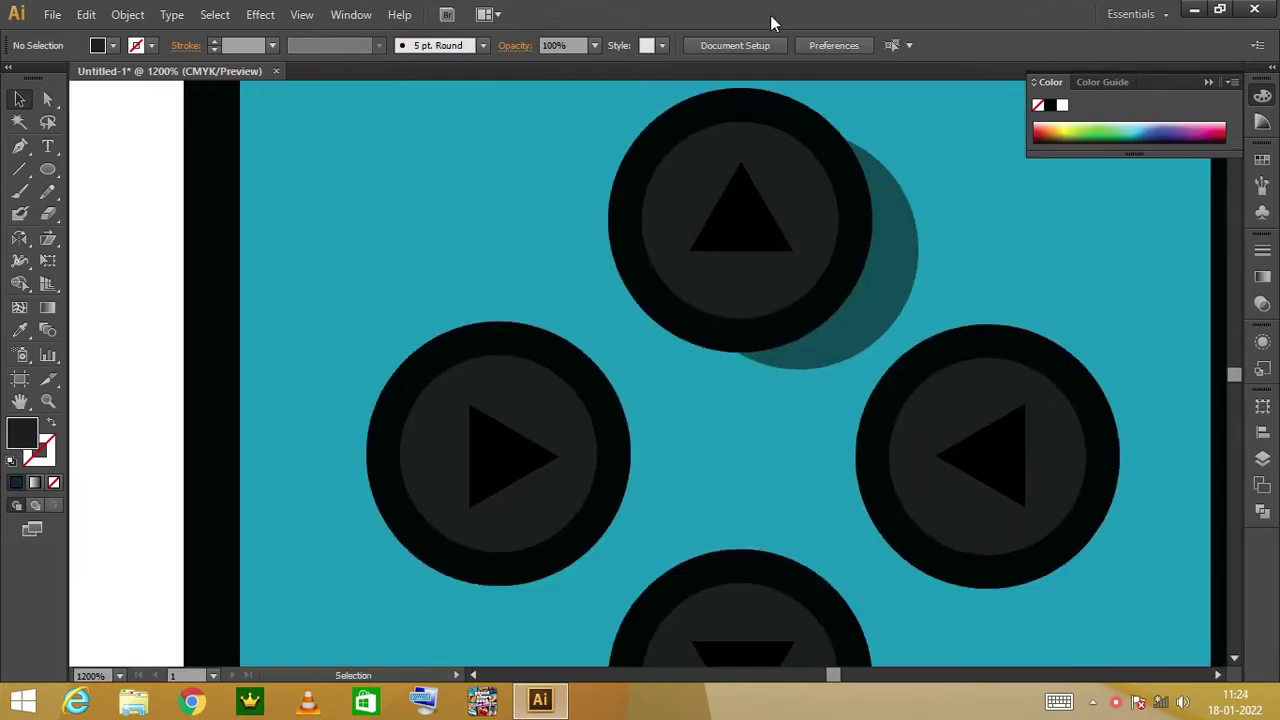
scroll(420, 385, "down", 1)
Add a dark-teal shadow circle to the right-arrow button, trimming its overlap with Shape Builder.
left_click(864, 187, "ctrl")
left_click(486, 251, "ctrl")
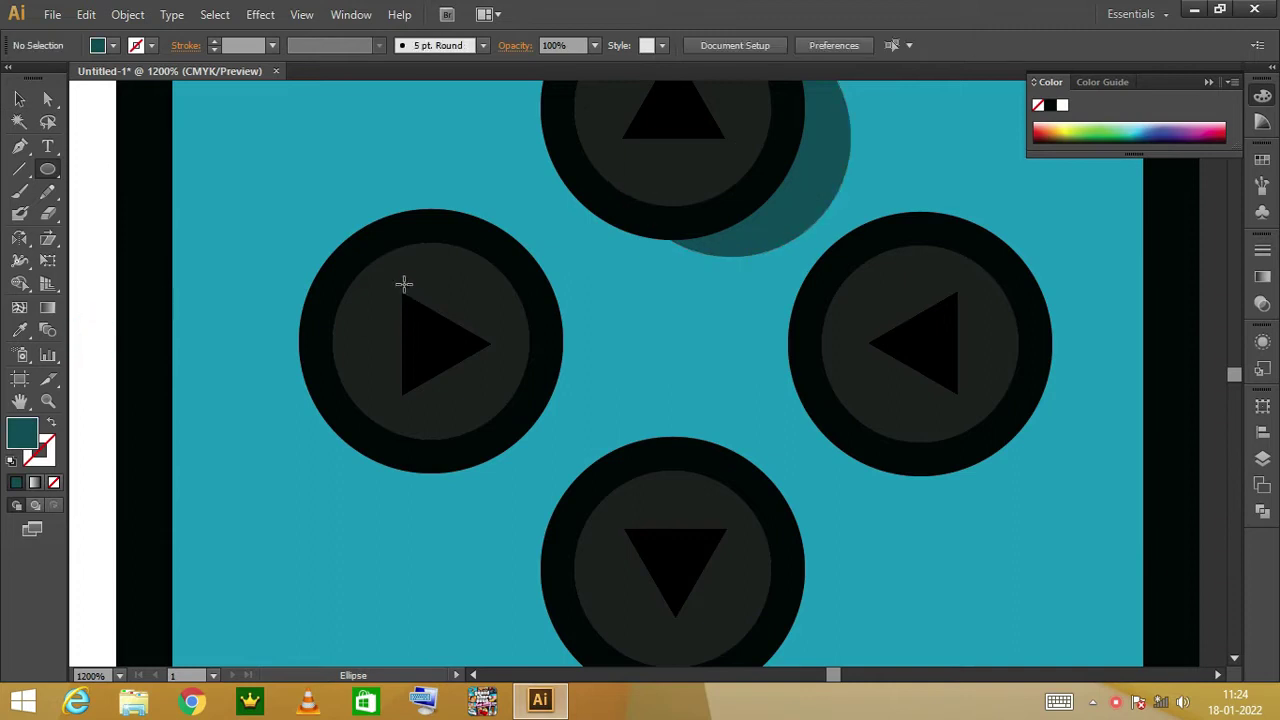
left_click_drag(403, 284, 610, 478)
left_click(370, 458, "shift")
key("shift+m")
left_click(451, 374)
key("v")
left_click_drag(774, 336, 301, 196)
scroll(100, 177, "left", 5)
Give the bottom button a dark-teal shadow circle, removing the overlap with Shape Builder.
key("l")
left_click(377, 334, "ctrl")
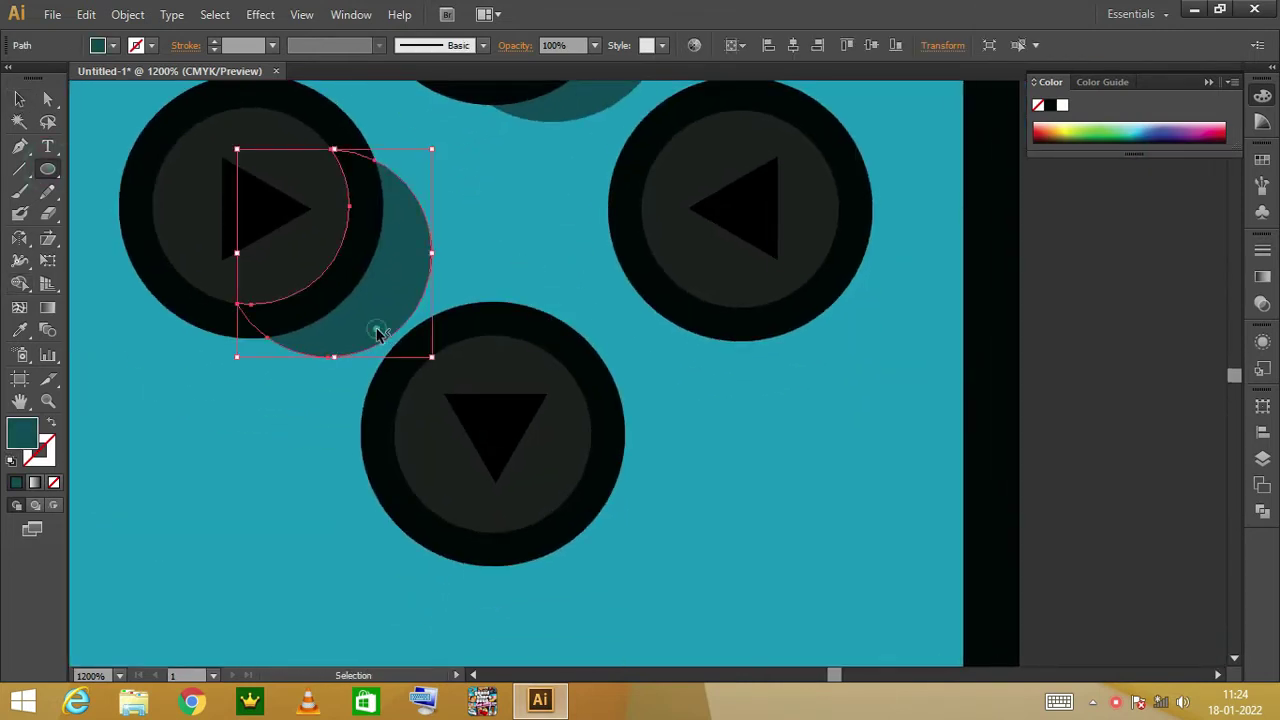
key("ctrl+shift+a")
scroll(160, 230, "down", 2)
left_click_drag(781, 481, 794, 478)
key("v")
left_click_drag(700, 420, 650, 413)
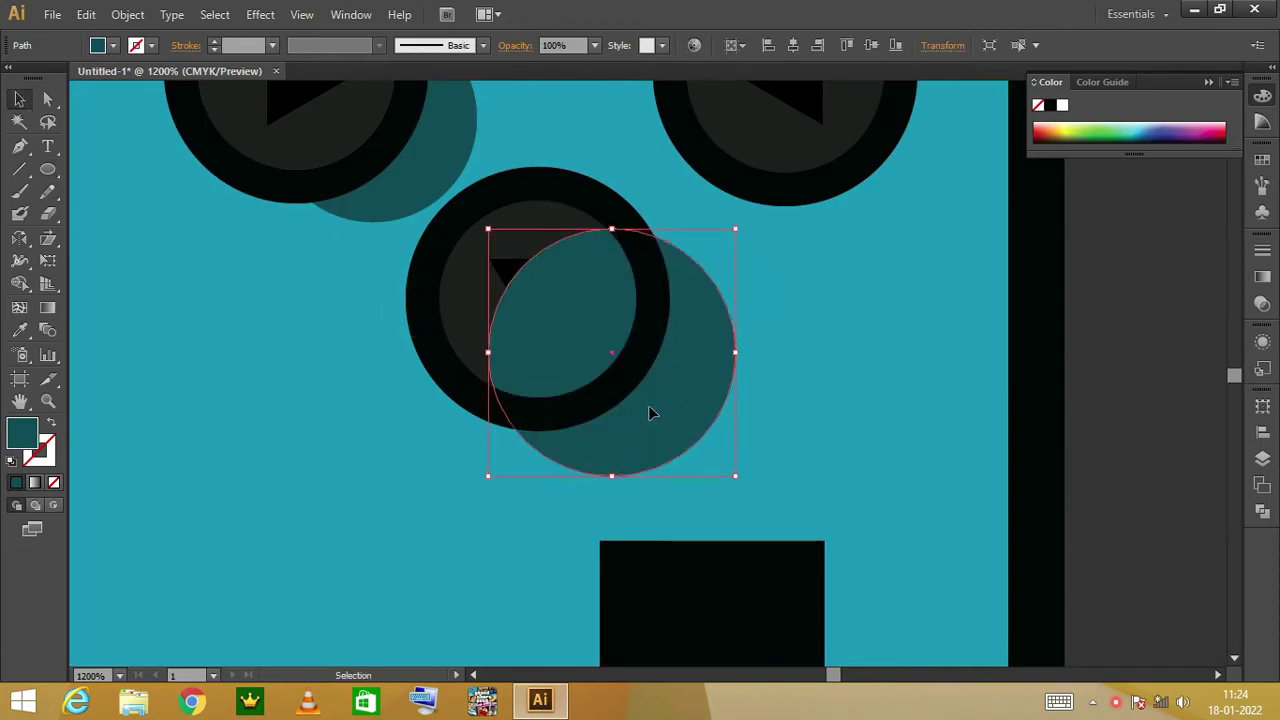
double_click(611, 384)
key("Escape")
left_click(494, 403, "shift")
key("shift+m")
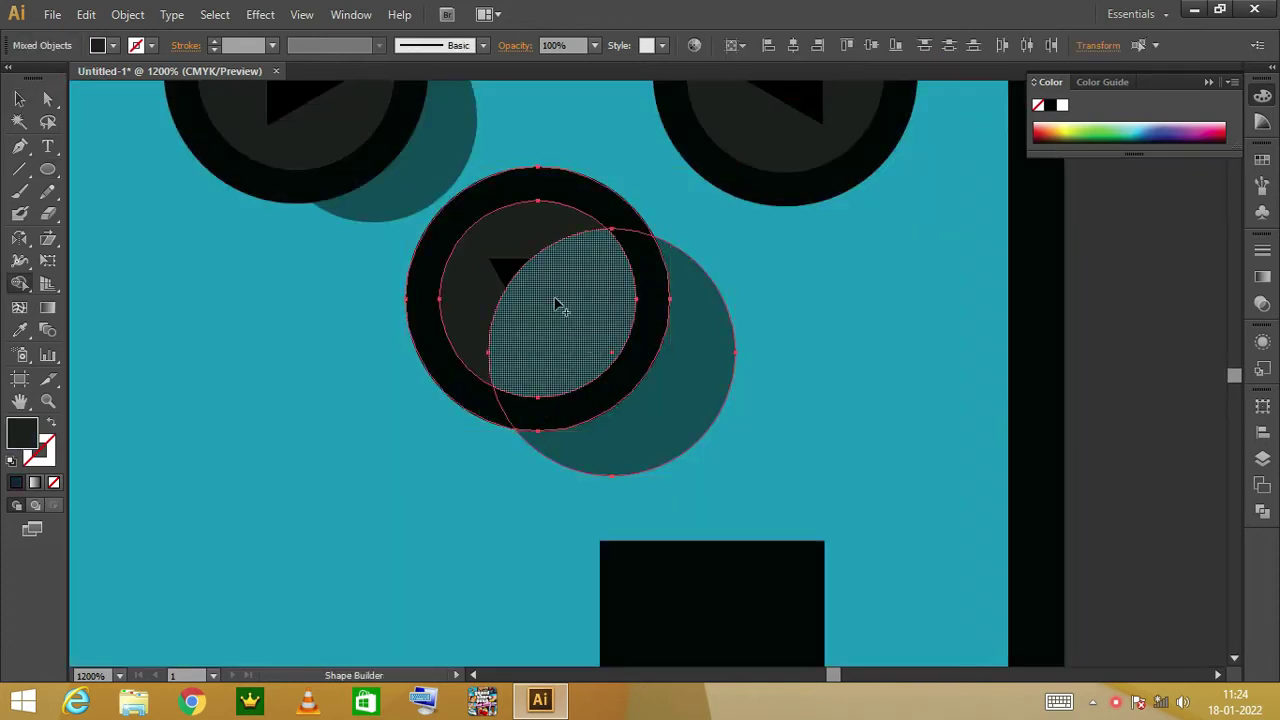
left_click(560, 300)
scroll(560, 300, "up", 2)
left_click(19, 99)
scroll(251, 234, "left", 5)
scroll(251, 234, "right", 4)
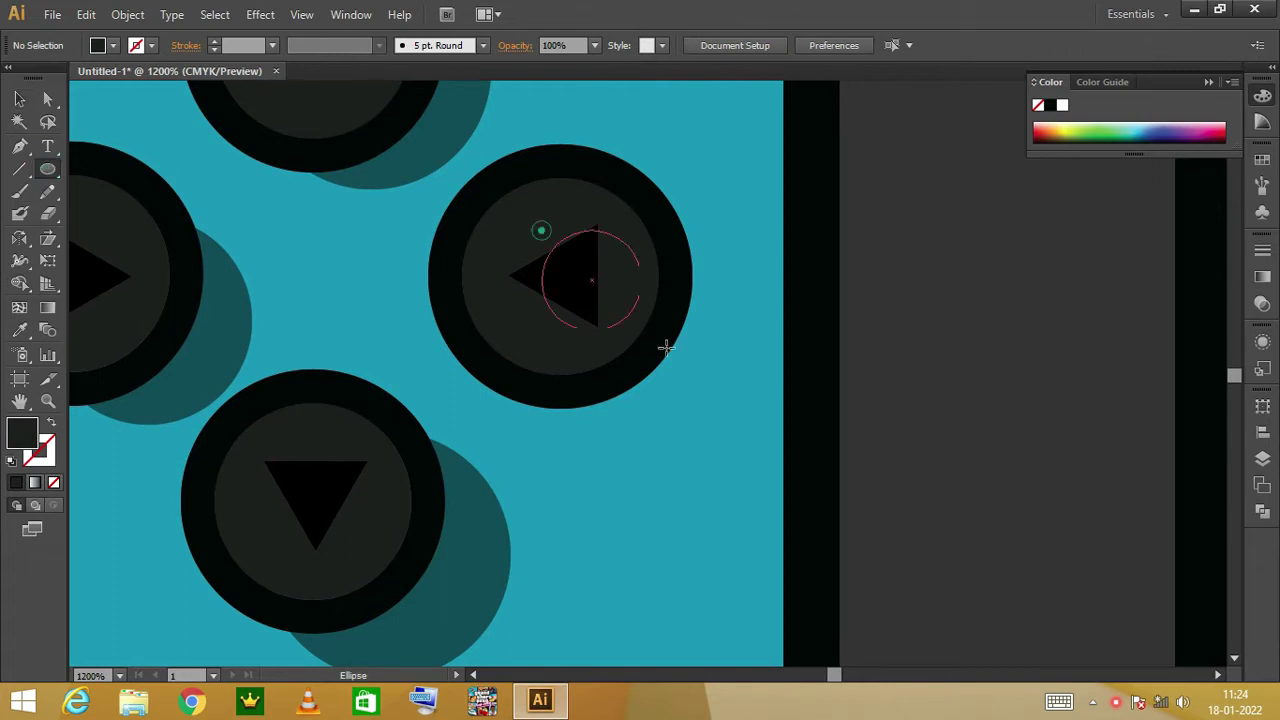
Add the last direction button's shadow circle, eyedropping the dark teal and trimming the overlap.
left_click_drag(666, 347, 777, 463)
key("i")
scroll(428, 204, "up", 3)
scroll(428, 204, "right", 1)
left_click(428, 204)
left_click(428, 514, "shift")
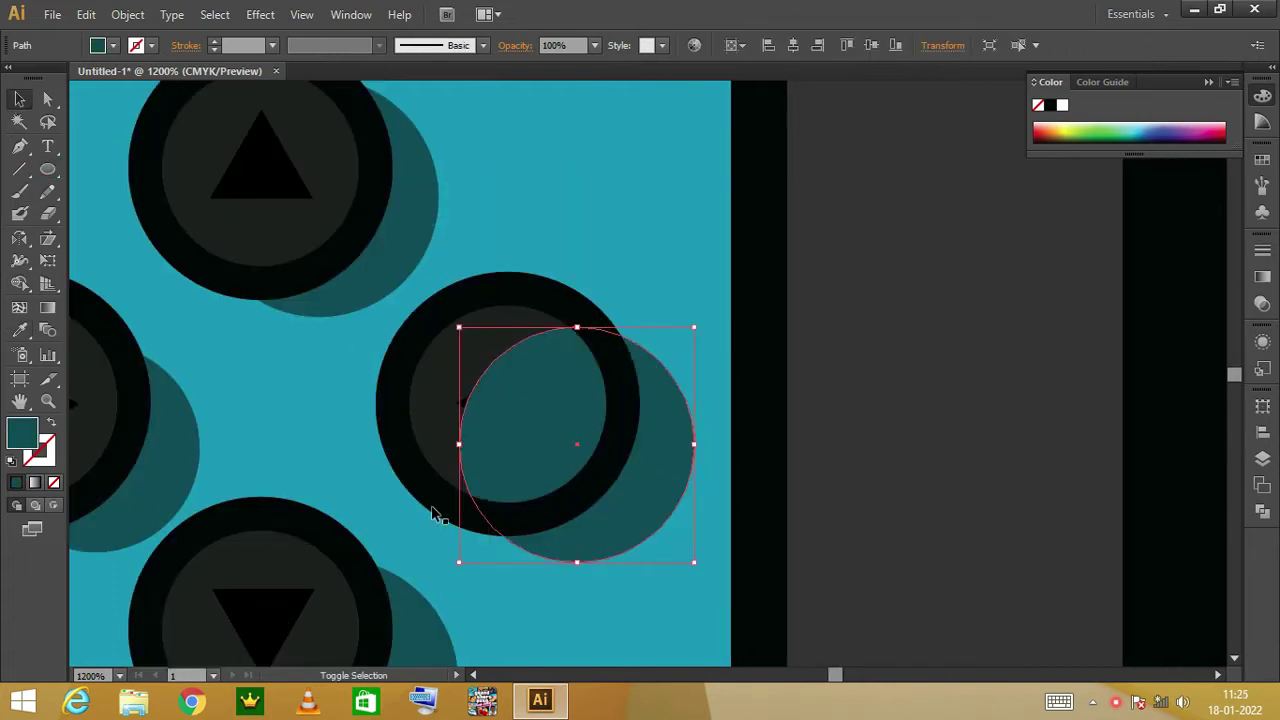
key("shift+m")
left_click(506, 457)
left_click_drag(388, 398, 501, 405)
scroll(528, 408, "down", 2)
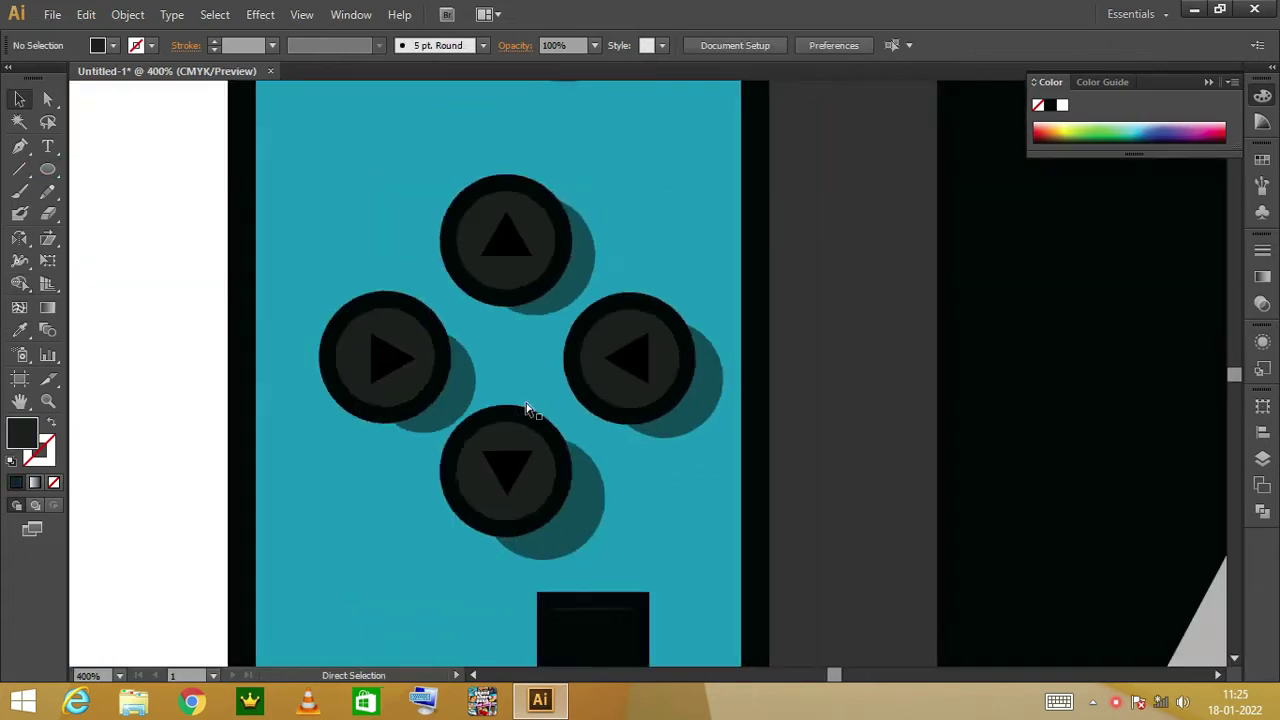
scroll(643, 434, "down", 2)
scroll(651, 443, "up", 4)
scroll(563, 379, "down", 5)
Fill the small bar inside the black square with dark grey.
left_click(563, 379)
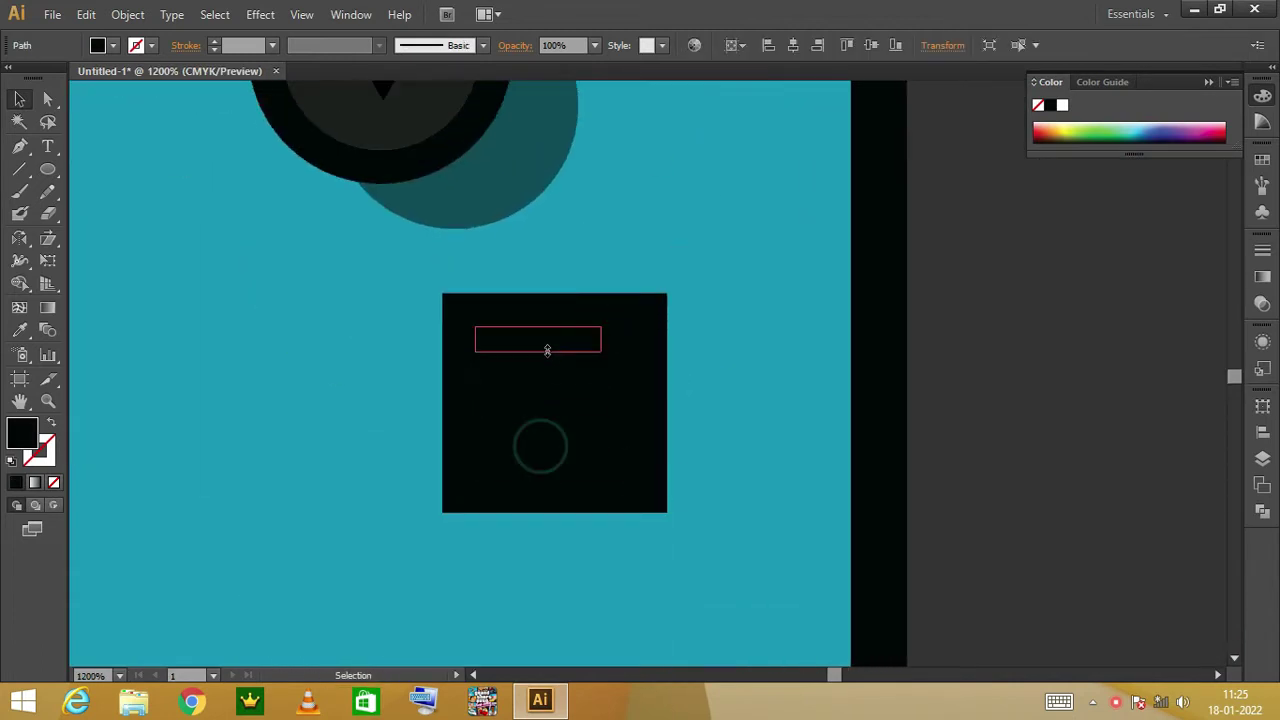
double_click(22, 432)
left_click(663, 414)
left_click(1100, 223)
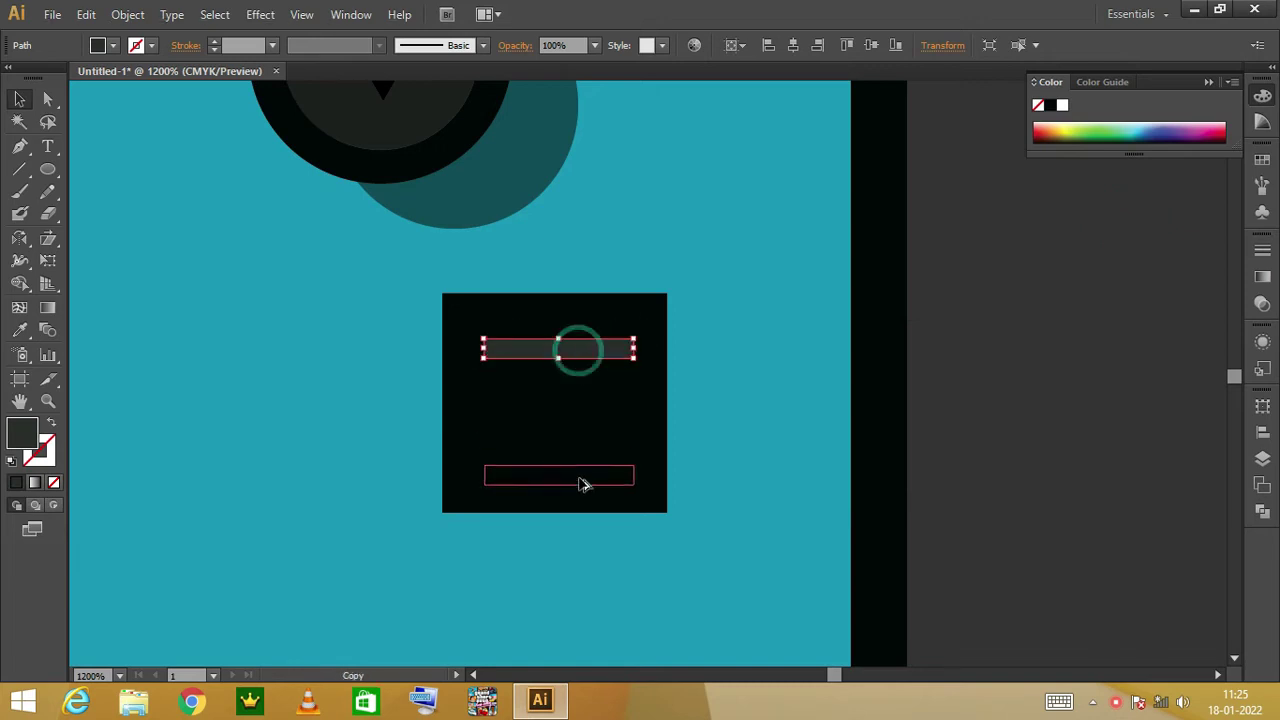
left_click(394, 380)
Delete the stray path at the black square's bottom-left corner.
scroll(586, 340, "up", 3)
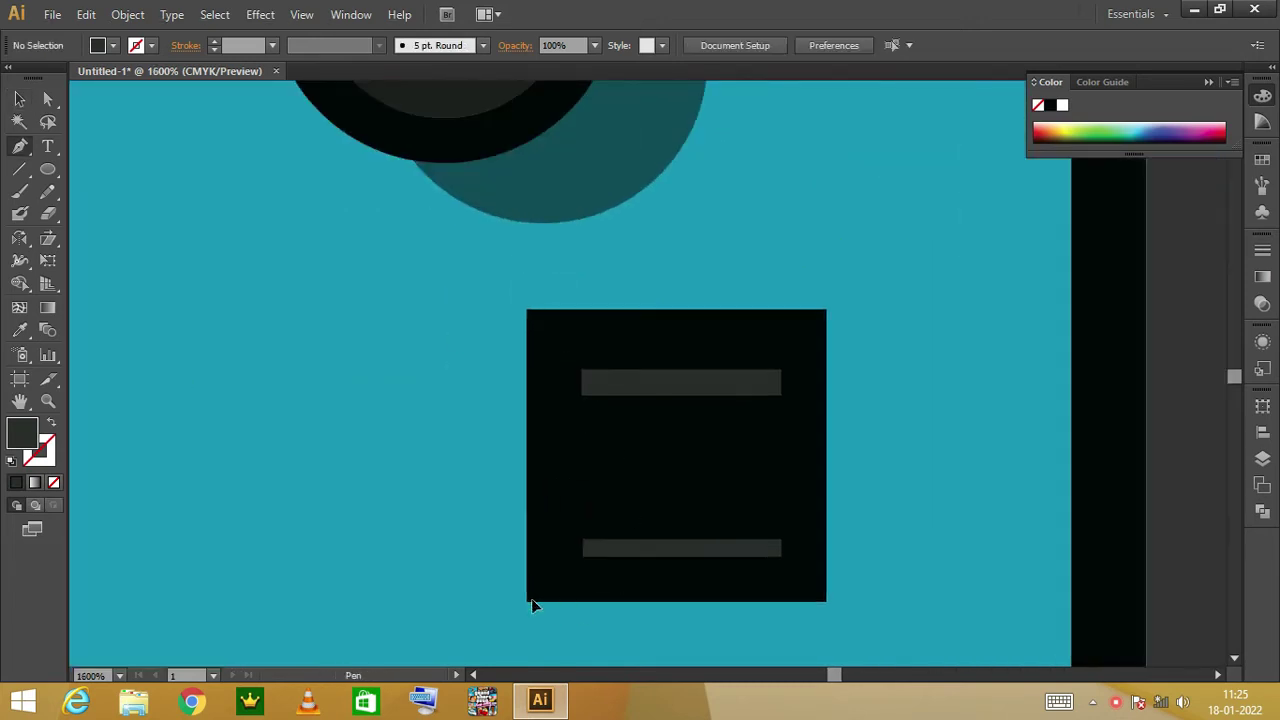
left_click_drag(531, 599, 570, 570)
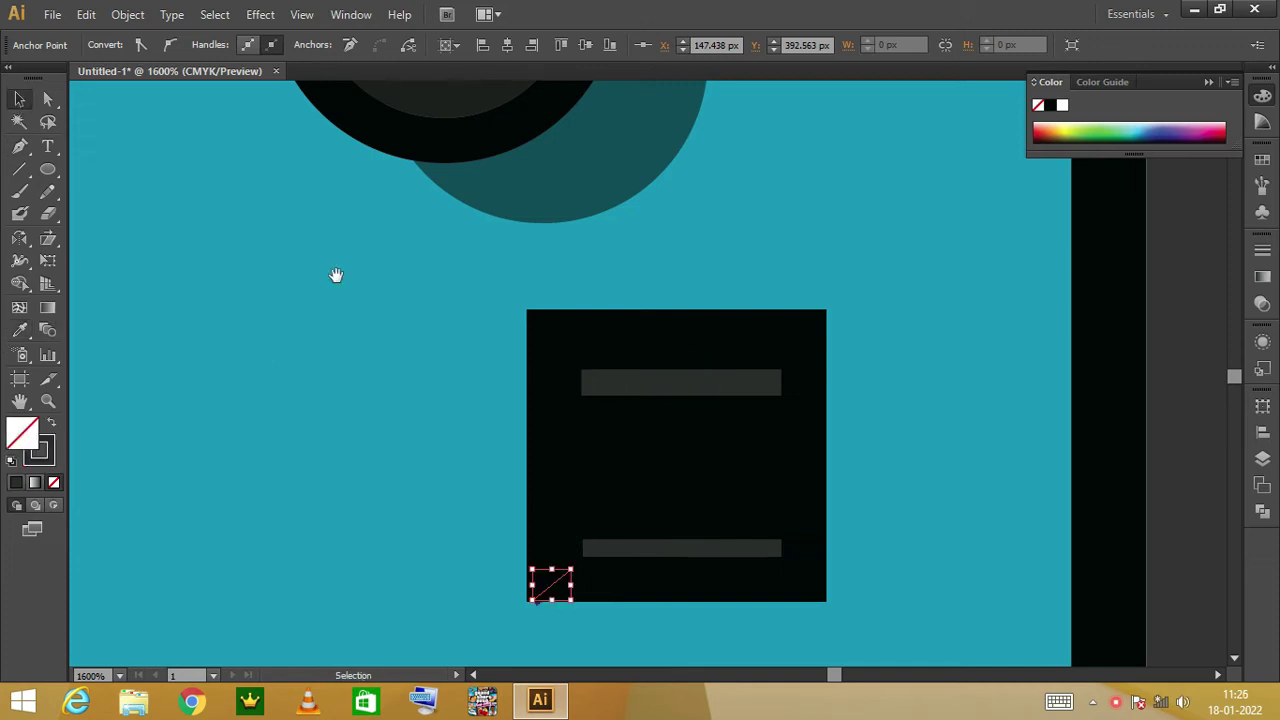
left_click_drag(336, 275, 392, 174)
left_click_drag(820, 531, 575, 365)
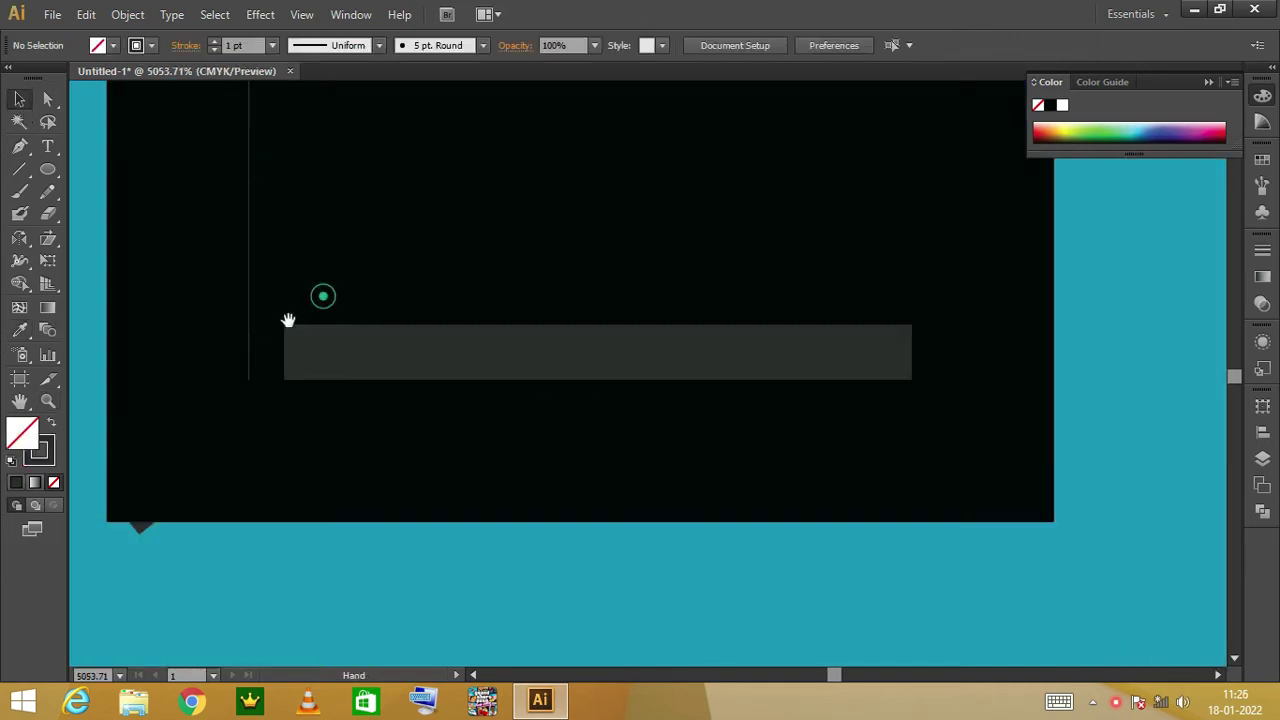
key("v")
left_click(137, 523)
left_click(140, 503)
left_click(296, 368)
Type the letter A in white on one of the red Joy-Con's buttons.
scroll(296, 368, "down", 10)
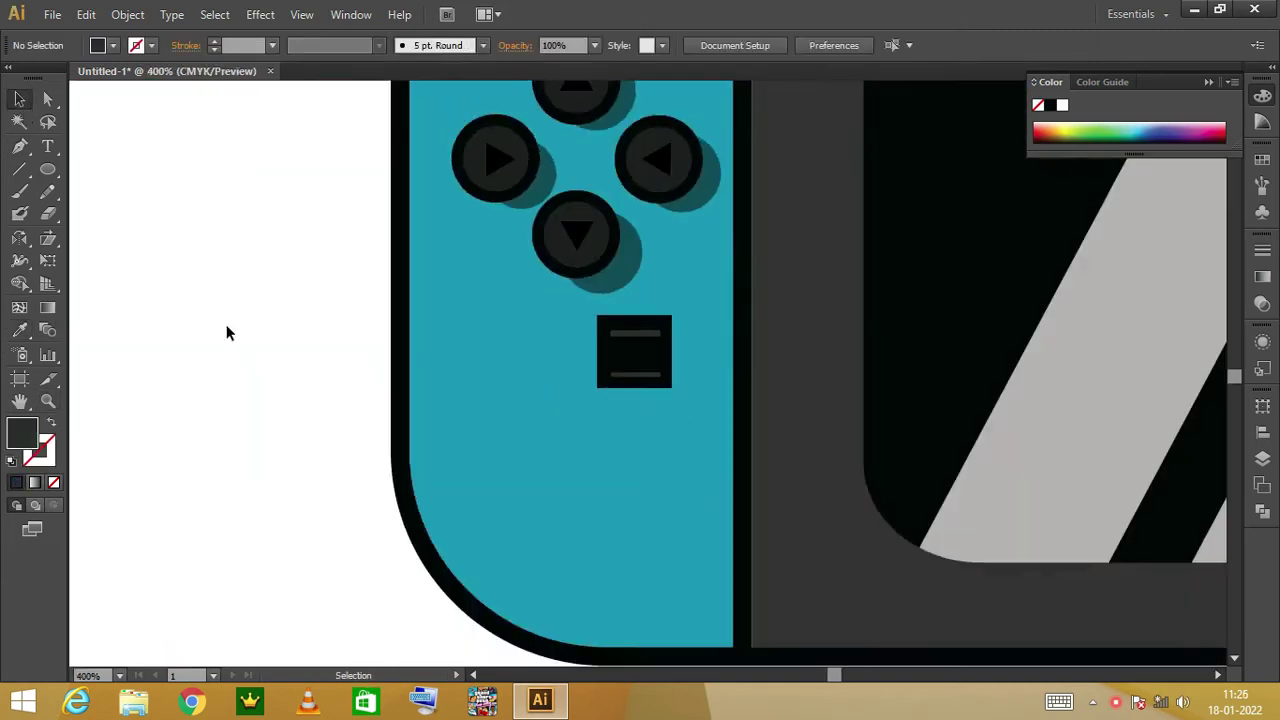
scroll(518, 356, "right", 3)
scroll(518, 356, "right", 5)
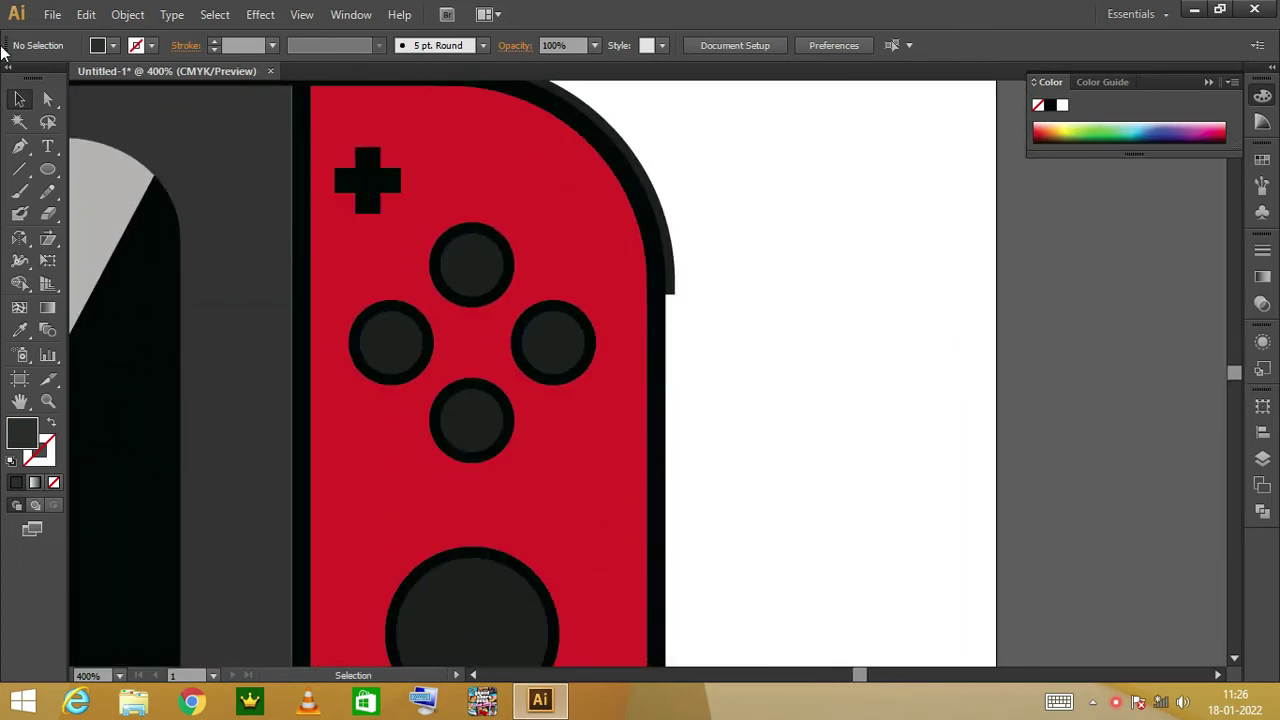
left_click(48, 152)
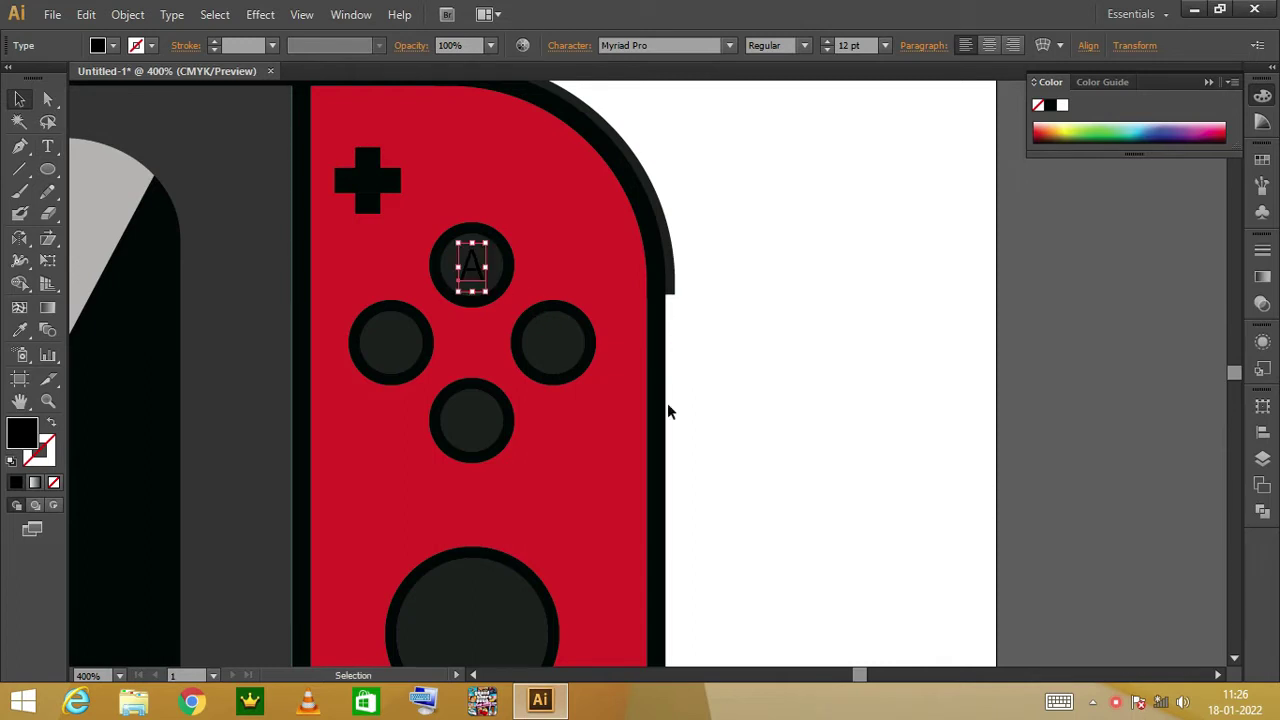
double_click(22, 432)
left_click(663, 220)
left_click(1083, 223)
Zoom in and copy the A into another button to make the X.
key("z")
left_click(655, 451)
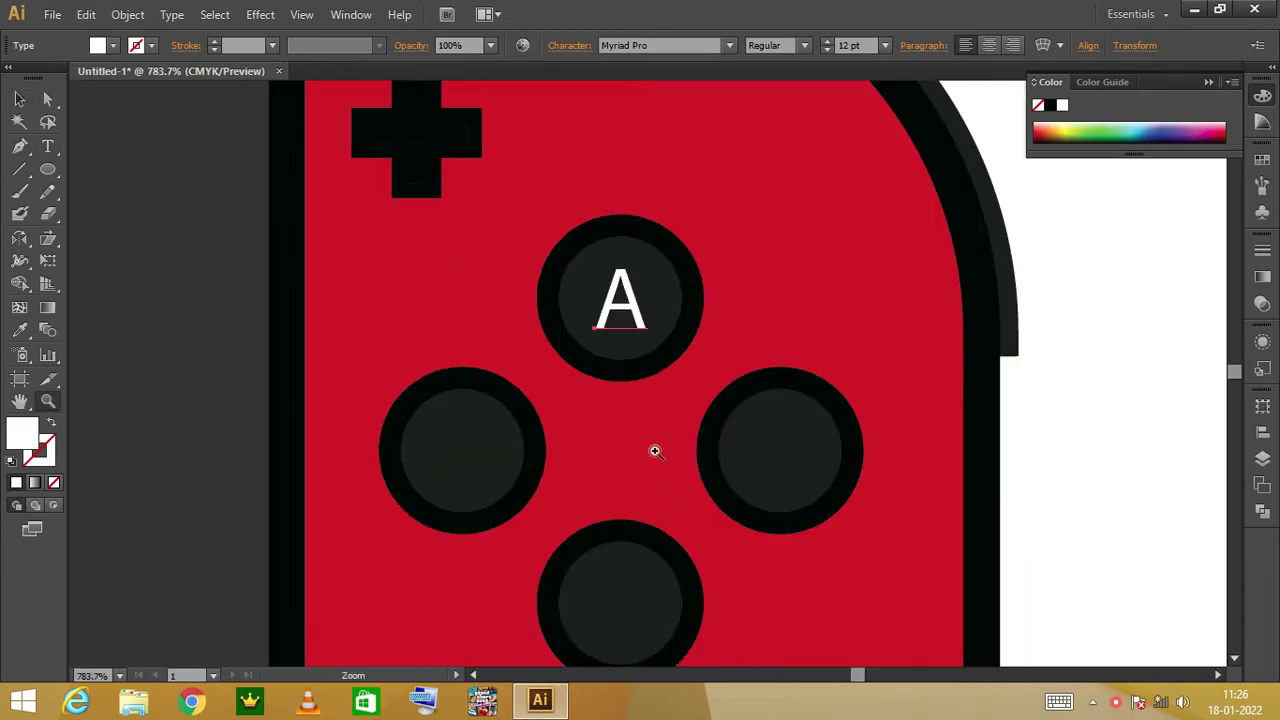
scroll(717, 280, "down", 3)
left_click_drag(574, 194, 417, 352)
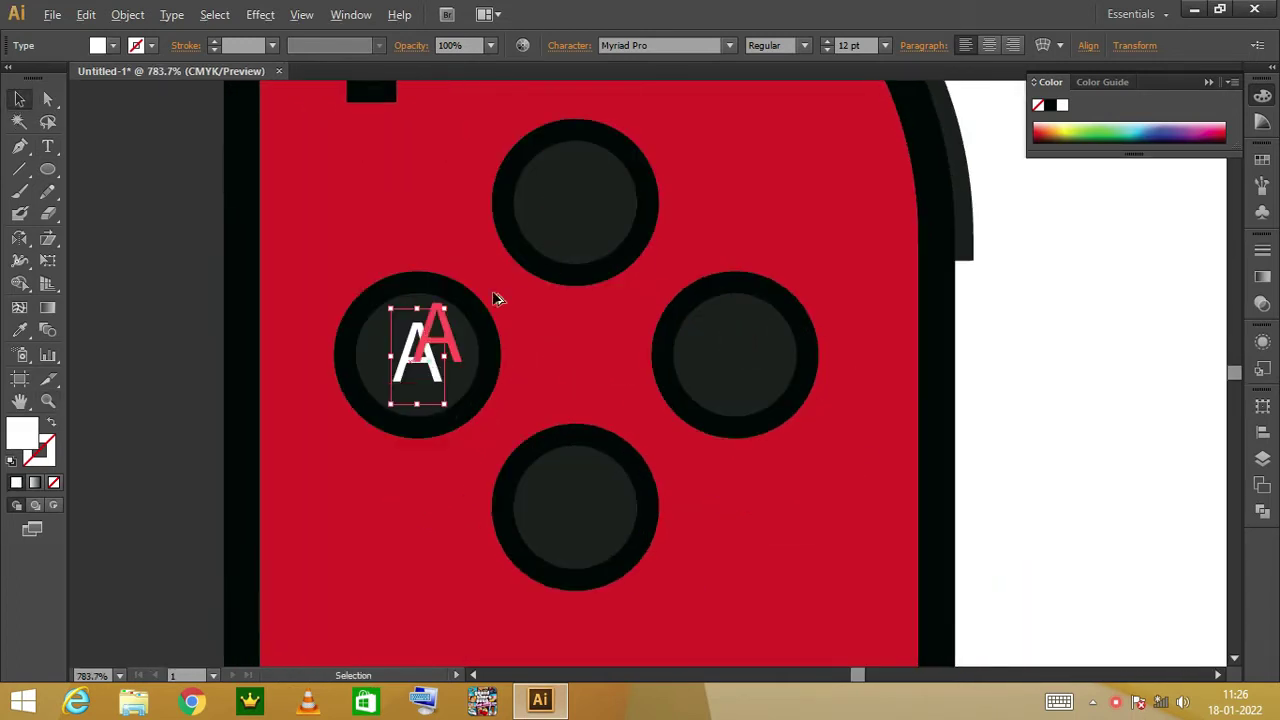
key("t")
left_click(19, 99)
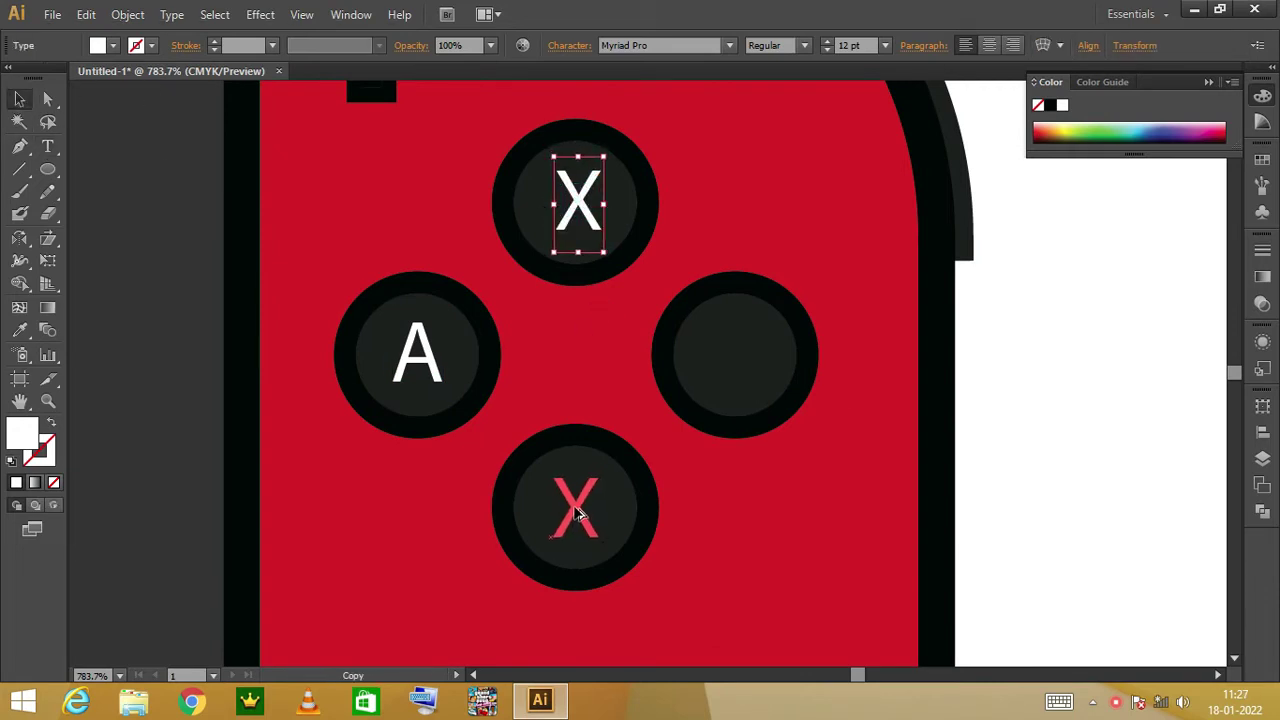
Copy the letter into the bottom and right buttons, retyping them as Y and B.
left_click_drag(575, 205, 578, 508)
key("t")
double_click(577, 505)
type("Y")
key("Escape")
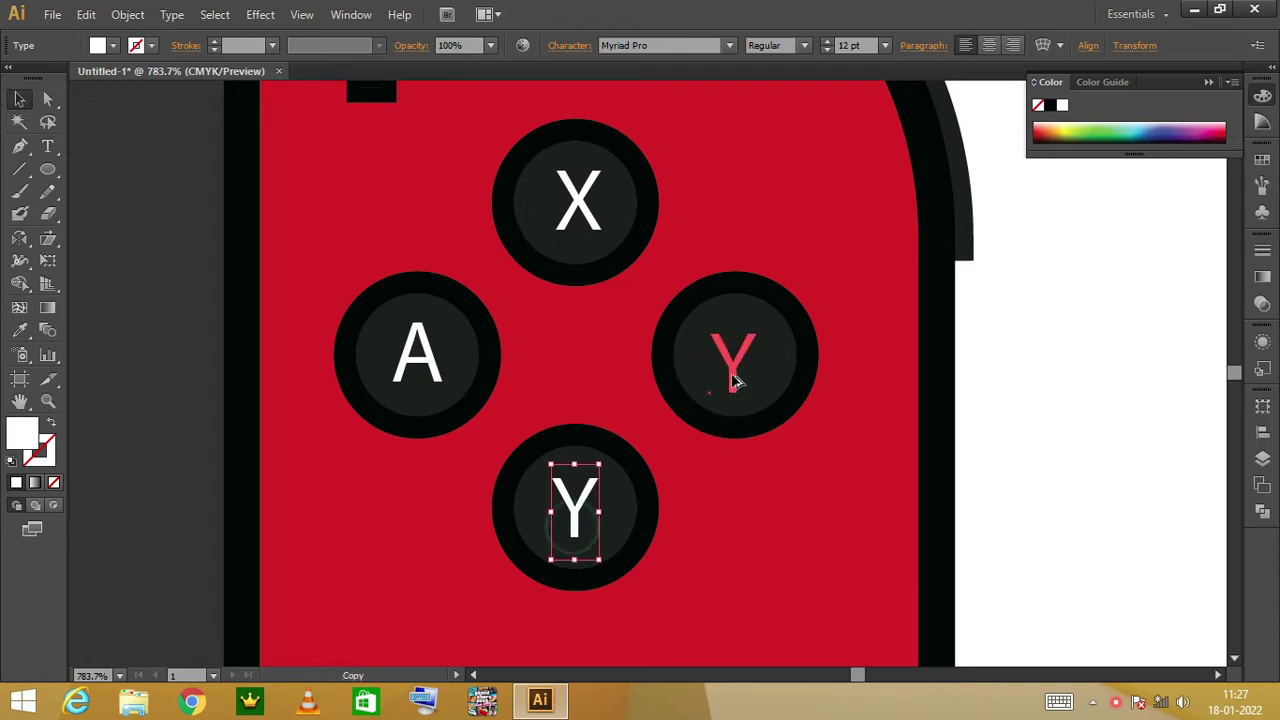
double_click(741, 375)
type("B")
left_click_drag(569, 280, 714, 400)
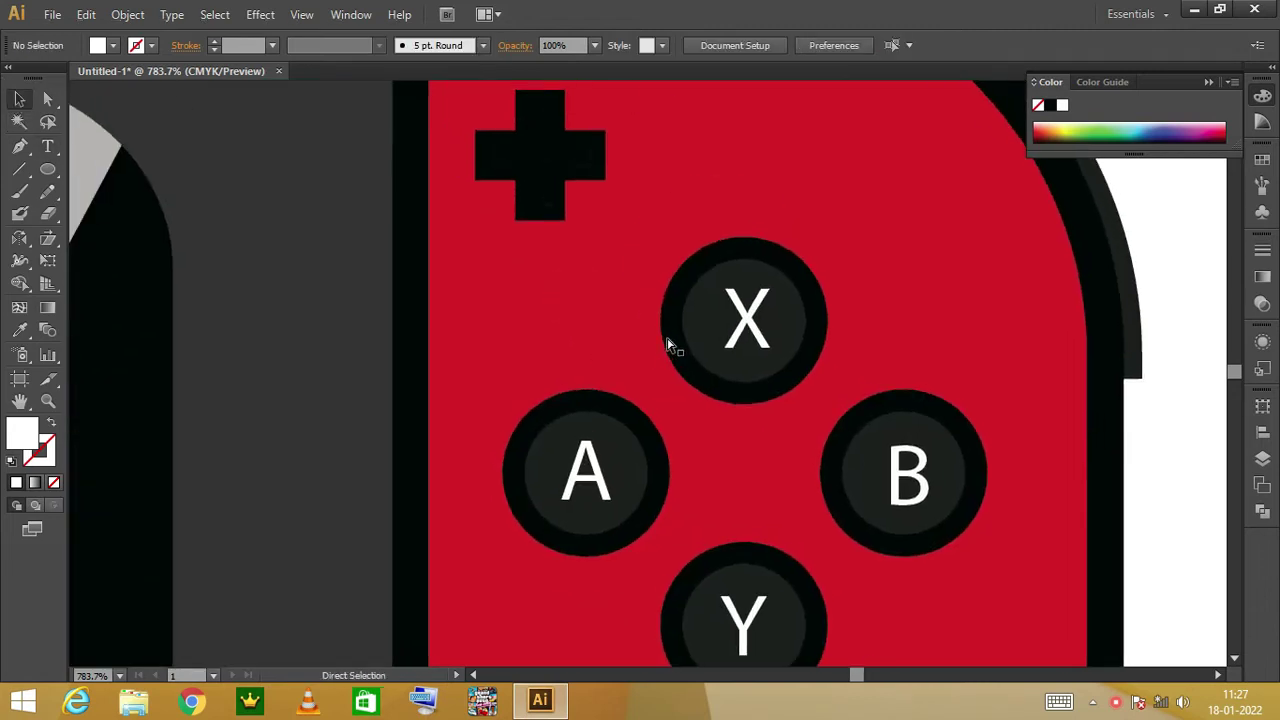
Add a darkened red shadow circle behind the X button and trim its overlap.
left_click_drag(727, 194, 570, 344)
left_click_drag(391, 143, 629, 380)
key("v")
left_click_drag(560, 300, 512, 300)
key("i")
left_click(686, 257)
key("v")
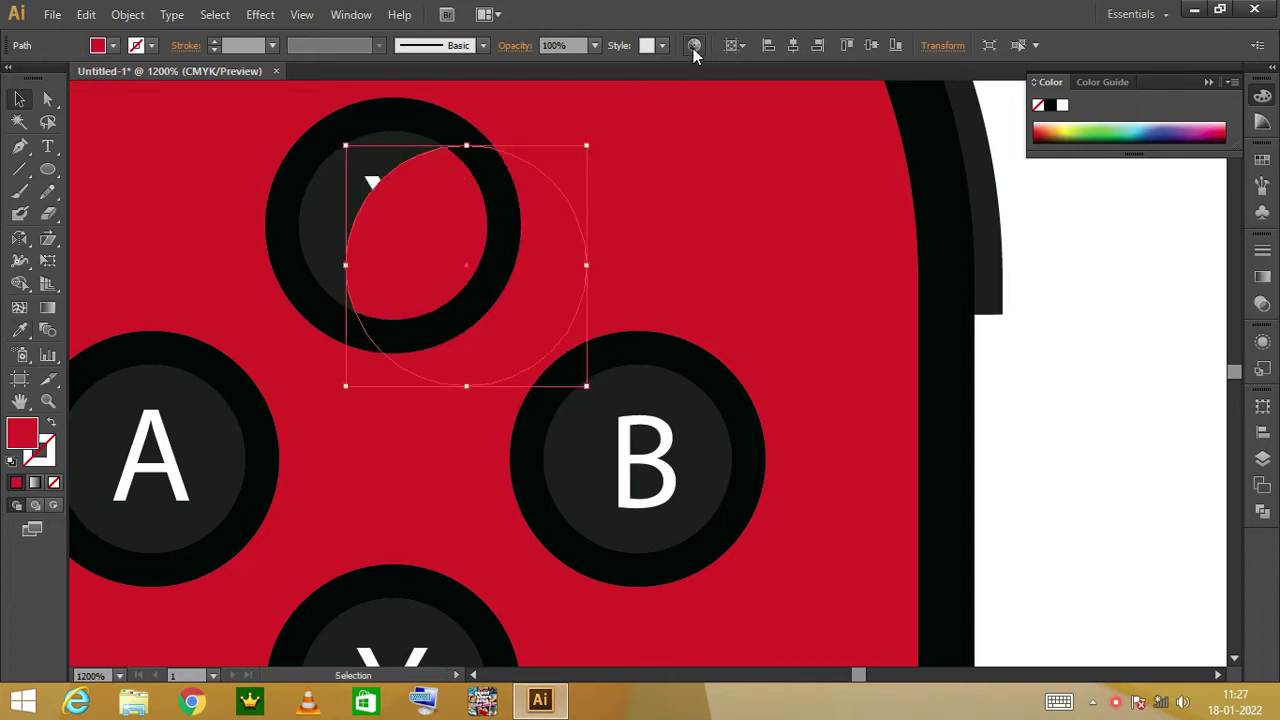
left_click(694, 45)
left_click(753, 527)
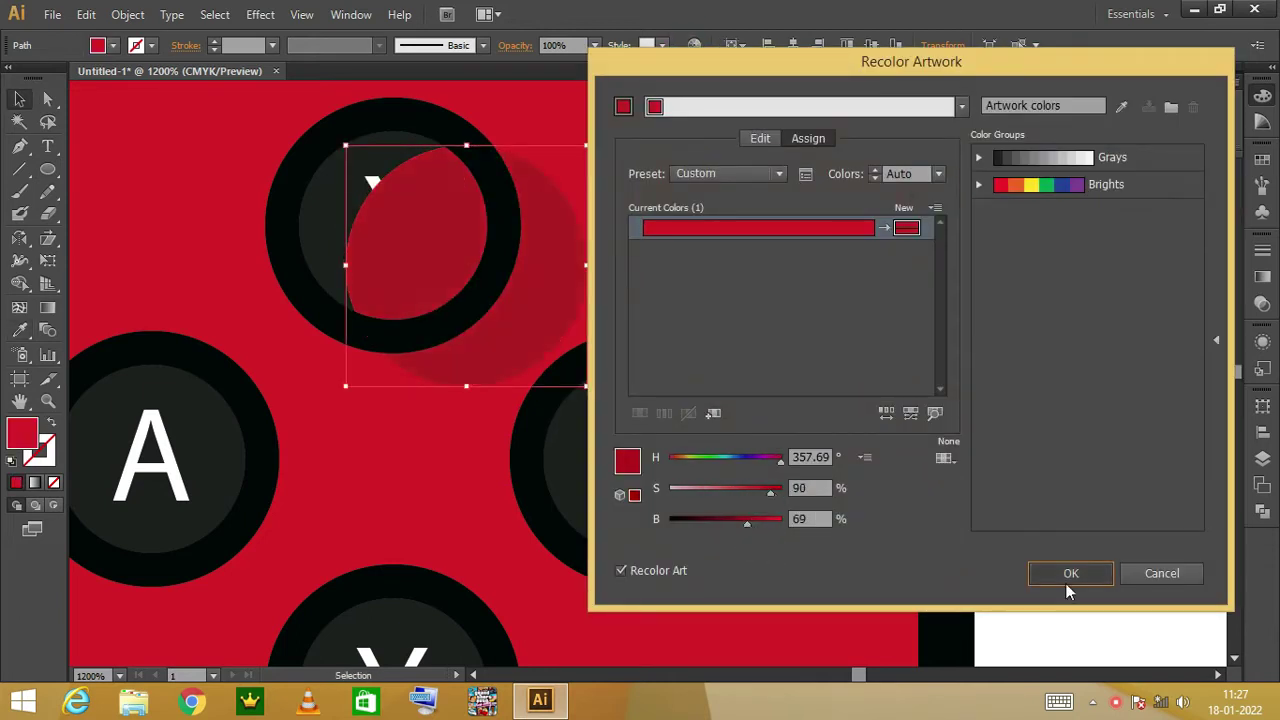
left_click(1071, 573)
left_click(400, 370, "shift")
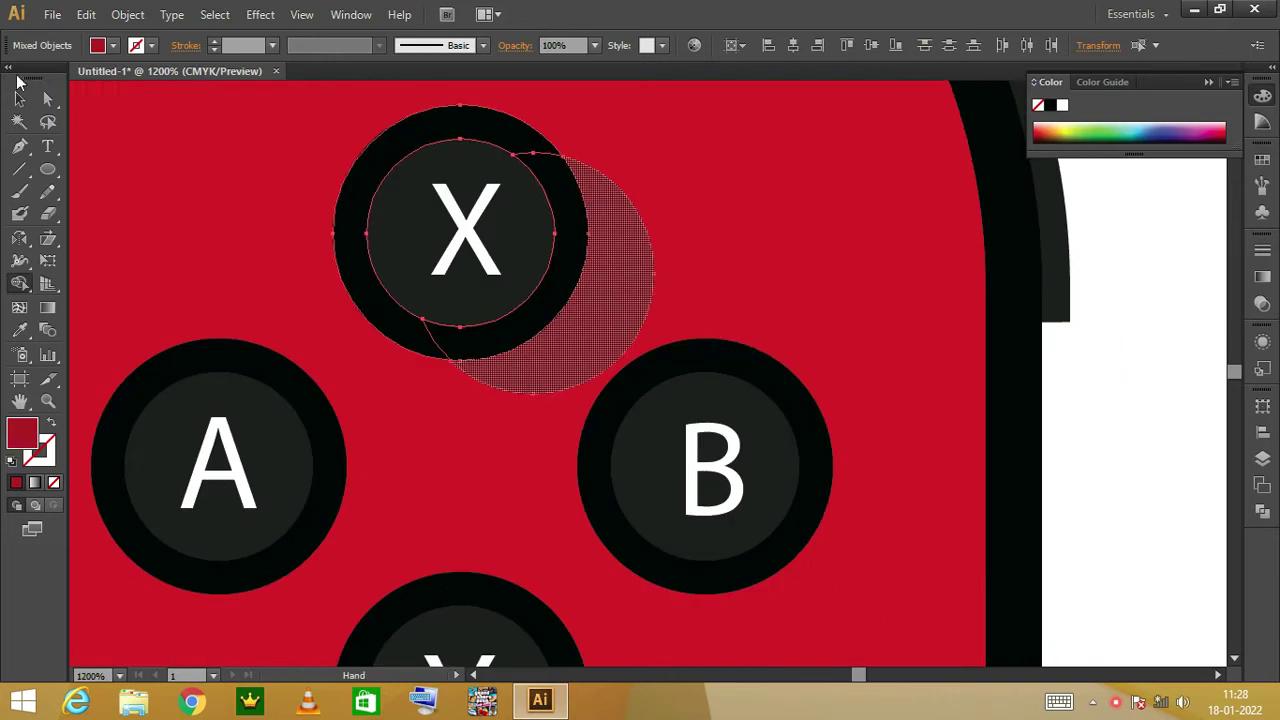
left_click_drag(540, 360, 771, 142)
left_click(824, 207)
Add a red shadow circle offset behind the A button, removing the overlap.
left_click_drag(634, 464, 690, 515)
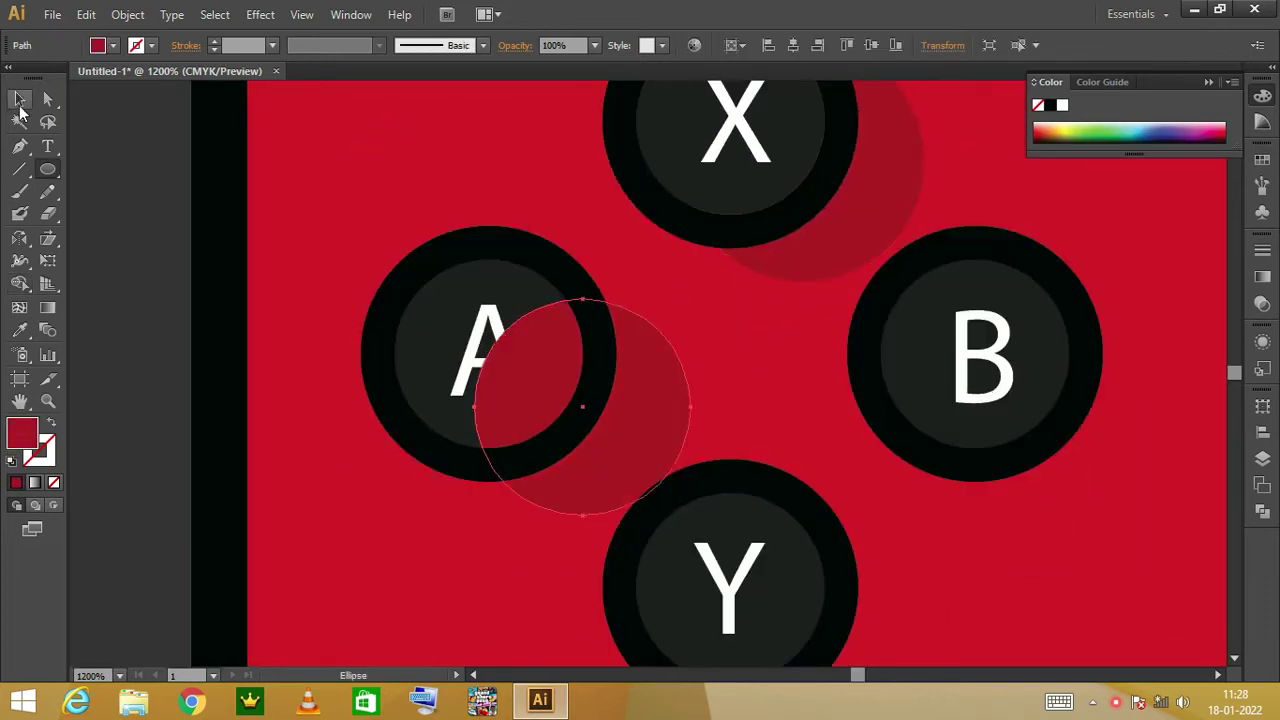
left_click_drag(474, 517, 423, 557)
left_click_drag(580, 441, 560, 414)
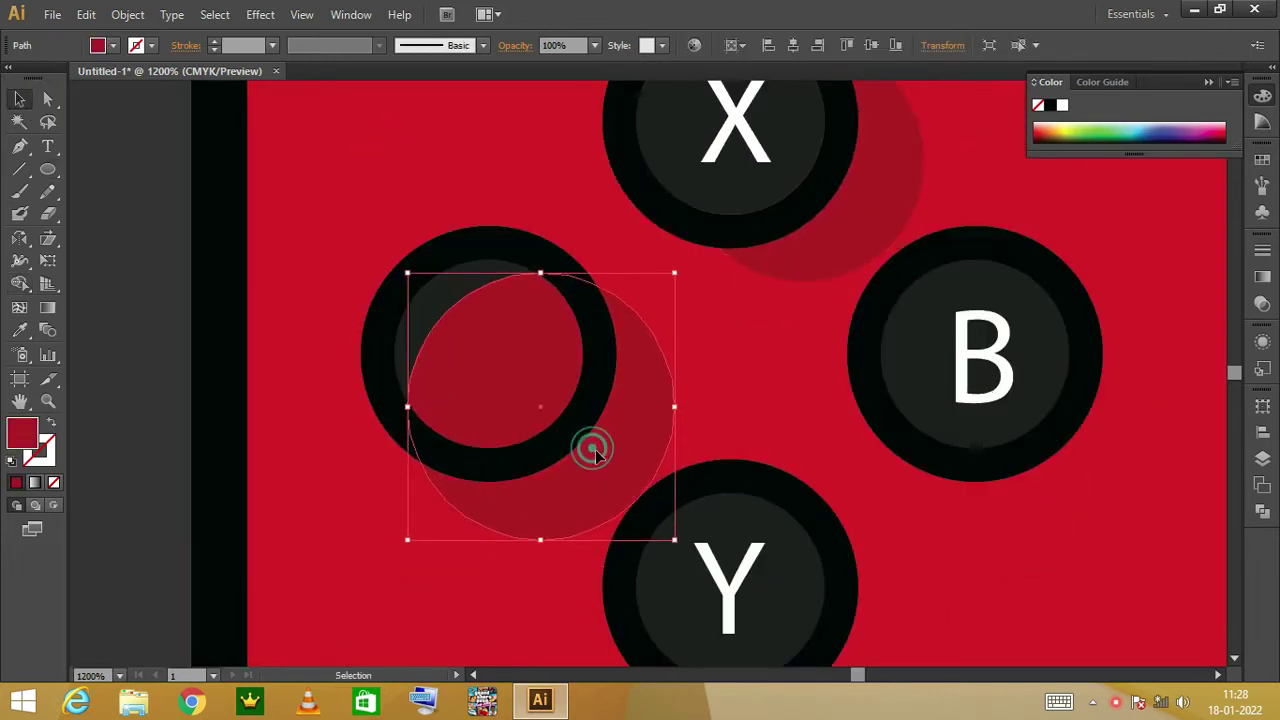
left_click(396, 333, "shift")
key("shift+m")
left_click(490, 350, "alt")
scroll(490, 350, "down", 5)
scroll(490, 350, "right", 5)
key("v")
left_click(298, 229)
Add a red shadow circle behind the Y button and cut away its overlap.
key("l")
mouse_move(483, 269)
left_mouse_down()
mouse_move(700, 523)
mouse_move(729, 515)
left_mouse_up()
key("v")
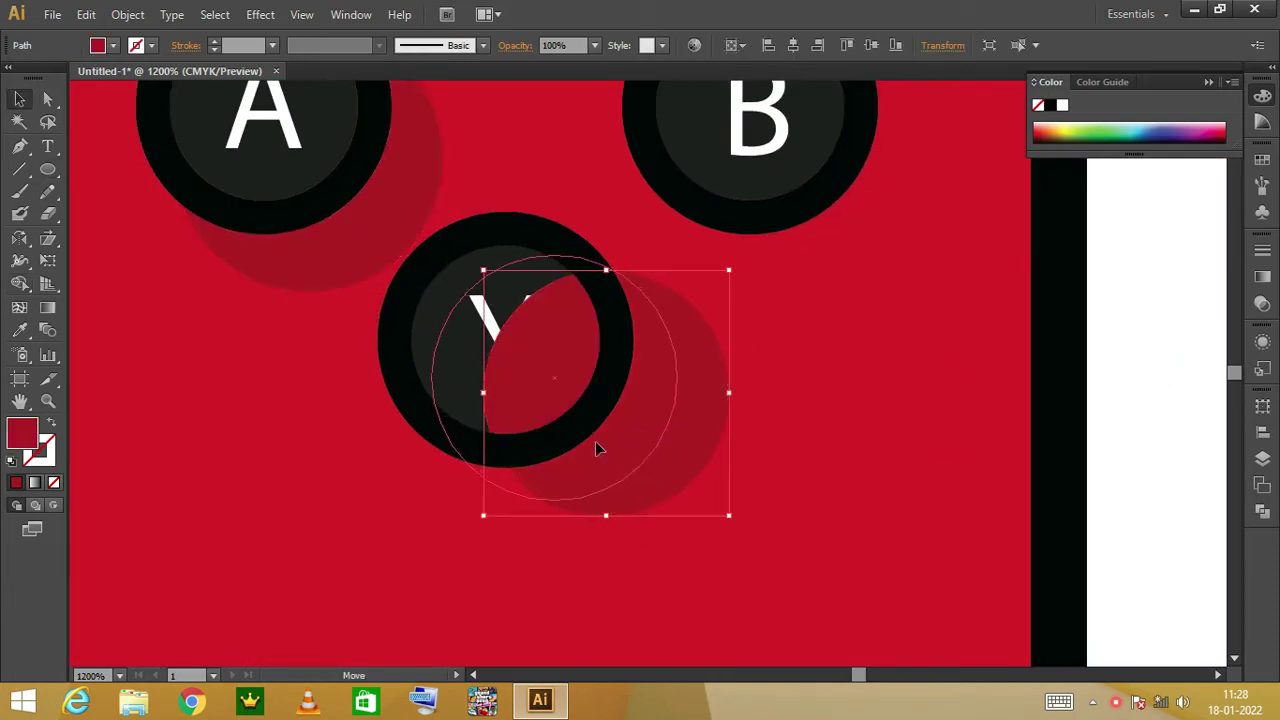
left_click_drag(595, 449, 604, 461)
left_click(372, 412, "shift")
key("shift+m")
left_click(530, 370, "alt")
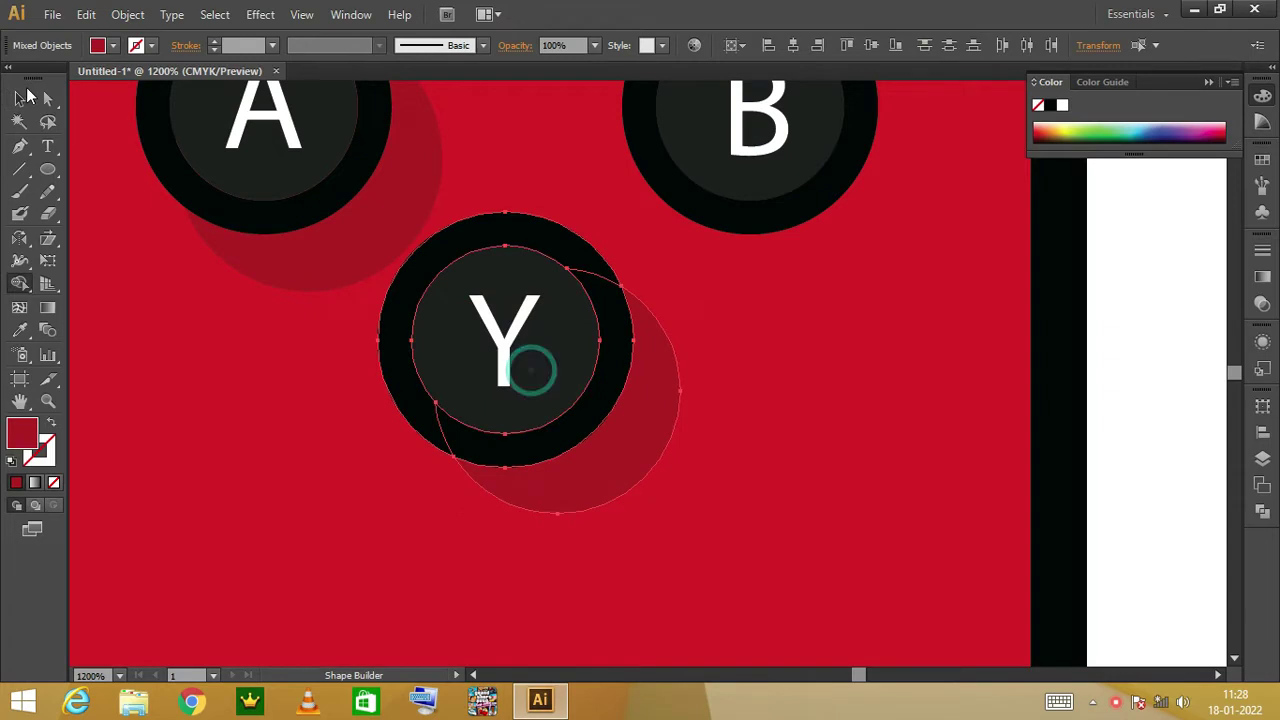
scroll(620, 266, "up", 5)
left_click(620, 266)
Add a shadow circle behind the B button, trim the overlap, and check all four.
scroll(620, 266, "right", 2)
key("i")
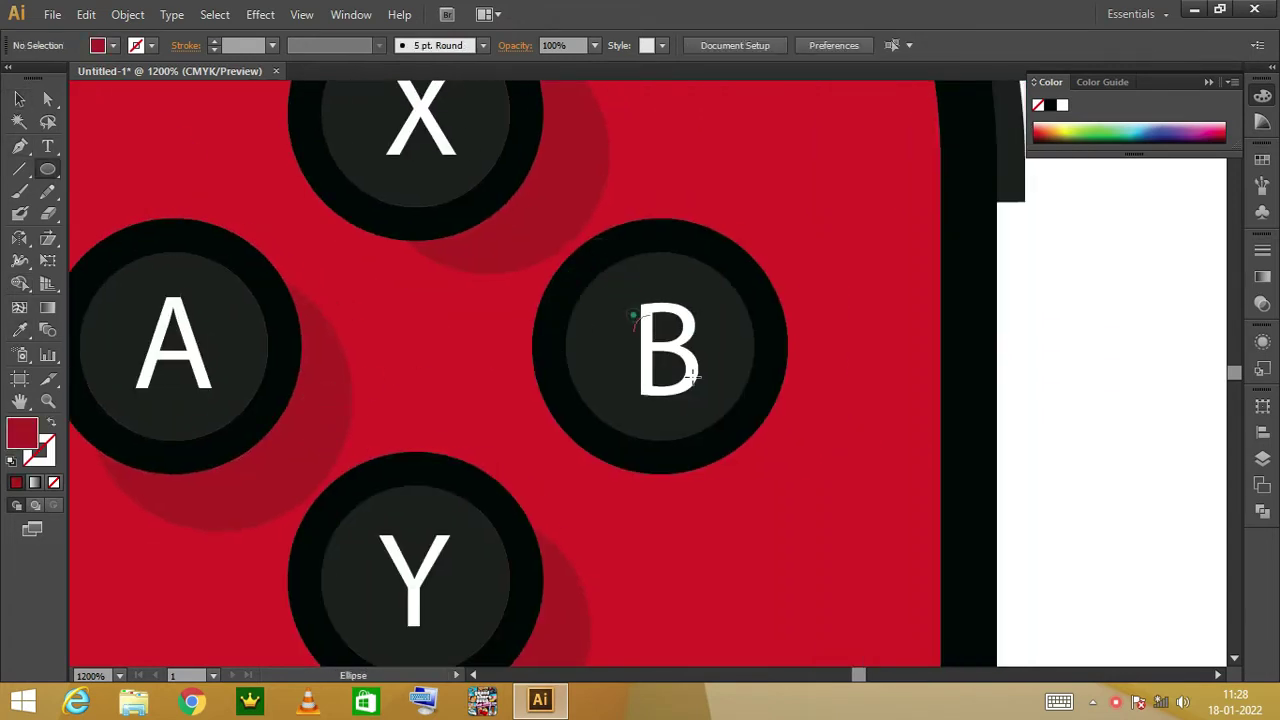
left_click_drag(633, 316, 880, 545)
left_click_drag(791, 480, 757, 436)
left_click(557, 380, "shift")
key("shift+m")
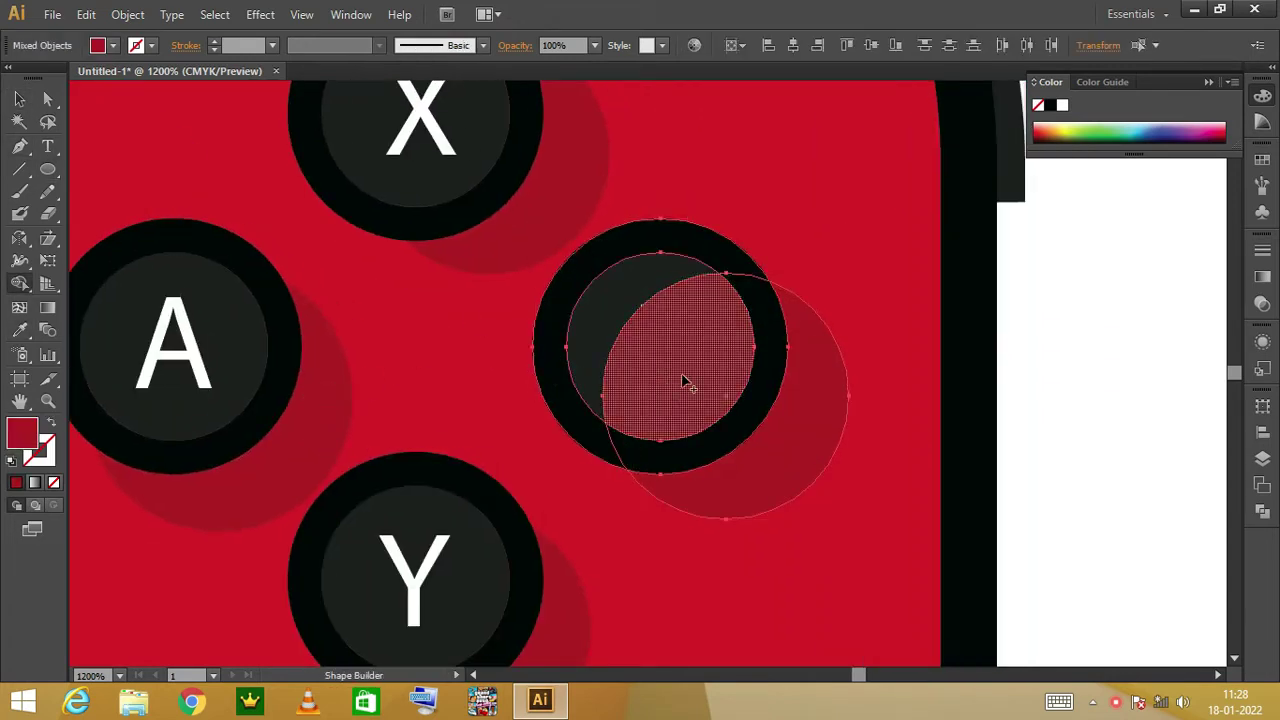
left_click(686, 382, "alt")
key("v")
left_click(1100, 313)
key("ctrl+minus")
key("ctrl+minus")
key("ctrl+minus")
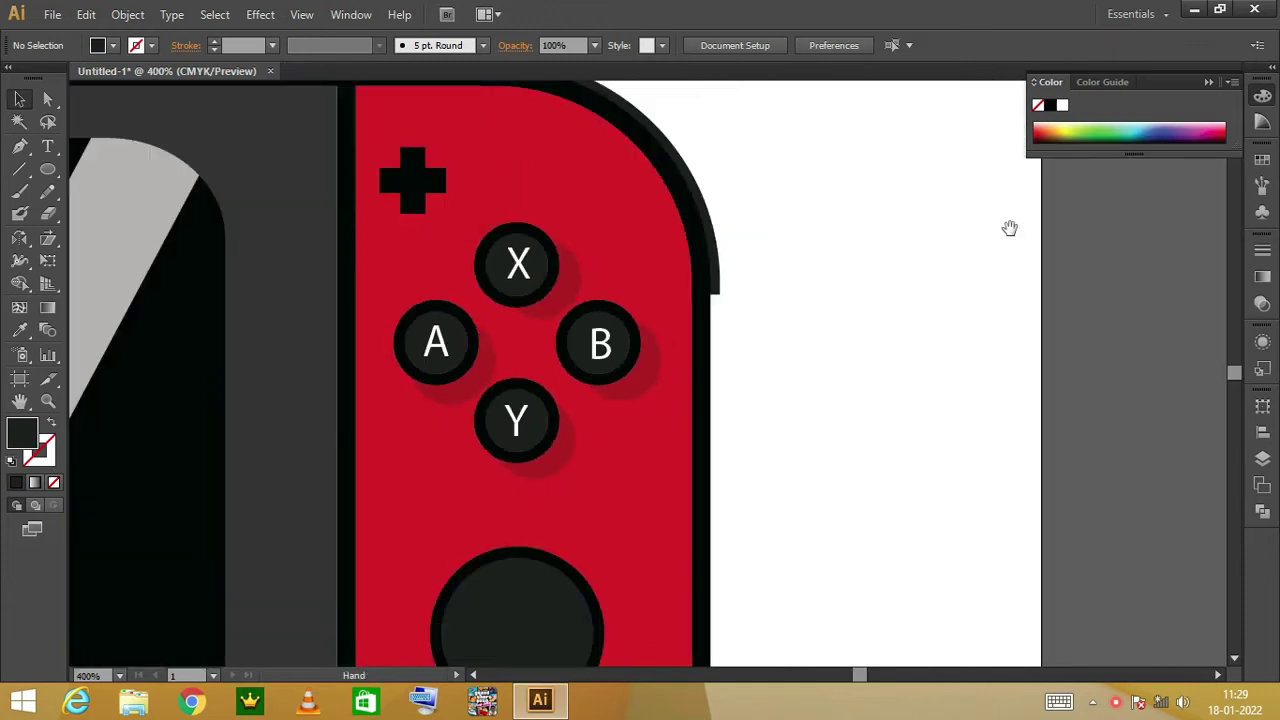
Redraw the A button's shadow circle and trim its overlap with Shape Builder.
key("ctrl+plus")
key("ctrl+plus")
key("l")
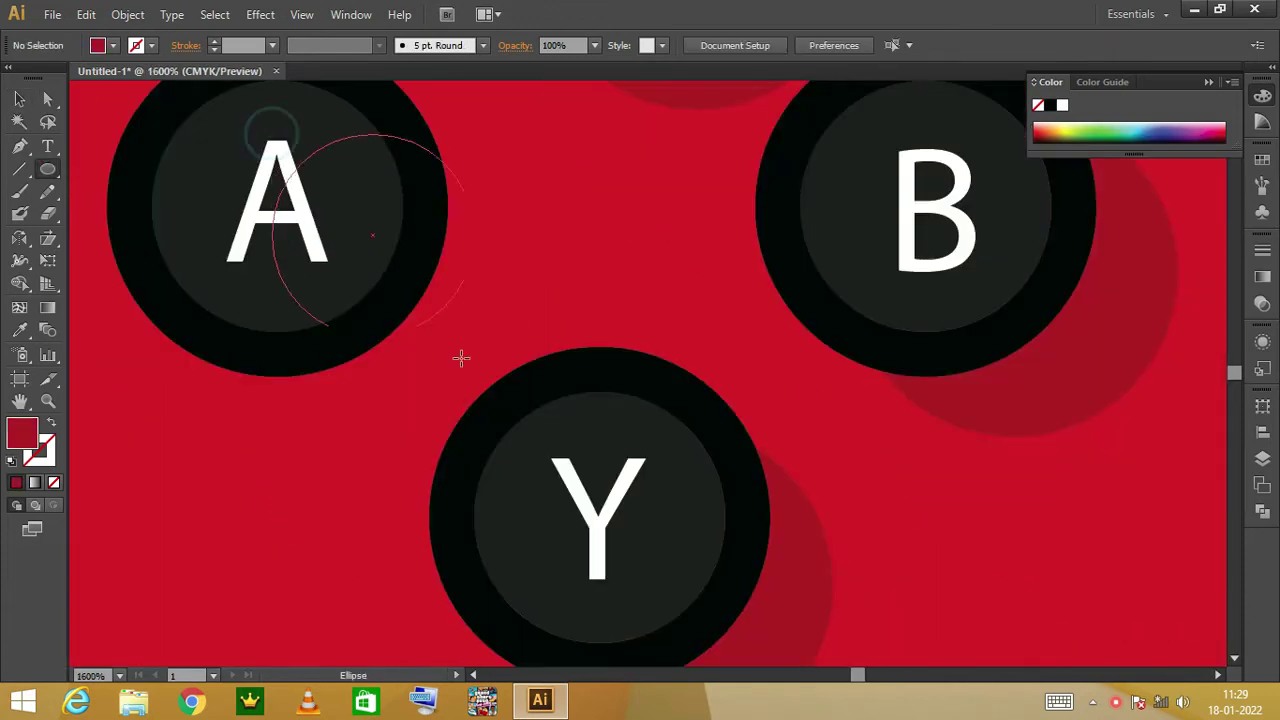
left_click_drag(407, 246, 671, 512)
left_click_drag(359, 546, 345, 543)
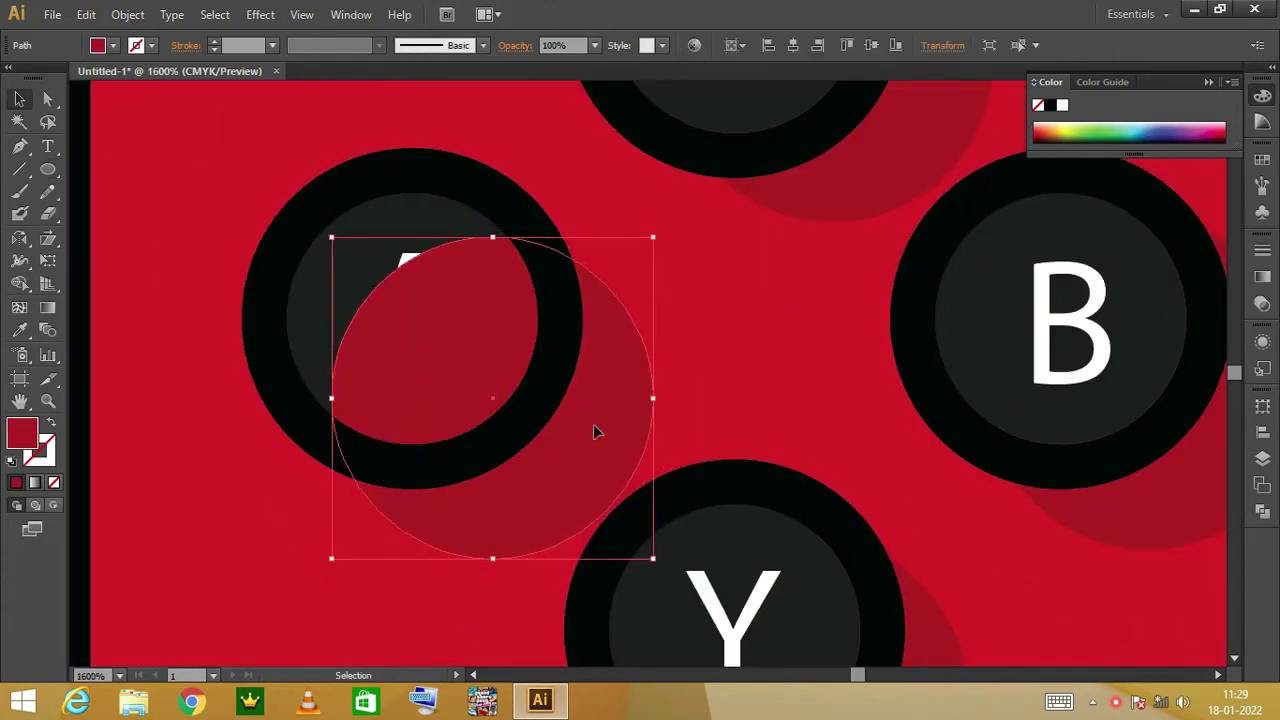
left_click_drag(610, 408, 615, 423)
left_click(560, 300, "shift")
key("shift+m")
left_click(471, 357, "alt")
key("v")
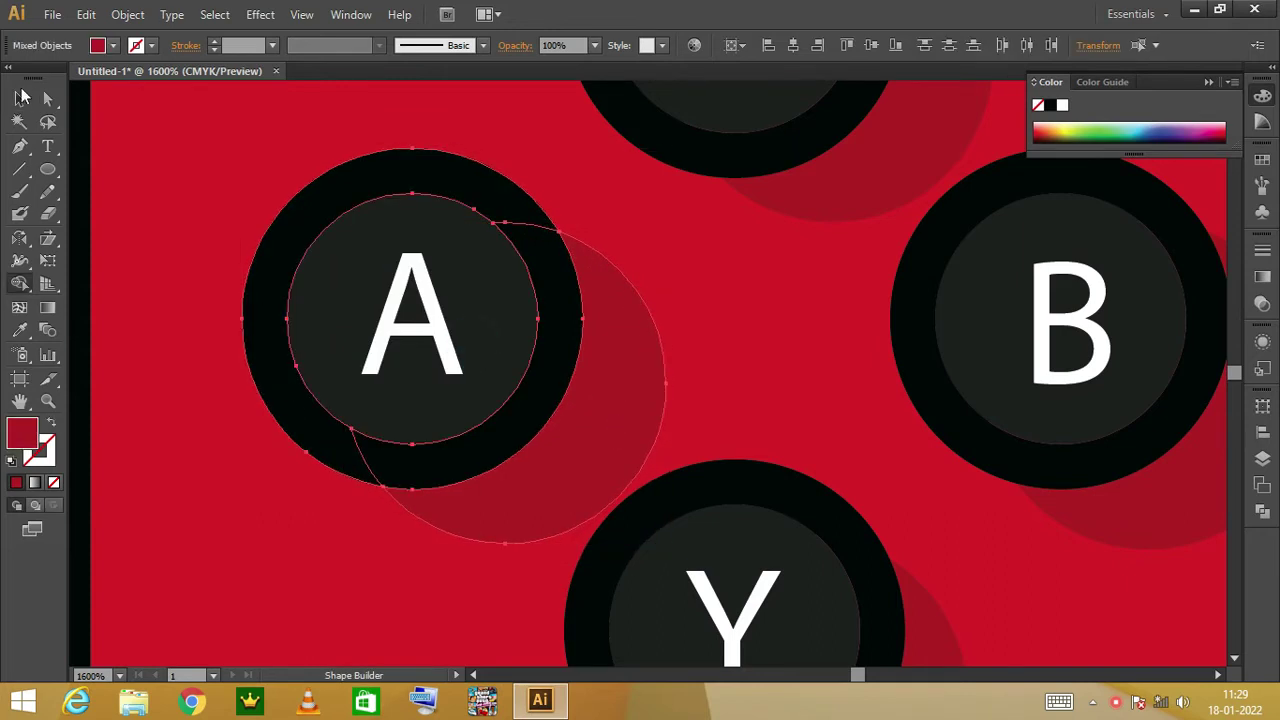
key("ctrl+minus")
key("ctrl+minus")
key("ctrl+minus")
mouse_move(933, 569)
left_mouse_down()
mouse_move(903, 407)
mouse_move(921, 307)
left_mouse_up()
Fill the stick's inner disc black (000000) and resize a black copy.
key("ctrl+plus")
key("ctrl+plus")
key("ctrl+plus")
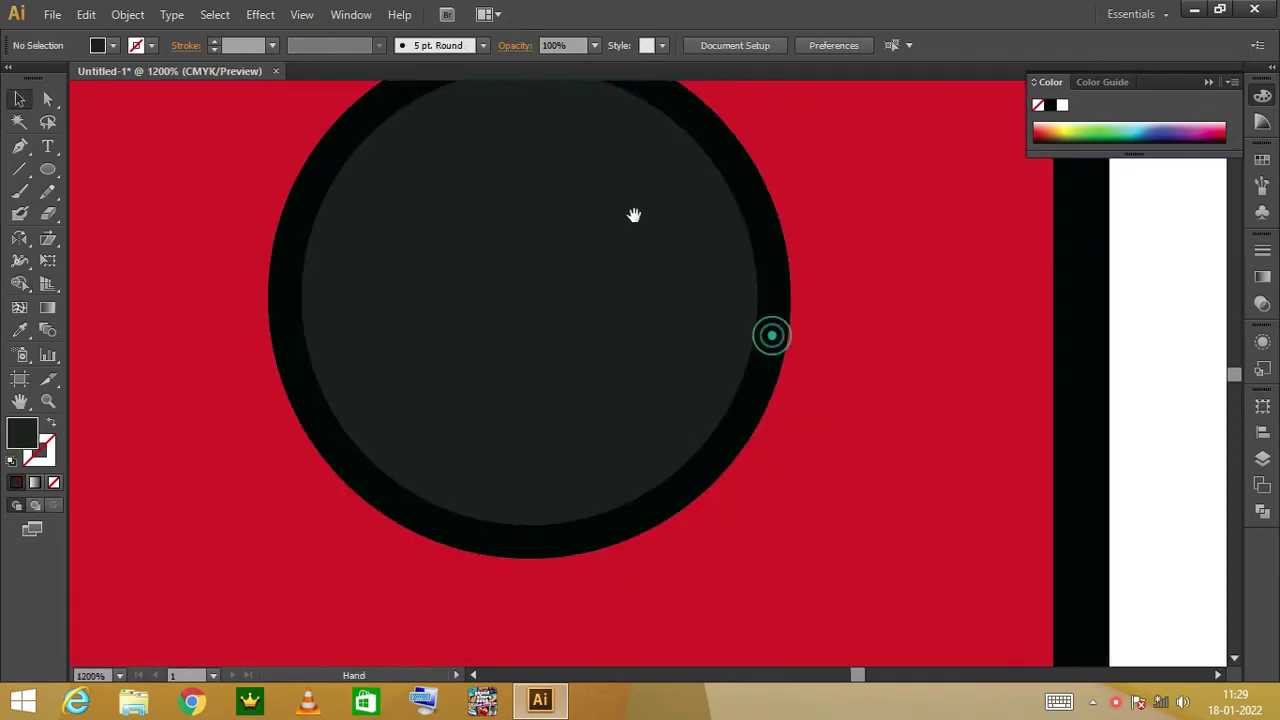
left_click(546, 303)
double_click(22, 432)
type("000000")
key("Return")
mouse_move(749, 569)
left_mouse_down()
mouse_move(710, 465)
mouse_move(706, 552)
left_mouse_up()
left_click_drag(1020, 317, 934, 257)
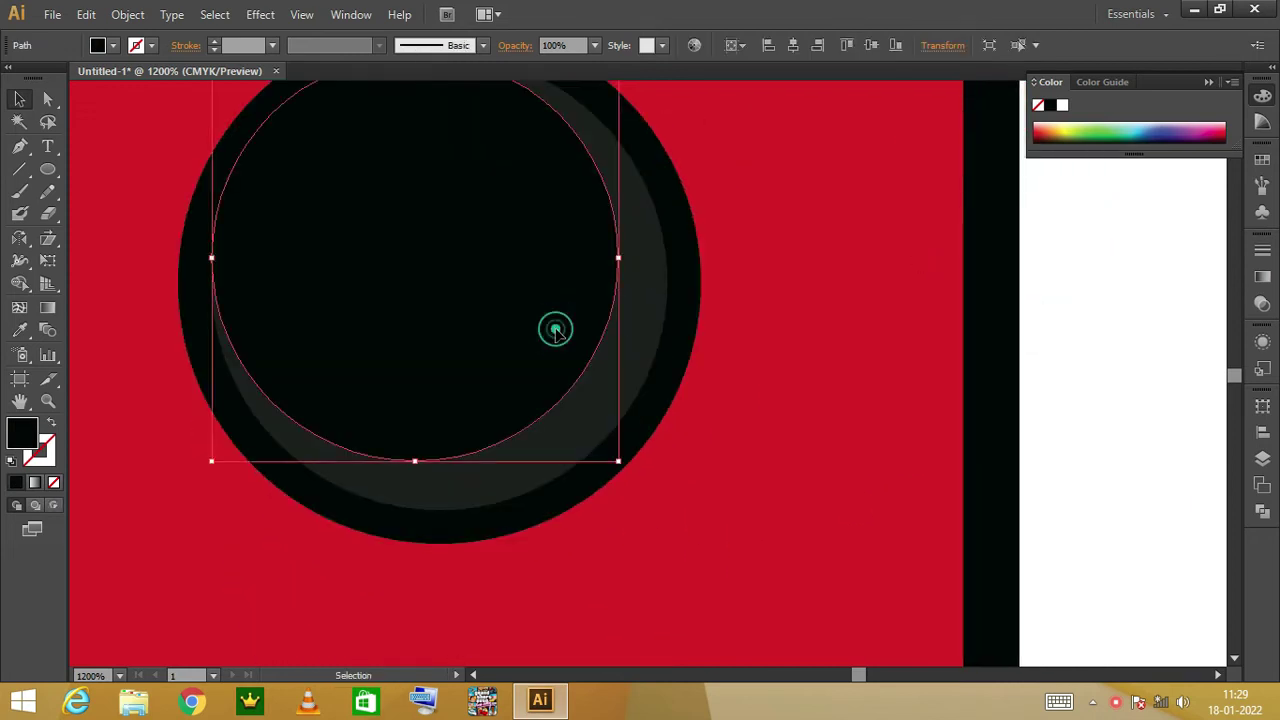
left_click_drag(535, 260, 599, 511)
Fill a circle with the body red and trim its overlap with the stick's disc.
key("i")
left_click(583, 380)
key("v")
left_click_drag(448, 362, 497, 434)
left_click(277, 423, "shift")
key("shift+m")
left_click(357, 349)
mouse_move(727, 370)
left_mouse_down()
mouse_move(1017, 375)
mouse_move(793, 390)
left_mouse_up()
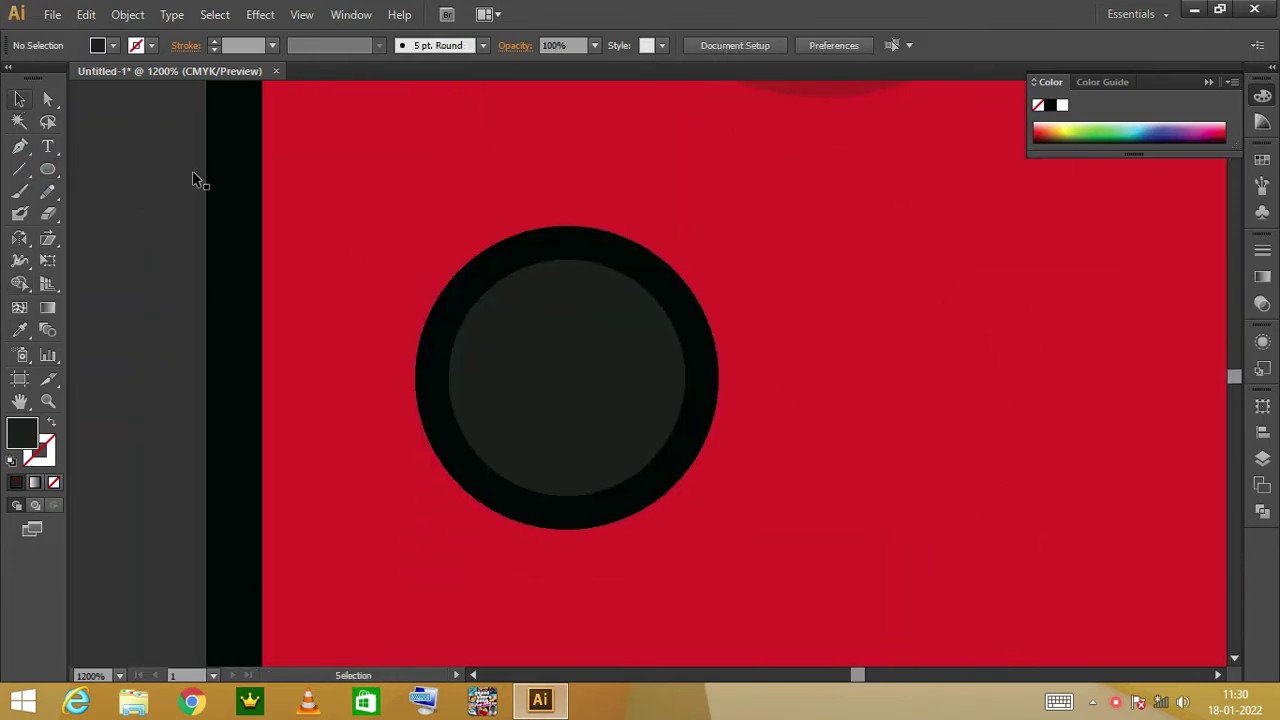
Paste a copy of the small button's inner circle in front, shrink it, and fill it #383637.
left_click(423, 366)
key("ctrl+c")
key("ctrl+f")
double_click(22, 432)
key("Return")
left_click_drag(686, 494, 628, 440)
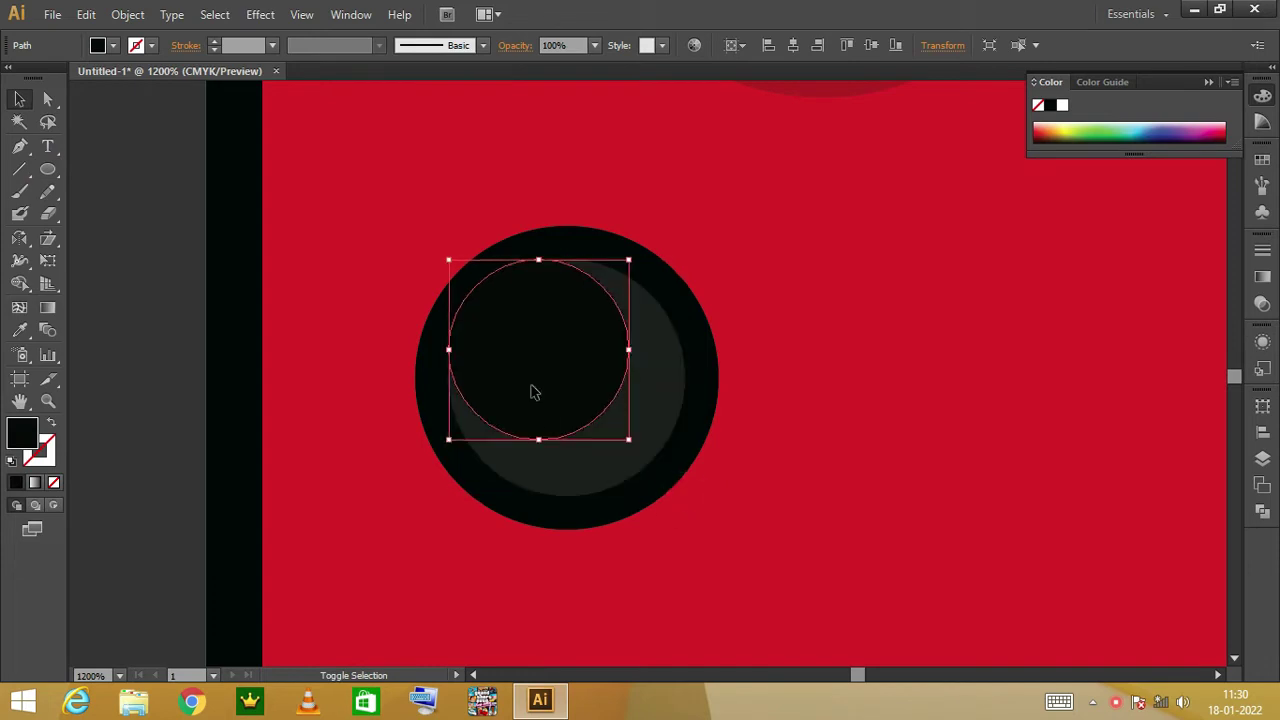
left_click_drag(534, 392, 577, 414)
mouse_move(655, 462)
left_mouse_down()
mouse_move(551, 357)
mouse_move(594, 392)
mouse_move(586, 383)
left_mouse_up()
double_click(22, 432)
left_click(666, 403)
left_click(1104, 224)
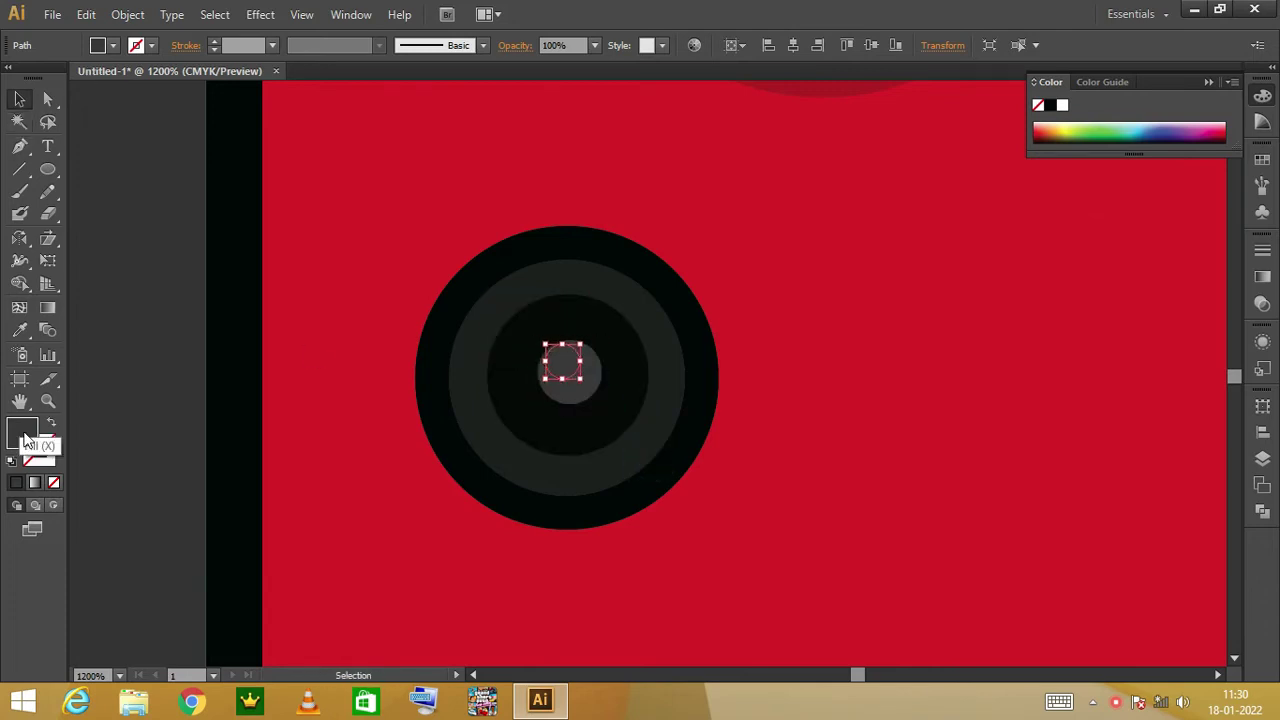
Pen a shading path down the blue Joy-Con's edge and around its bottom corner.
key("ctrl+plus")
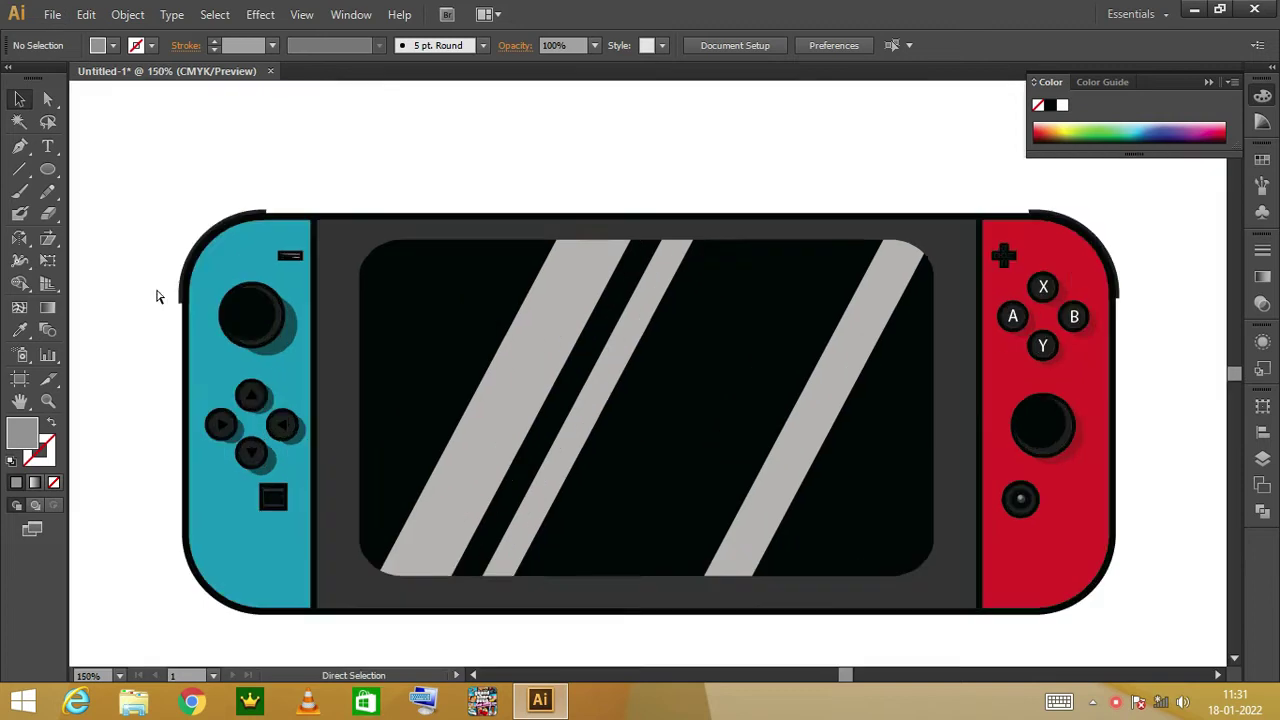
left_click_drag(570, 478, 508, 433)
left_click(331, 233)
left_click(346, 388)
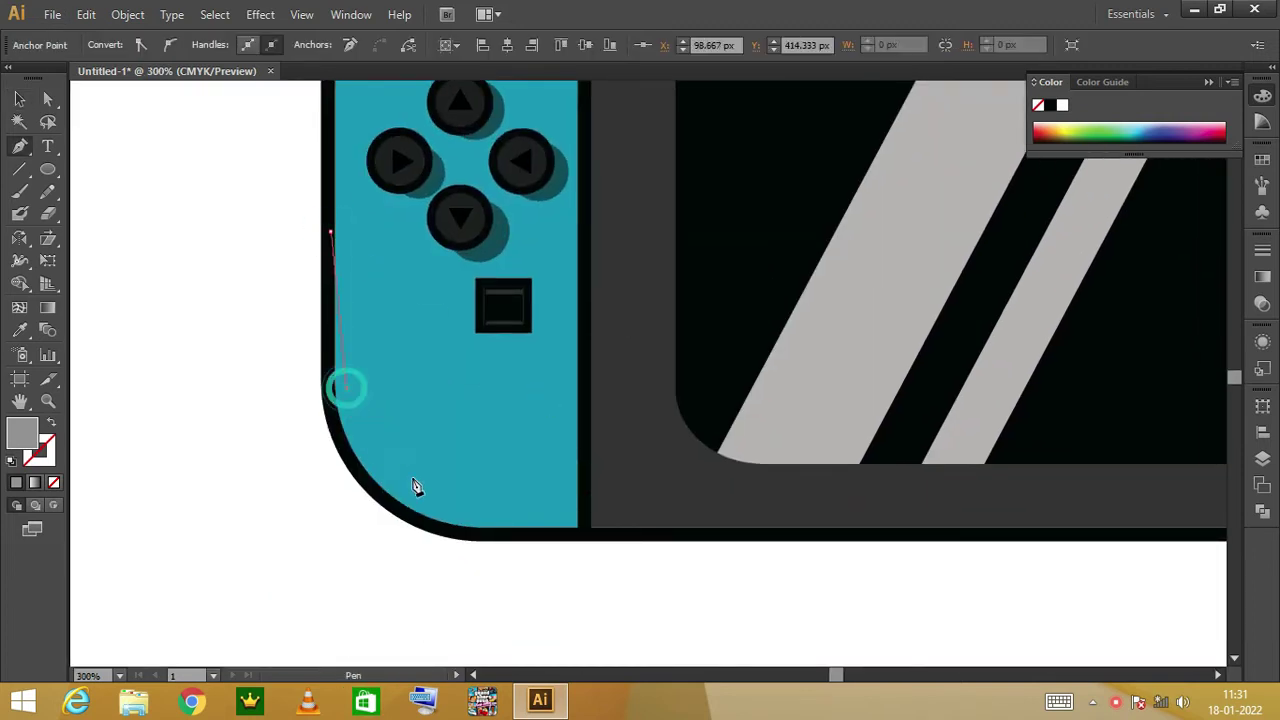
left_click_drag(357, 214, 297, 383)
left_click_drag(306, 540, 226, 480)
left_click_drag(310, 577, 385, 603)
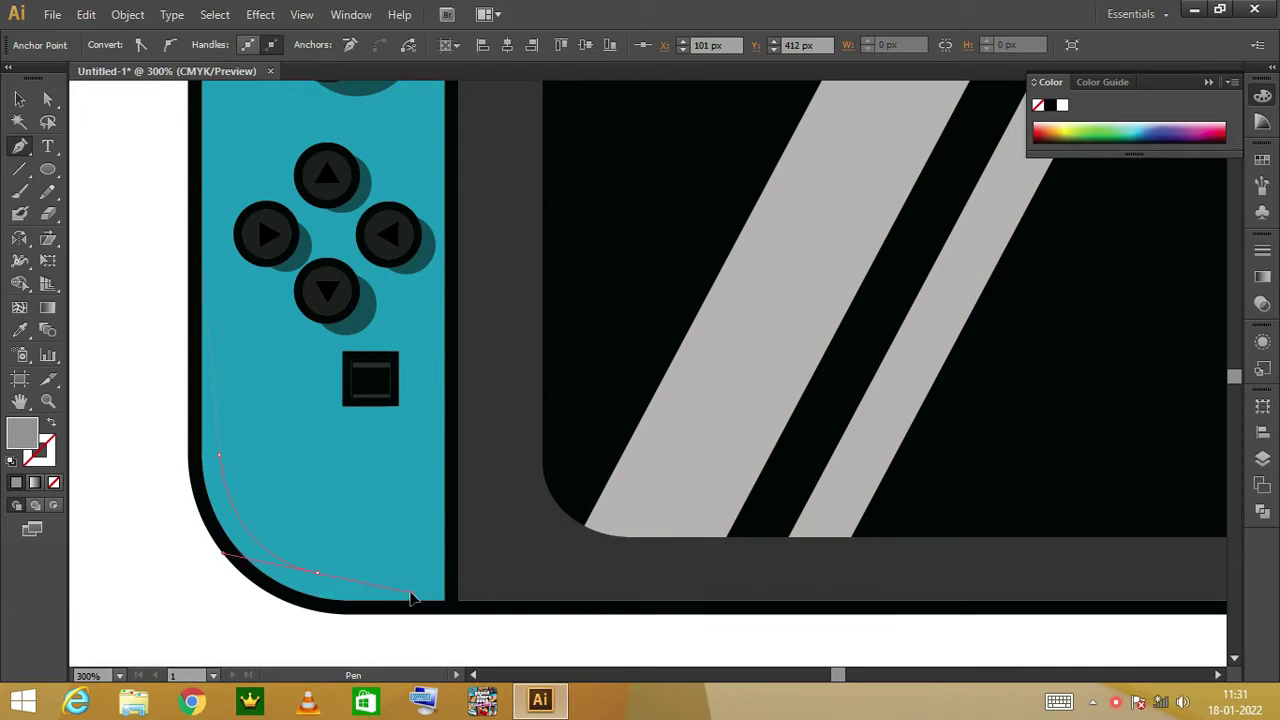
left_click_drag(413, 597, 323, 586)
left_click(429, 586)
Continue the shading path along the controller's bottom.
scroll(416, 400, "up", 3)
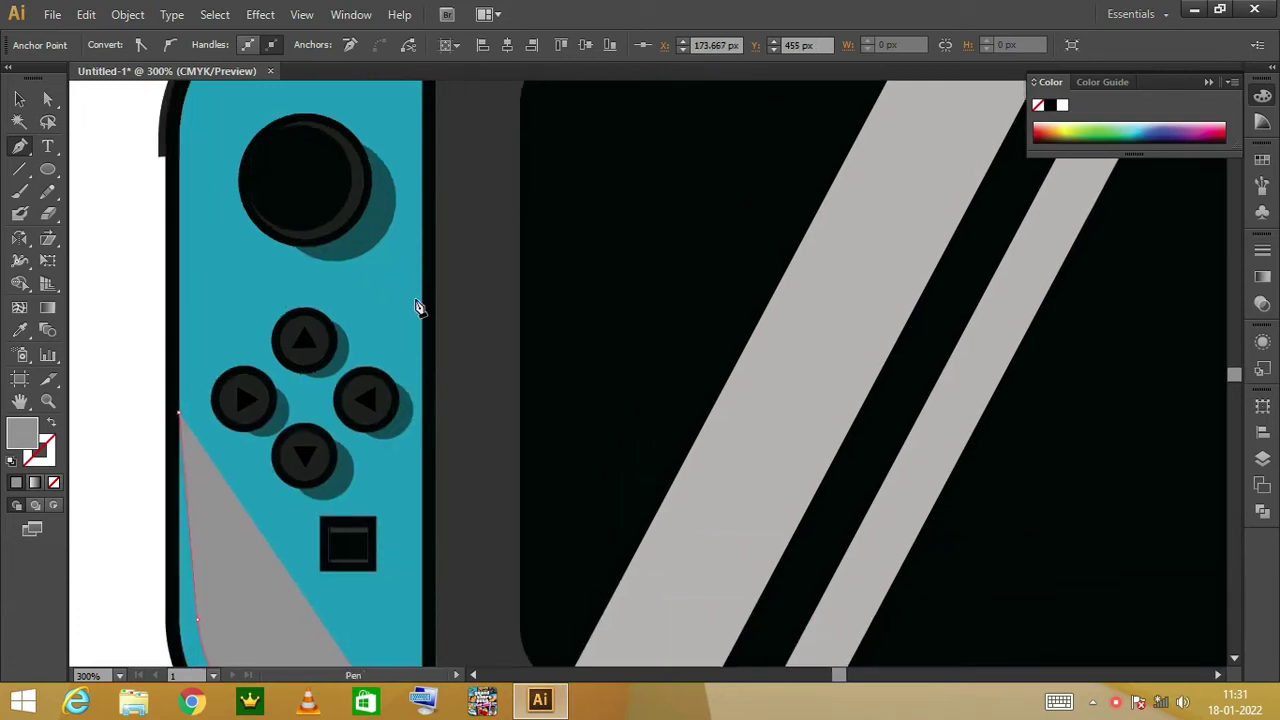
scroll(418, 306, "down", 3)
left_click(429, 403)
left_click(183, 517)
left_click_drag(135, 545, 103, 428)
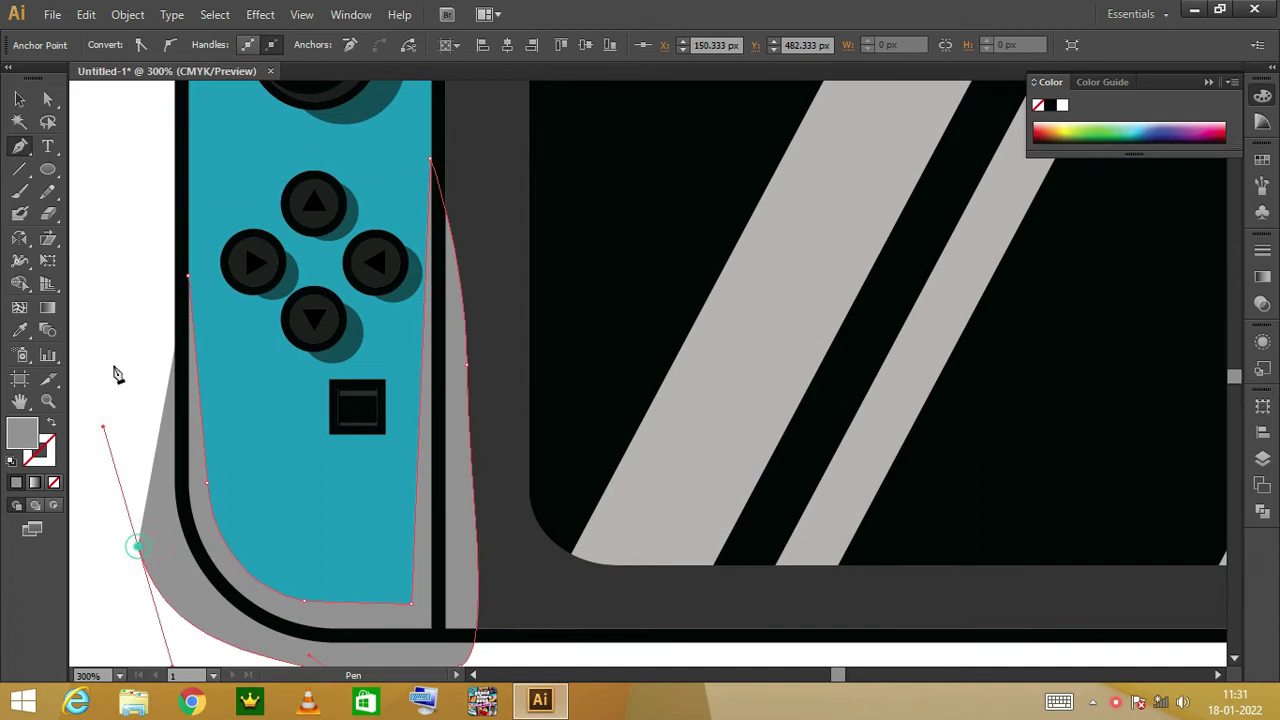
left_click_drag(72, 269, 133, 443)
Colour the shade dark teal and trim off the part outside the Joy-Con.
left_click(450, 262)
scroll(366, 321, "down", 8)
left_click(366, 321, "shift")
key("shift+m")
left_click(428, 475, "alt")
left_click(19, 99)
scroll(180, 490, "up", 8)
left_click_drag(179, 491, 267, 441)
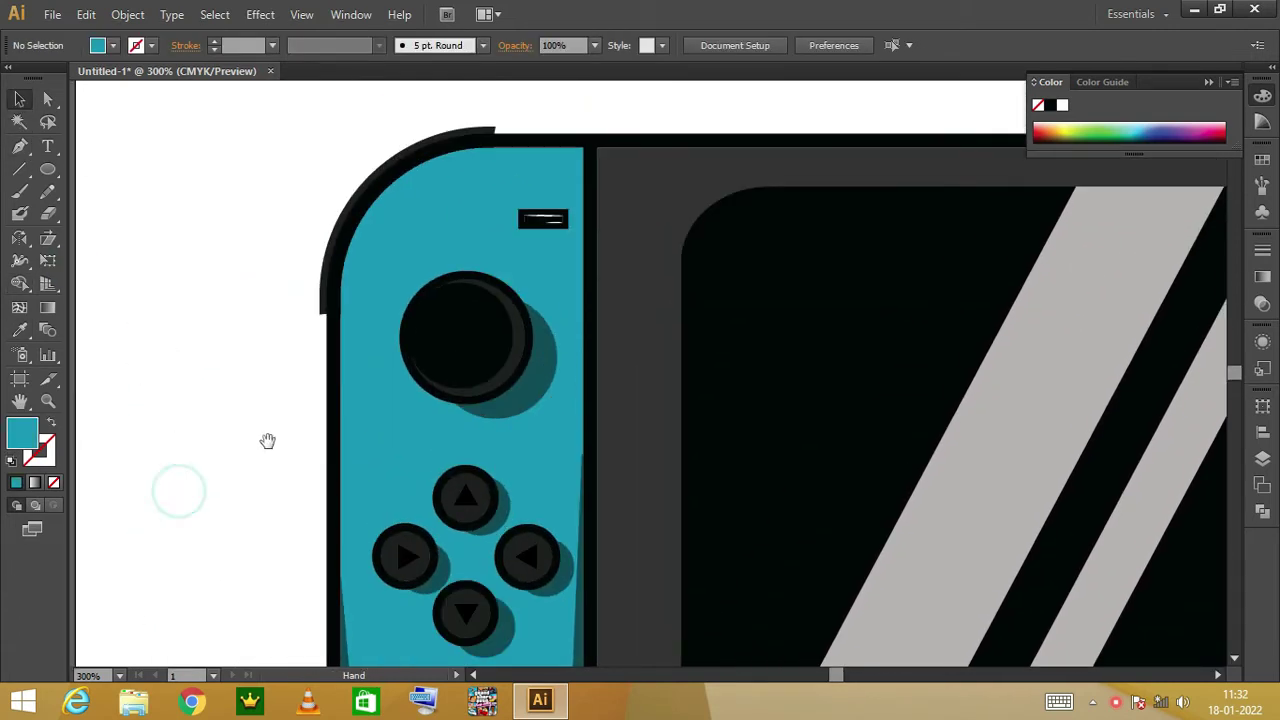
Pen a highlight across the Joy-Con's top and raise its blue brightness to 82.
left_click(398, 207)
left_click_drag(465, 168, 632, 163)
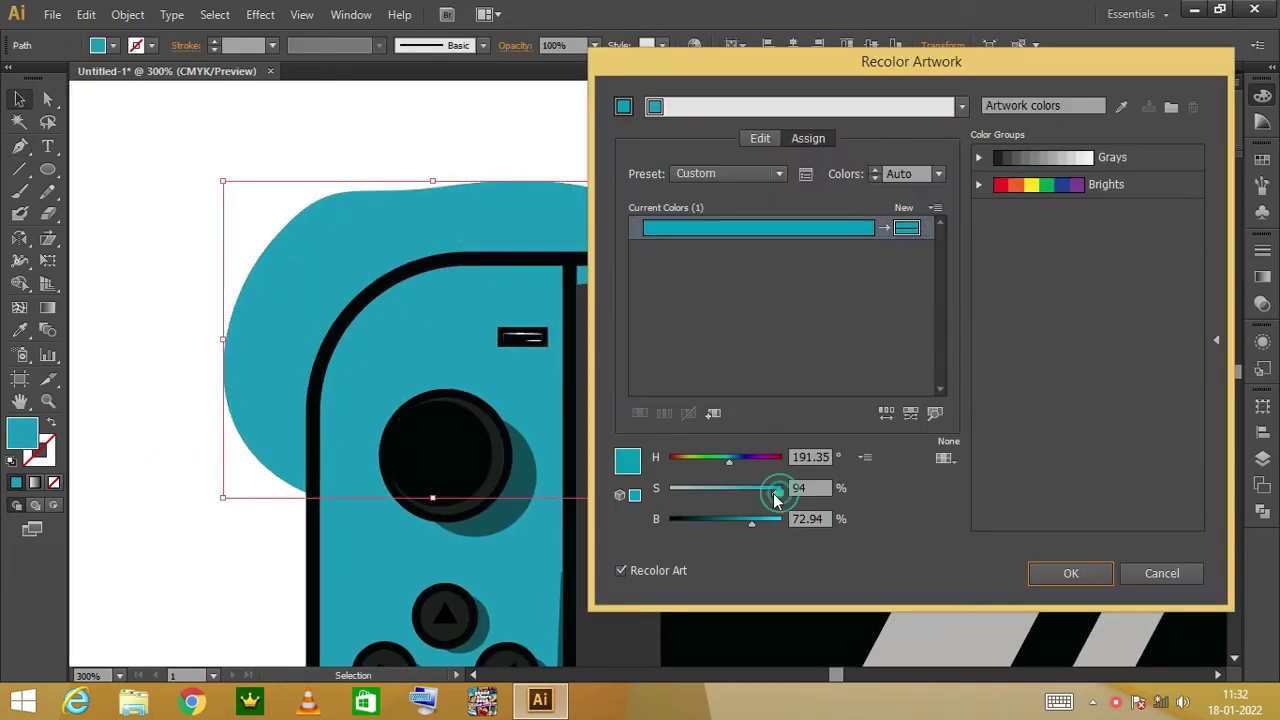
left_click_drag(753, 527, 760, 532)
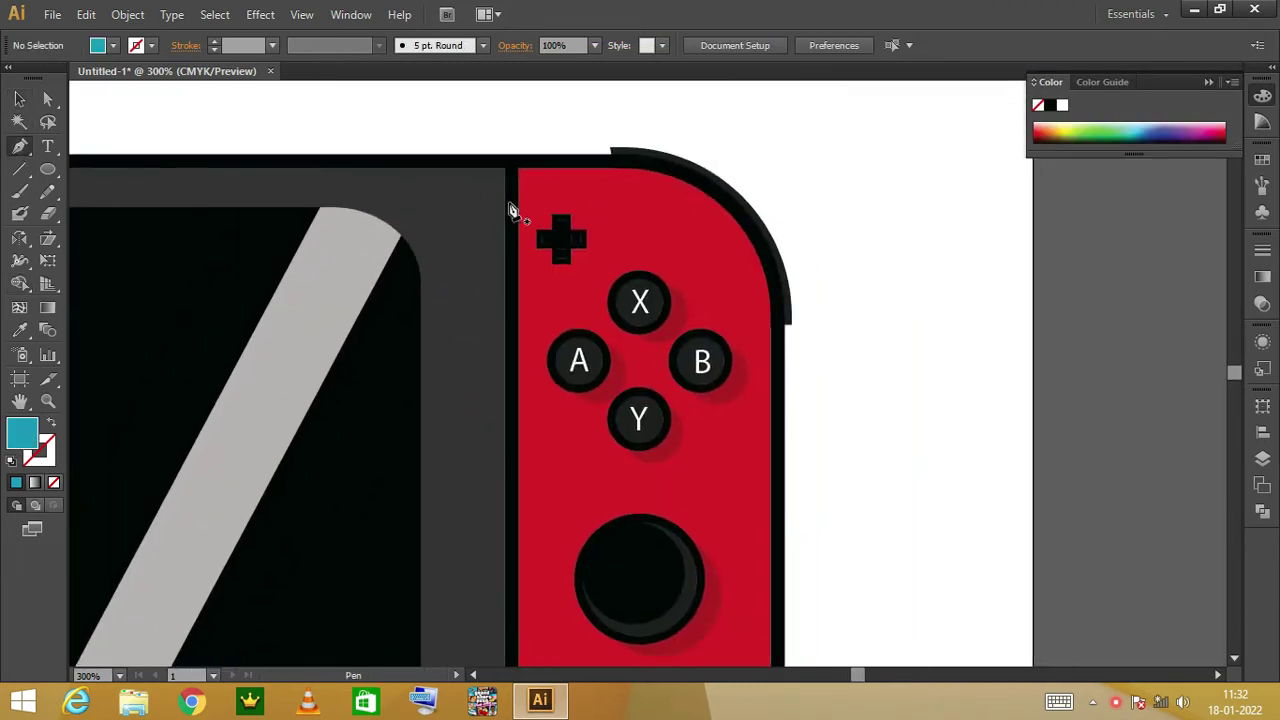
Pen-draw a closed highlight shape curving across the red Joy-Con's top edge.
left_click(511, 209)
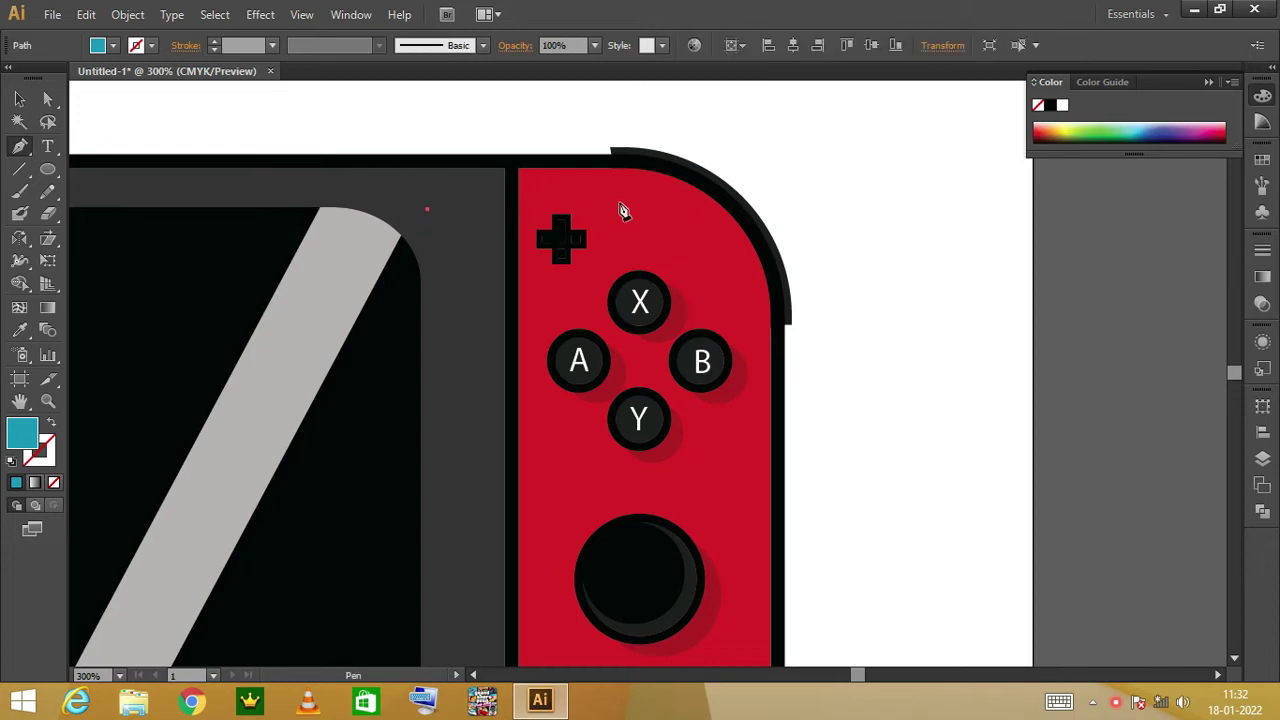
left_click(754, 360)
scroll(757, 411, "down", 3)
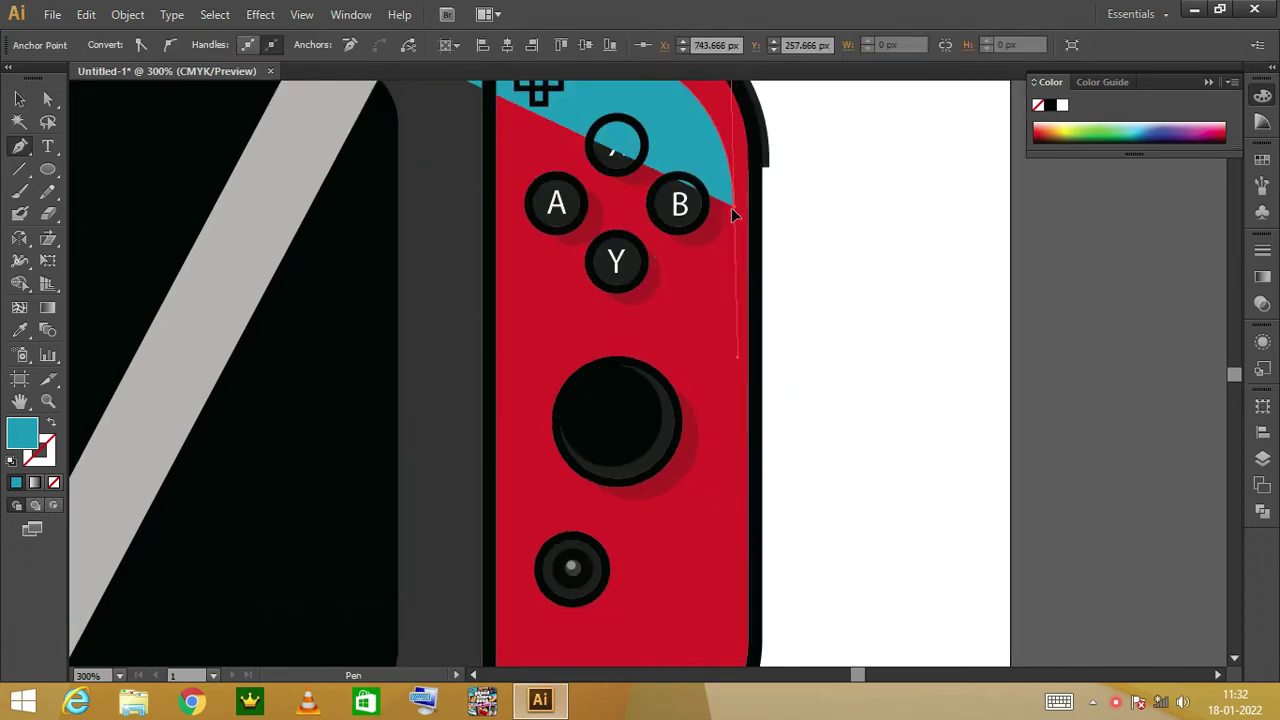
scroll(790, 260, "up", 5)
left_click(818, 350)
left_click(677, 189)
left_click(470, 228)
left_click(405, 305)
left_click(404, 307)
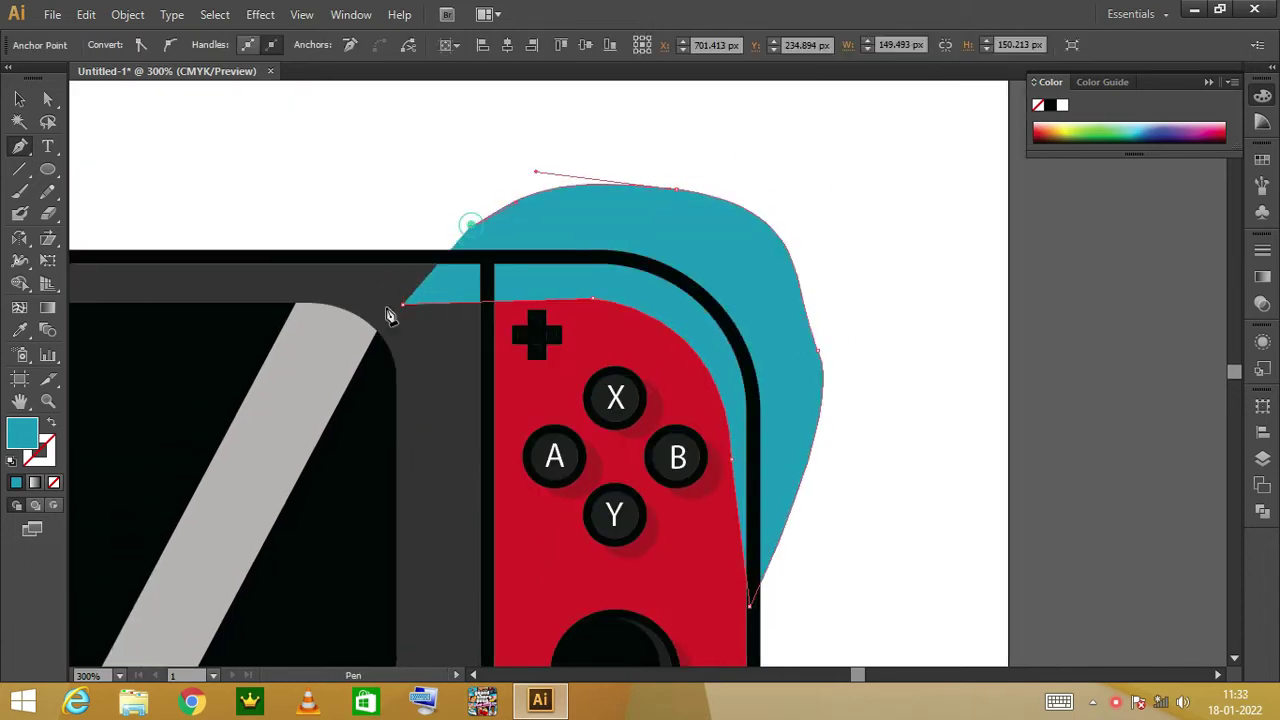
Lighten the highlight's red in Recolor Artwork and clip it into the Joy-Con body.
left_click_drag(765, 521, 752, 492)
left_click(1071, 573)
left_click_drag(903, 437, 871, 309)
key("ctrl+7")
scroll(823, 400, "down", 5)
left_click(824, 540)
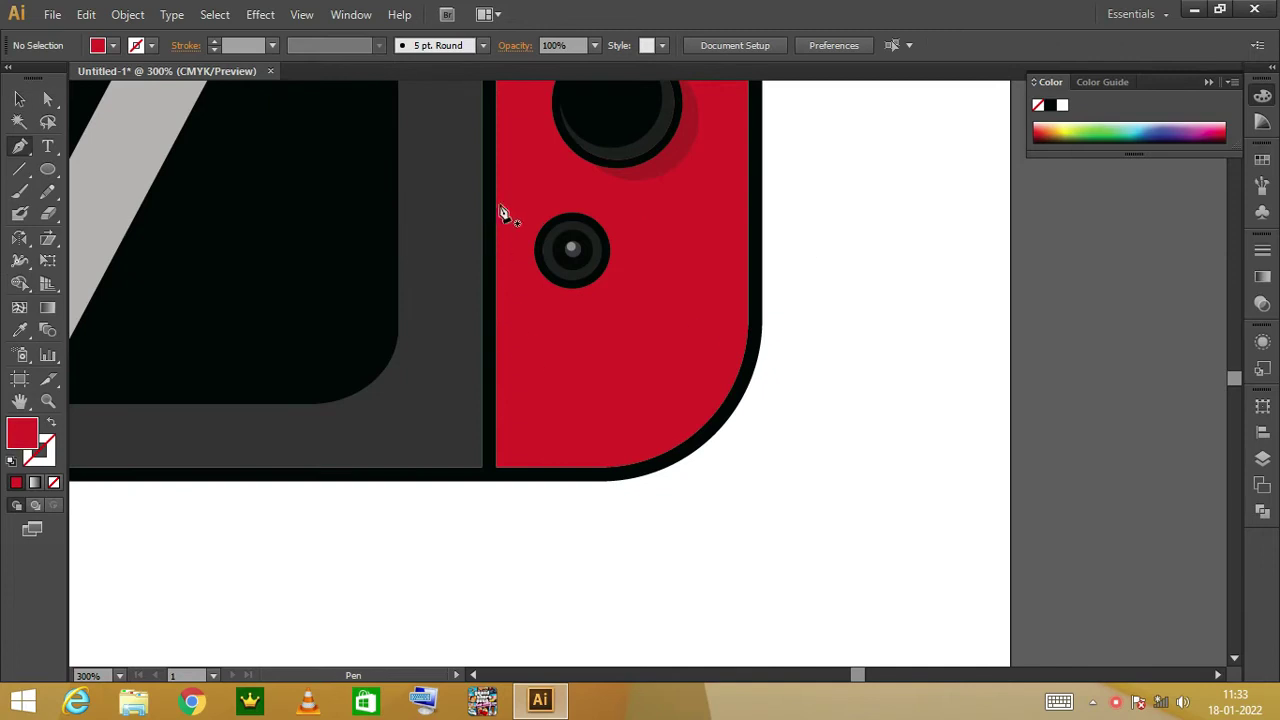
Draw a shade around the lower corner, fill it with the Joy-Con red, and send it behind the outline.
left_click(519, 419)
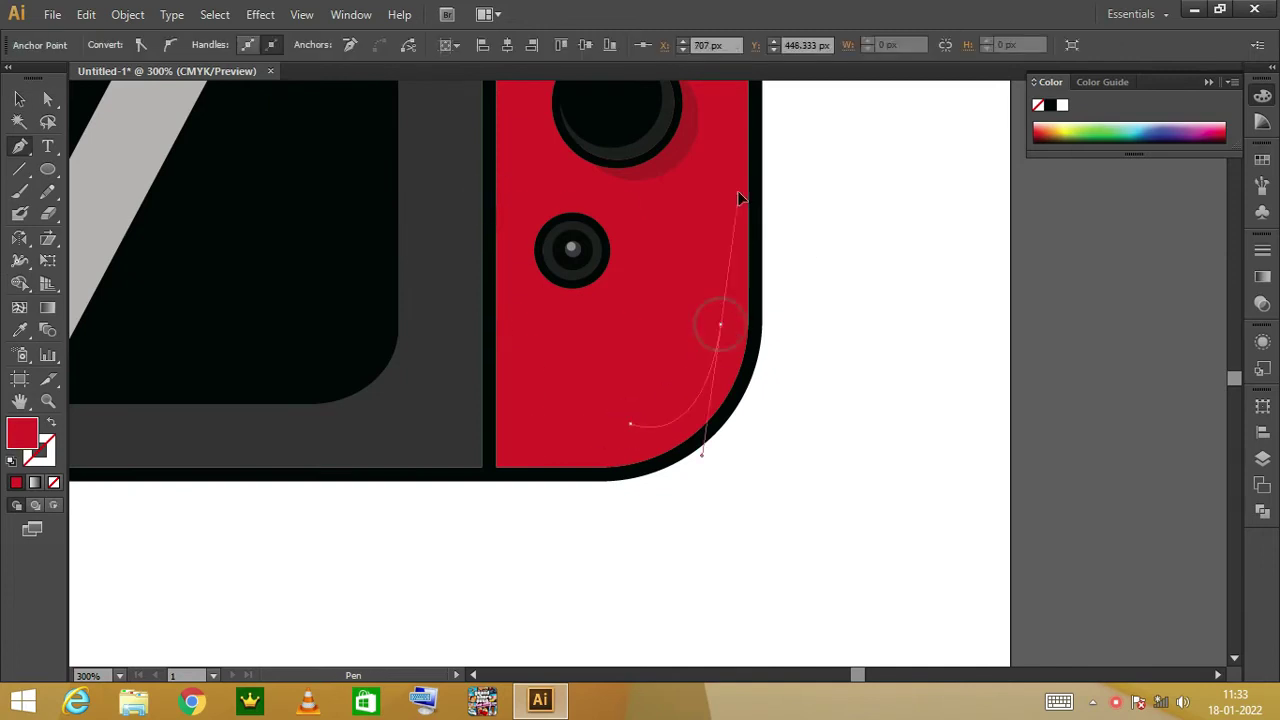
left_click_drag(729, 222, 666, 486)
left_click_drag(623, 606, 700, 606)
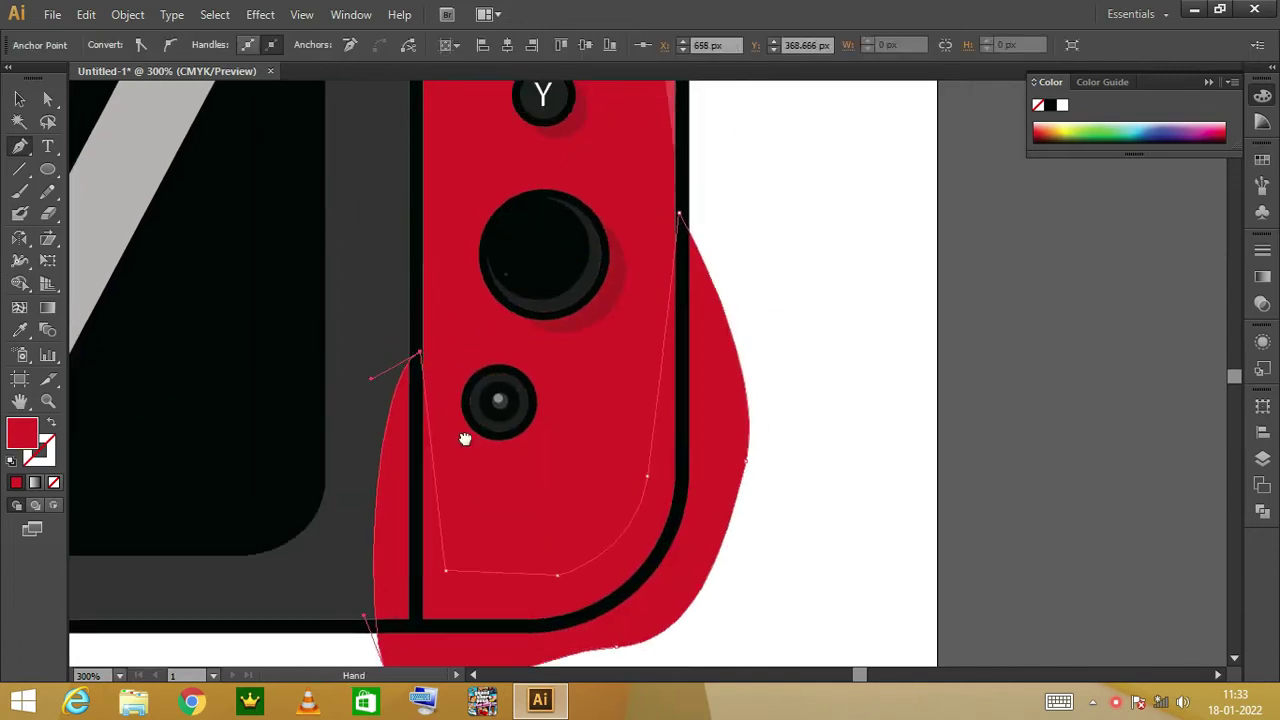
key("i")
left_click(422, 387)
scroll(514, 386, "down", 5)
key("ctrl+shift+bracketleft")
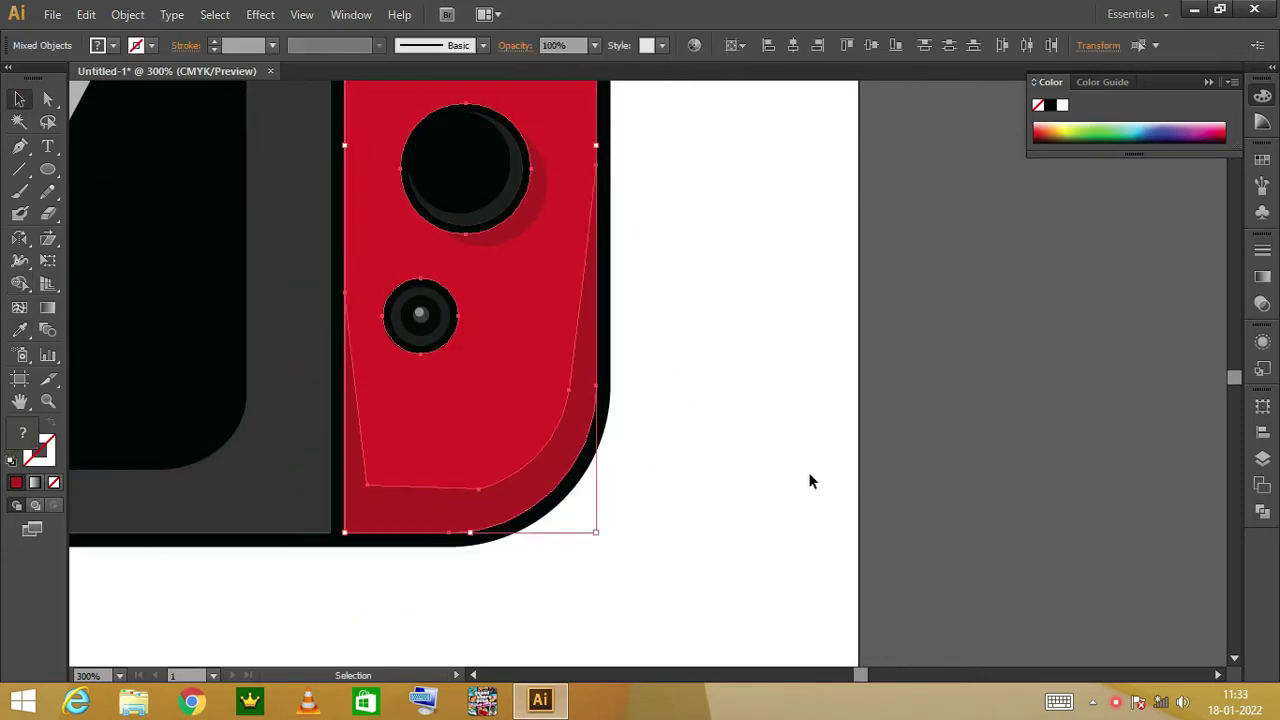
scroll(579, 294, "up", 5)
left_click_drag(579, 294, 667, 452)
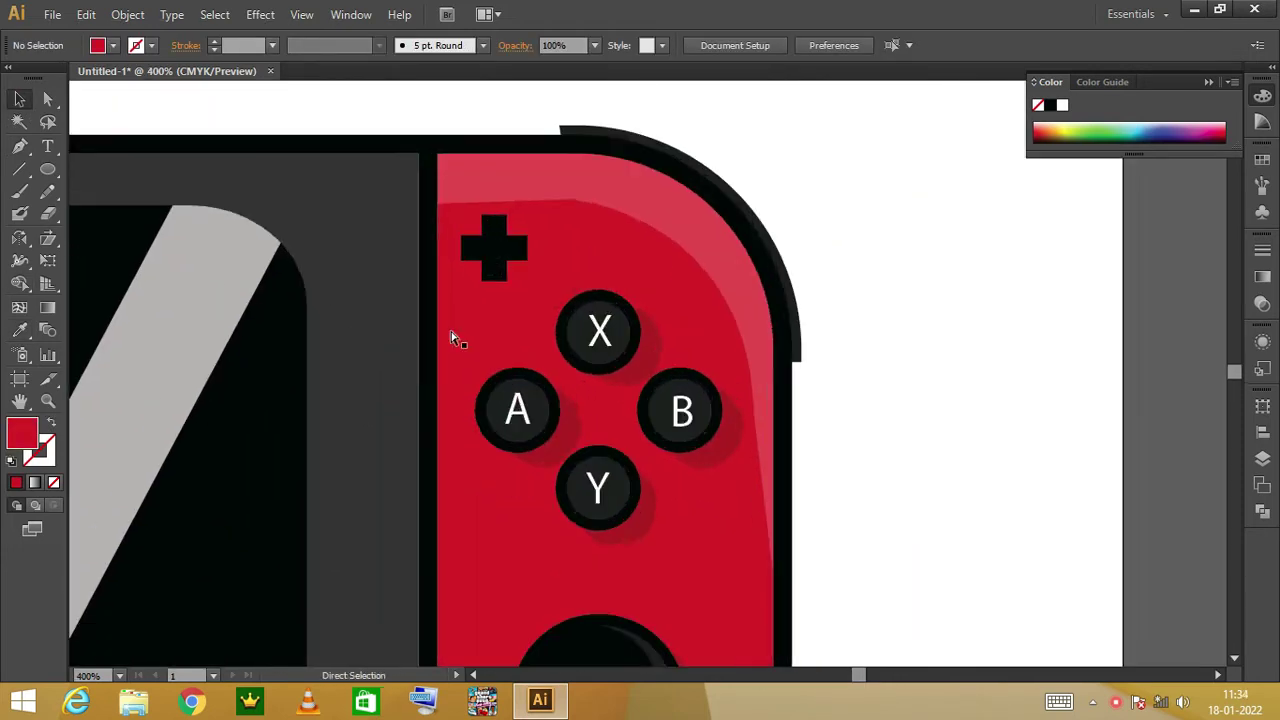
scroll(590, 388, "up", 4)
Finish a vertical line through the black cross and give it a white stroke.
left_click(553, 353)
left_click(665, 225)
left_click(1120, 223)
mouse_move(567, 445)
left_mouse_down()
mouse_move(238, 302)
mouse_move(193, 377)
left_mouse_up()
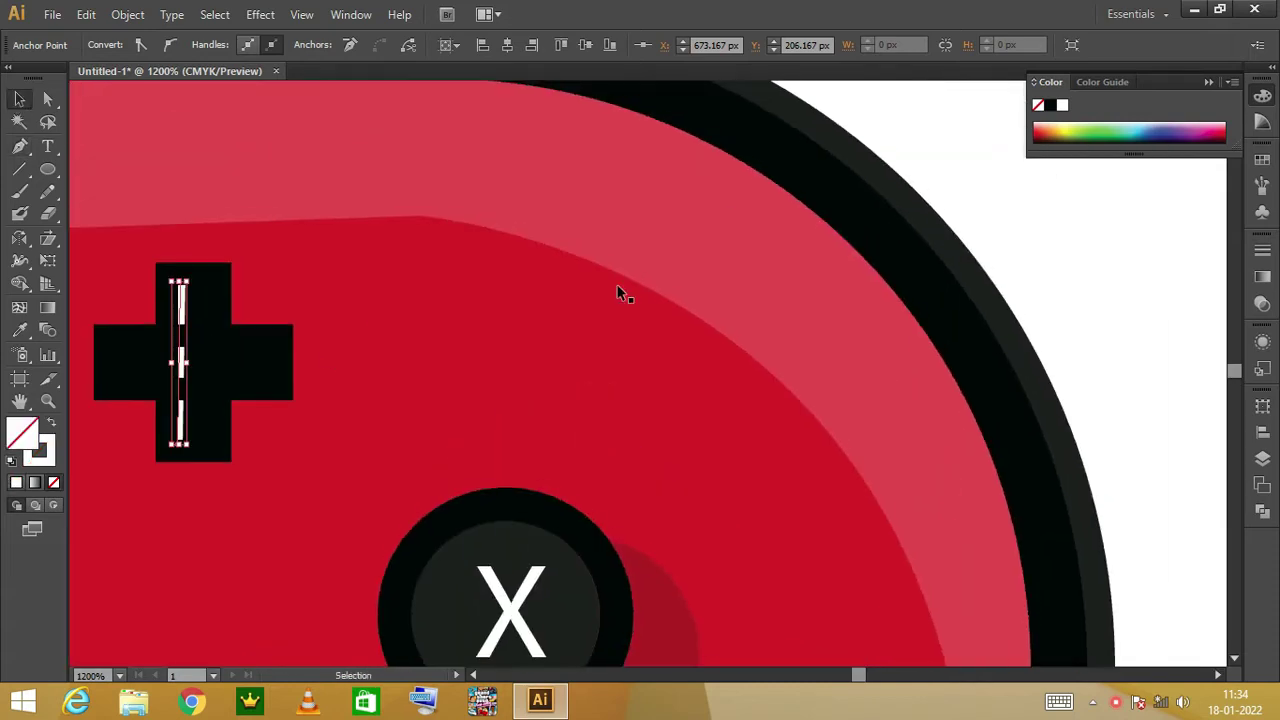
left_click(180, 300)
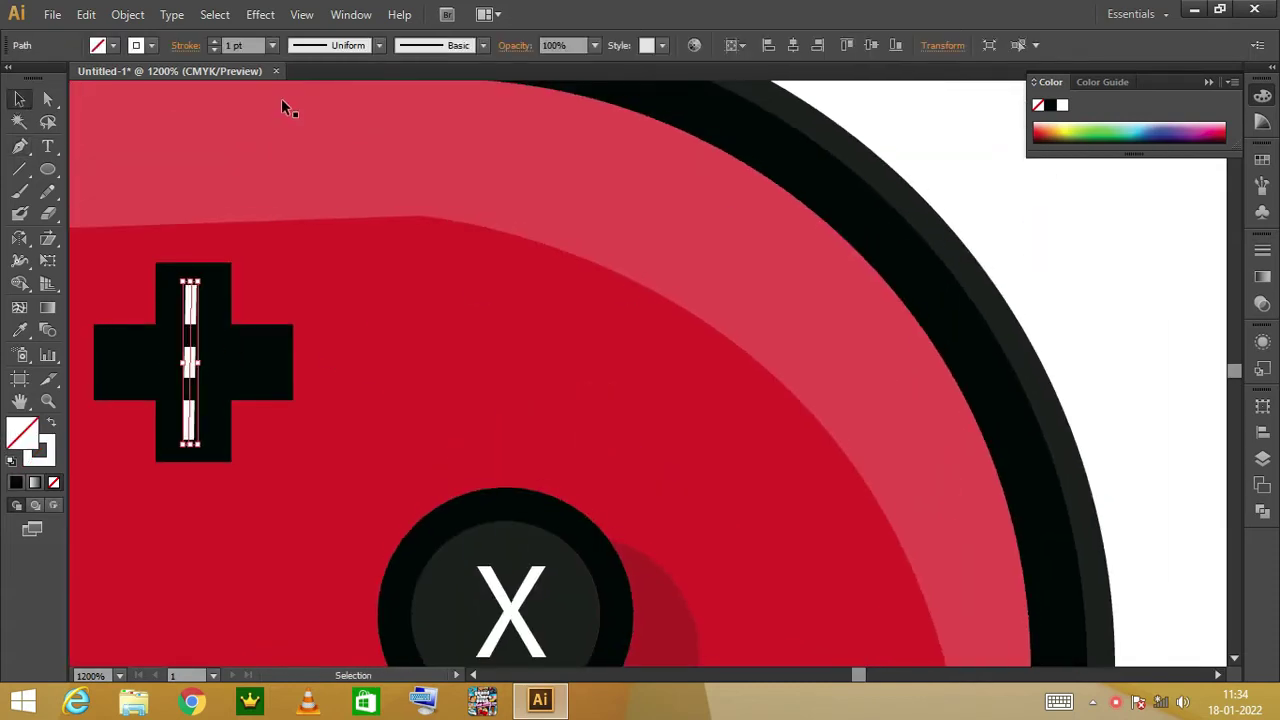
key("ctrl+z")
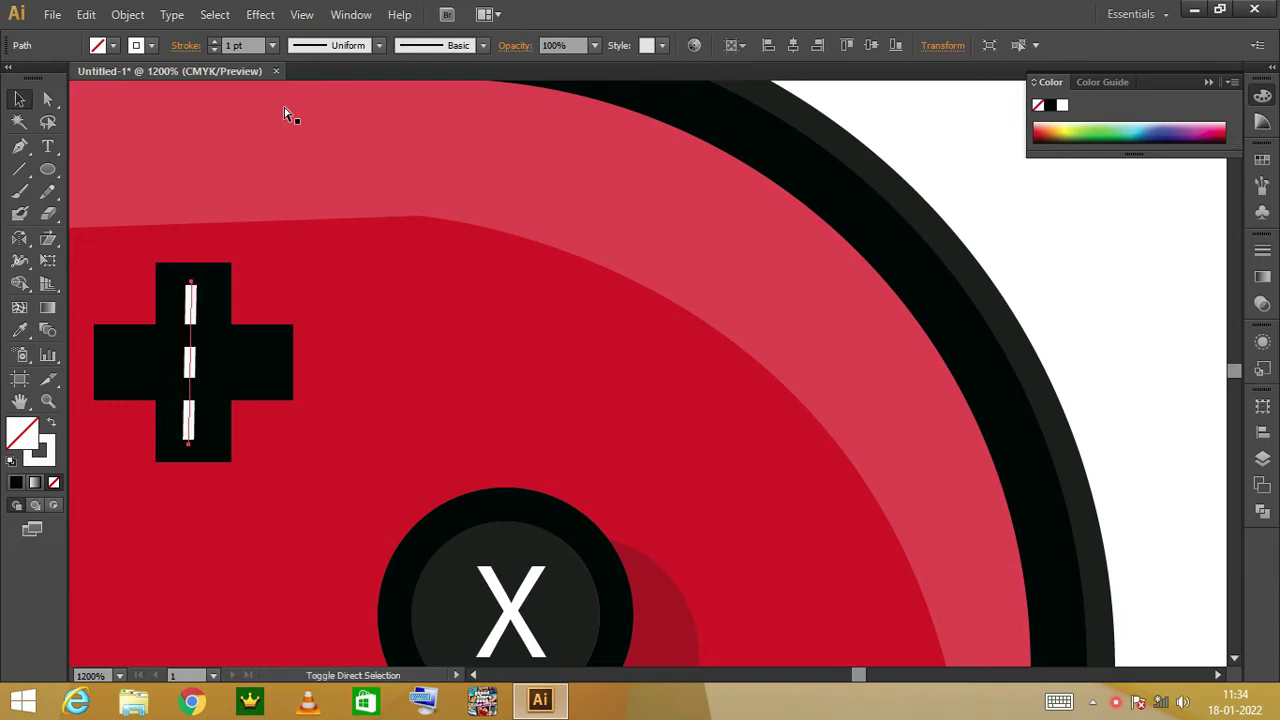
Give the white line a 0.5 pt tapered width profile and nudge it slightly left.
left_click(272, 46)
left_click(296, 85)
left_click(1077, 363)
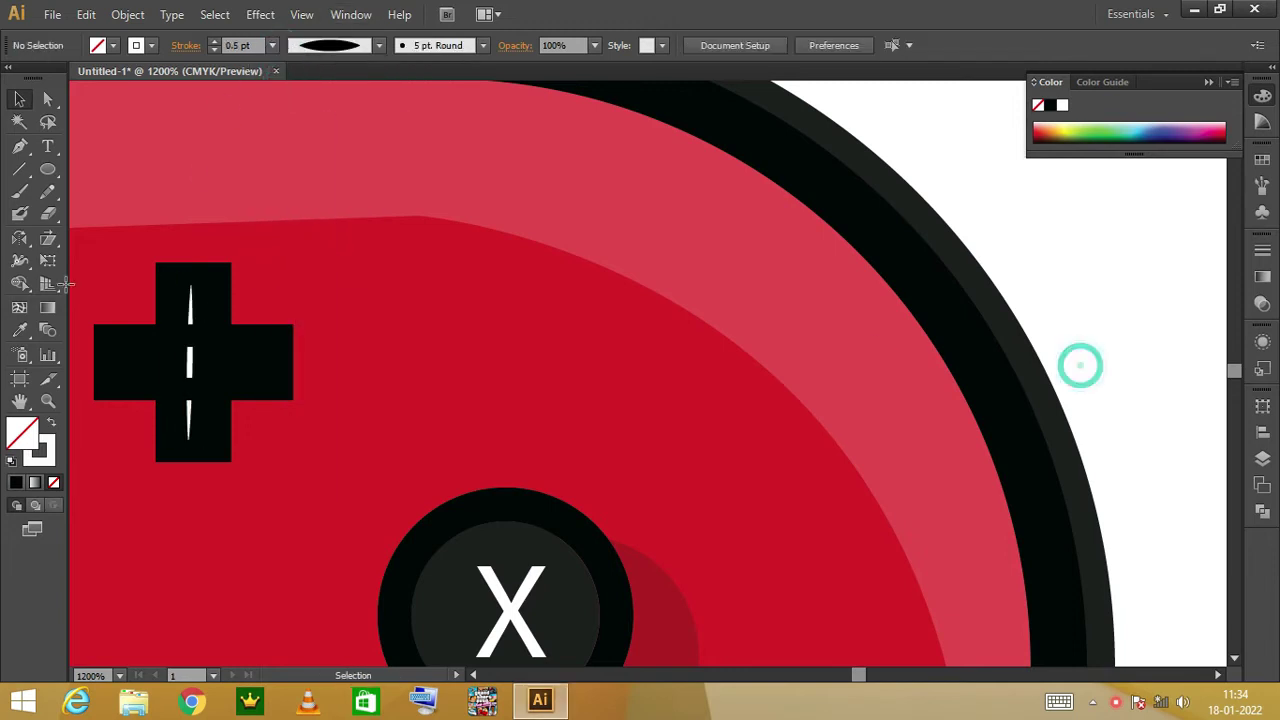
key("c")
left_click_drag(340, 372, 329, 368)
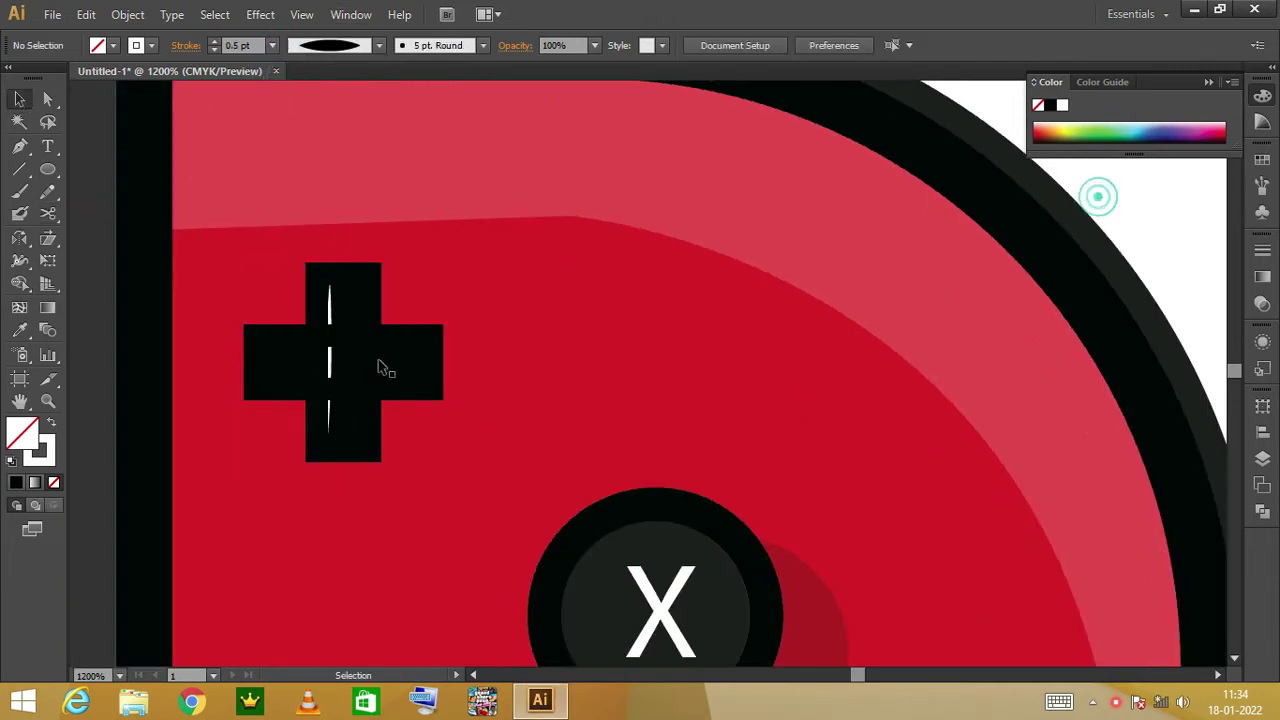
Draw a horizontal white glint line across the cross's left and right arms.
left_click(260, 345)
left_click(432, 342)
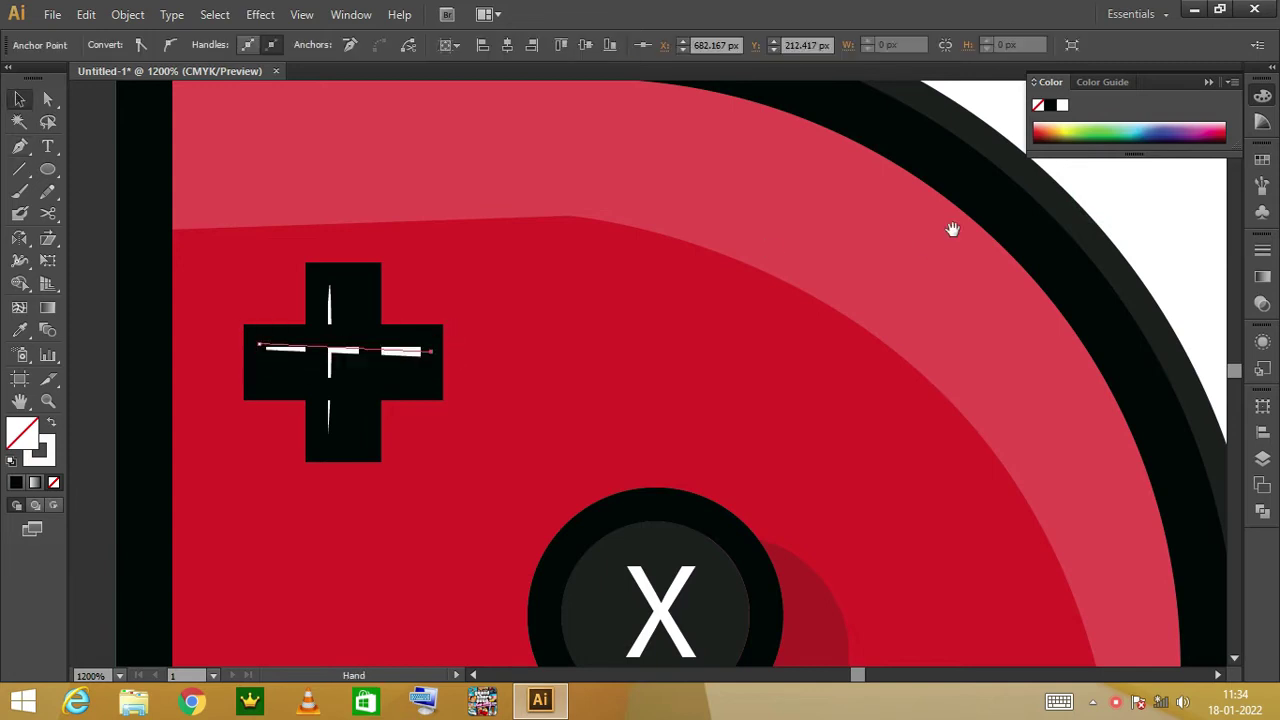
left_click_drag(952, 229, 952, 289)
left_click(408, 410)
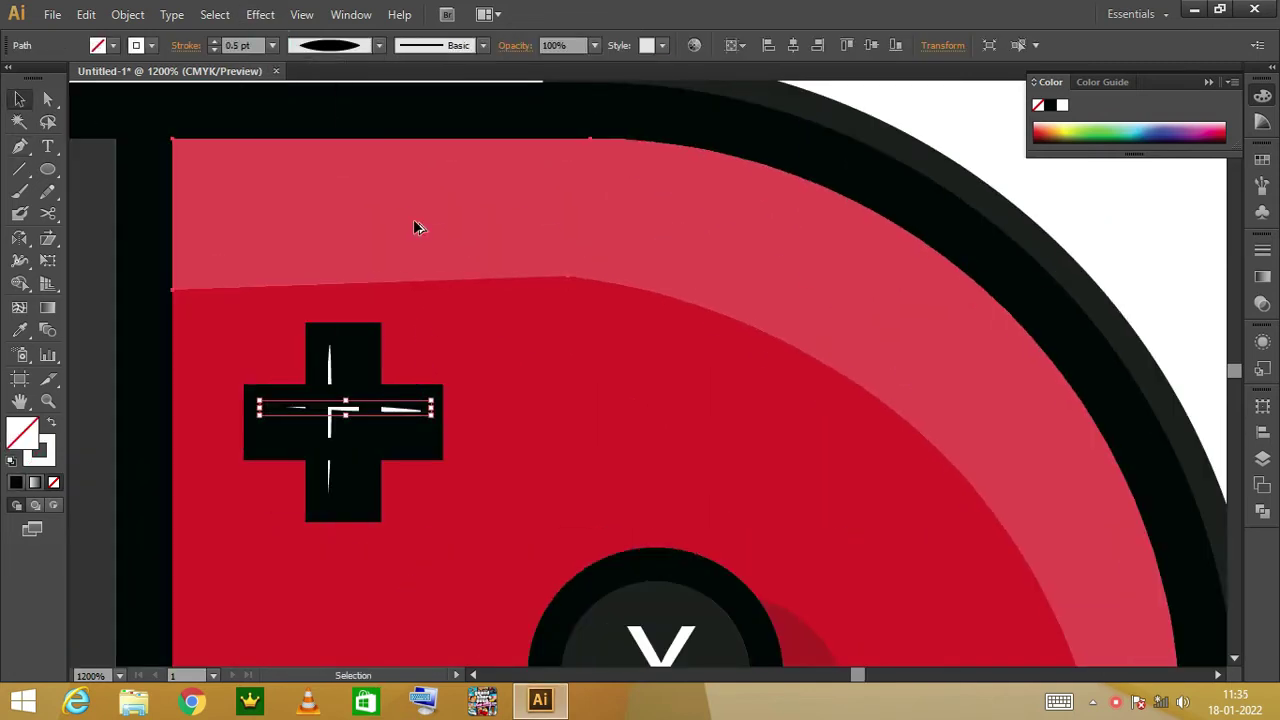
left_click(1091, 194)
Reselect the horizontal white line and check it against the cross.
scroll(700, 420, "down", 5)
scroll(662, 372, "up", 6)
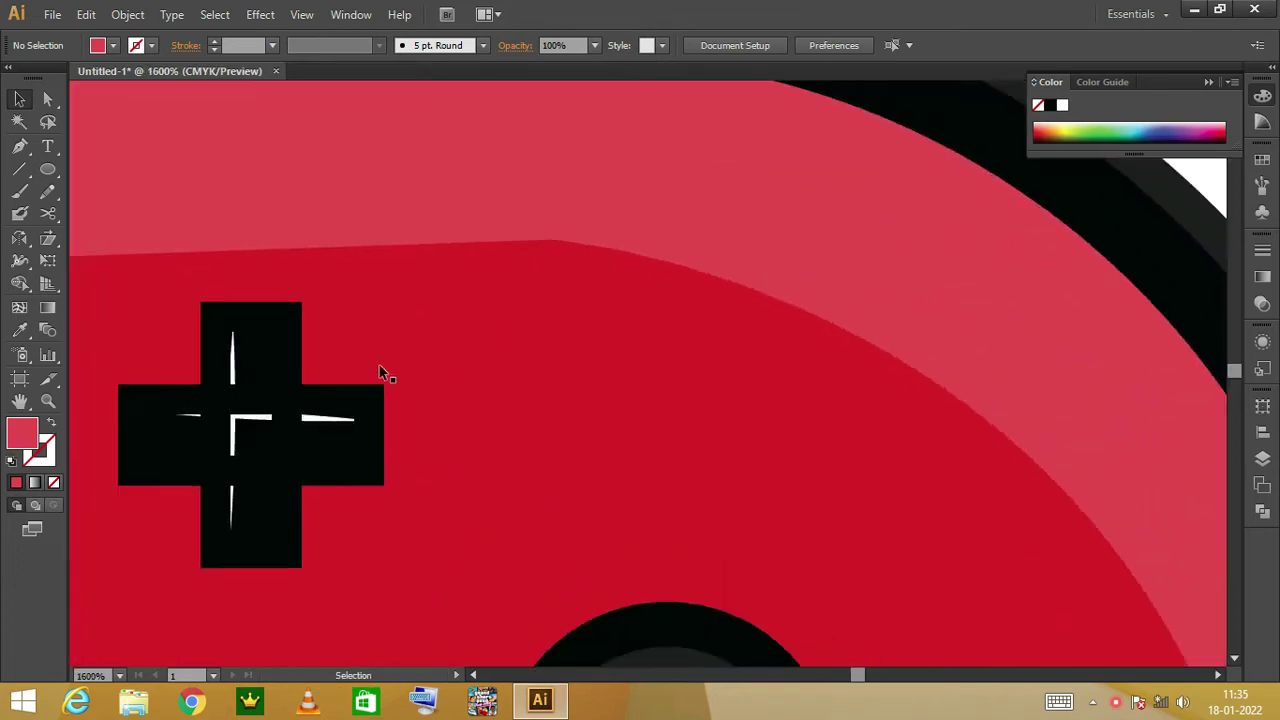
scroll(380, 372, "left", 5)
left_click(634, 396)
scroll(829, 418, "down", 2)
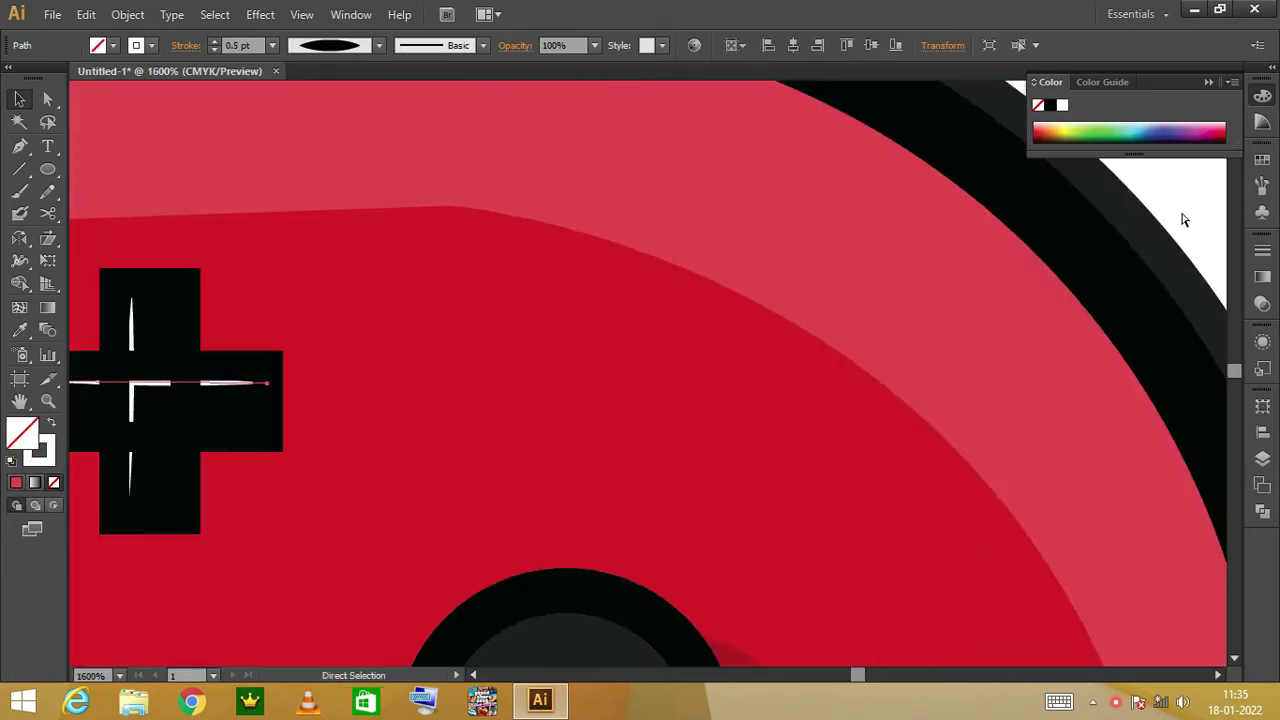
scroll(1000, 350, "down", 2)
left_click(1060, 395)
scroll(654, 280, "up", 2)
scroll(654, 280, "up", 2)
Pen-draw a curved crescent shine shape over the X button.
key("p")
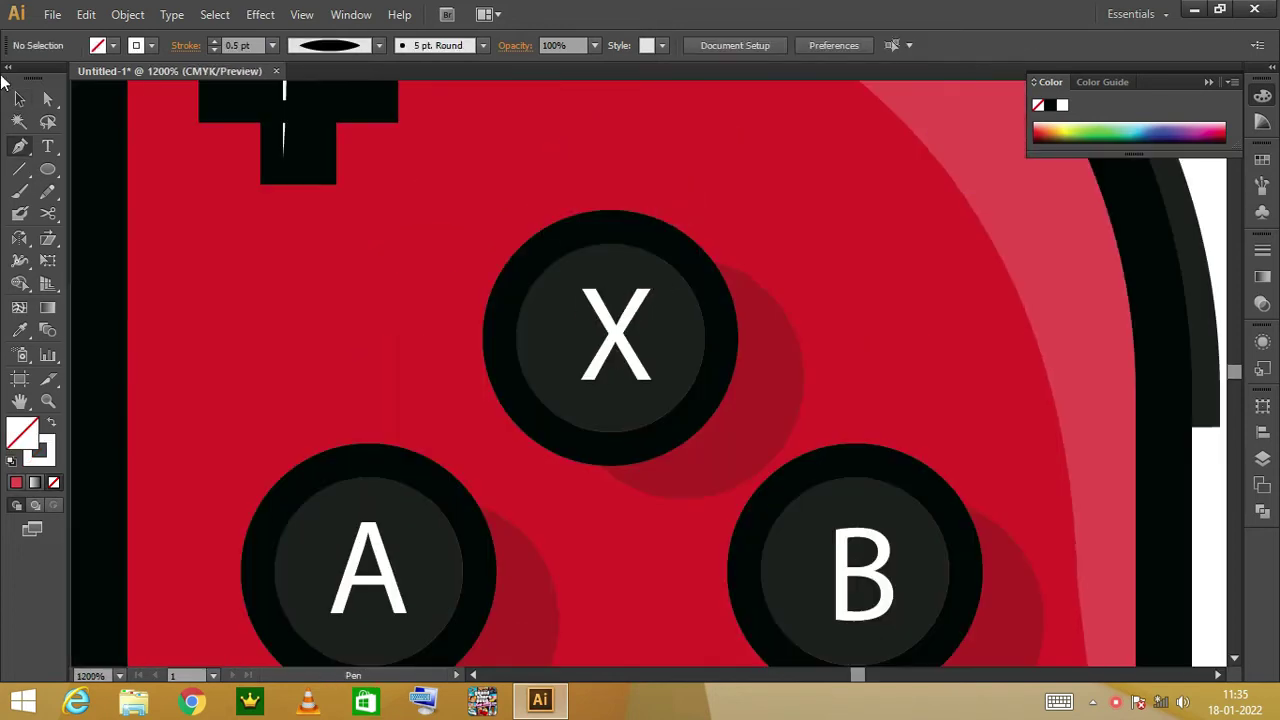
left_click(632, 248)
left_click_drag(647, 392, 608, 462)
key("ctrl+z")
left_click_drag(557, 425, 714, 300)
key("ctrl+z")
key("ctrl+z")
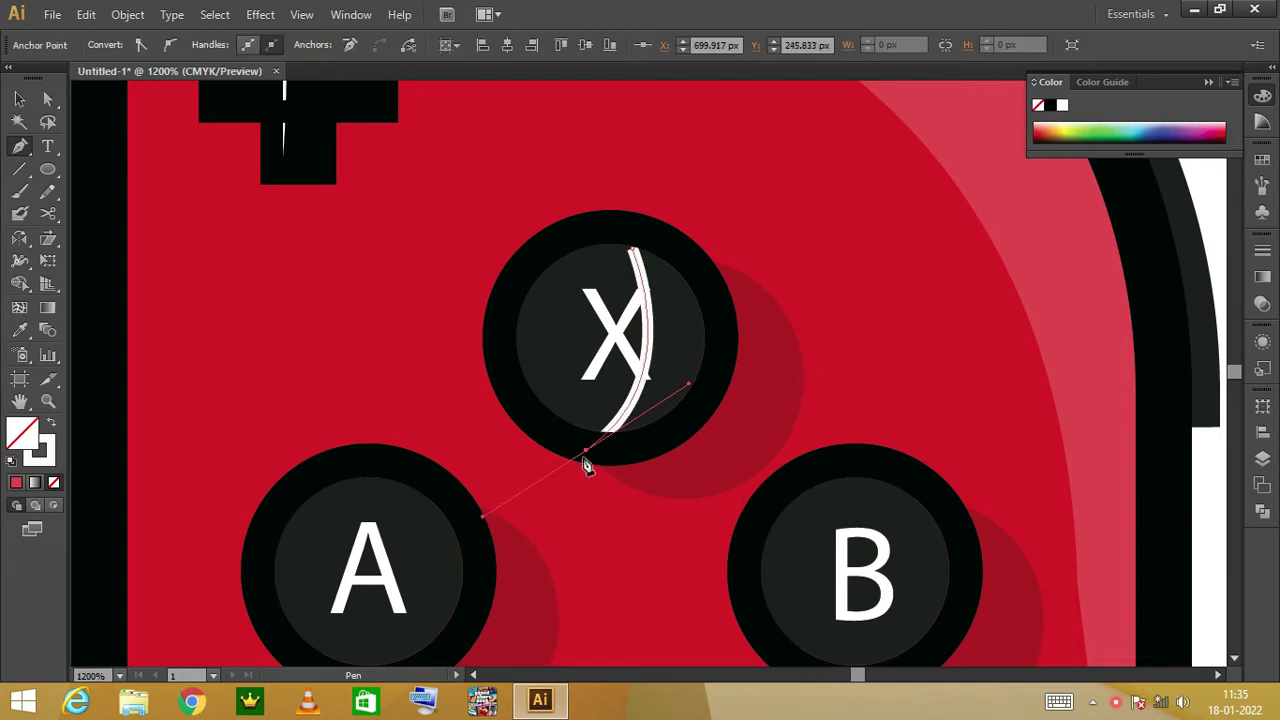
left_click_drag(857, 402, 771, 229)
left_click_drag(635, 247, 950, 292)
Fill the crescent with a sampled dark grey and trim it to the X button circle.
key("i")
left_click(528, 331)
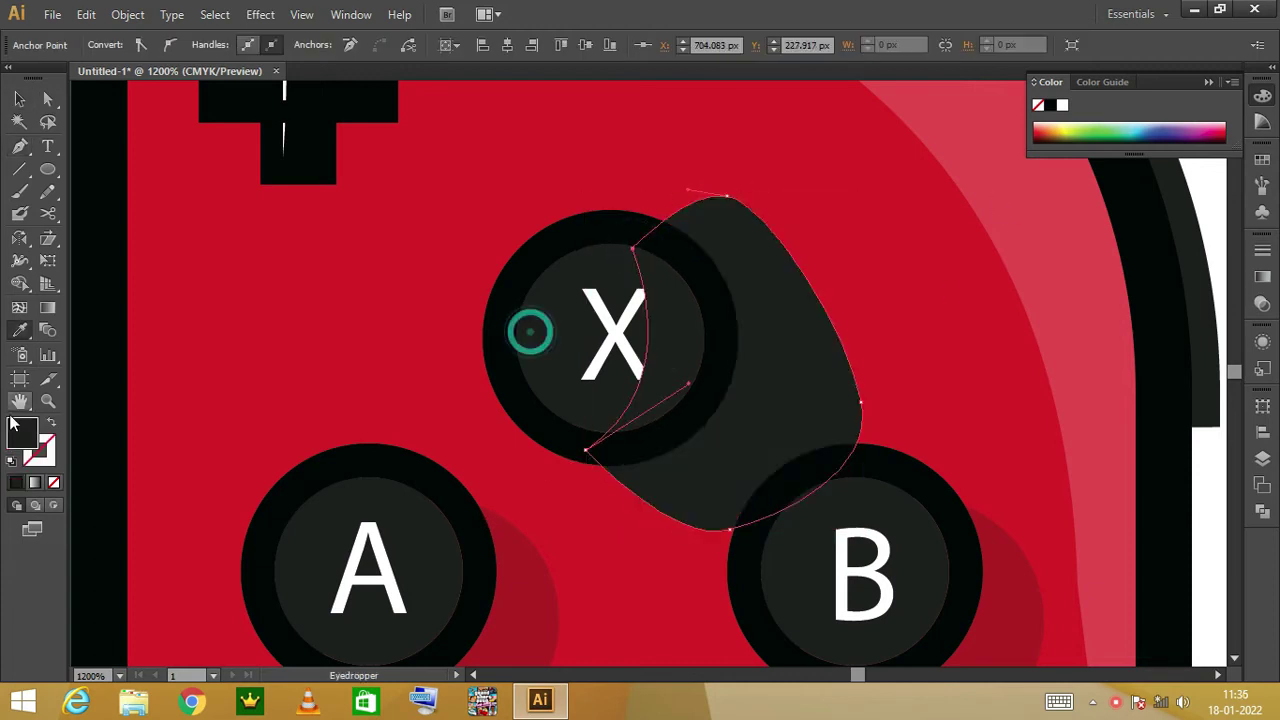
double_click(22, 432)
left_click(1100, 224)
left_click_drag(700, 400, 300, 340)
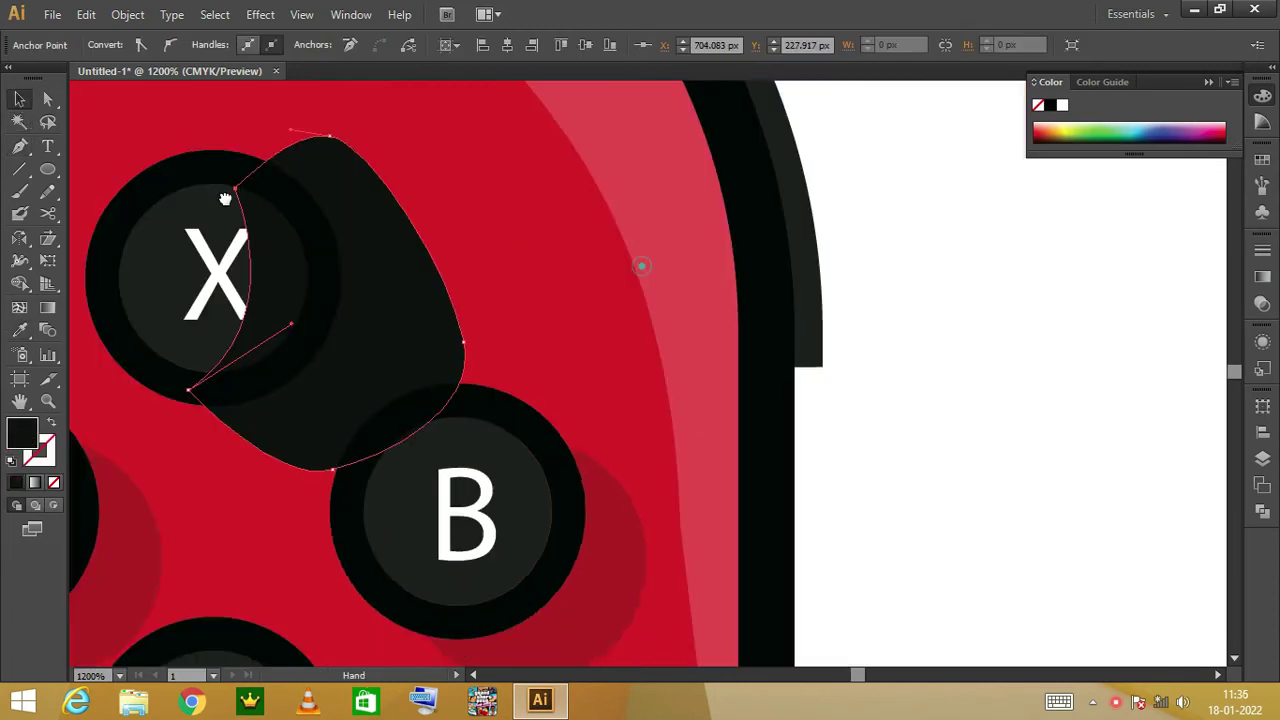
left_click(320, 200, "shift")
key("shift+m")
left_click(427, 414, "alt")
Refine the X highlight's anchors, removing an outgoing handle to shape the crescent.
key("v")
left_click_drag(300, 412, 503, 480)
left_click(450, 367)
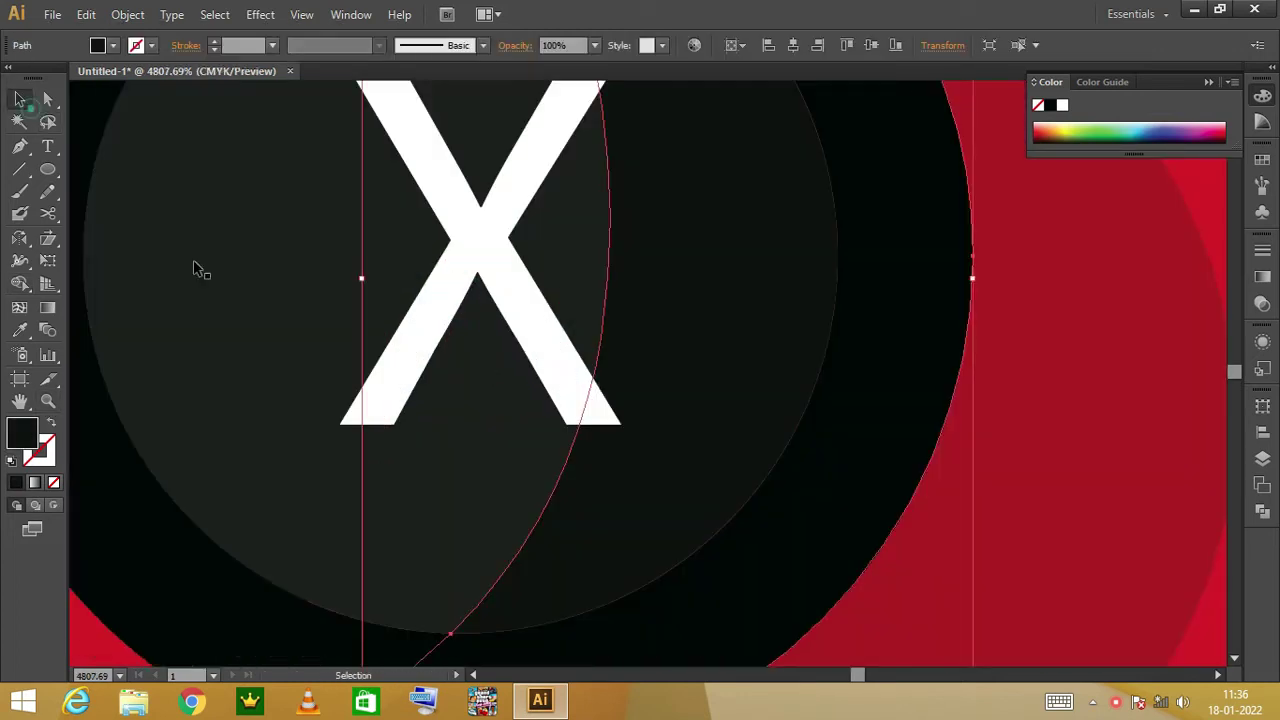
left_click(1074, 334, "alt")
key("a")
key("v")
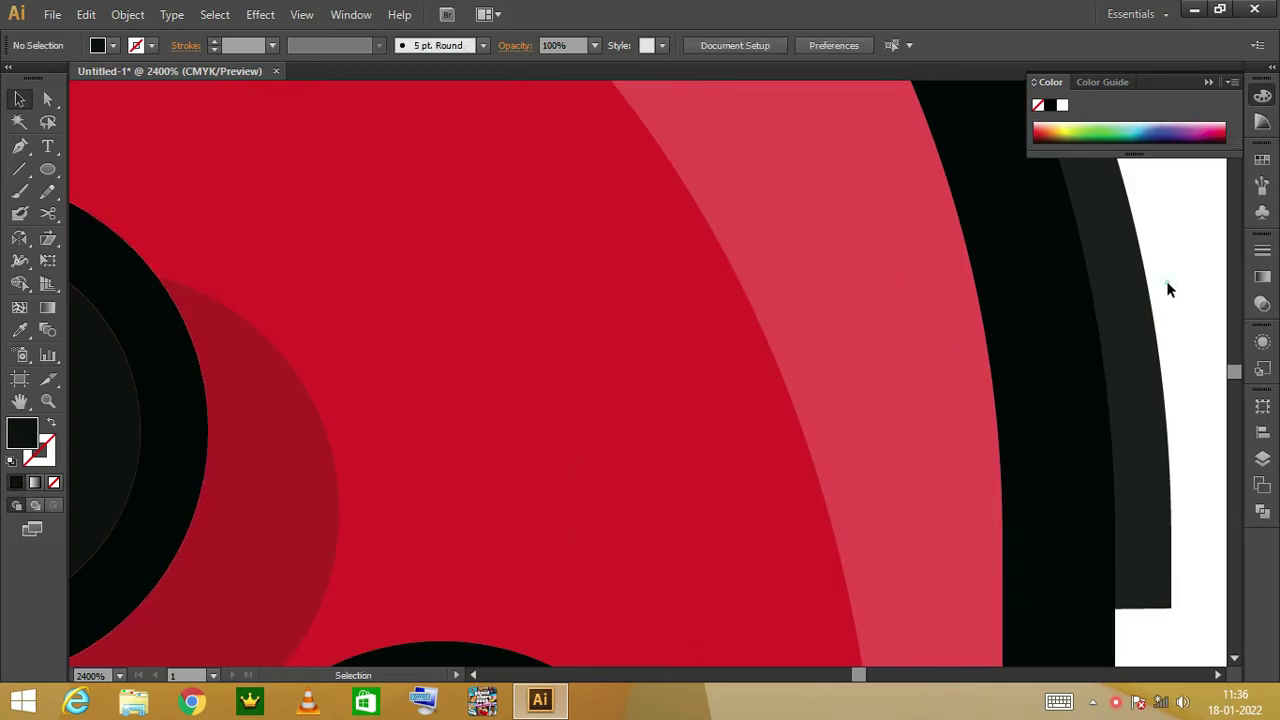
key("ctrl+minus")
left_click(591, 88)
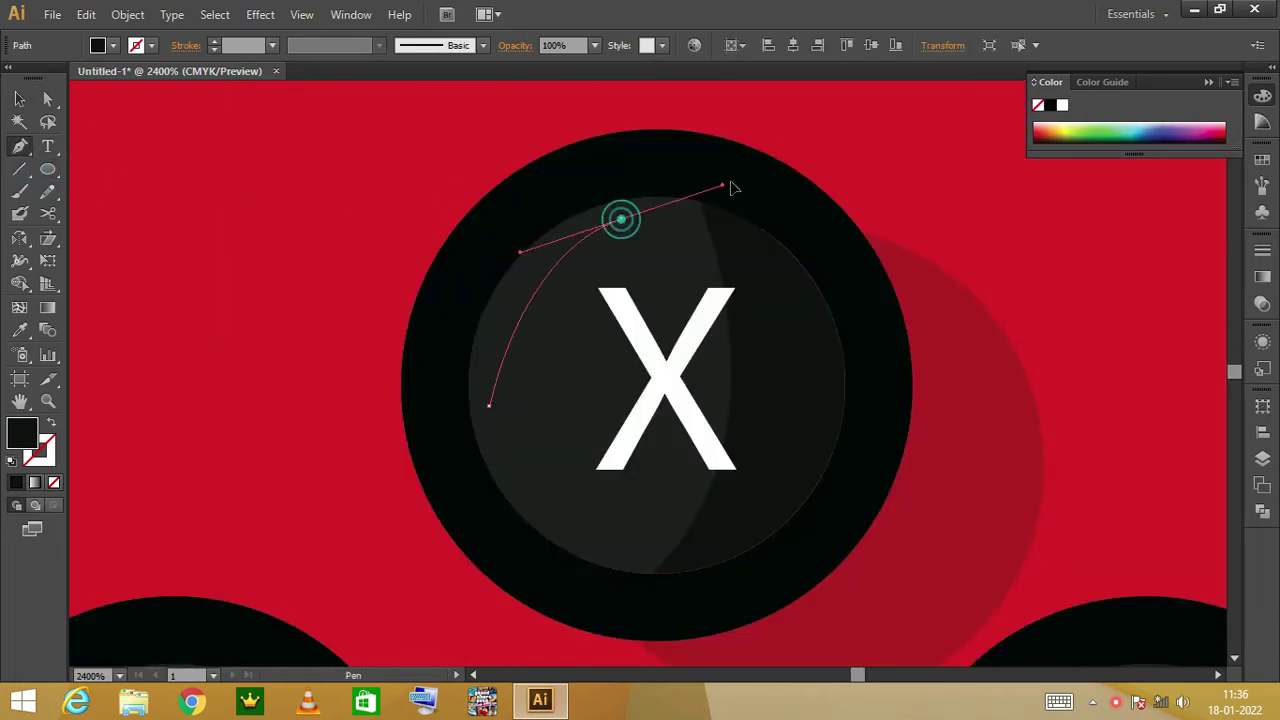
left_click(620, 218)
Recolour the X button highlight with a sampled dark grey.
double_click(22, 432)
left_click(1106, 252)
key("i")
left_click(545, 406)
left_click(1075, 225)
left_click(19, 99)
Zoom out and check the crescent highlights on the X, A, Y and B buttons.
key("ctrl+minus")
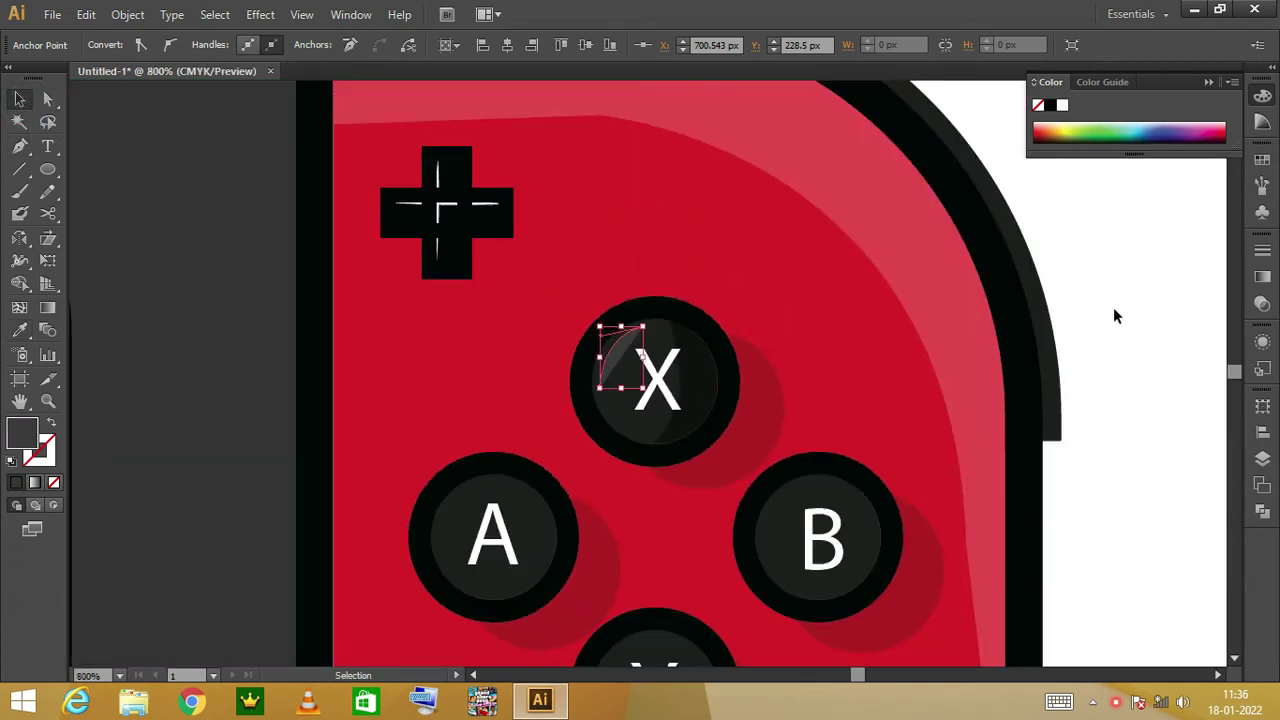
key("ctrl+minus")
left_click(650, 285)
left_click(486, 437)
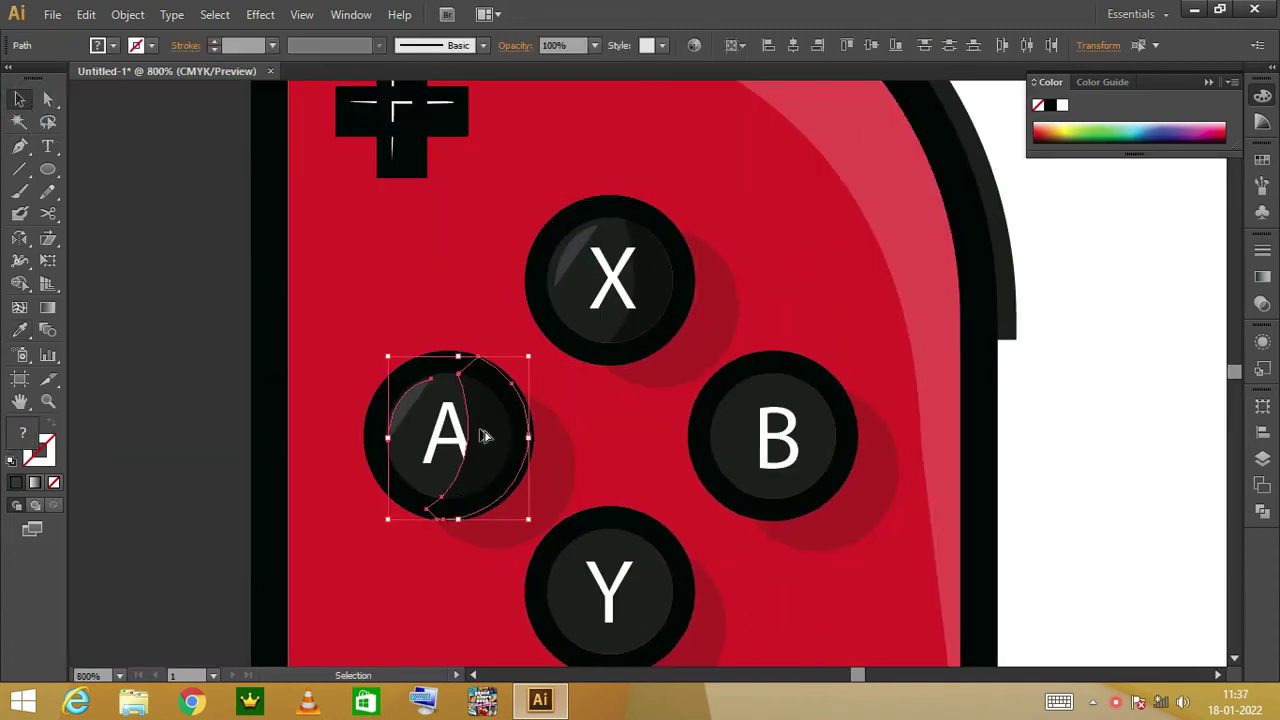
left_click(648, 591)
left_click(818, 440)
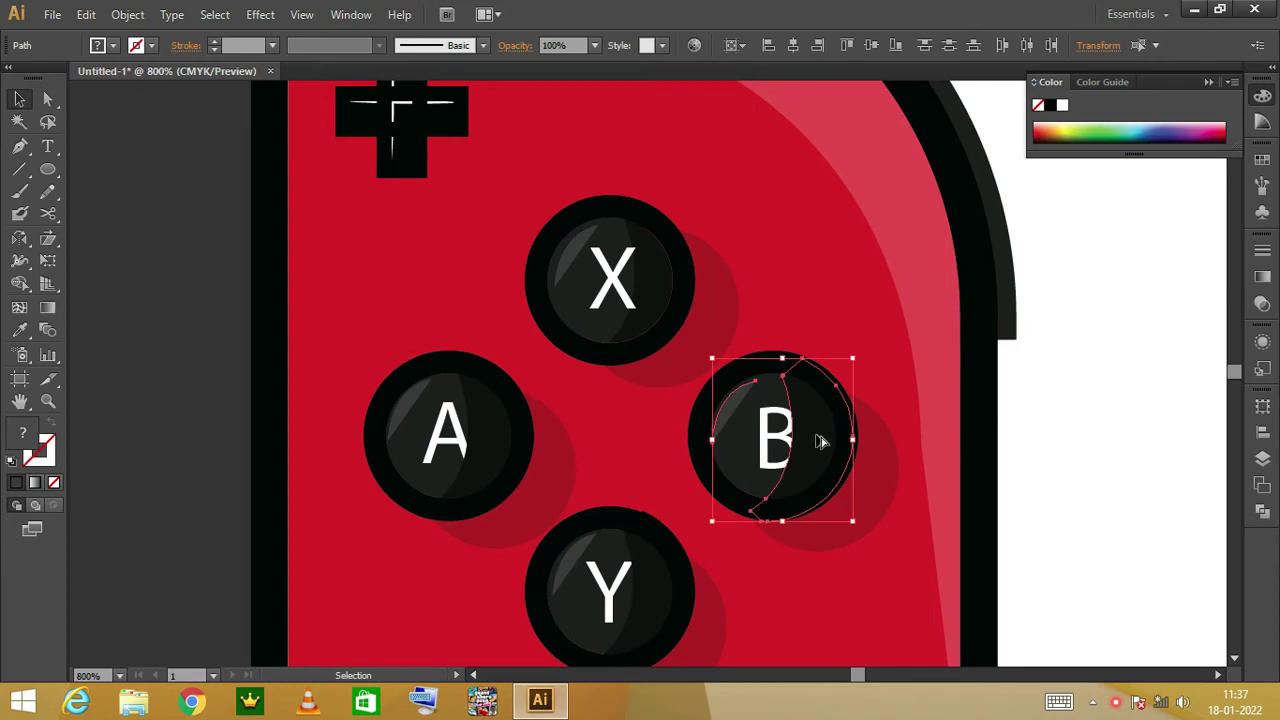
key("ctrl+shift+a")
key("ctrl+plus")
key("ctrl+plus")
key("ctrl+plus")
left_click(548, 424)
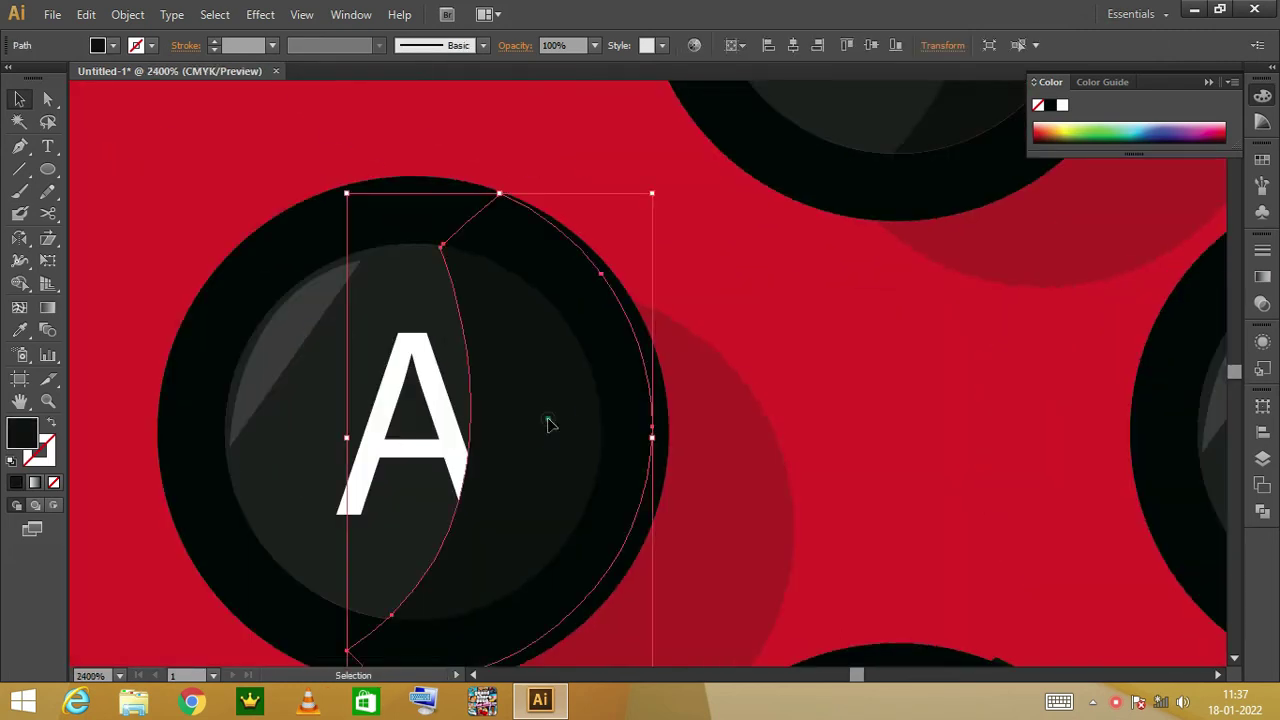
Inspect the Y and A buttons' crescent highlights and shadow shapes with Selection and Direct Selection.
left_click_drag(329, 620, 31, 357)
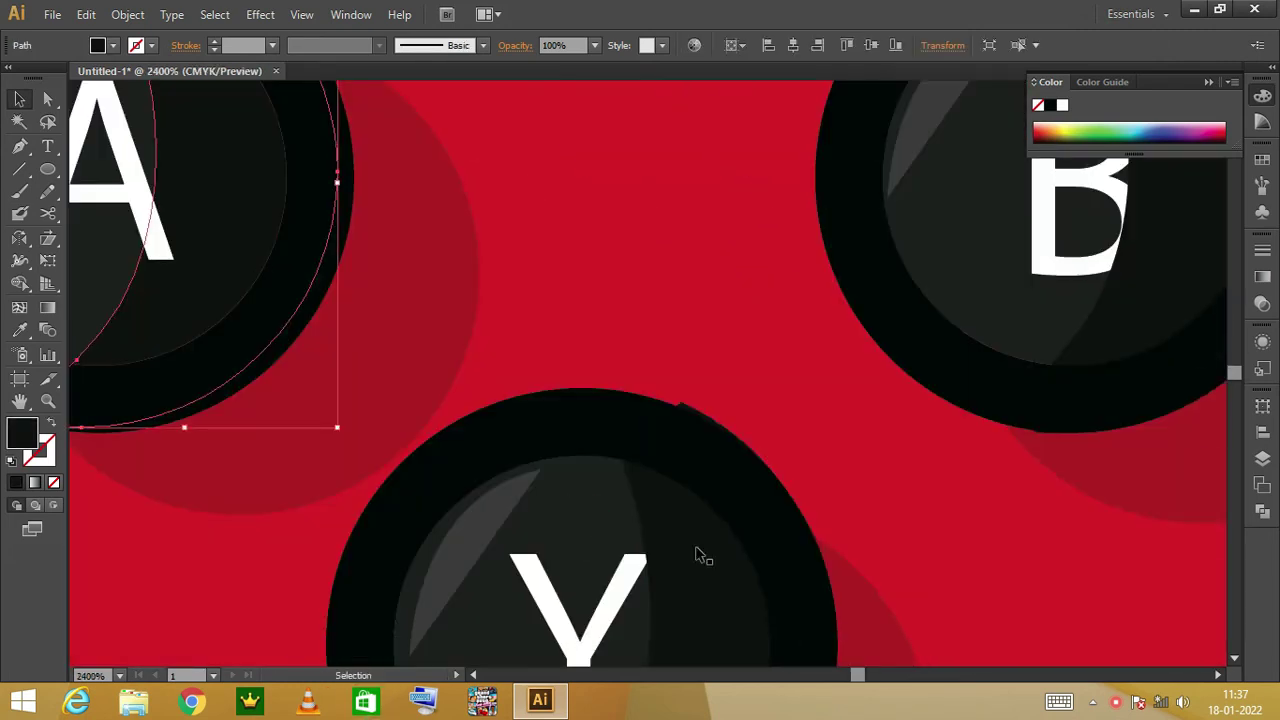
scroll(700, 557, "down", 3)
left_click(671, 343)
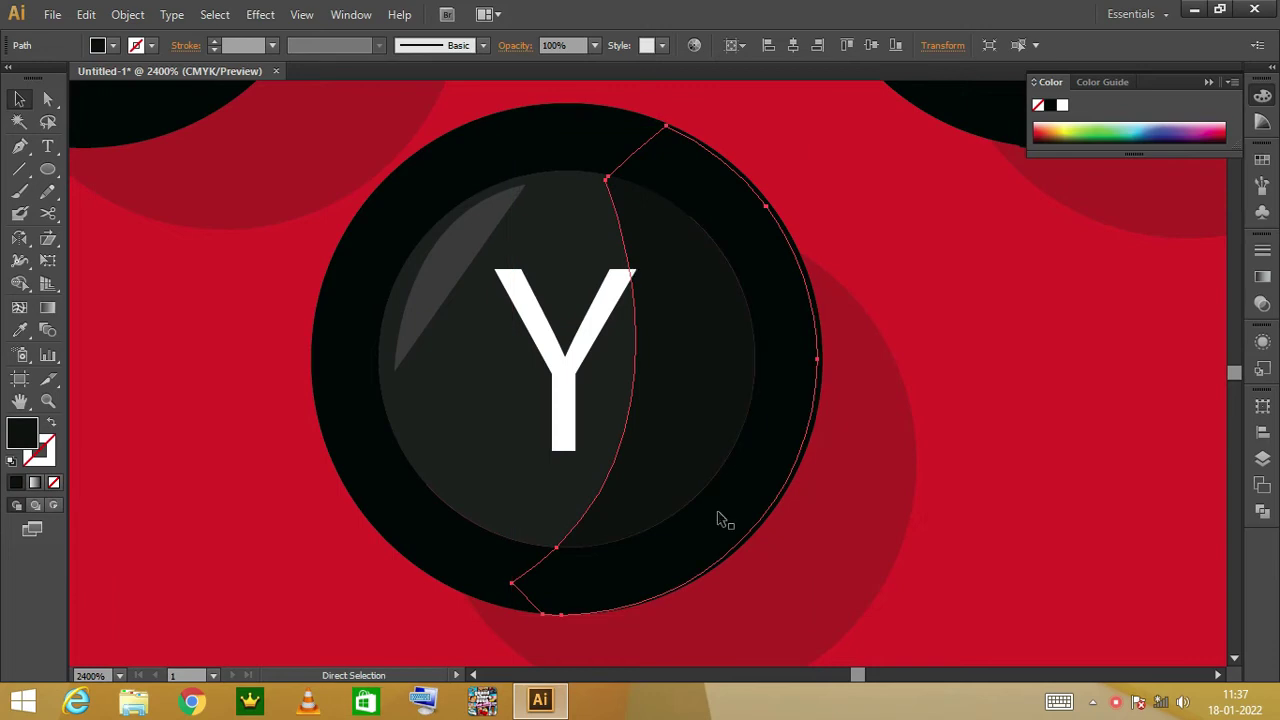
key("v")
scroll(638, 365, "down", 3)
key("a")
left_click(571, 349)
scroll(571, 349, "left", 10)
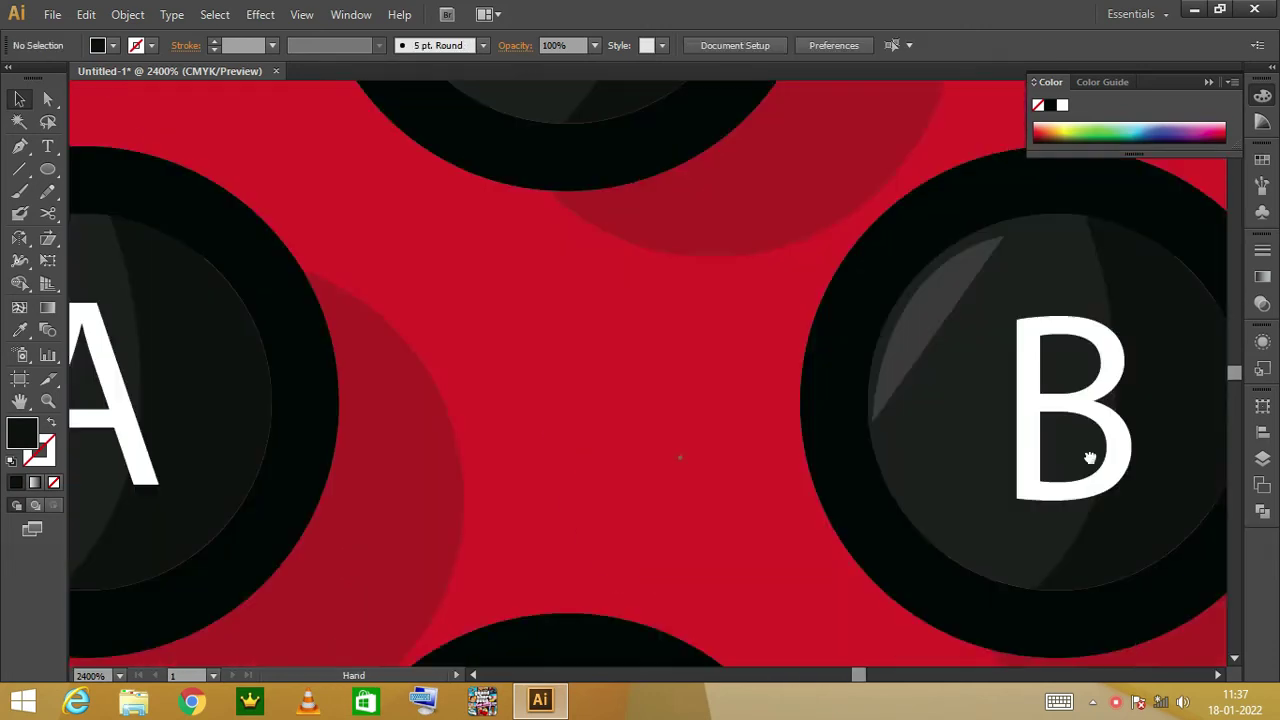
key("v")
left_click(524, 459)
left_click(377, 444)
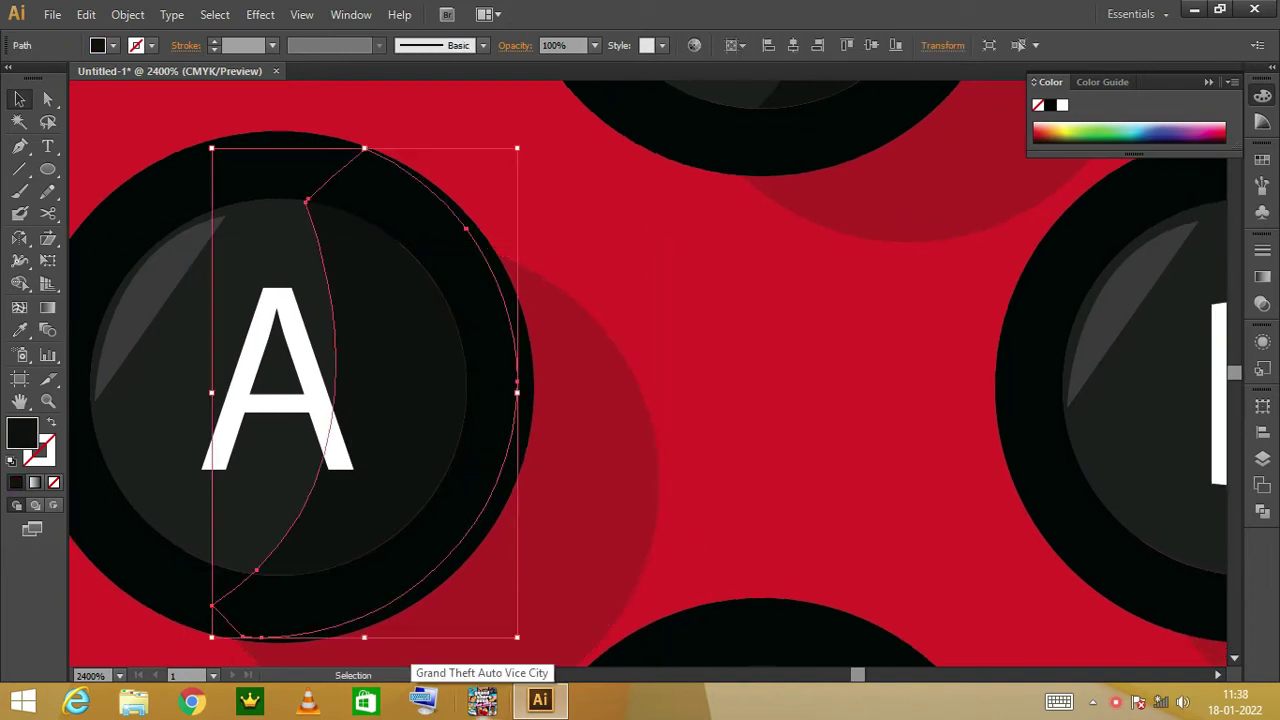
scroll(811, 543, "down", 6)
left_click(1006, 410)
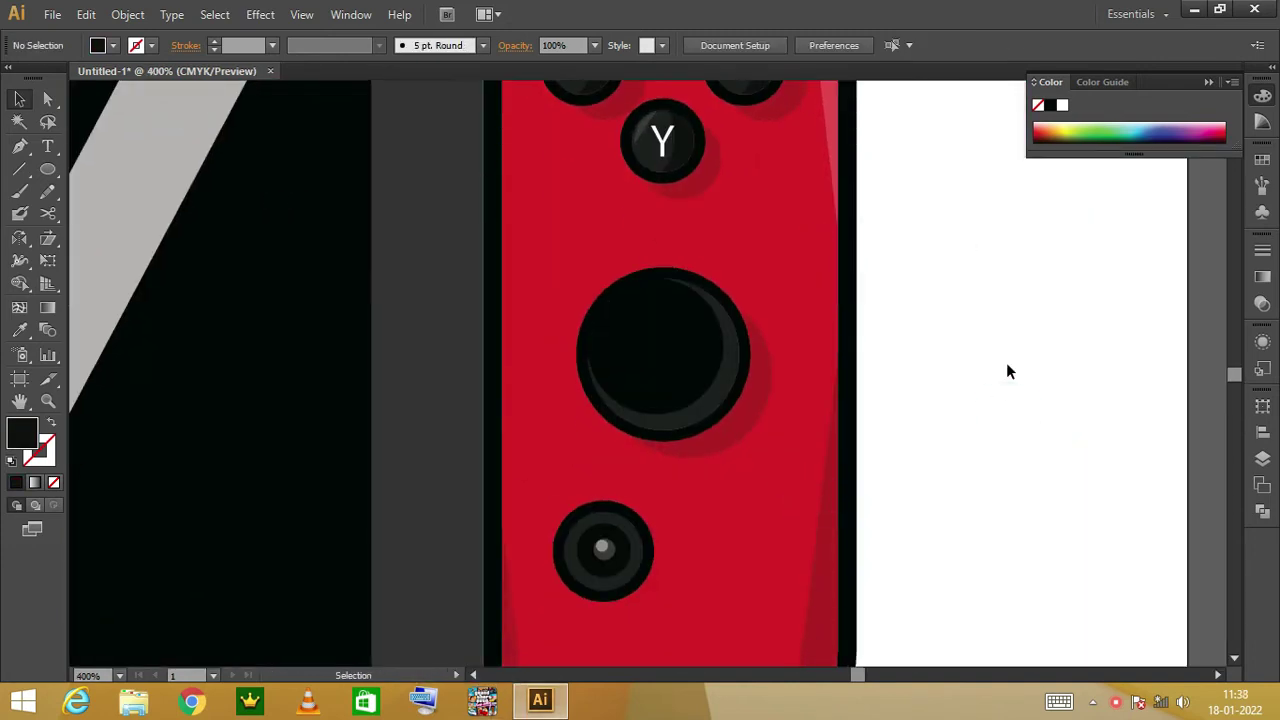
Shrink the red thumbstick's inner circle and recolour it dark grey #111111.
scroll(1006, 370, "up", 2)
scroll(986, 571, "up", 3)
mouse_move(711, 374)
left_mouse_down()
mouse_move(644, 488)
mouse_move(605, 400)
left_mouse_up()
left_click(644, 488)
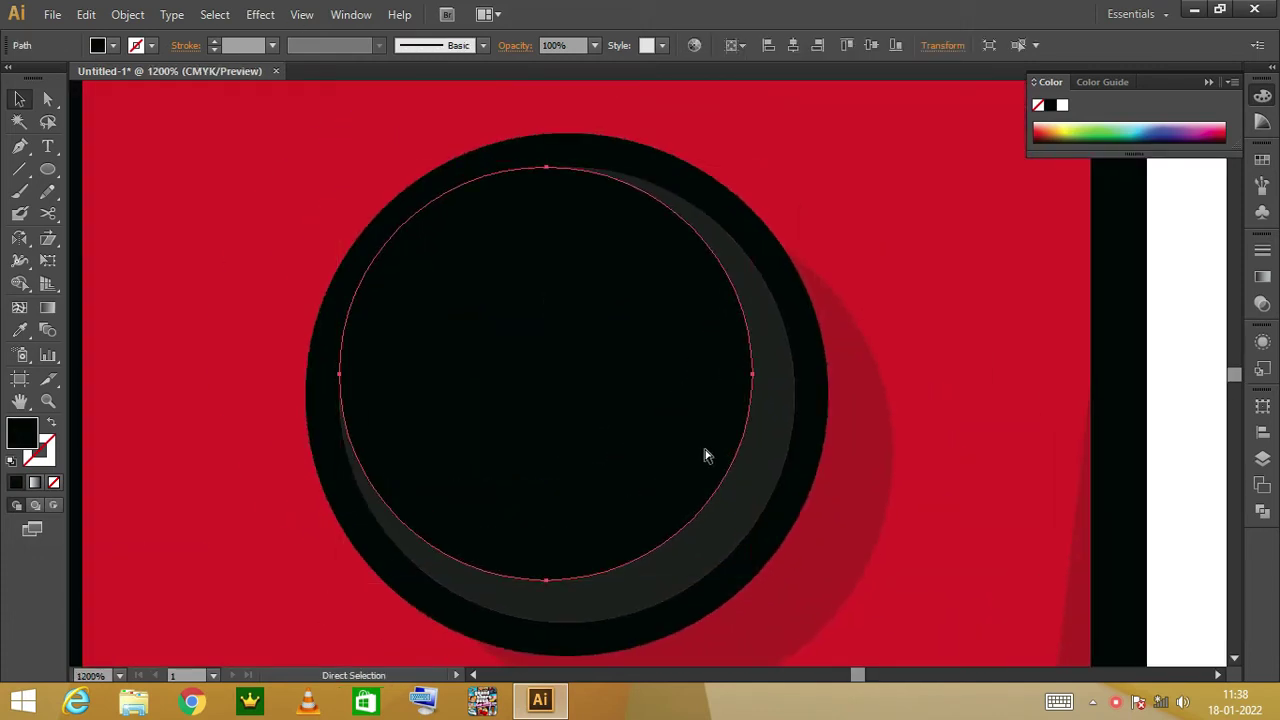
left_click_drag(752, 581, 694, 523)
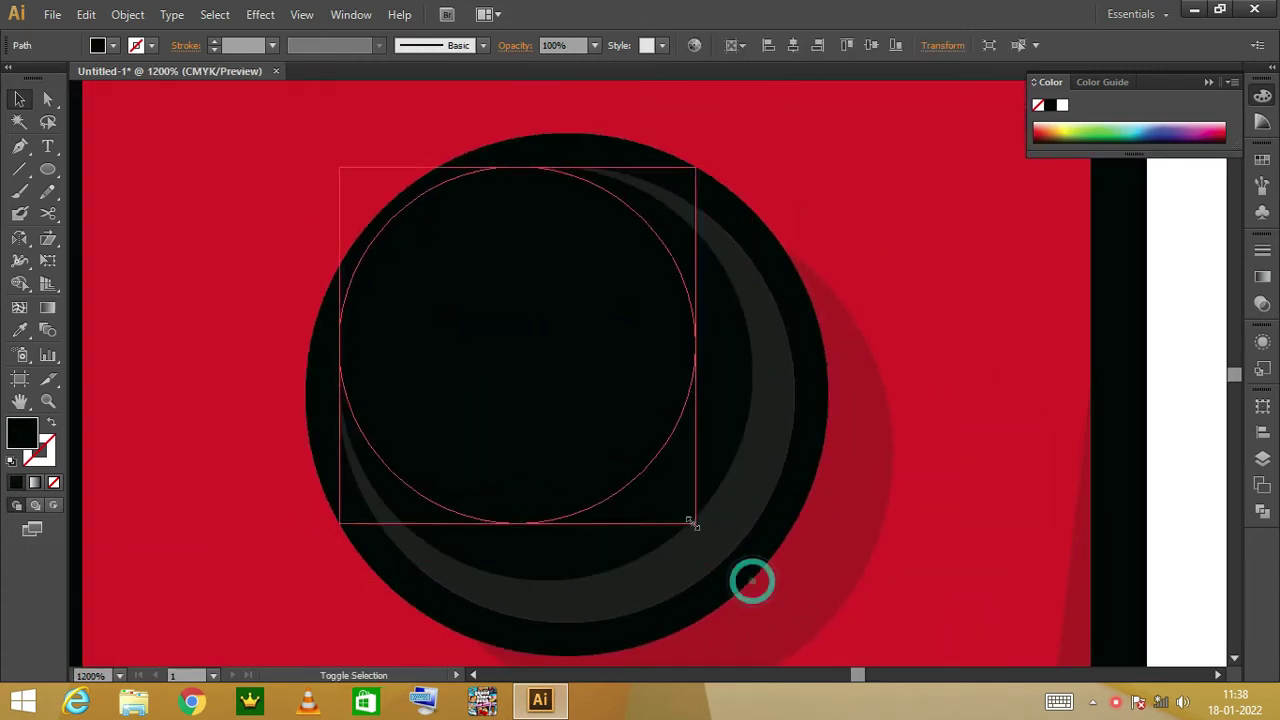
key("i")
left_click(686, 556)
left_click(14, 97)
double_click(16, 437)
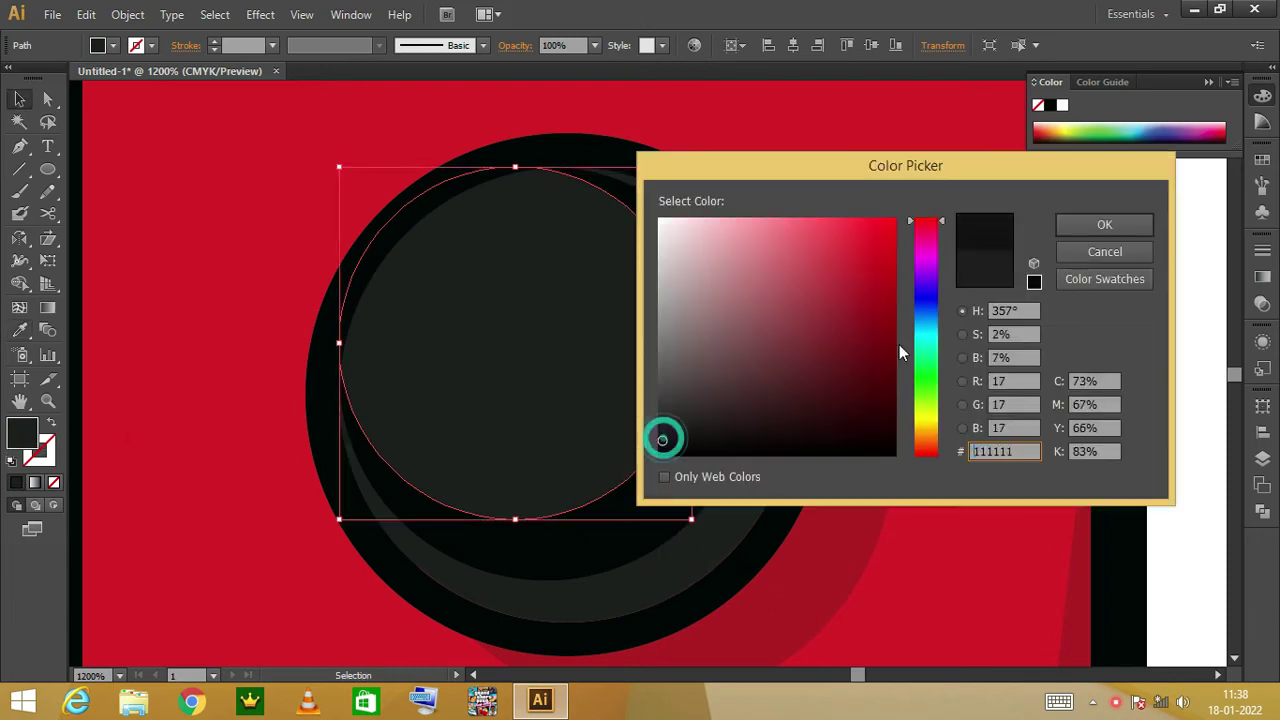
key("Return")
left_click(1152, 346)
Alt-drag a copy of the dark inner circle onto the blue Joy-Con's thumbstick.
scroll(789, 374, "down", 3)
scroll(1077, 375, "down", 3)
left_click_drag(1077, 375, 785, 280)
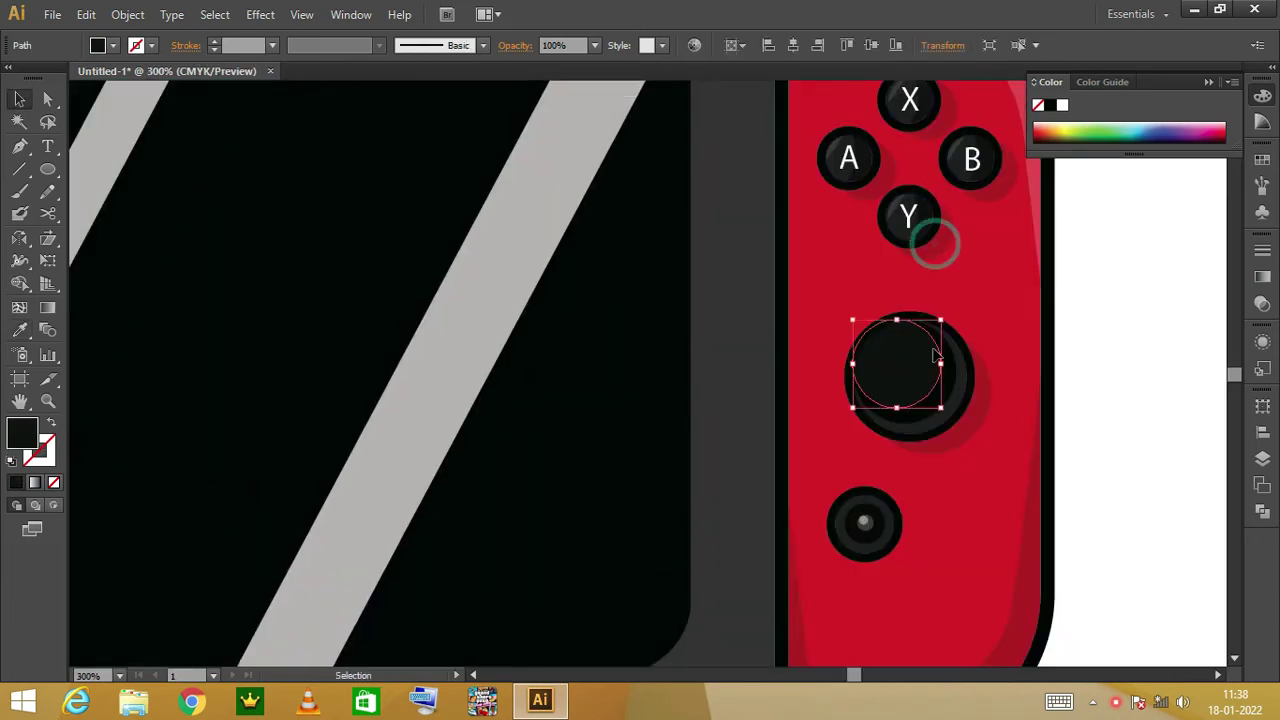
scroll(817, 257, "left", 10)
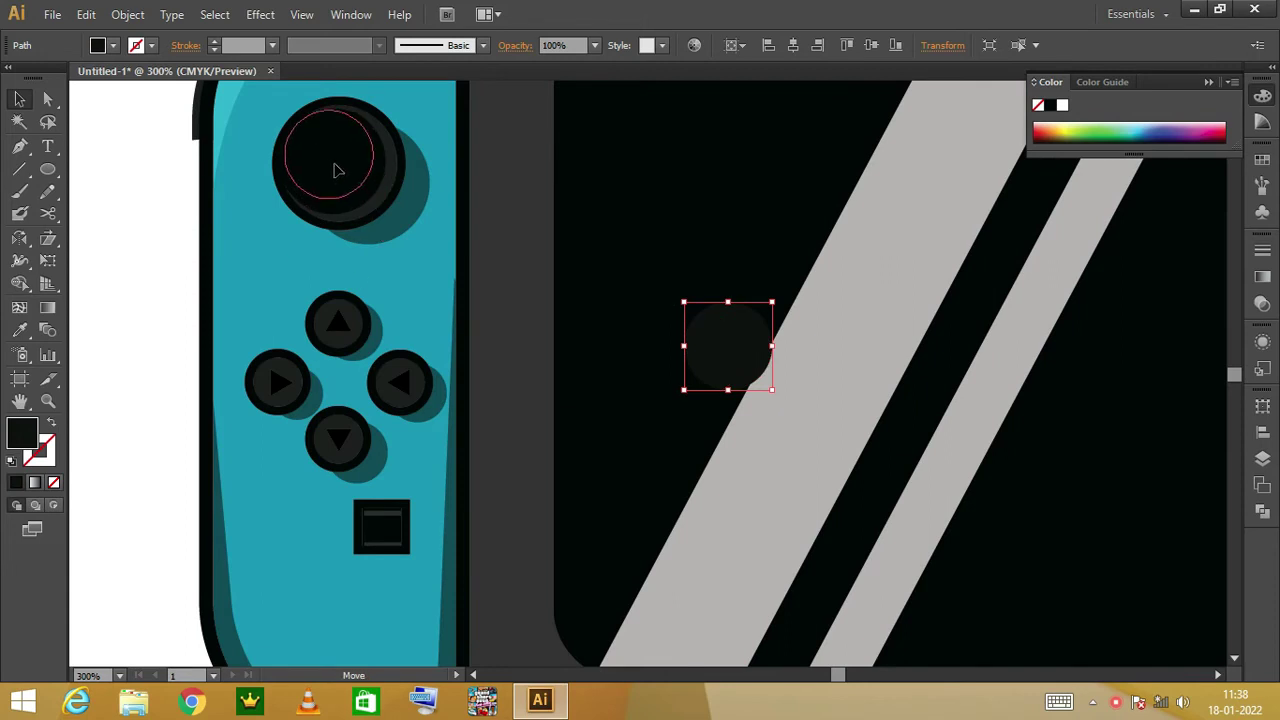
left_click_drag(337, 170, 337, 170)
left_click(206, 217)
scroll(340, 243, "up", 3)
scroll(480, 354, "up", 2)
scroll(364, 357, "left", 5)
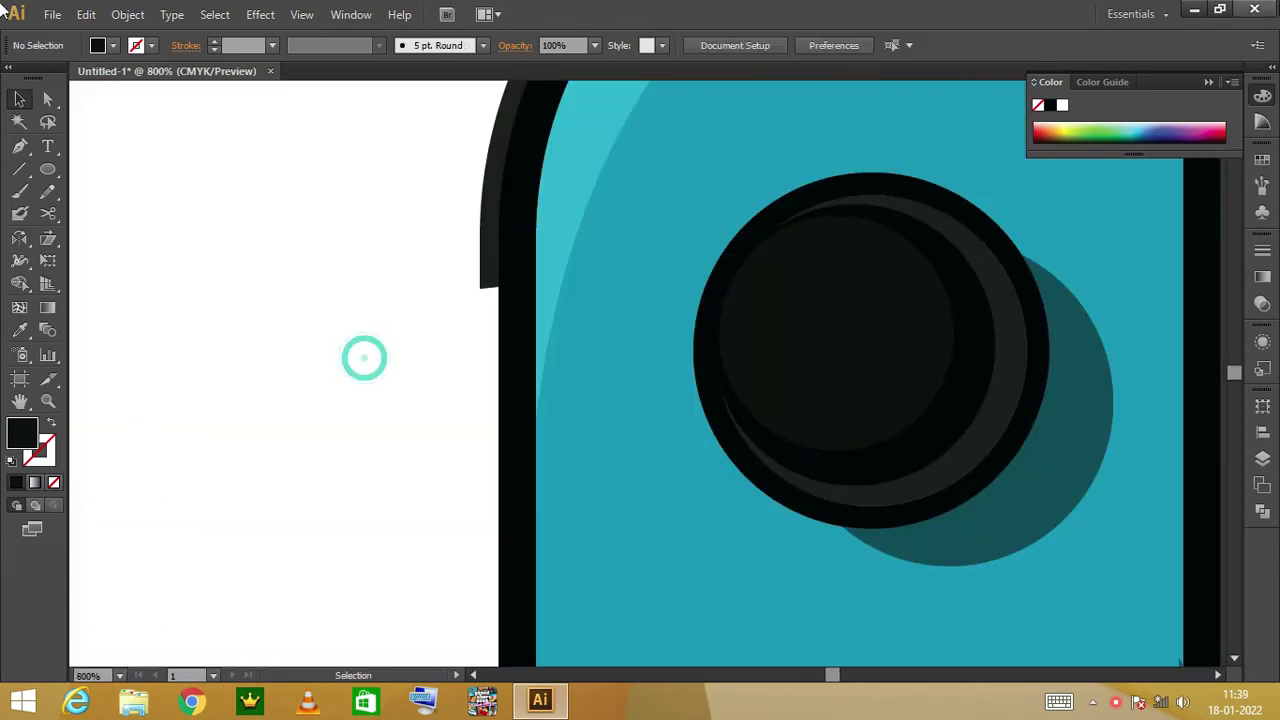
scroll(364, 357, "down", 3)
Zoom into the red Joy-Con buttons and select the A button's crescent highlight.
left_click_drag(751, 349, 484, 393)
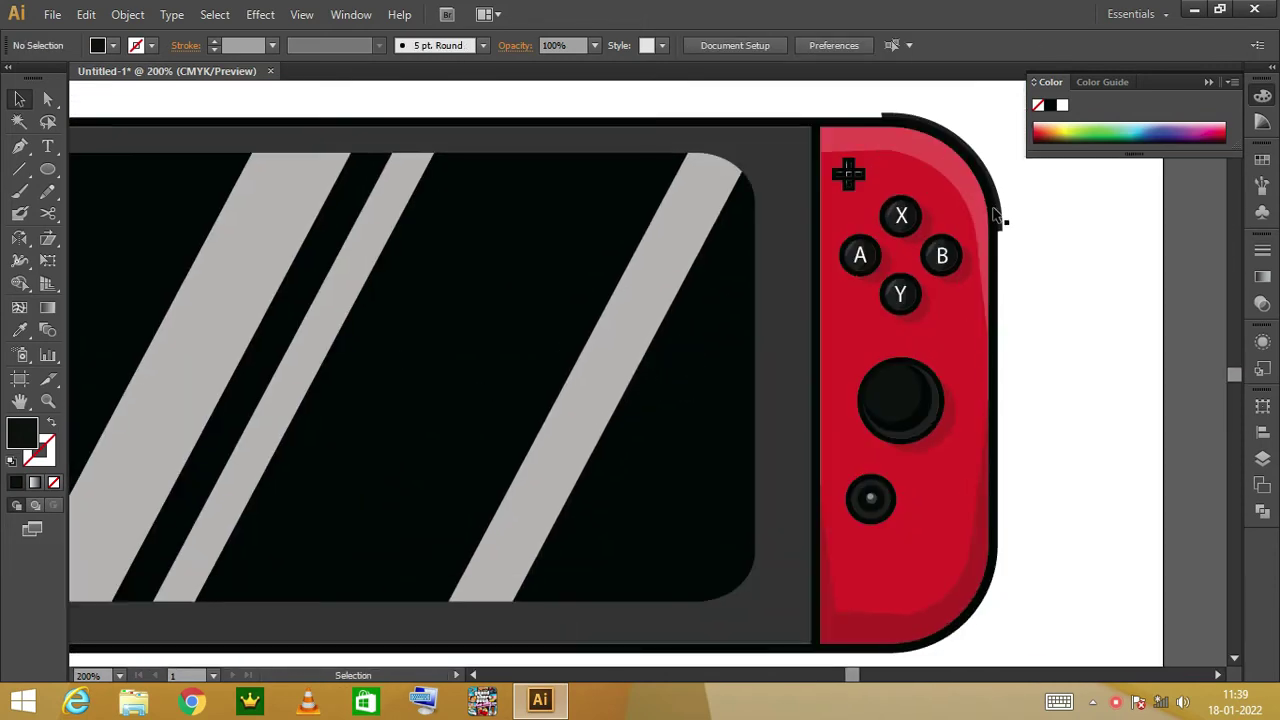
left_click_drag(1140, 385, 605, 229)
left_click(545, 303)
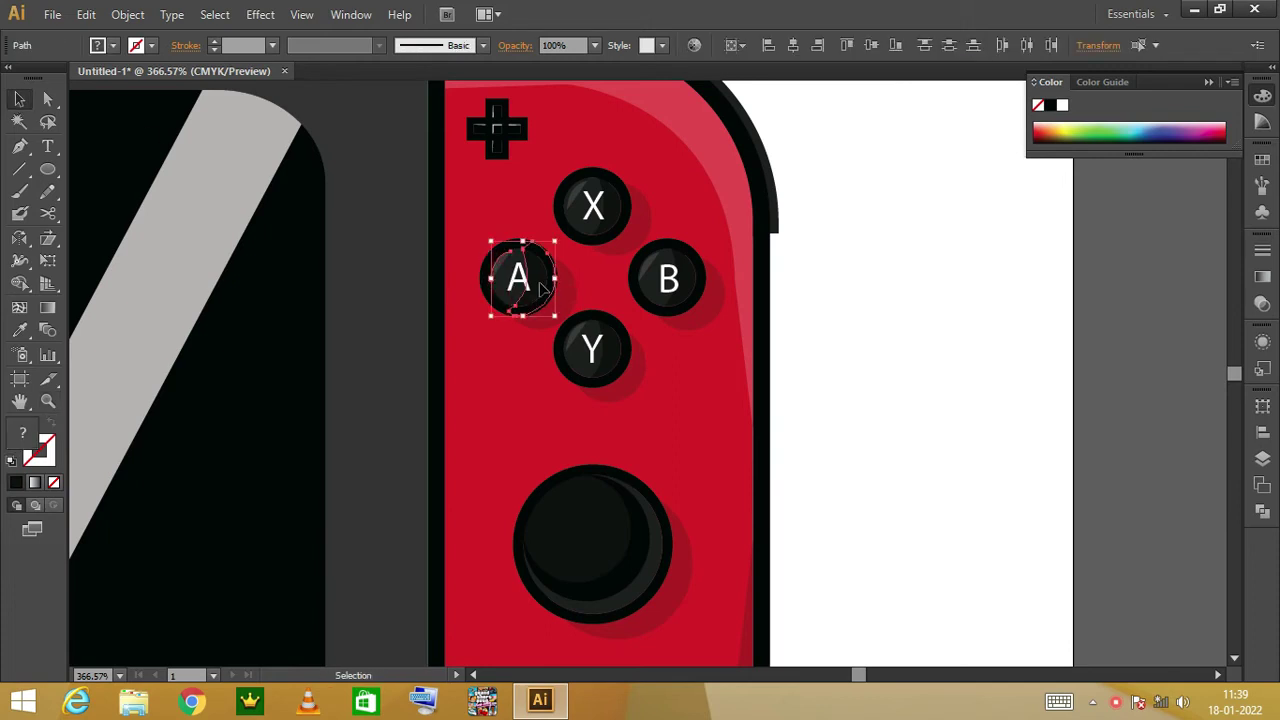
scroll(540, 288, "left", 3)
Place copies of the A button's crescent highlight on the up, left and right arrow buttons.
scroll(288, 320, "left", 10)
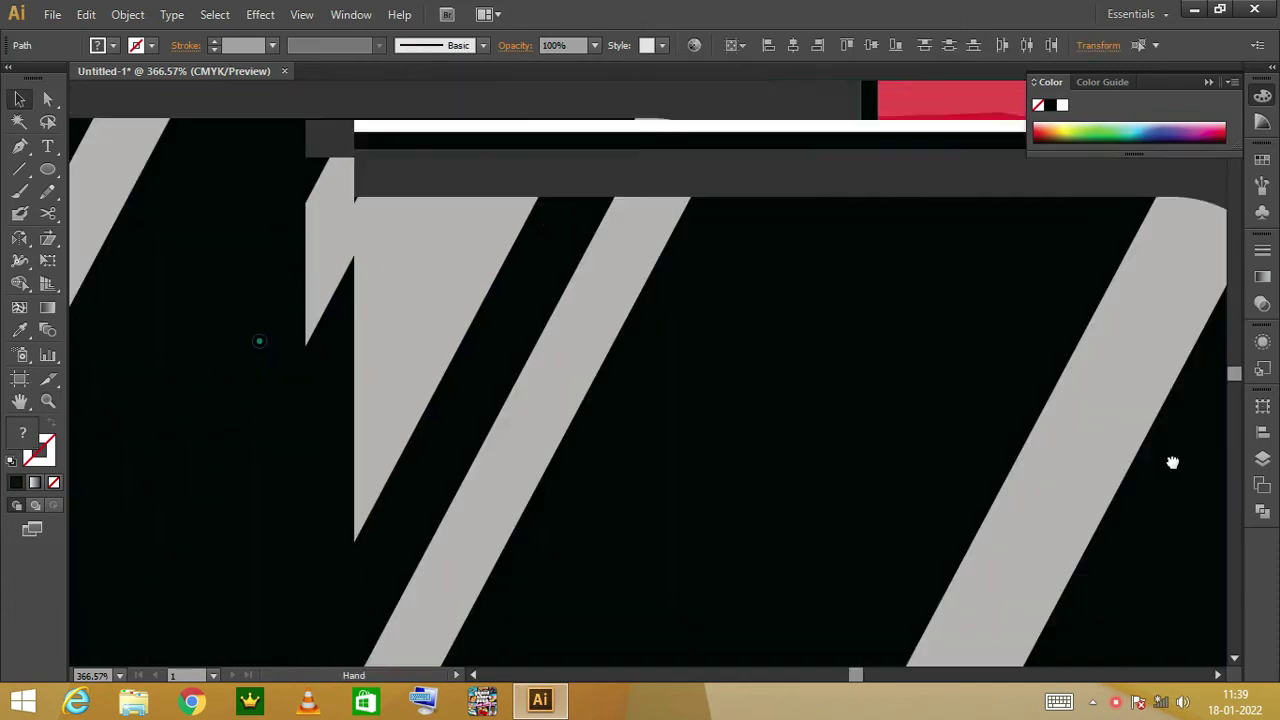
left_click_drag(382, 418, 383, 418)
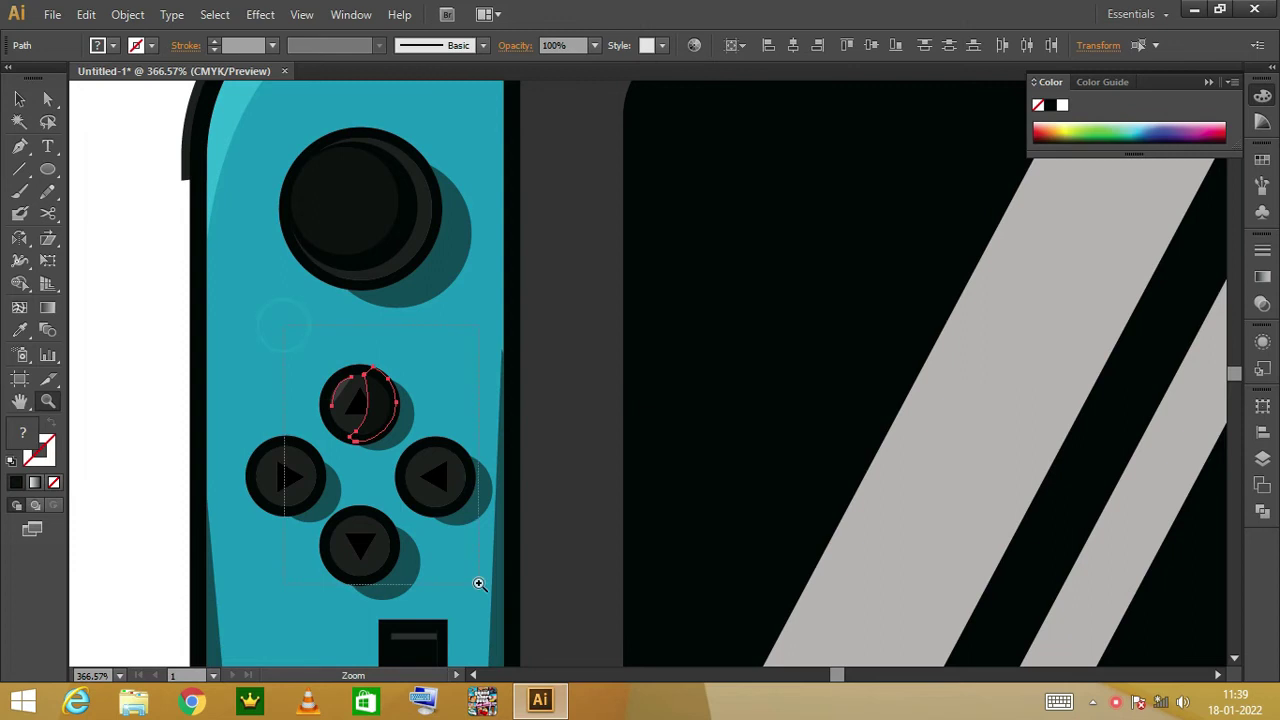
left_click_drag(479, 583, 831, 550)
left_click_drag(417, 313, 473, 357)
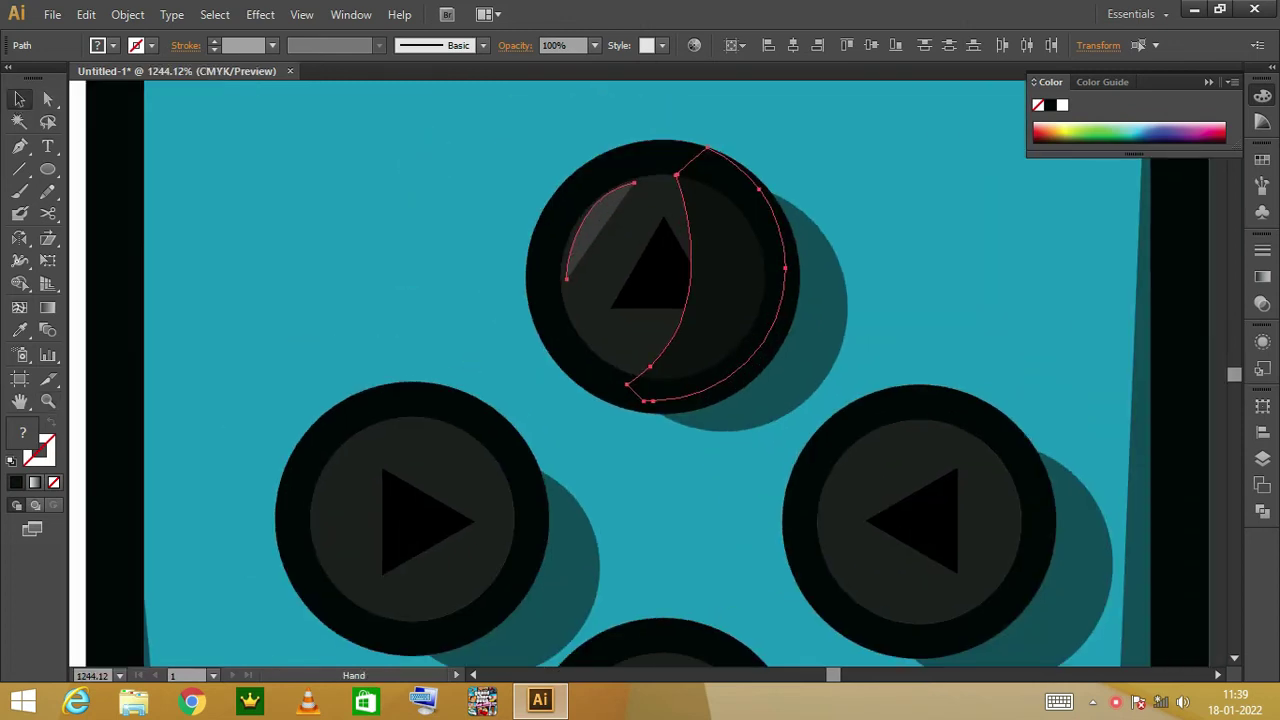
left_click_drag(740, 461, 740, 381)
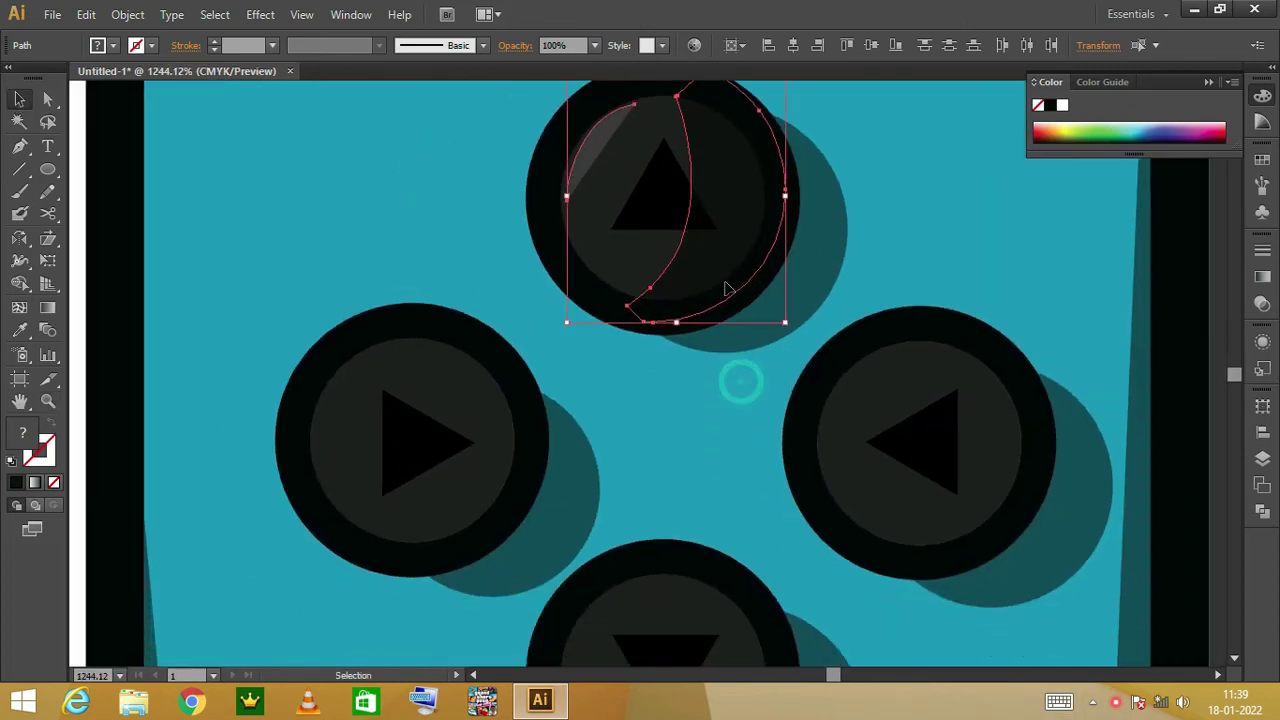
mouse_move(453, 520)
left_mouse_down()
mouse_move(471, 491)
mouse_move(490, 520)
mouse_move(783, 302)
left_mouse_up()
left_click_drag(625, 283, 815, 283)
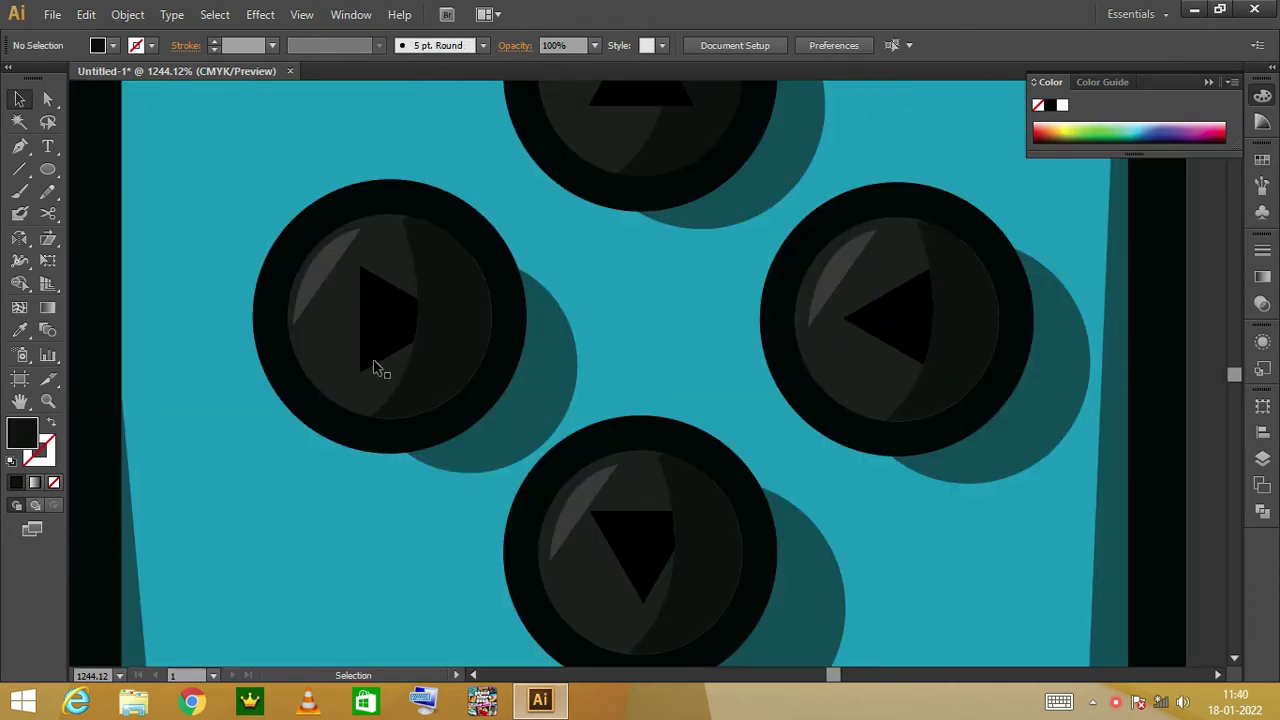
Select only the arrow triangles, excluding the highlights, so the arrows stay on top.
left_click(374, 363)
left_click(608, 598, "shift")
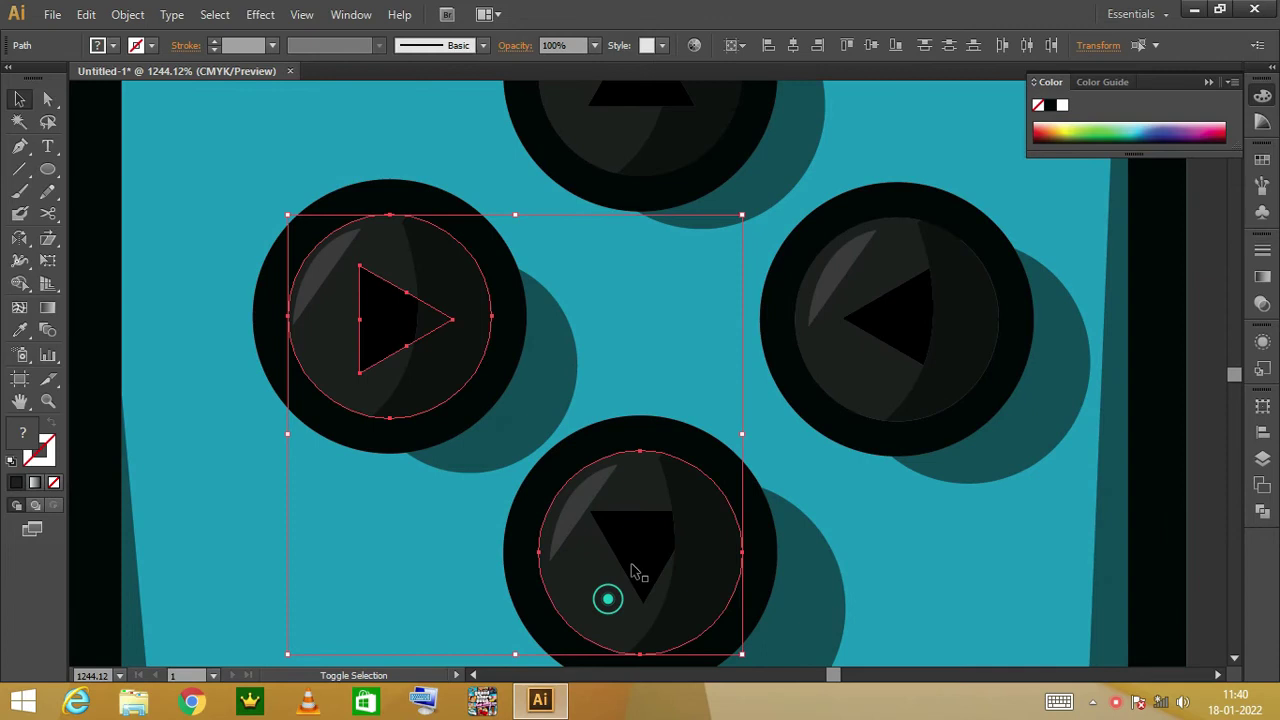
left_click(349, 334, "shift")
left_click(591, 591, "shift")
left_click(823, 362, "shift")
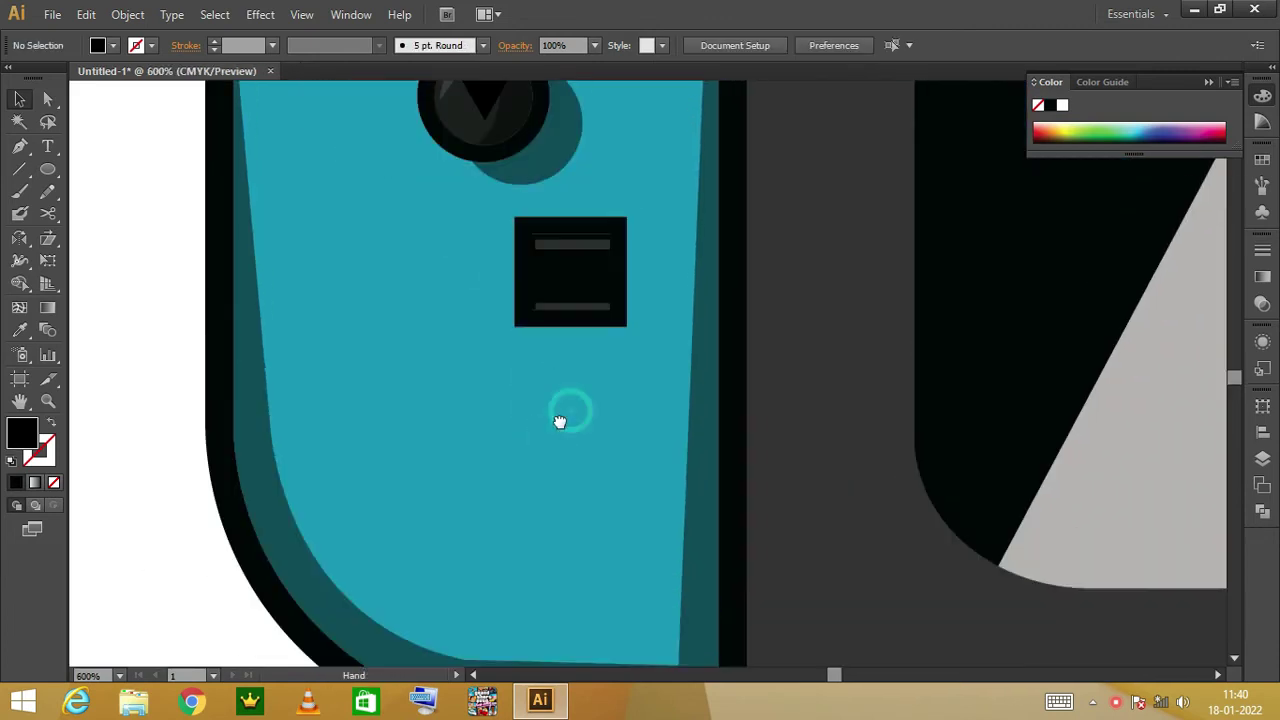
Repeat the top grey bar down the square capture button until six evenly spaced bars fill it.
mouse_move(820, 354)
left_mouse_down()
mouse_move(527, 262)
mouse_move(527, 300)
left_mouse_up()
left_click(510, 220)
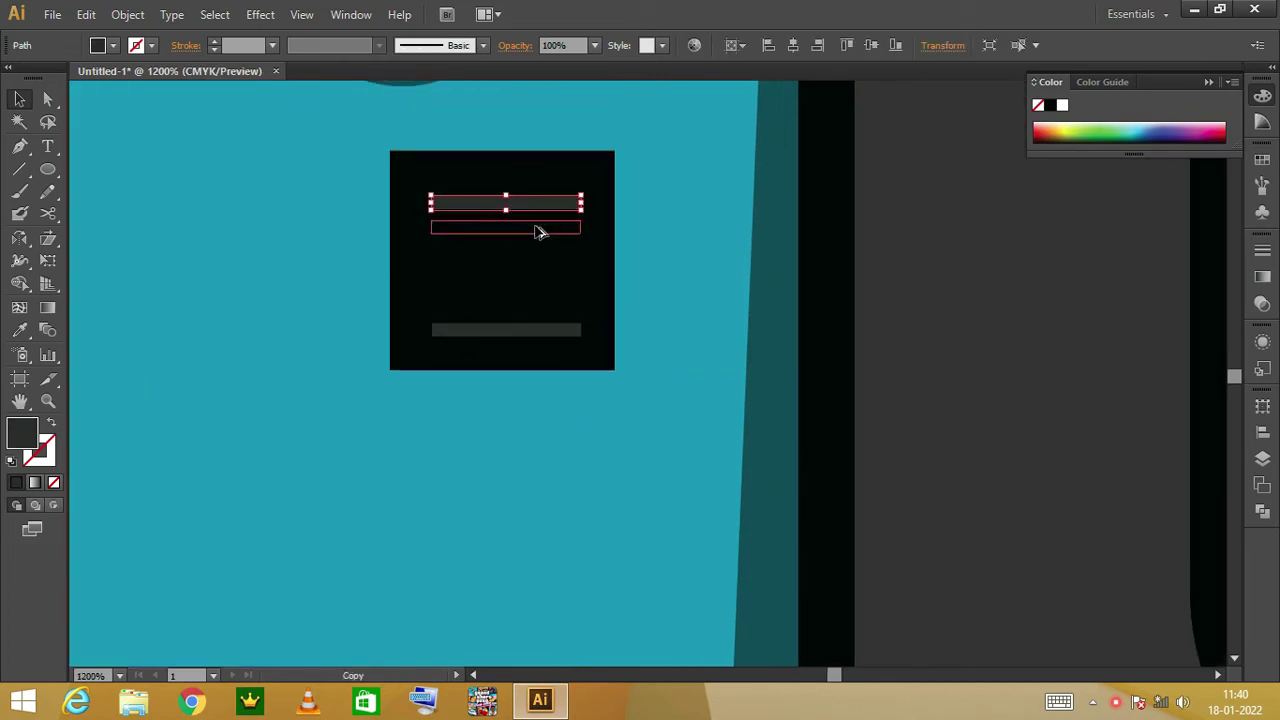
key("ctrl+d")
key("ctrl+d")
key("ctrl+d")
key("ctrl+minus")
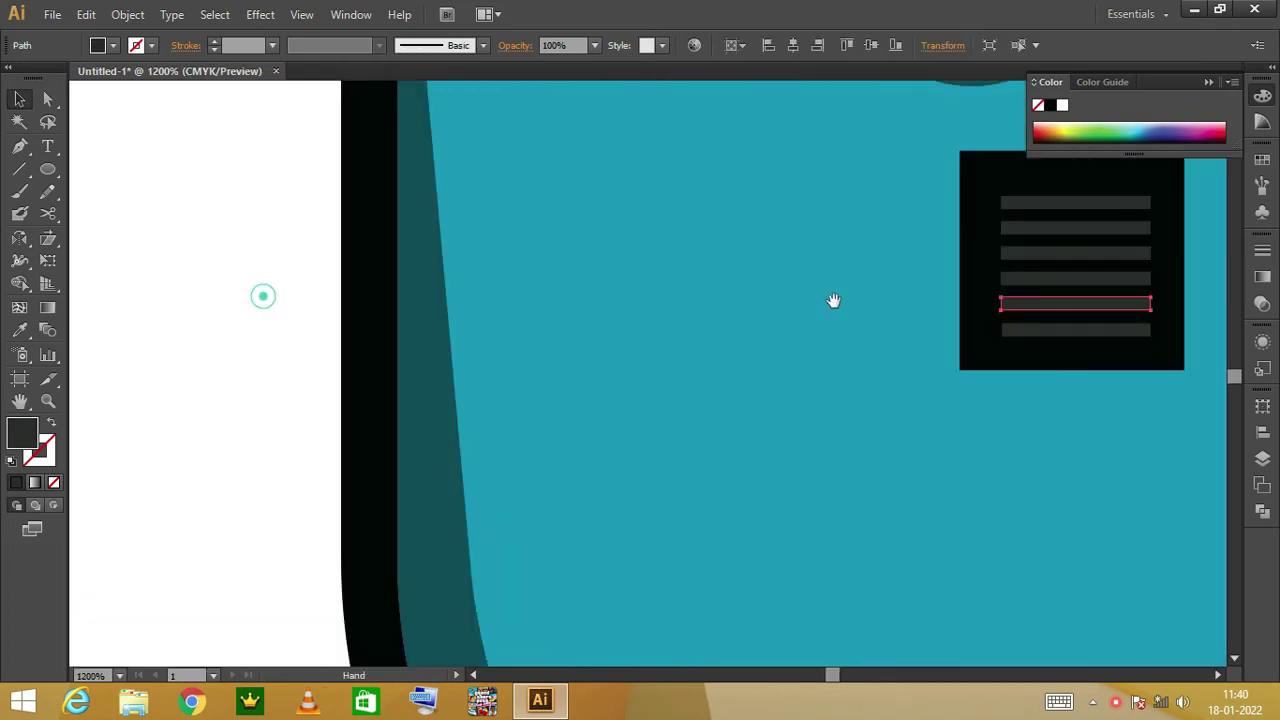
left_click_drag(514, 371, 613, 295)
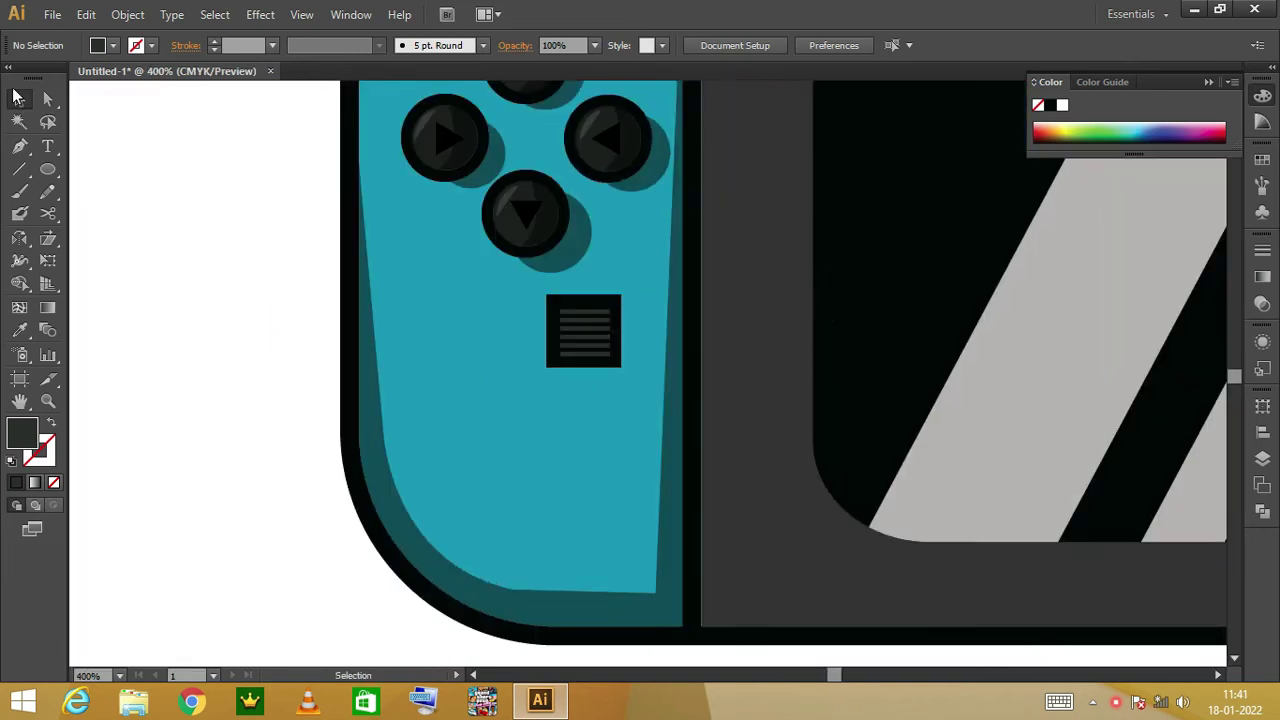
Draw the diagonal shadow across the square and pull its lower corner onto the grille corner.
left_click(619, 300)
left_click(627, 371)
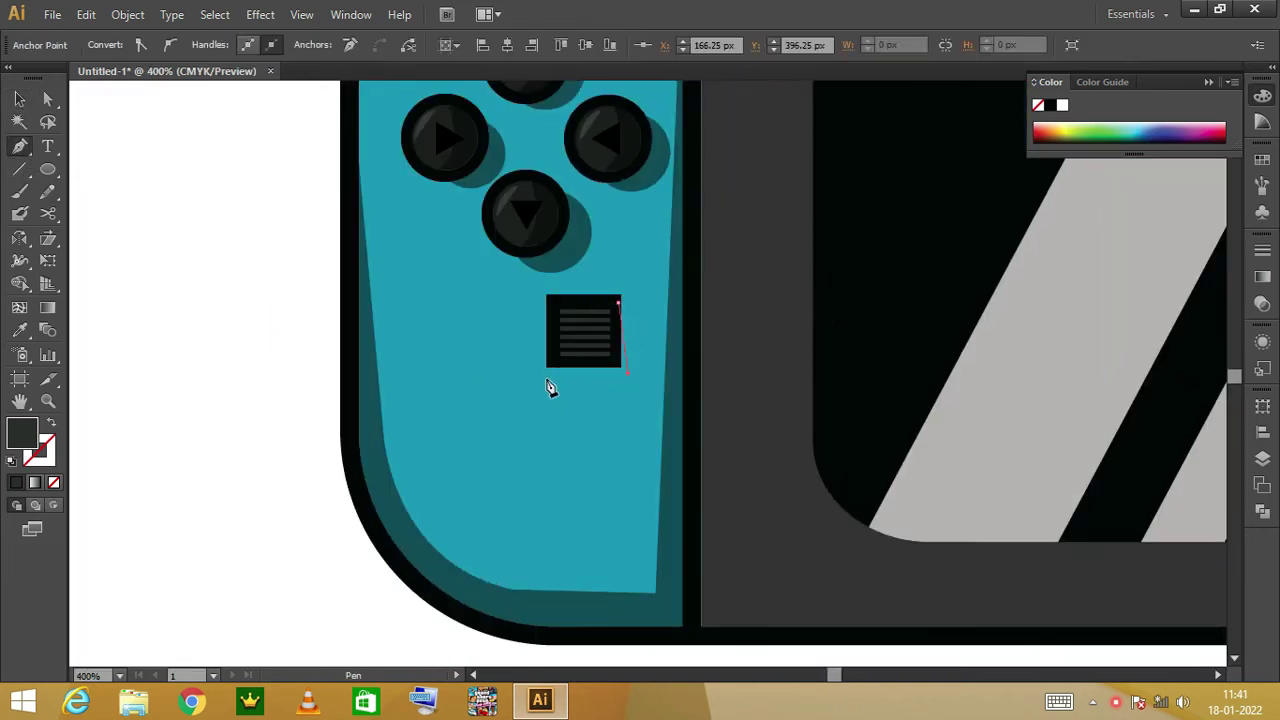
key("ctrl+plus")
key("ctrl+plus")
key("ctrl+plus")
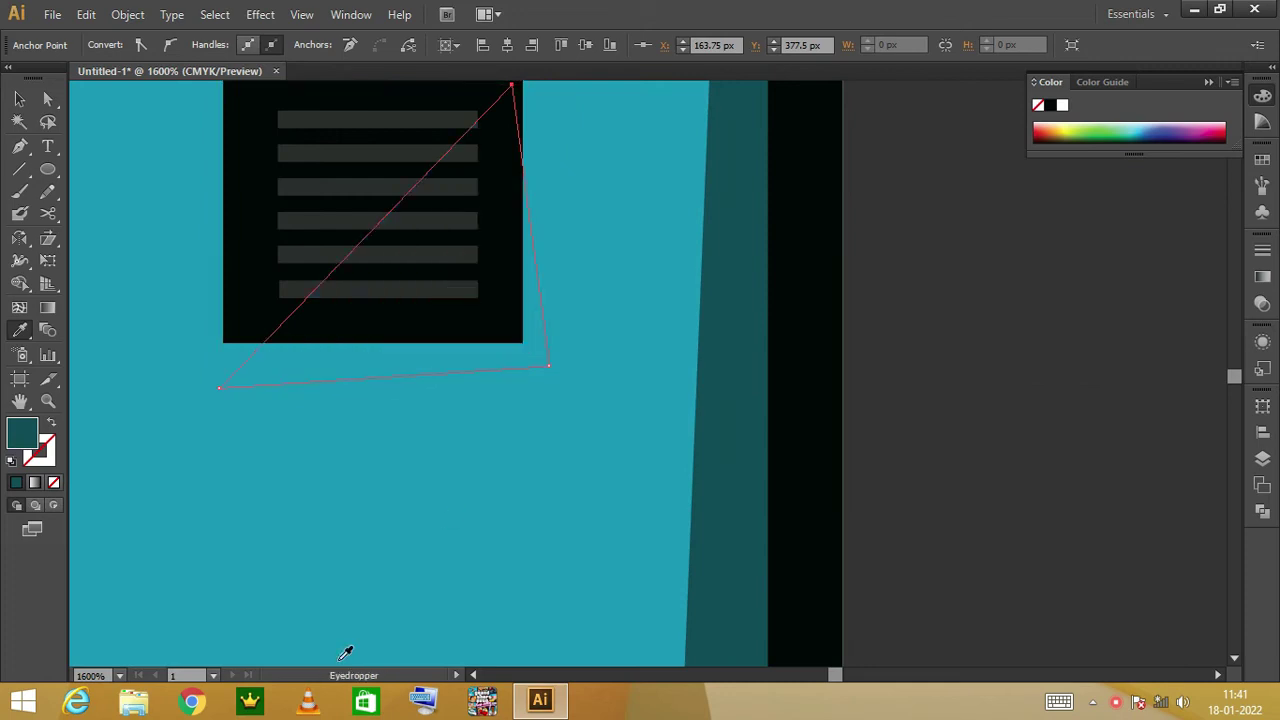
left_click_drag(305, 358, 373, 449)
key("a")
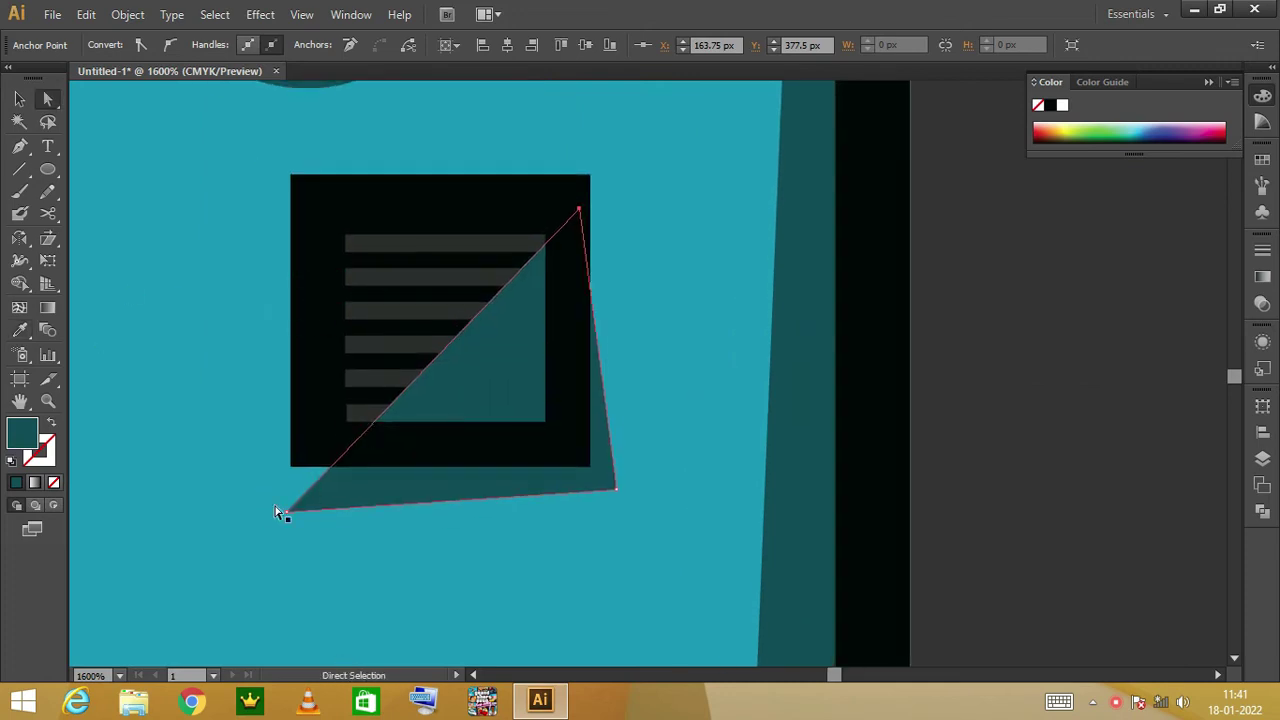
left_click_drag(289, 517, 334, 465)
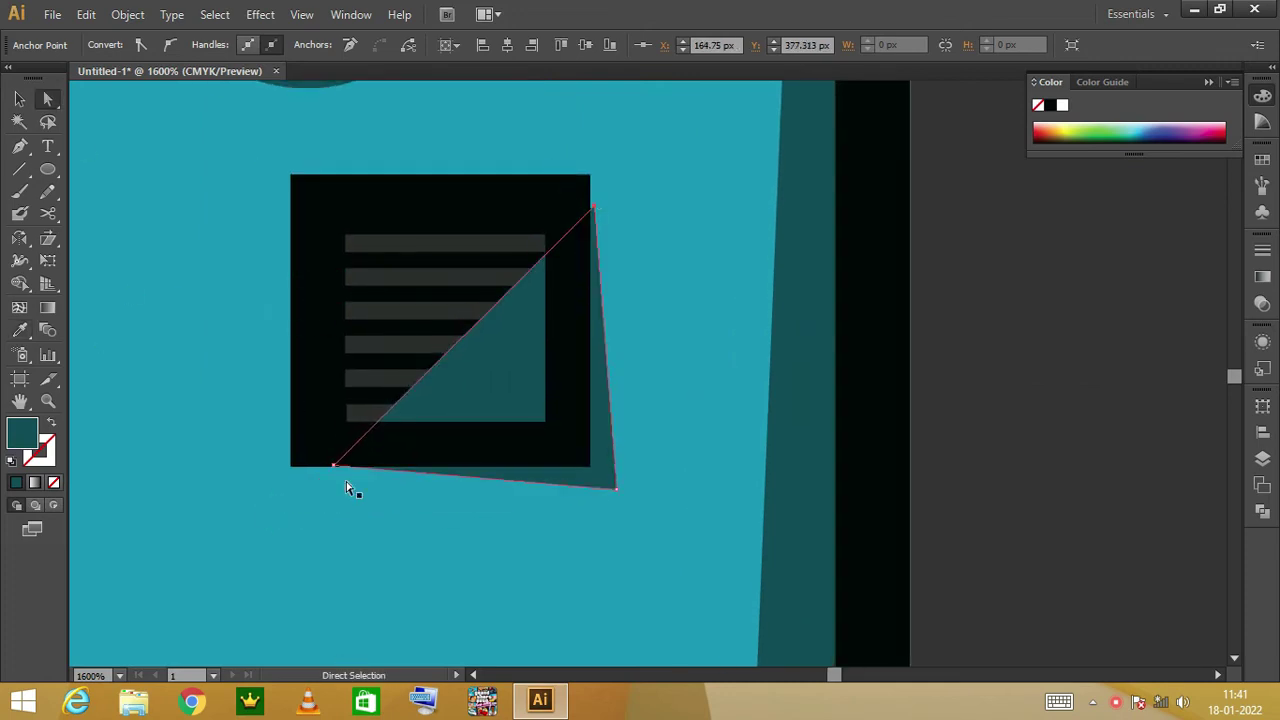
Trim the shadow piece covering the grille lines with Shape Builder, then zoom out.
key("v")
left_click(320, 294, "shift")
key("shift+m")
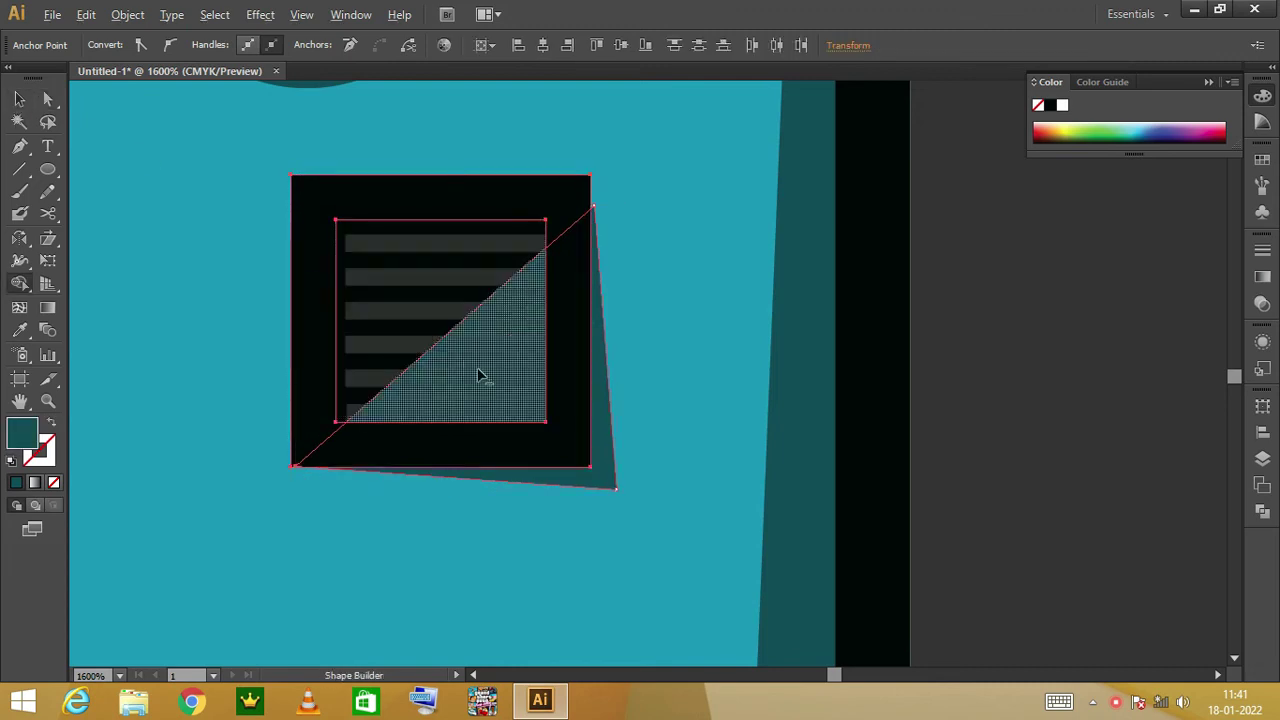
left_click(486, 371, "alt")
key("v")
key("ctrl+minus")
key("ctrl+minus")
key("ctrl+minus")
left_click(194, 323)
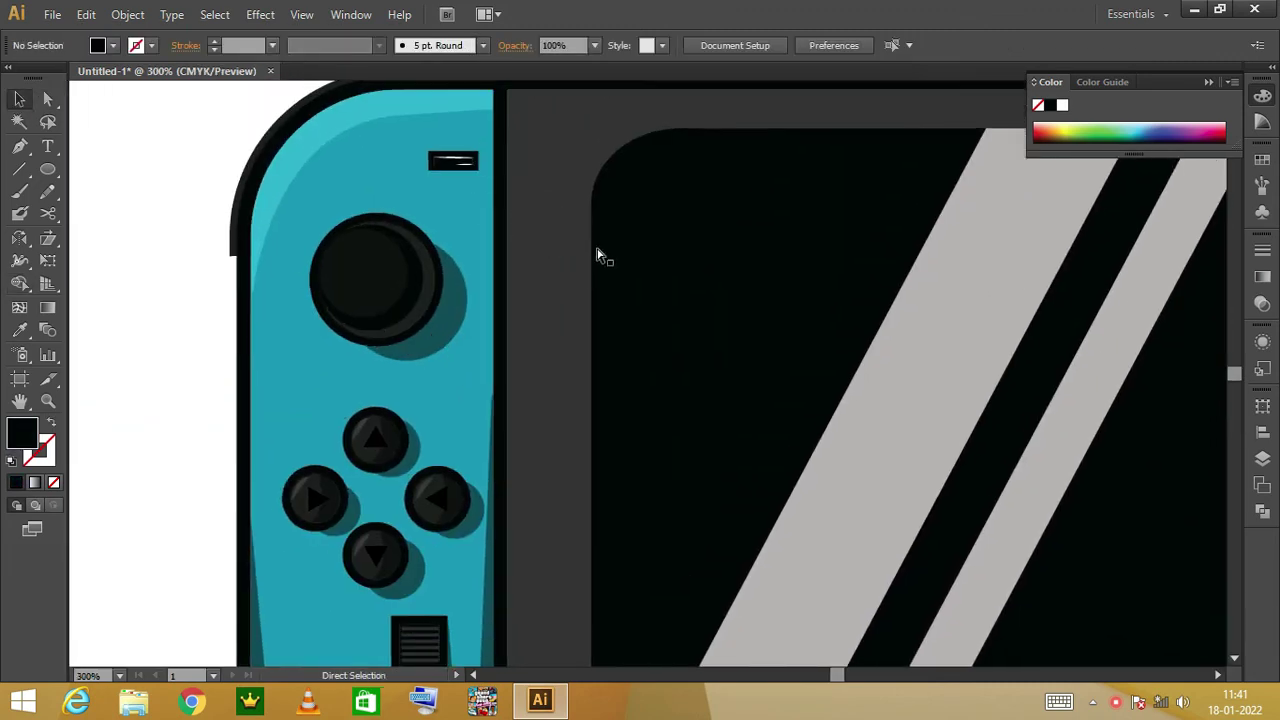
key("ctrl+minus")
Draw a curved shading shape along the top bezel around the screen's top corners.
mouse_move(269, 249)
left_mouse_down()
mouse_move(269, 217)
mouse_move(294, 194)
mouse_move(271, 194)
left_mouse_up()
key("ctrl+z")
left_click_drag(895, 184, 526, 233)
left_click(709, 271)
left_click_drag(714, 297, 732, 336)
left_click_drag(634, 181, 624, 203)
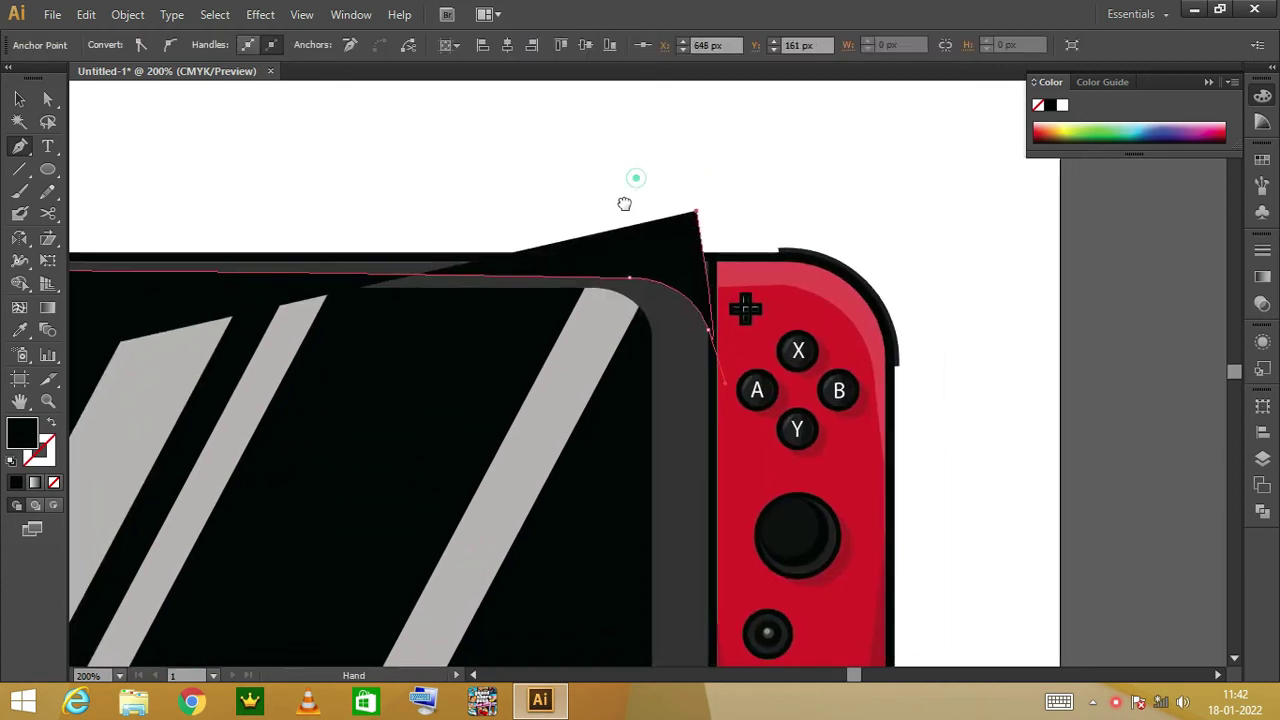
scroll(624, 203, "left", 10)
scroll(474, 371, "left", 5)
Fill the top bezel shading shape with dark grey #494949.
left_click(497, 394)
left_click_drag(497, 394, 35, 432)
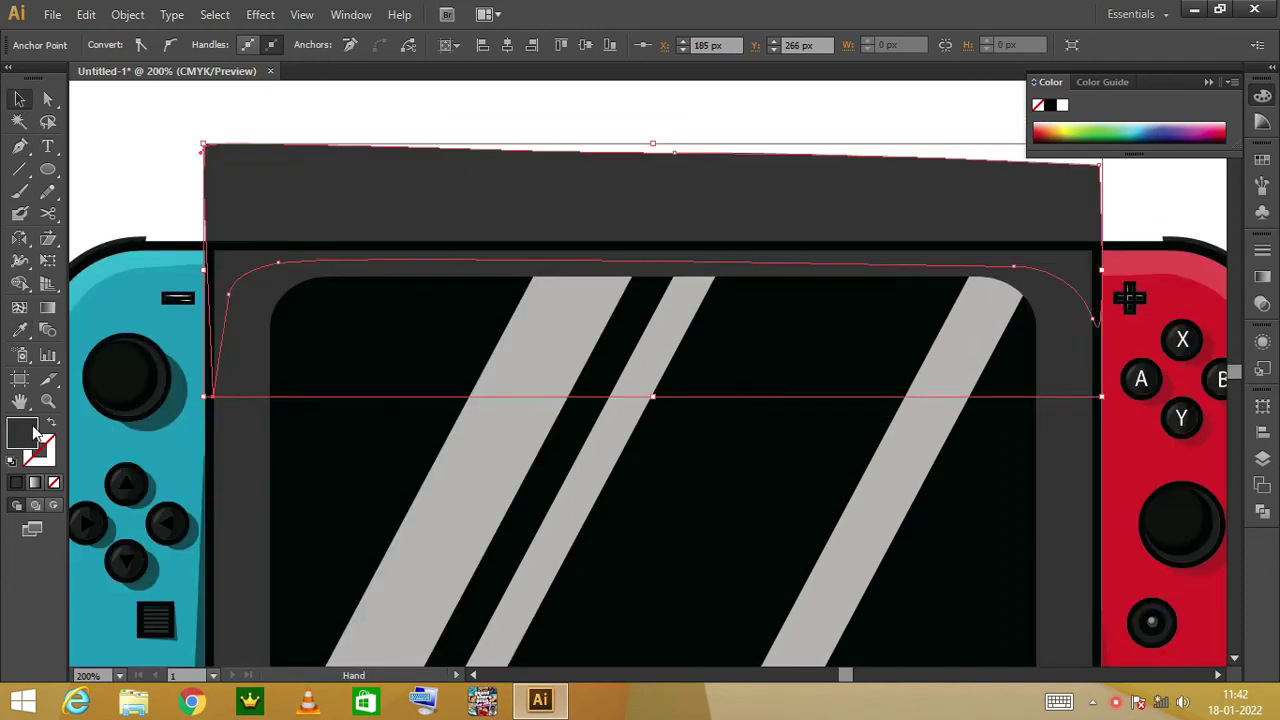
double_click(35, 432)
left_click(657, 408)
left_click(1104, 224)
double_click(35, 432)
left_click(659, 384)
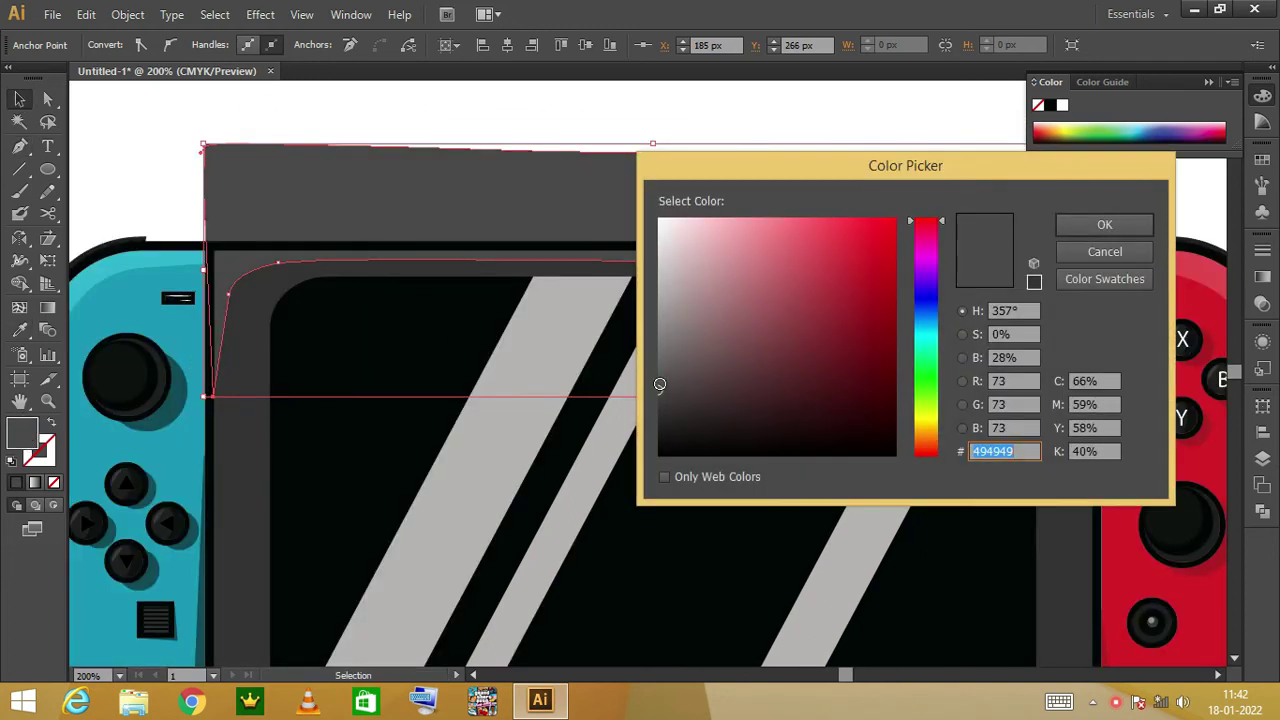
left_click(1104, 224)
left_click(286, 194)
Draw a closed shading shape along the bottom bezel around the screen's lower corners.
left_click_drag(455, 174, 294, 140)
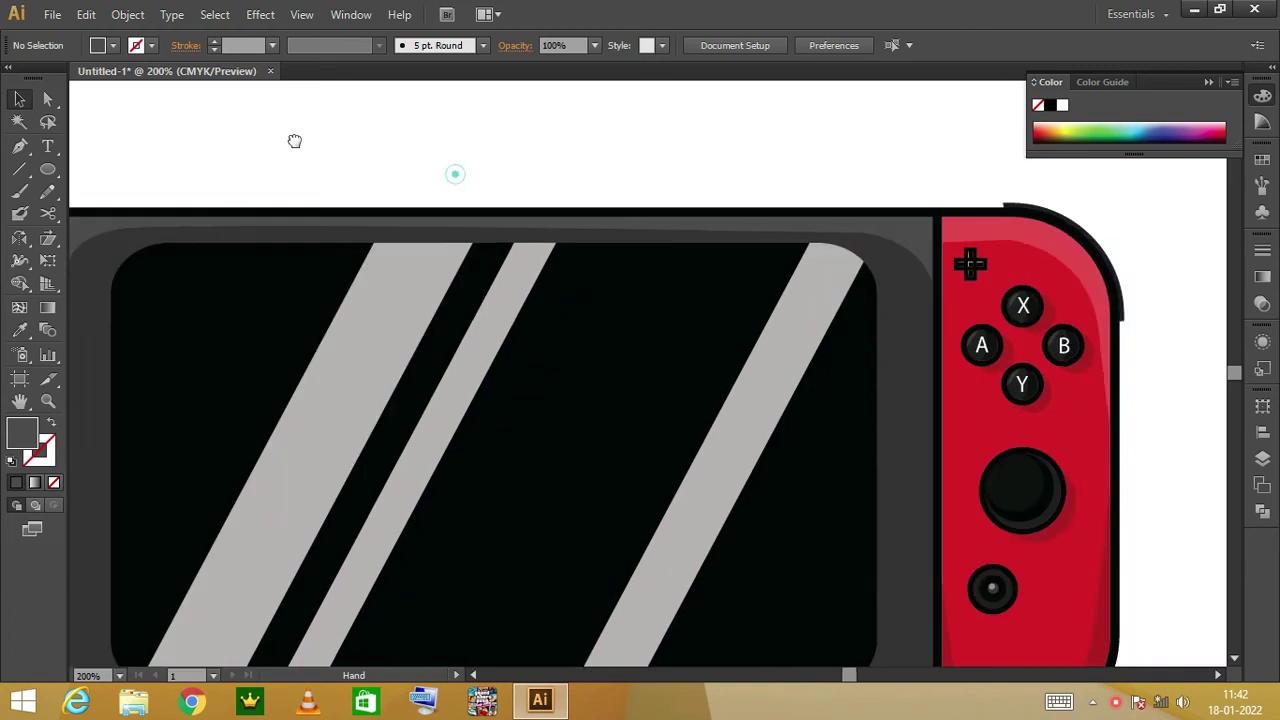
left_click_drag(107, 566, 277, 291)
key("p")
left_click(237, 328)
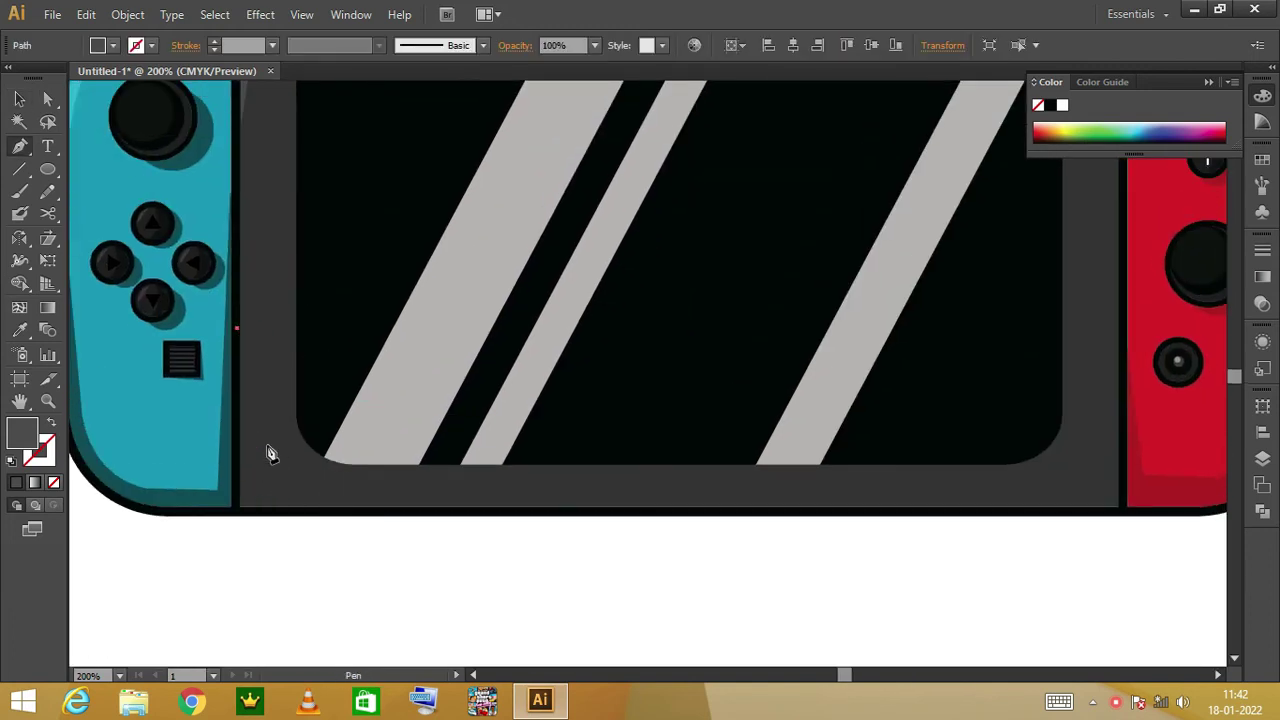
left_click(300, 488)
scroll(613, 461, "right", 5)
left_click(658, 497)
left_click_drag(760, 434, 766, 369)
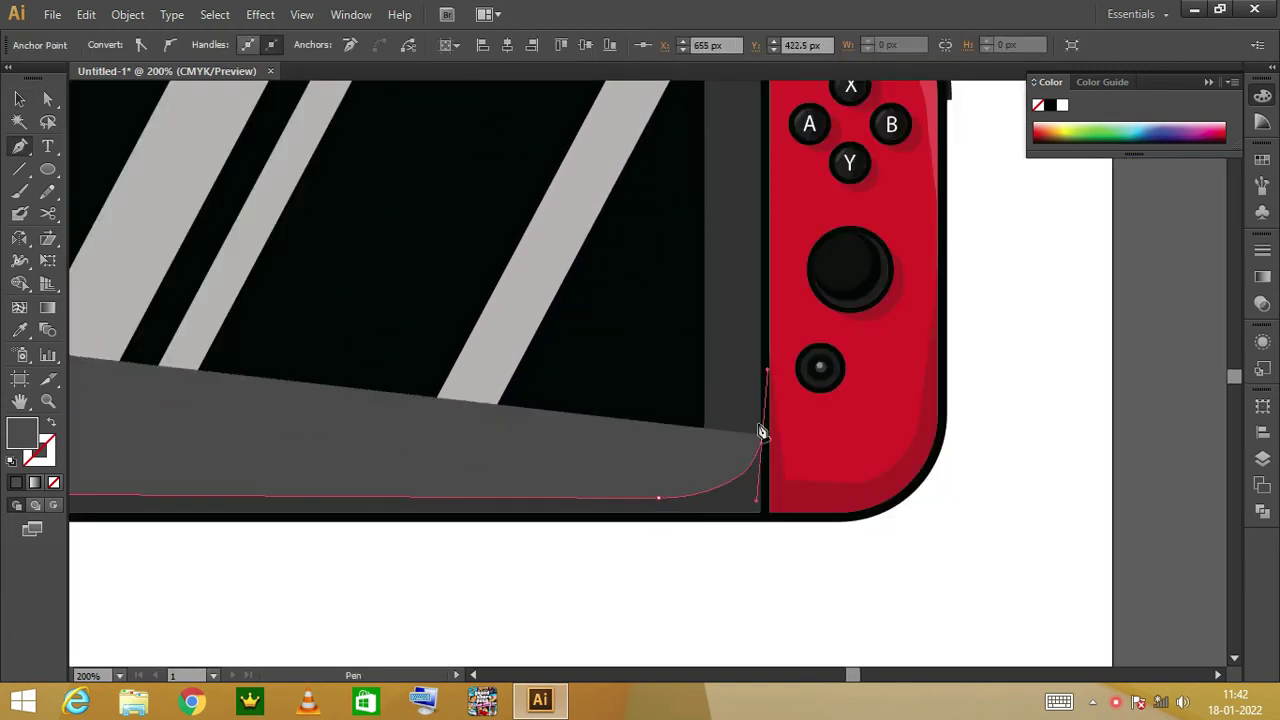
left_click_drag(497, 611, 677, 526)
left_click_drag(371, 451, 460, 528)
left_click(386, 305)
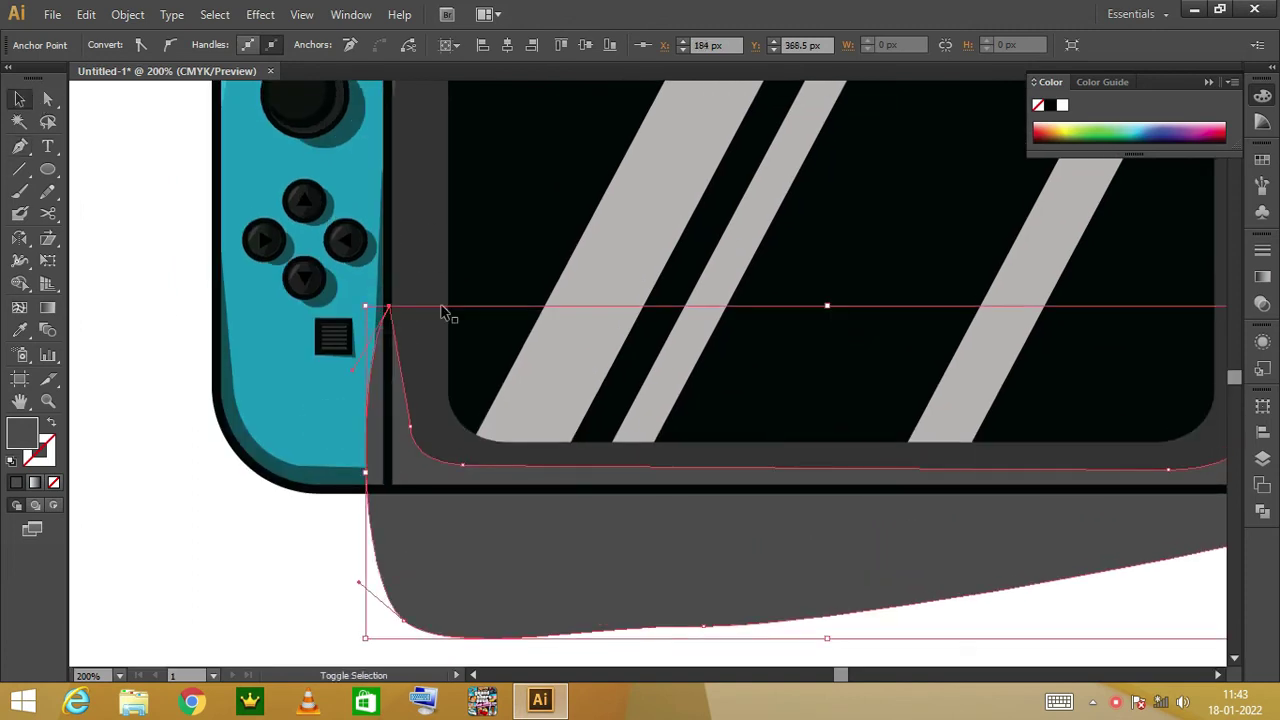
Trim away the bottom shading region lying outside the bezel with Shape Builder.
key("shift+m")
left_click(491, 537, "alt")
key("v")
double_click(22, 432)
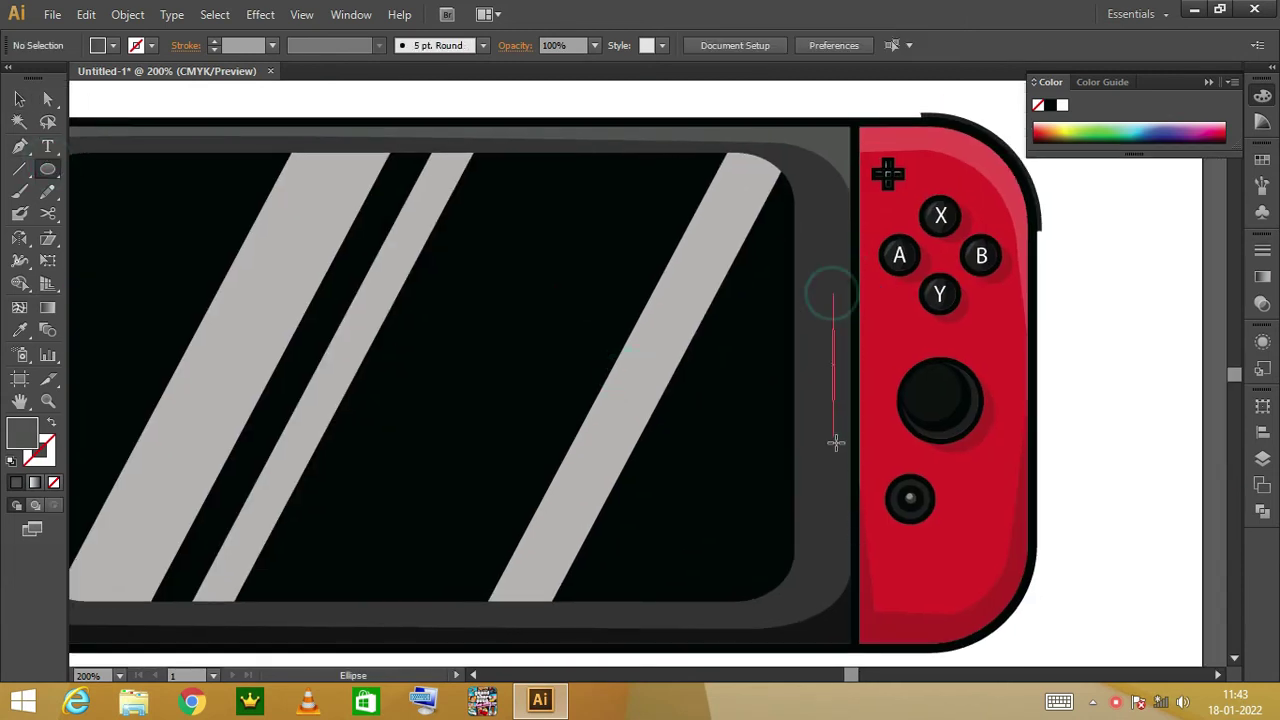
Draw a thin vertical slit beside the screen's right edge.
left_click_drag(836, 442, 838, 527)
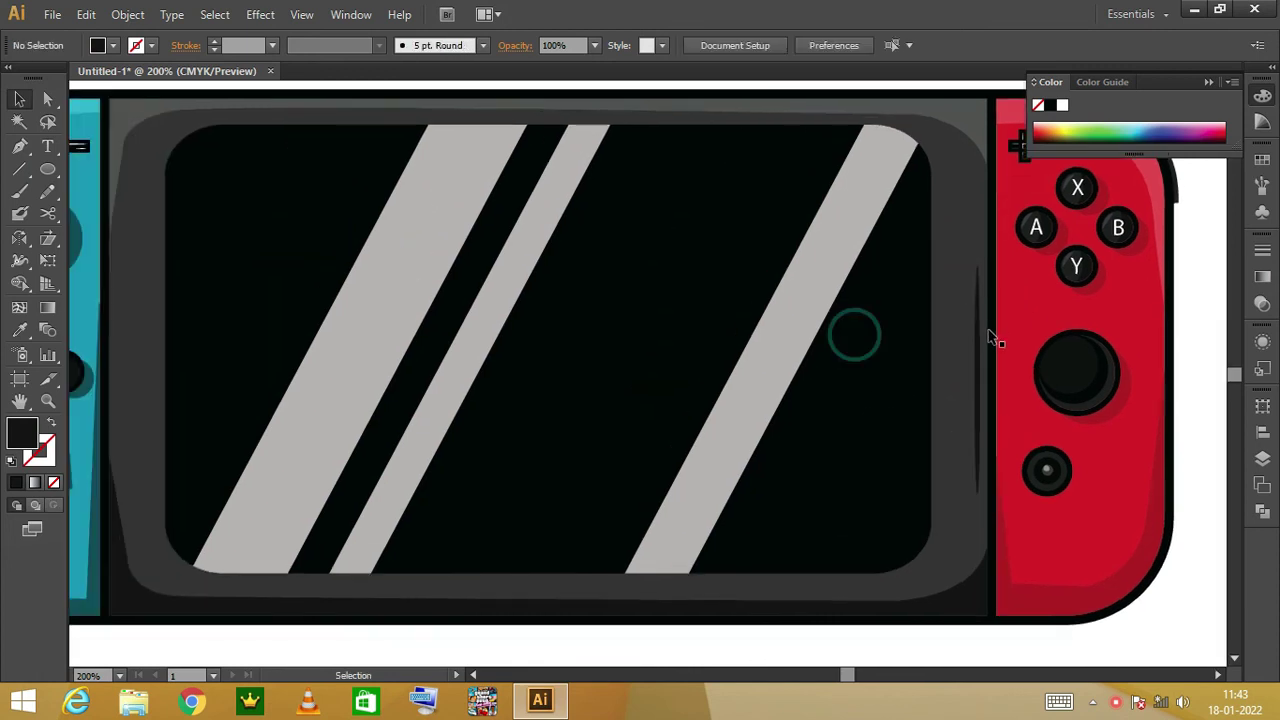
mouse_move(453, 384)
left_mouse_down()
mouse_move(468, 227)
mouse_move(629, 561)
left_mouse_up()
left_click(563, 429)
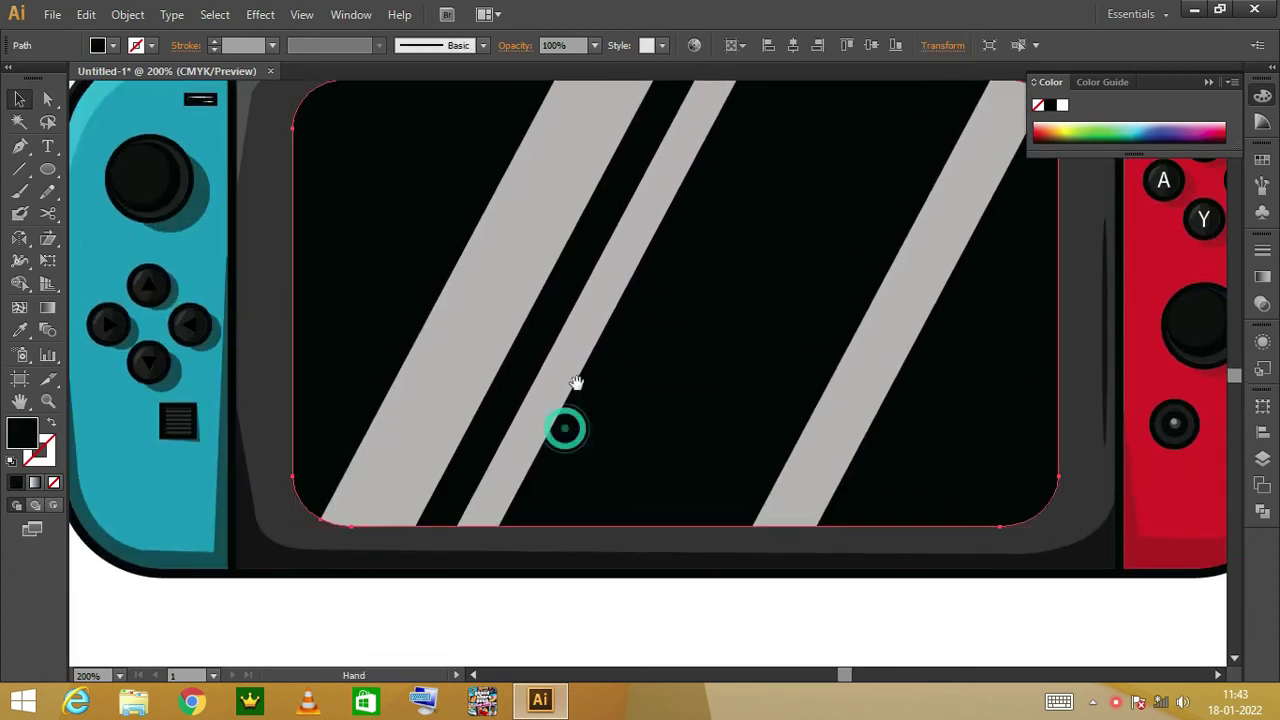
Type the 'Nintendo Ds' label on the pasteboard, enlarge it and set Comic Sans MS.
scroll(649, 580, "left", 10)
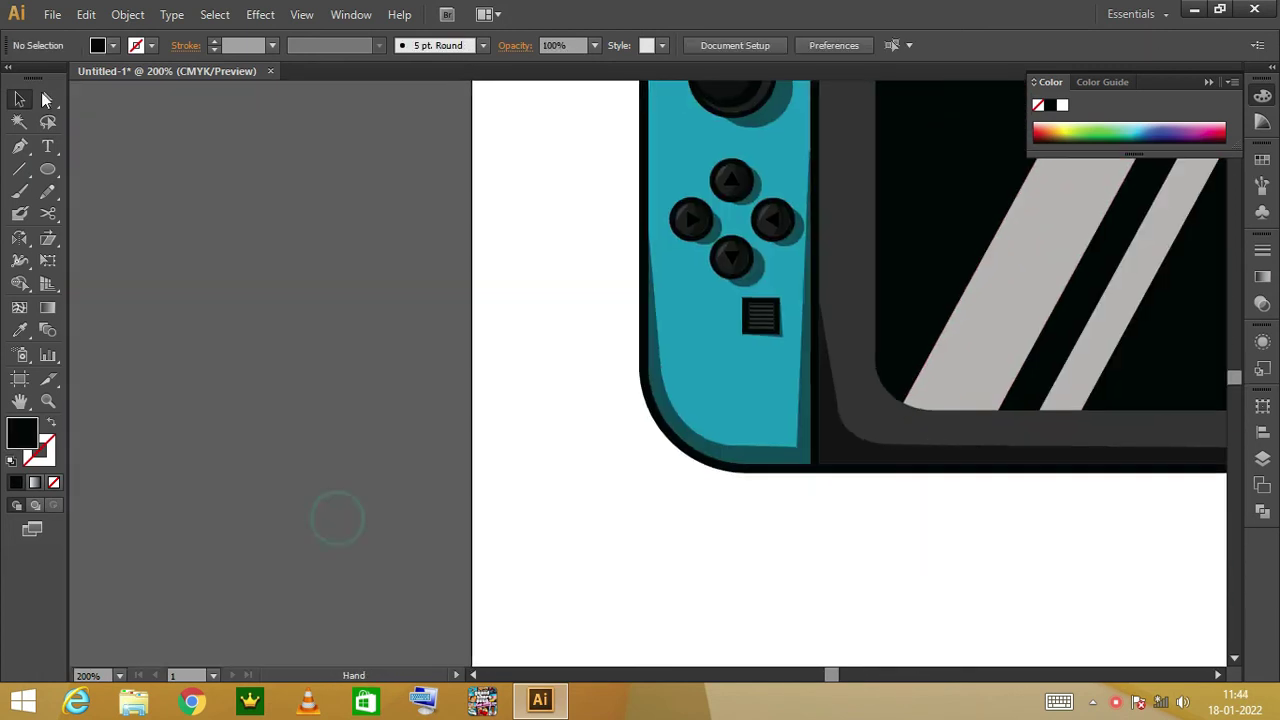
key("t")
left_click(238, 240)
type("Nintendo Ds")
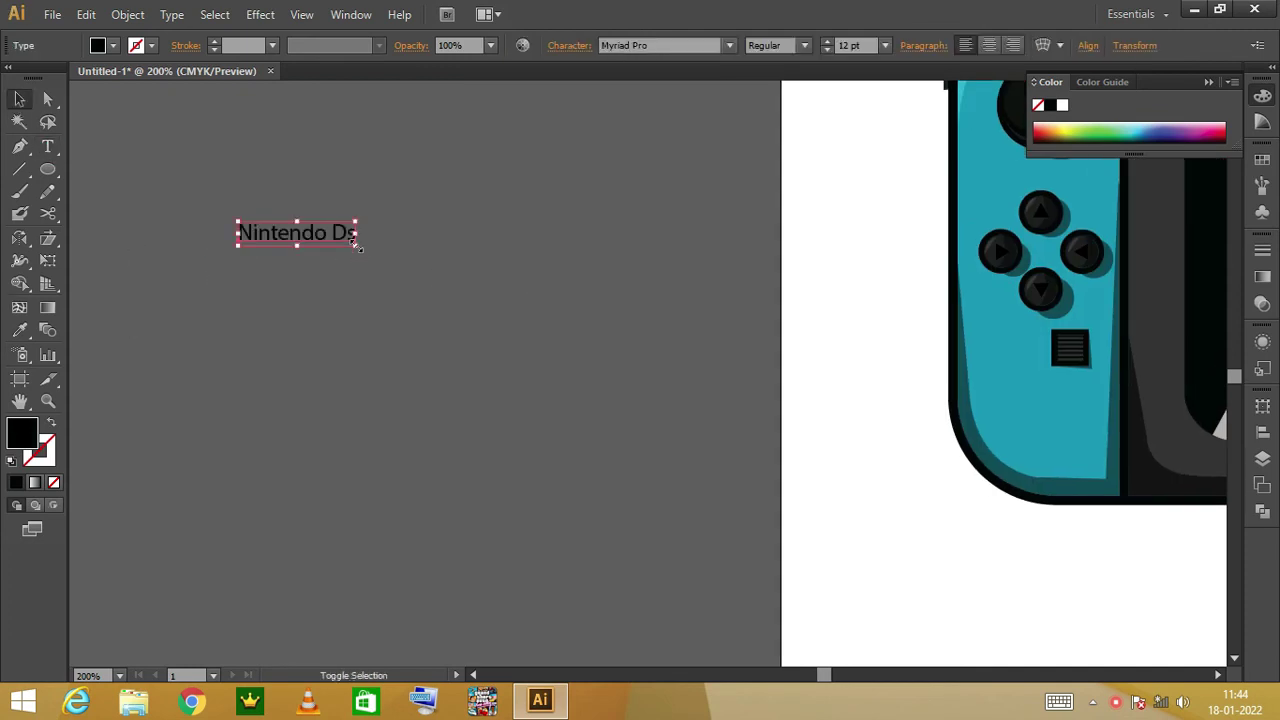
left_click_drag(355, 244, 648, 306)
left_click(624, 46)
key("Return")
Make the label italic and move it to the bottom bezel centre.
left_click_drag(617, 437, 274, 594)
left_click(775, 45)
left_click(800, 85)
mouse_move(300, 457)
left_mouse_down()
mouse_move(840, 436)
mouse_move(325, 386)
left_mouse_up()
left_click_drag(280, 450, 628, 595)
Give the label a white fill and shrink it to fit the bottom bezel.
left_click(113, 45)
left_click(34, 77)
left_click(853, 548)
left_click_drag(855, 549, 702, 580)
scroll(737, 586, "up", 2)
mouse_move(506, 472)
left_mouse_down()
mouse_move(826, 447)
mouse_move(789, 442)
left_mouse_up()
Add a black outline to the letters and convert the text to outlines.
left_click(51, 77)
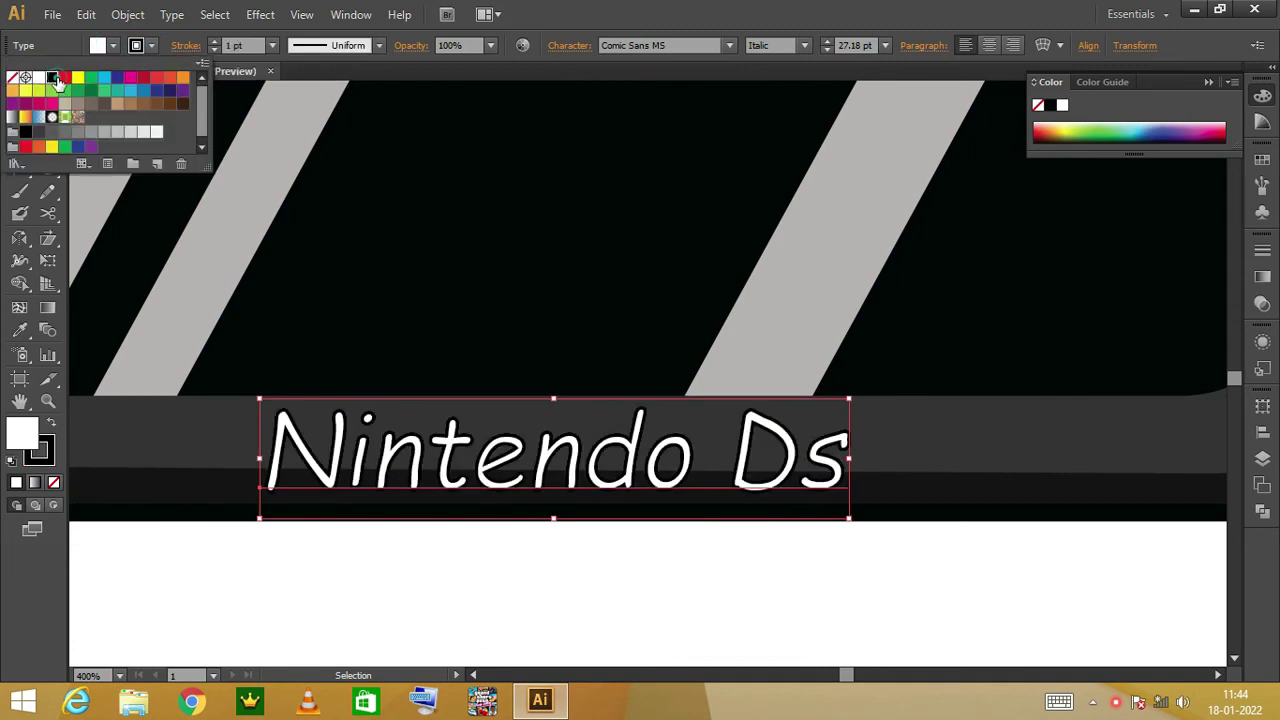
left_click(524, 551)
scroll(414, 509, "down", 2)
scroll(415, 445, "up", 3)
right_click(190, 425)
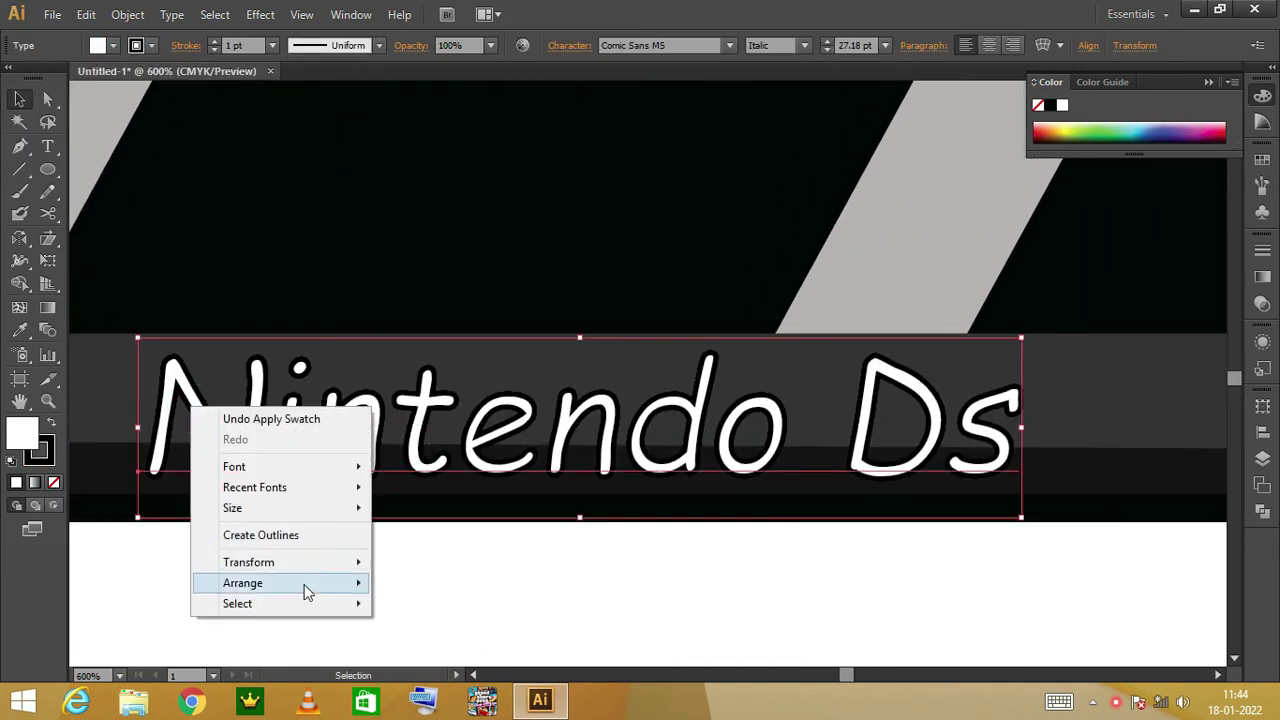
left_click(290, 534)
left_click(355, 590)
key("backslash")
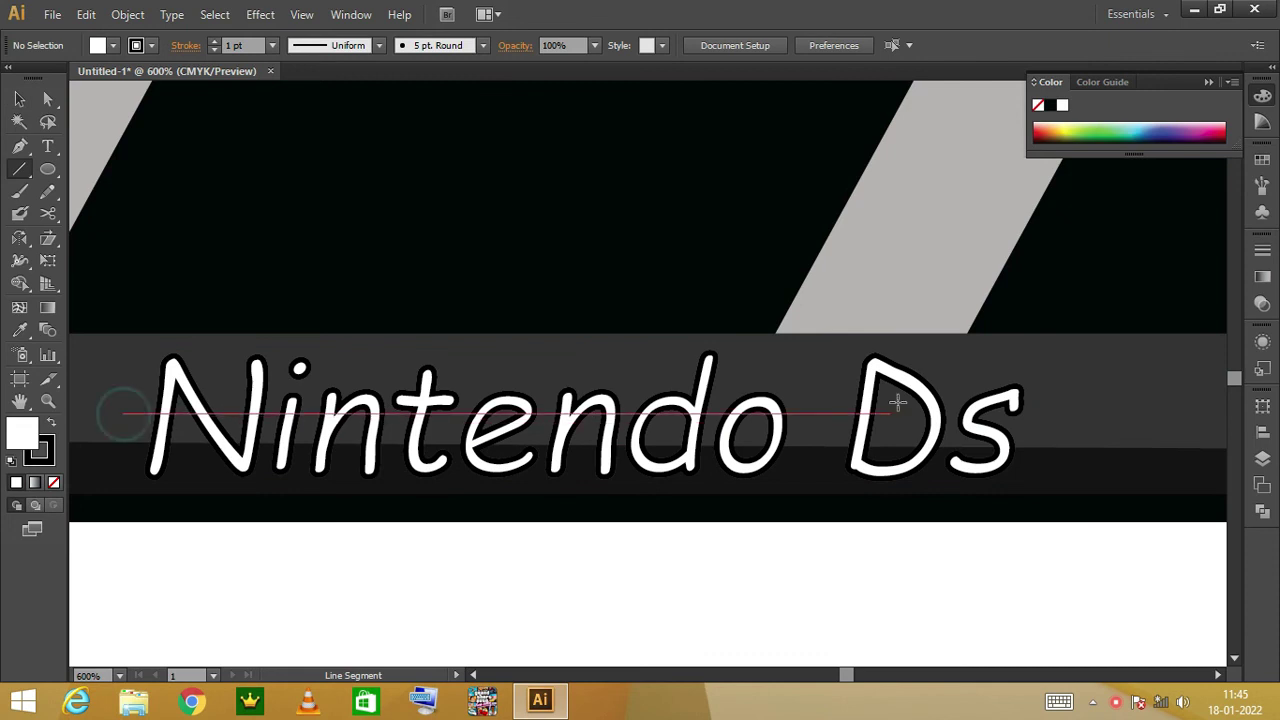
Draw a horizontal line through the letters' middle and set the selection's fill to grey.
left_click_drag(898, 403, 1062, 420)
left_click(153, 470, "shift")
double_click(24, 430)
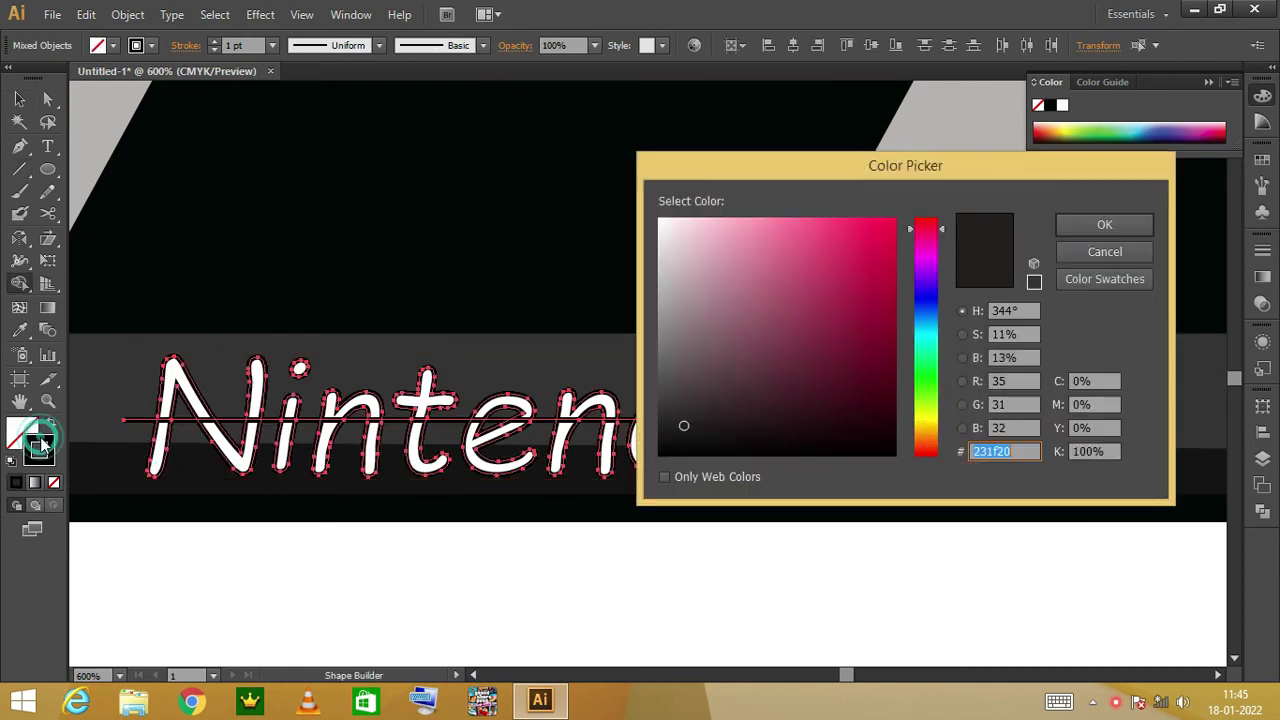
key("Escape")
double_click(22, 430)
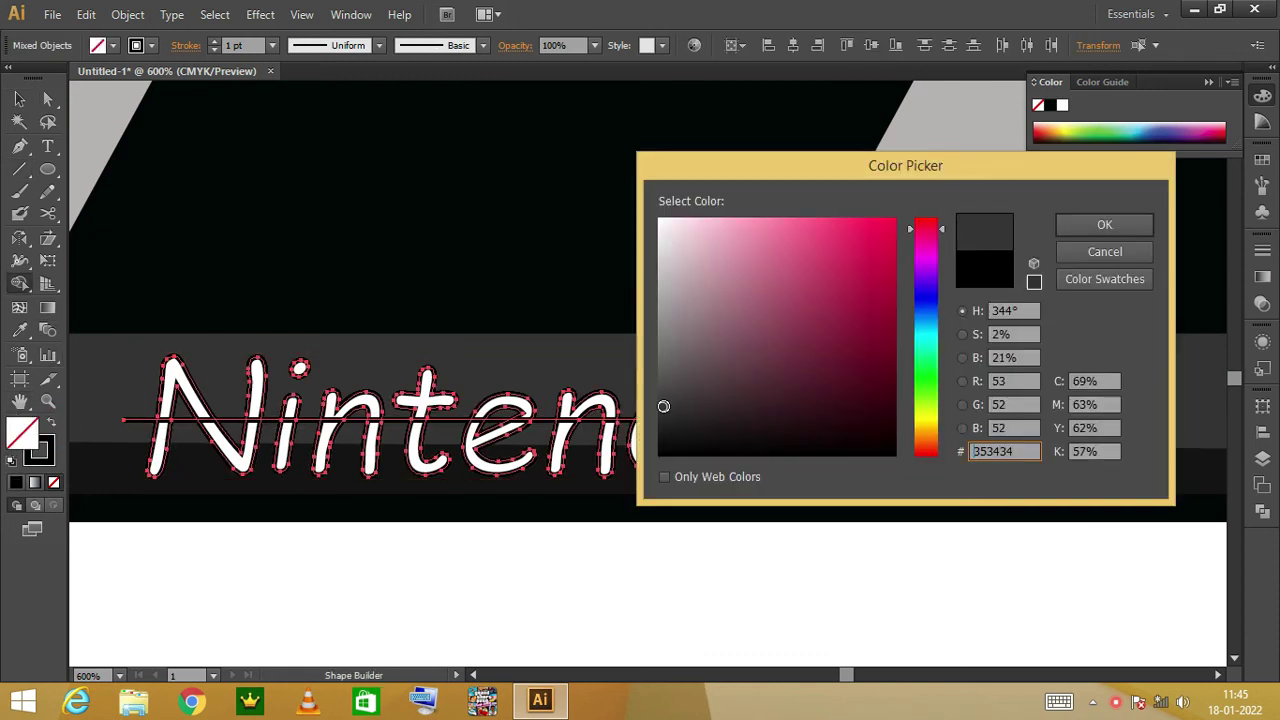
key("Return")
Split off the lower halves of the letters from N through D with Shape Builder.
key("ctrl+plus")
key("ctrl+plus")
left_click_drag(150, 390, 492, 380)
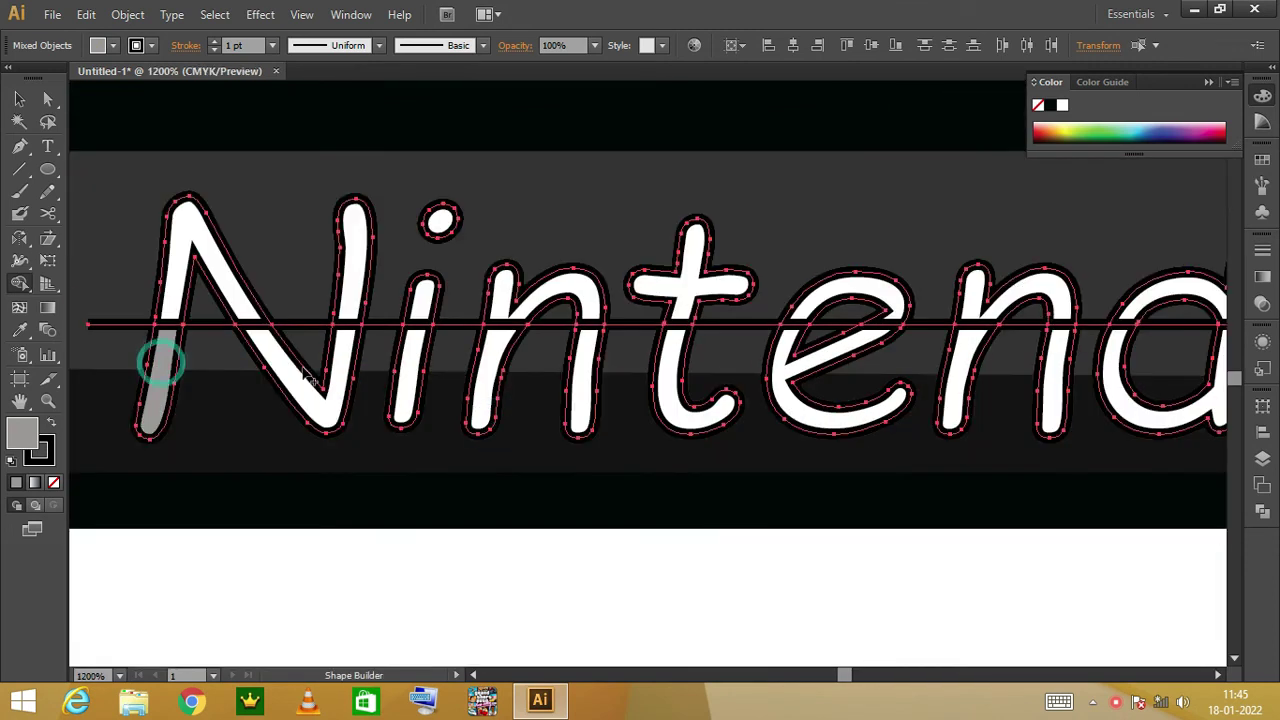
left_click_drag(768, 383, 703, 477)
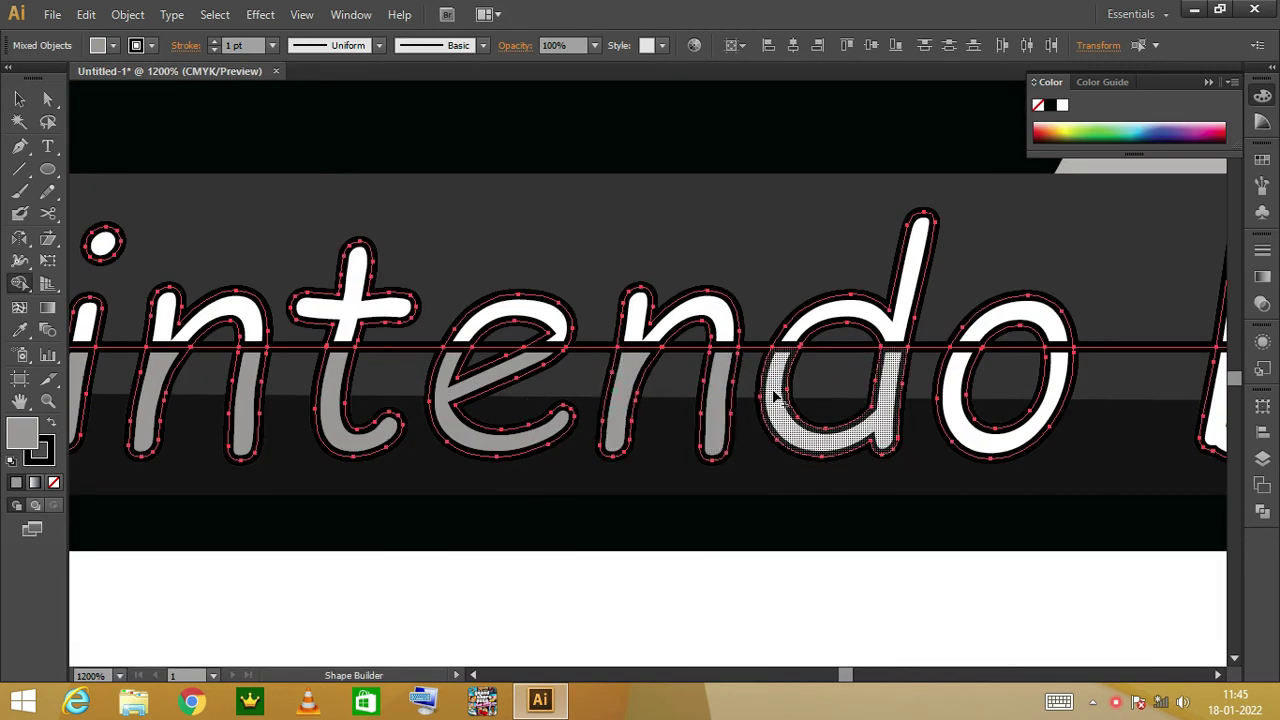
key("v")
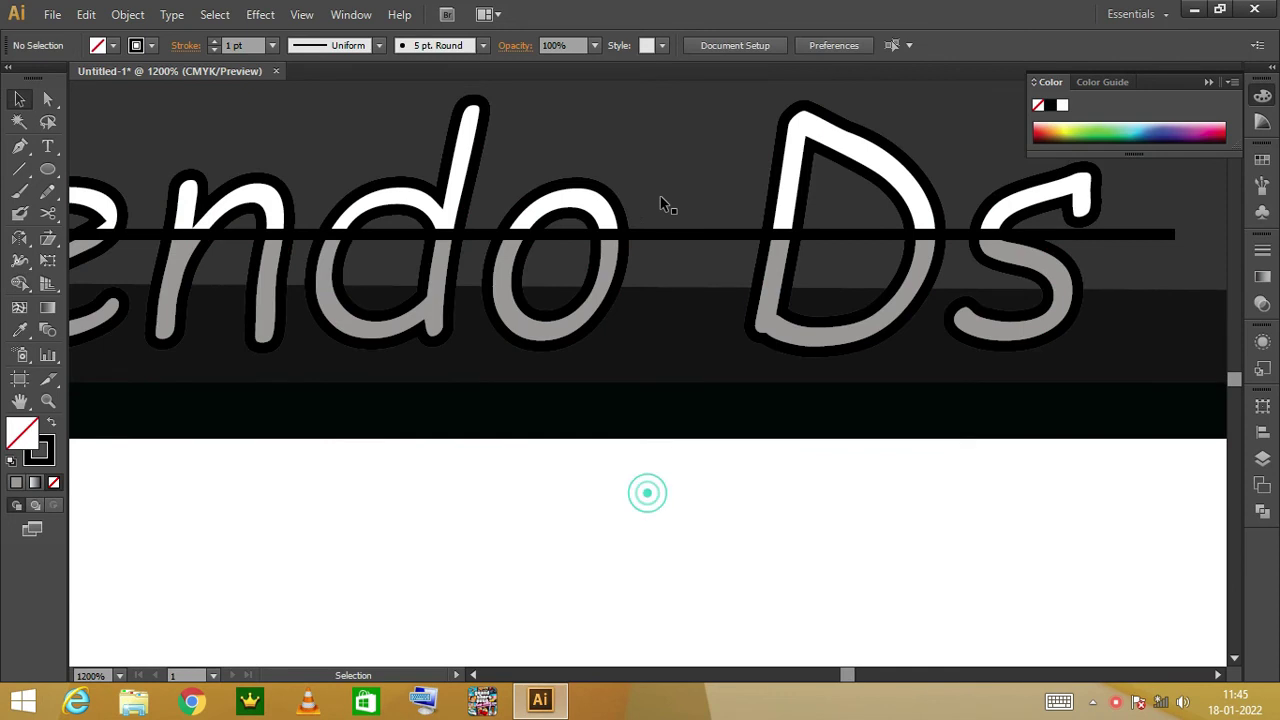
Select all the leftover dividing line pieces across the word.
left_click(674, 234)
mouse_move(490, 287)
left_mouse_down()
mouse_move(543, 314)
mouse_move(643, 323)
mouse_move(400, 331)
left_mouse_up()
left_click(425, 312, "shift")
scroll(430, 312, "right", 1)
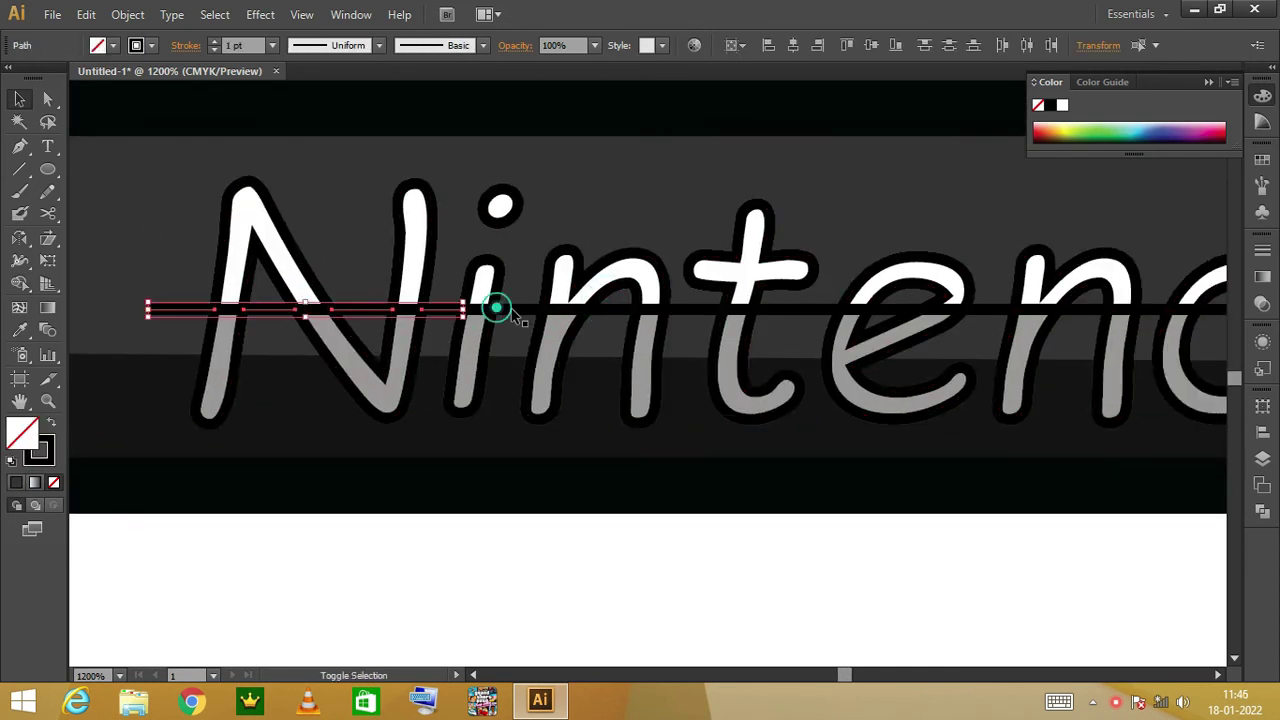
scroll(370, 312, "right", 1)
scroll(330, 313, "right", 2)
left_click(318, 310, "shift")
left_click(409, 311, "shift")
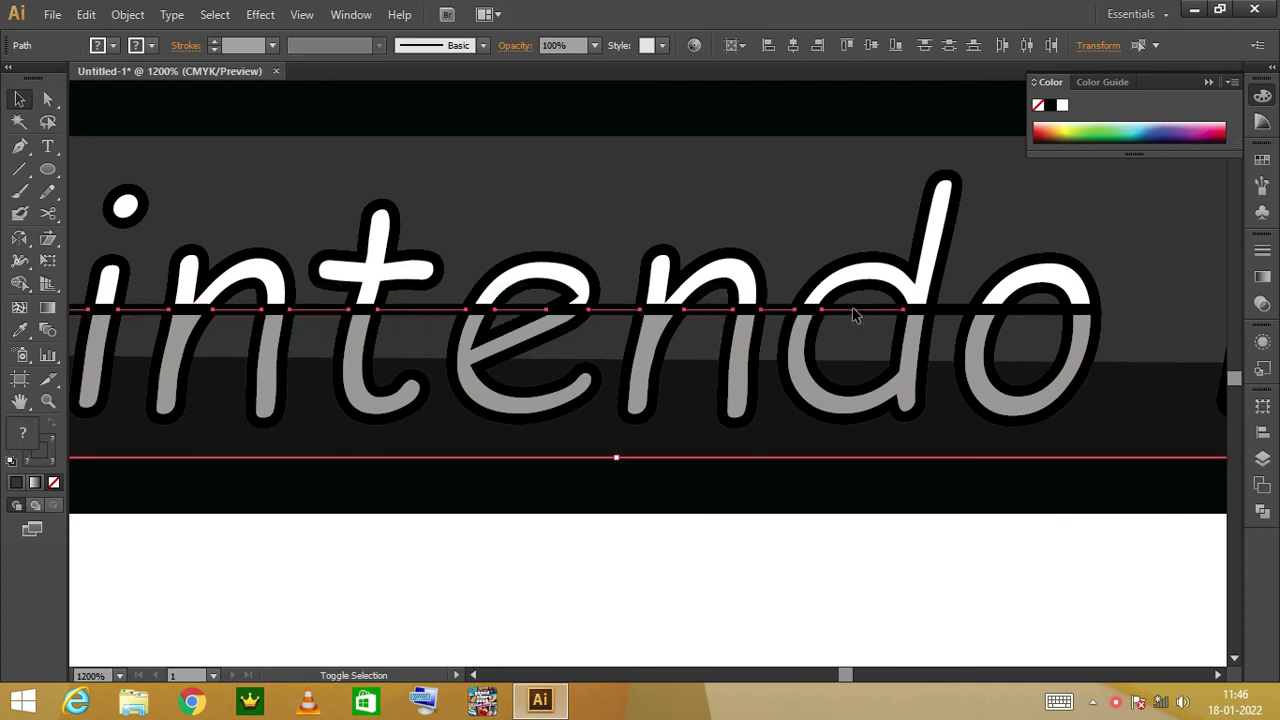
Check a piece inside the lettering group, then exit isolation mode.
left_click(606, 337)
scroll(371, 266, "left", 4)
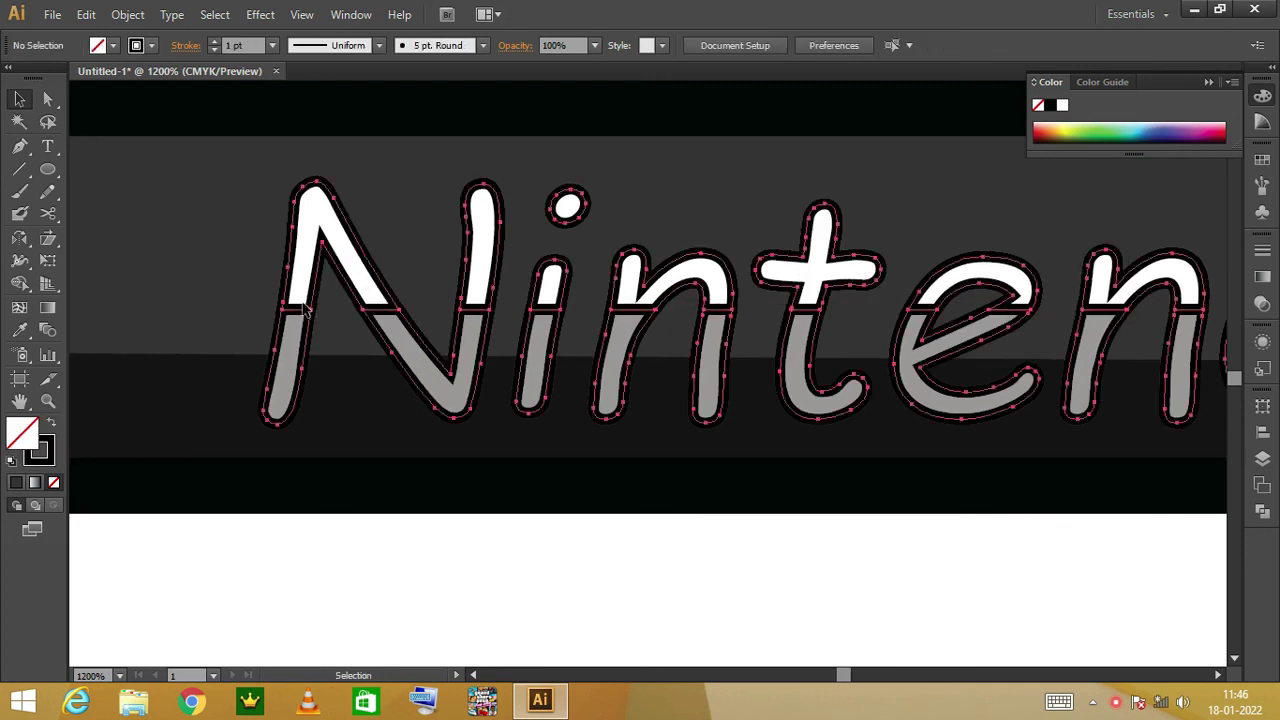
double_click(287, 365)
left_click(312, 302)
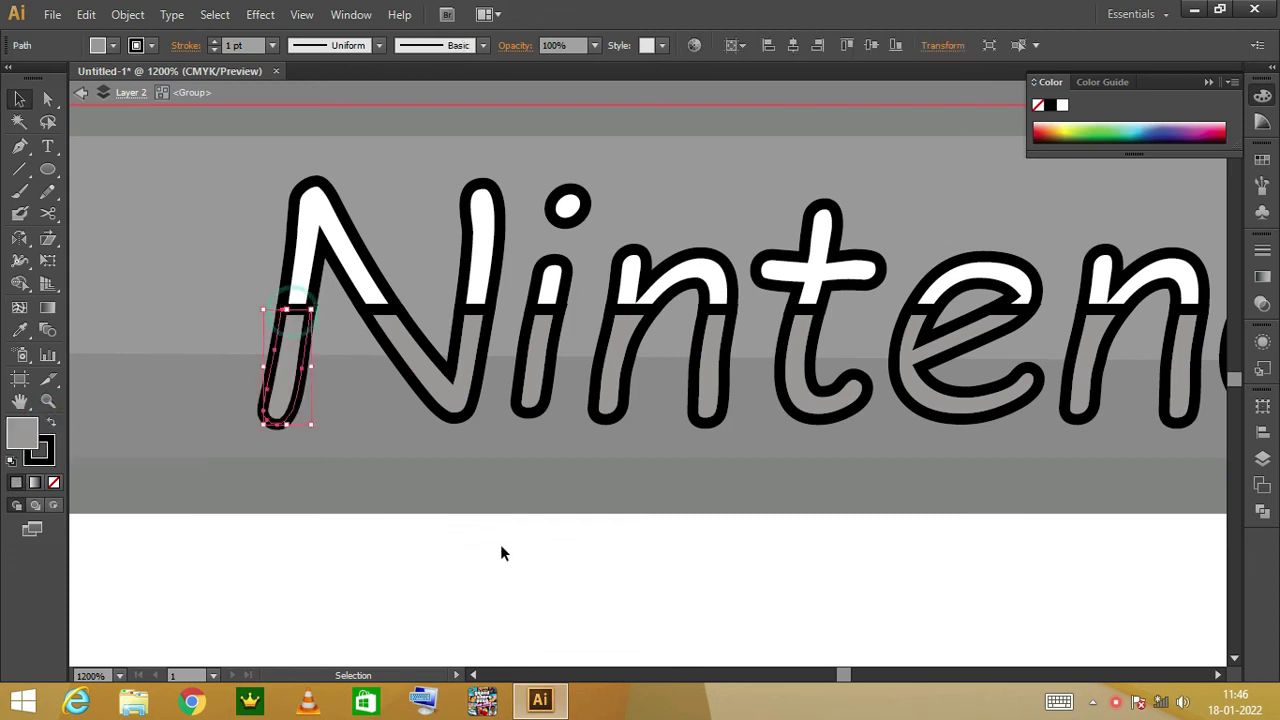
left_click(81, 92)
scroll(620, 534, "down", 6)
left_click_drag(512, 577, 544, 609)
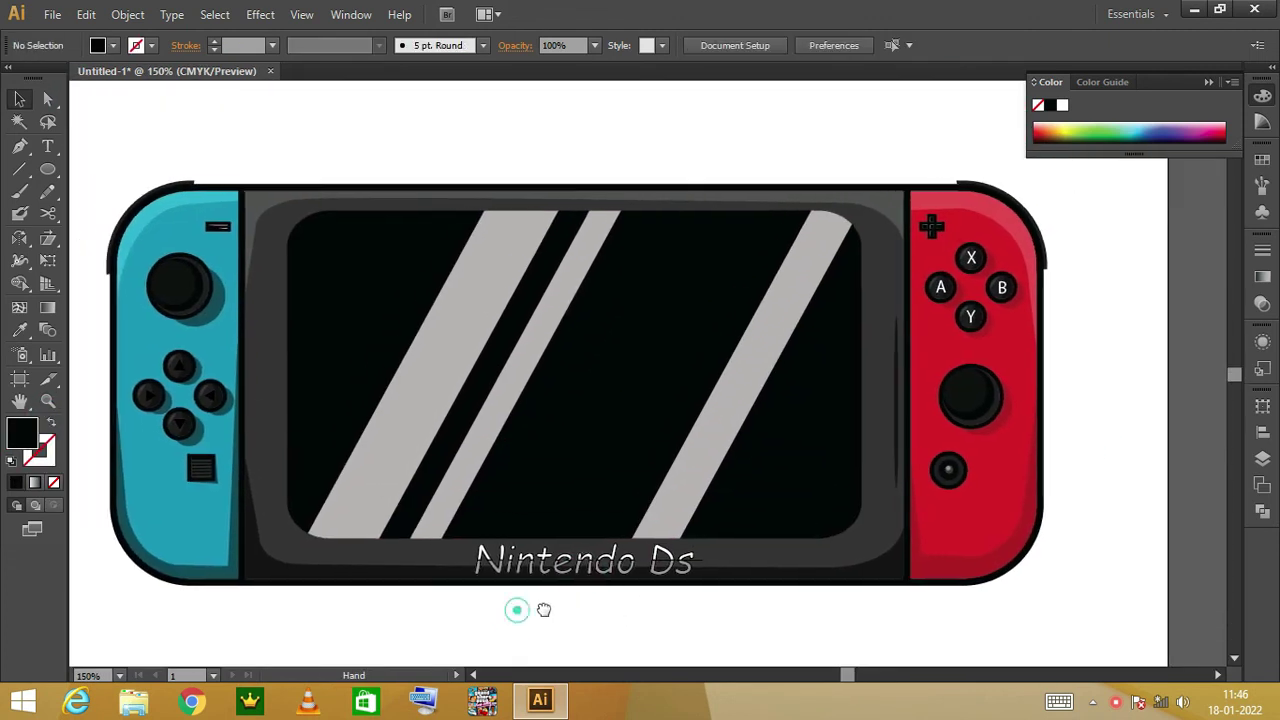